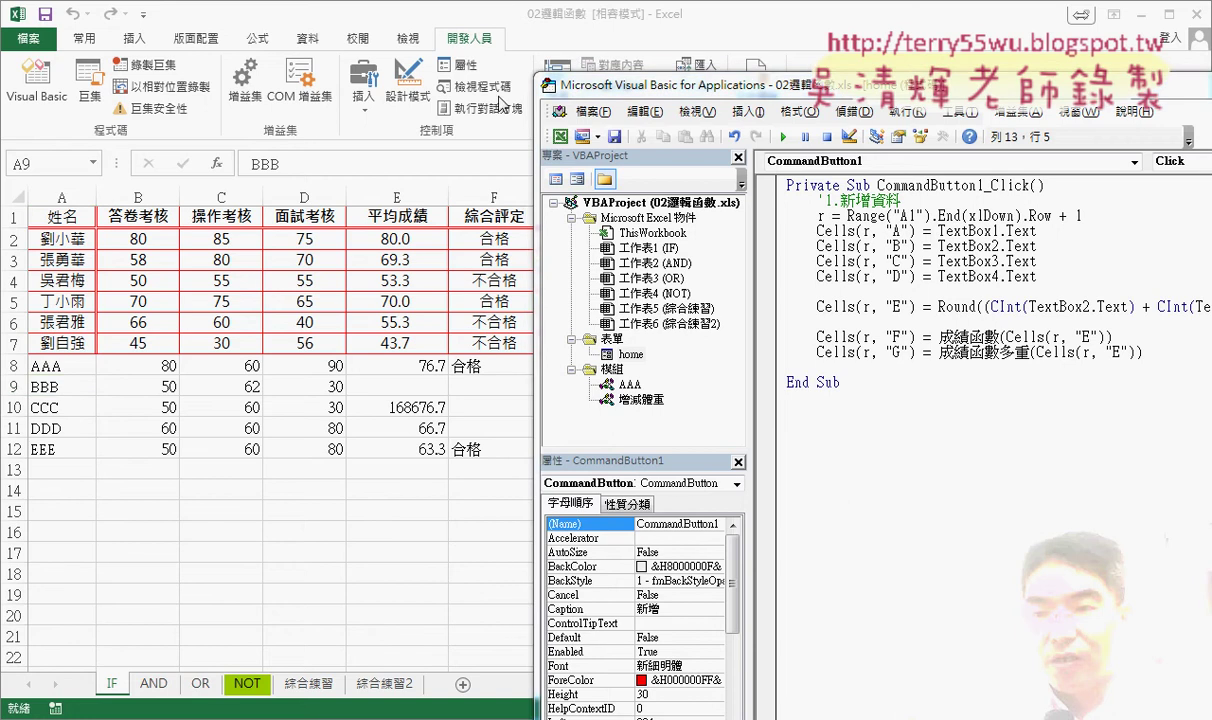
Step: Shift the code window left, select TextBox2.Text in the Round line, and return to Excel with Alt+F11
{"action": "left_click_drag", "start_coordinate": [766, 93], "coordinate": [316, 68]}
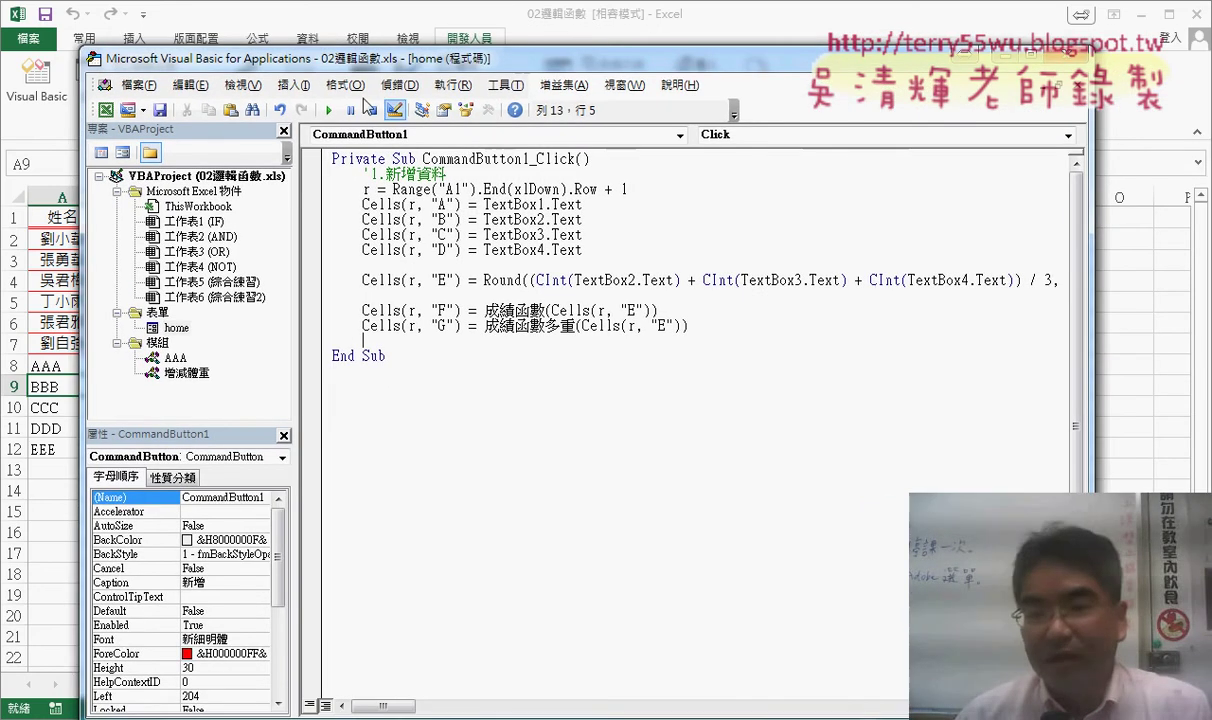
{"action": "left_click_drag", "start_coordinate": [573, 280], "coordinate": [626, 284]}
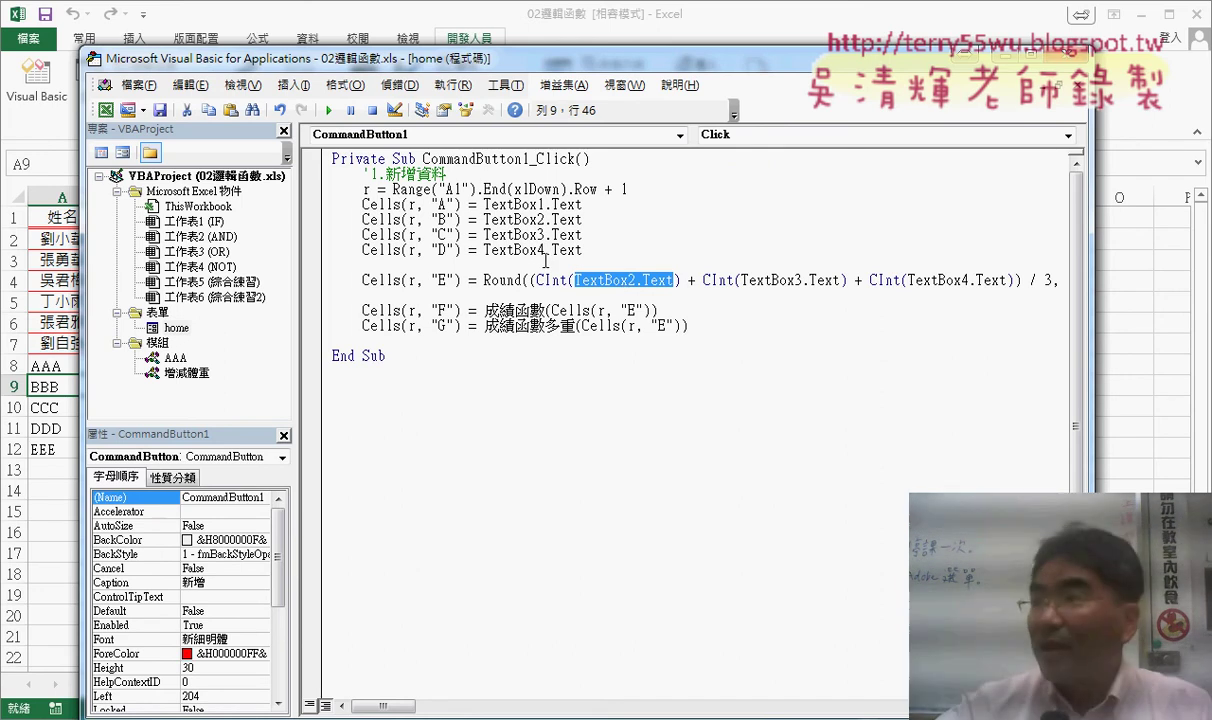
{"action": "key", "text": "alt+F11"}
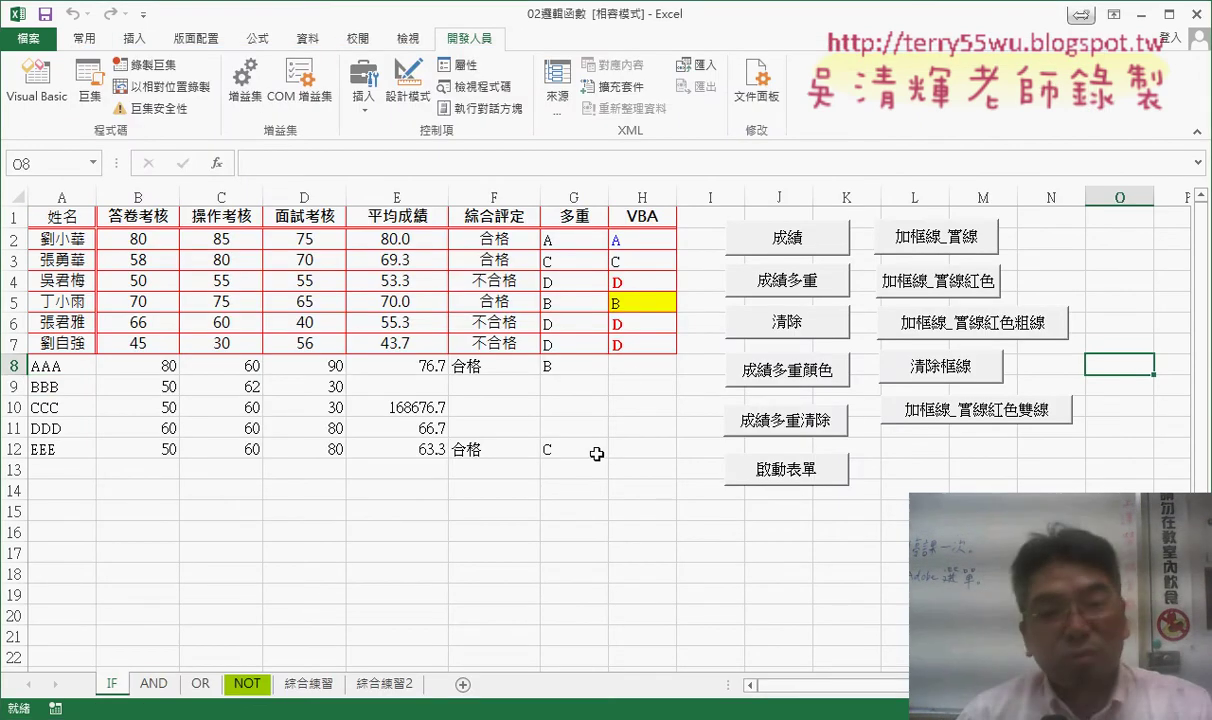
{"action": "left_click", "coordinate": [618, 364]}
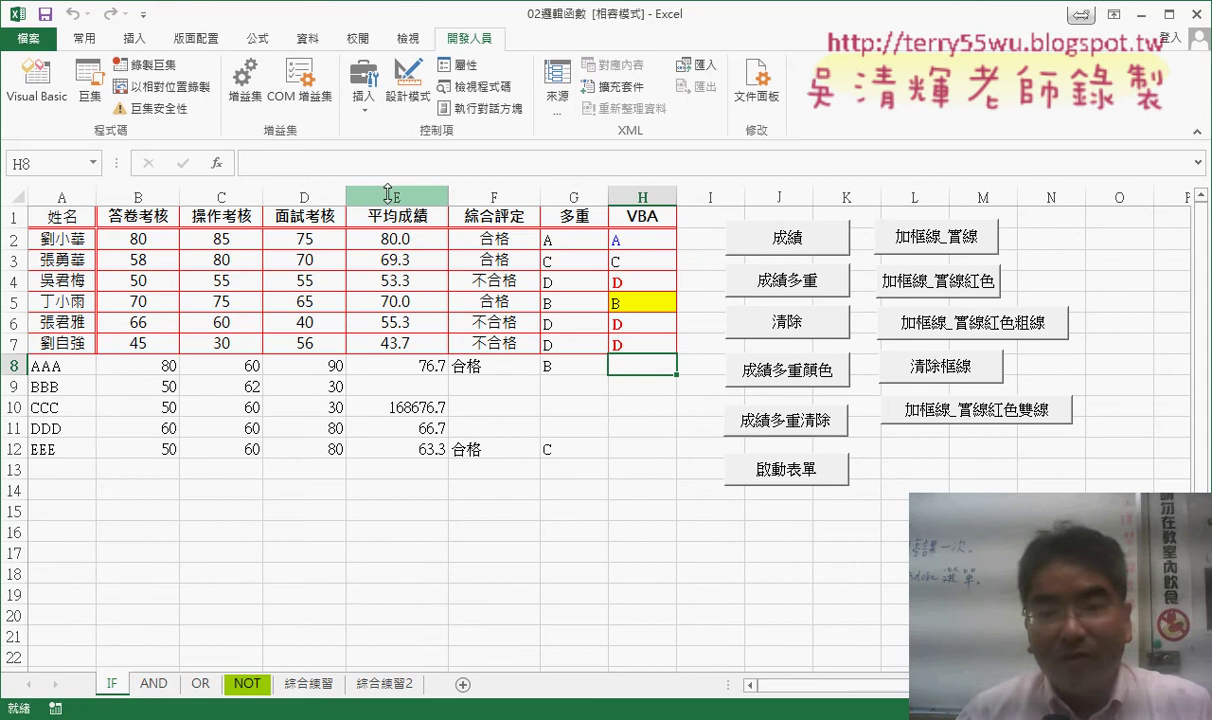
{"action": "left_click", "coordinate": [217, 163]}
{"action": "left_click", "coordinate": [510, 259]}
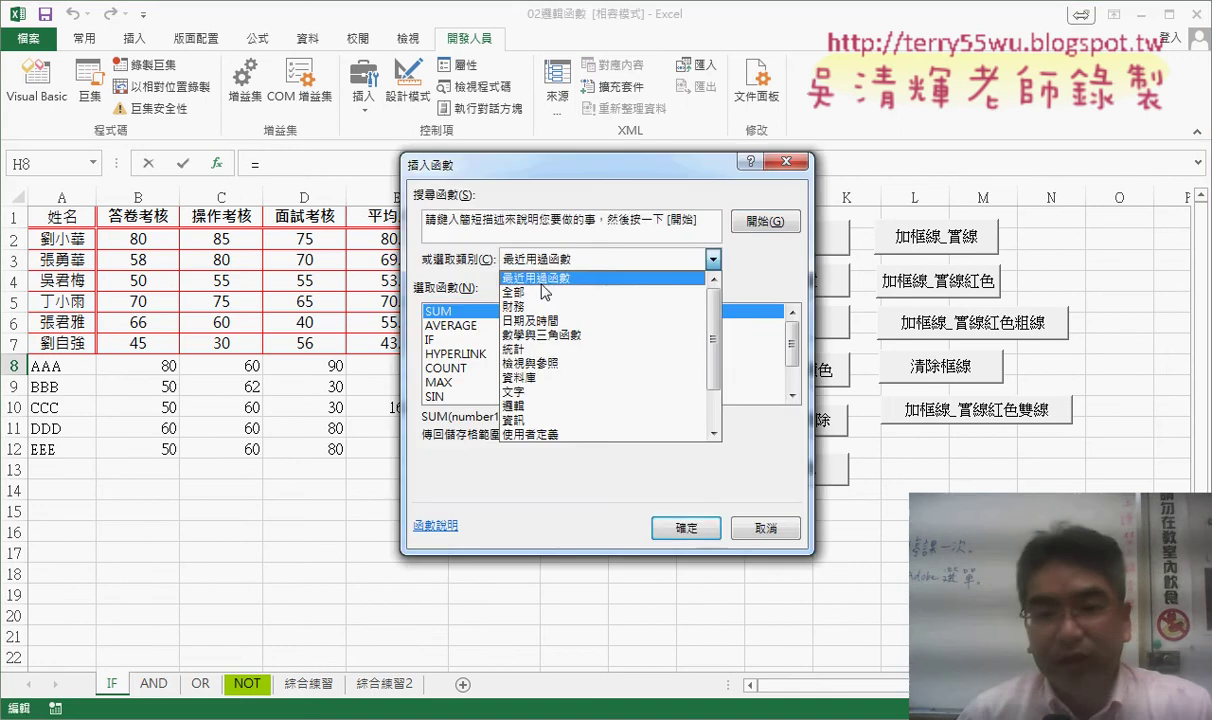
{"action": "left_click", "coordinate": [541, 391]}
{"action": "left_click_drag", "start_coordinate": [791, 320], "coordinate": [798, 394]}
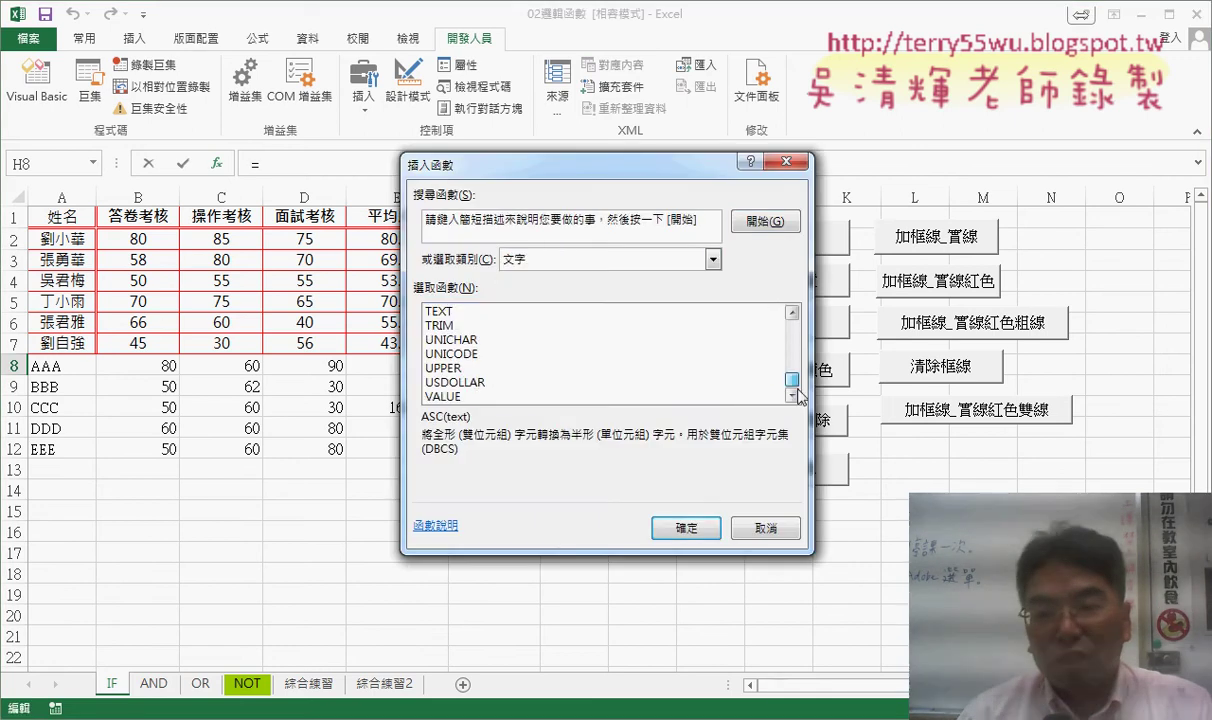
{"action": "left_click", "coordinate": [484, 397]}
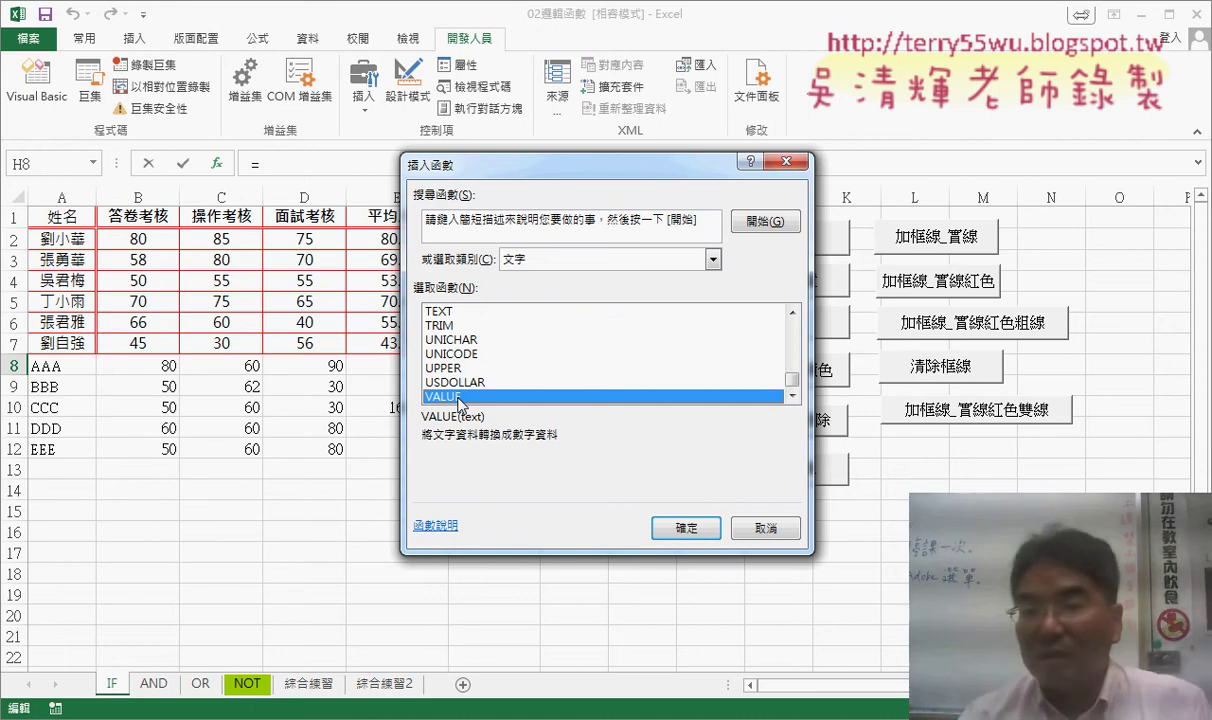
{"action": "left_click", "coordinate": [762, 527]}
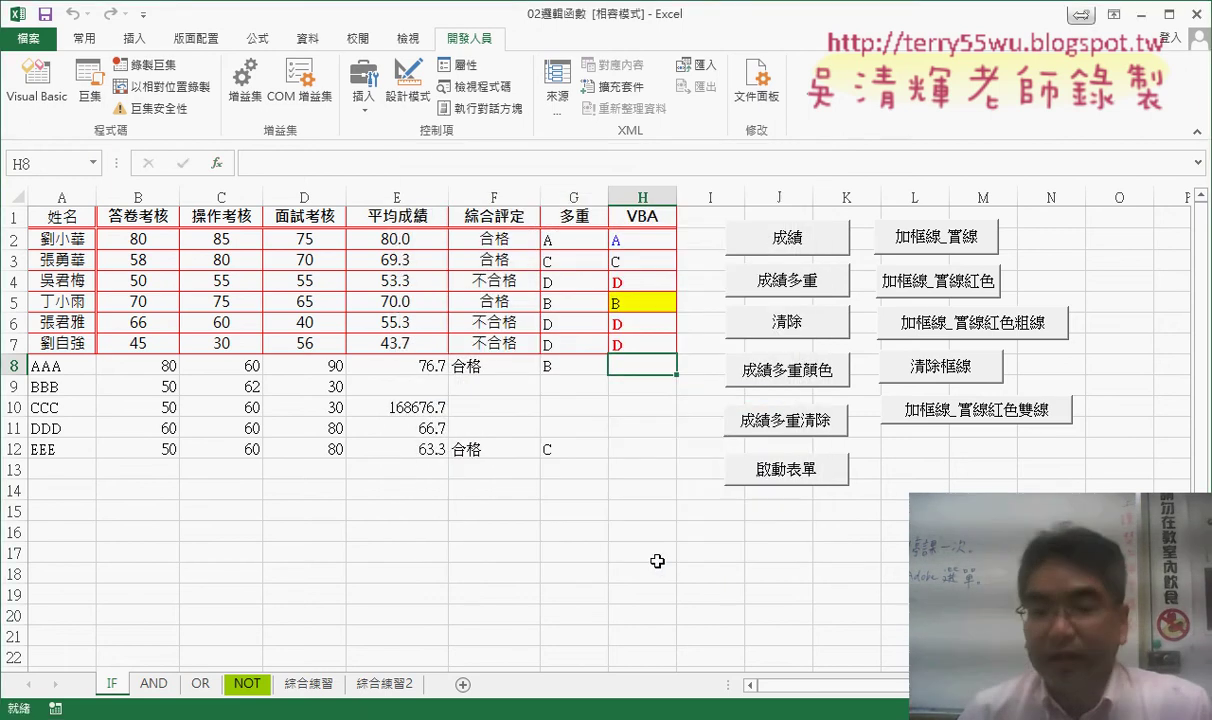
{"action": "mouse_move", "coordinate": [320, 718]}
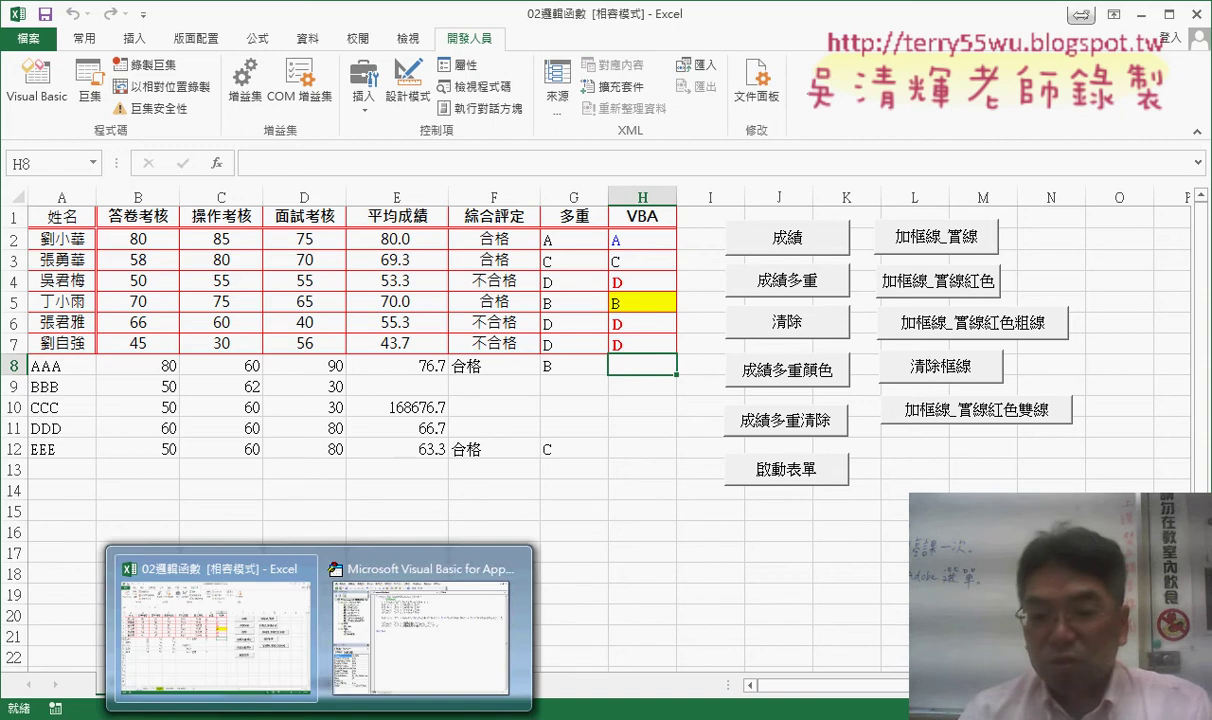
Step: Replace the CInt before TextBox2.Text with Val in the column E average line
{"action": "left_click", "coordinate": [420, 620]}
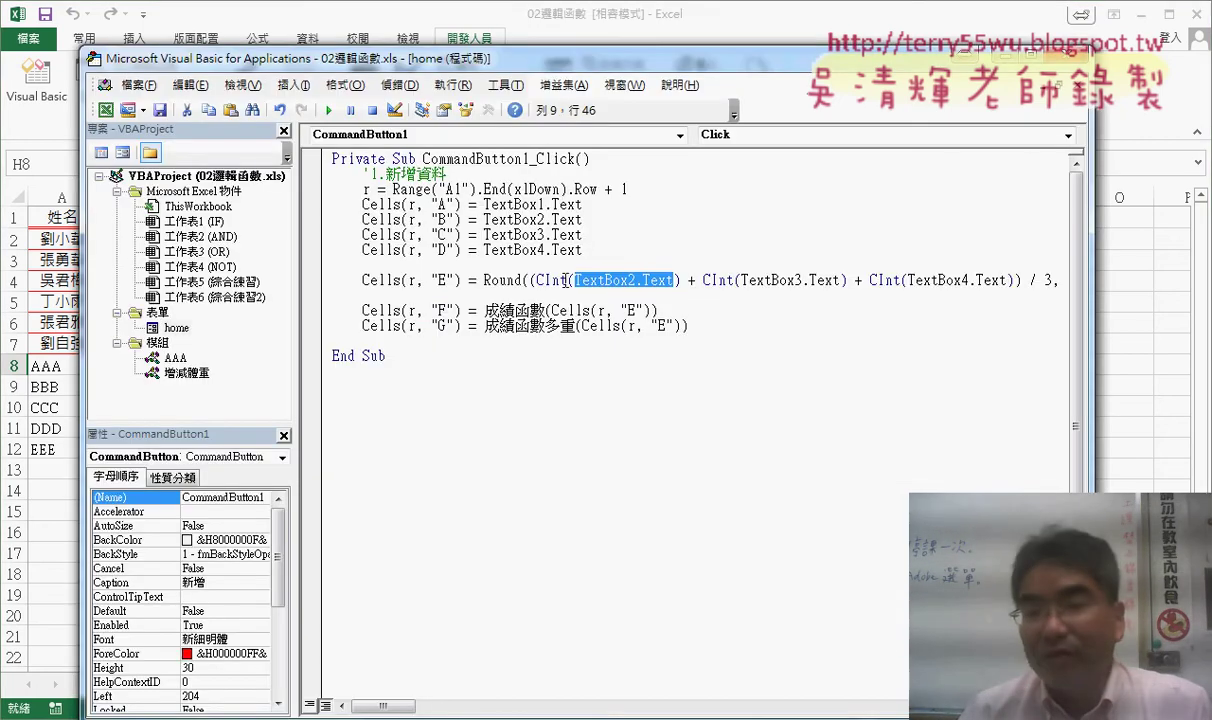
{"action": "left_click_drag", "start_coordinate": [567, 280], "coordinate": [537, 280]}
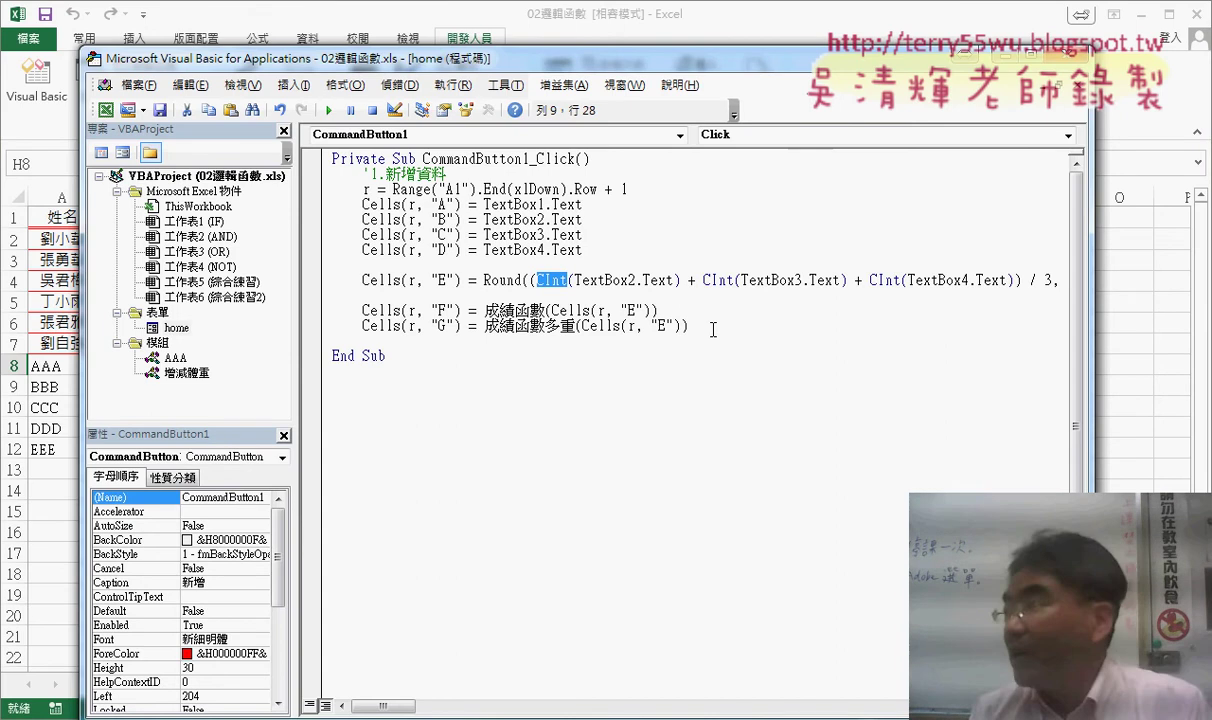
{"action": "type", "text": "v"}
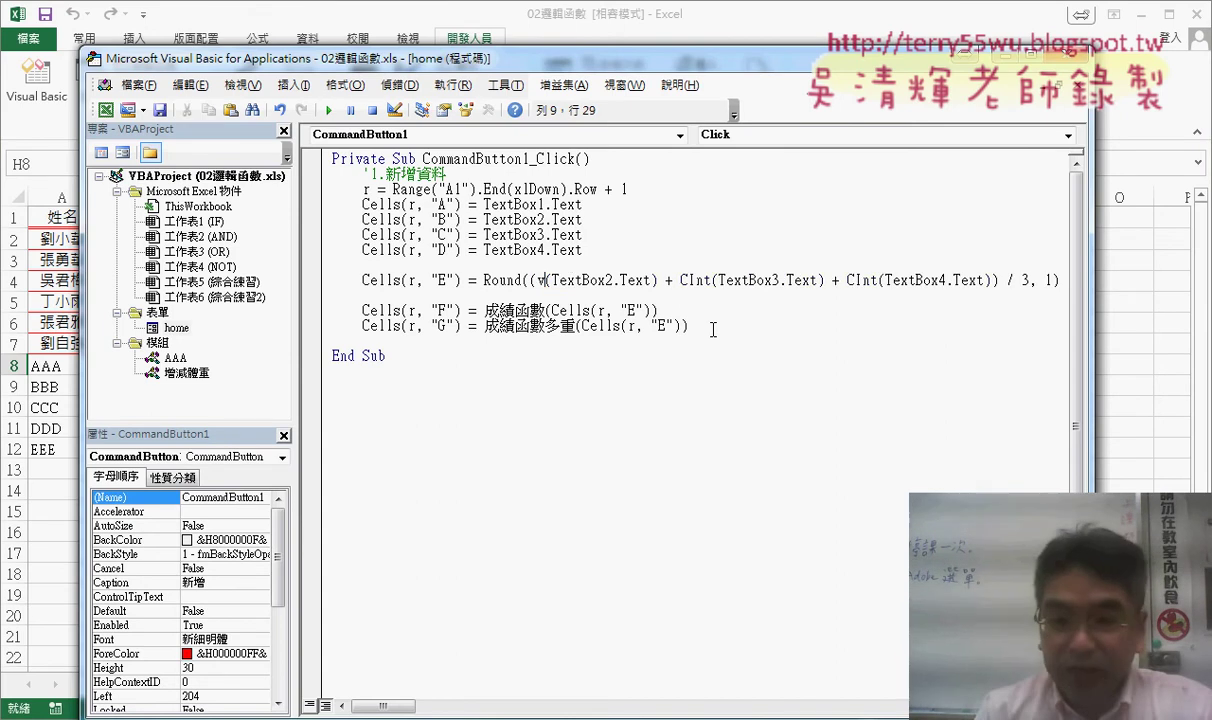
{"action": "type", "text": "al"}
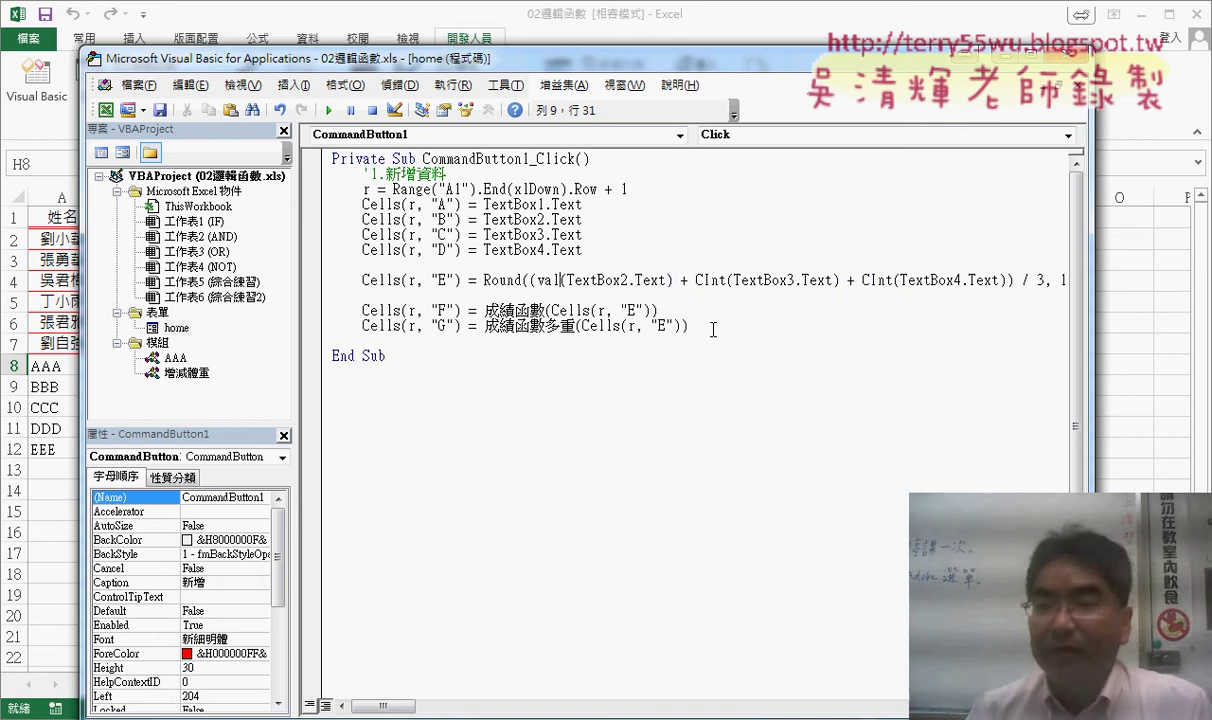
{"action": "key", "text": "Down"}
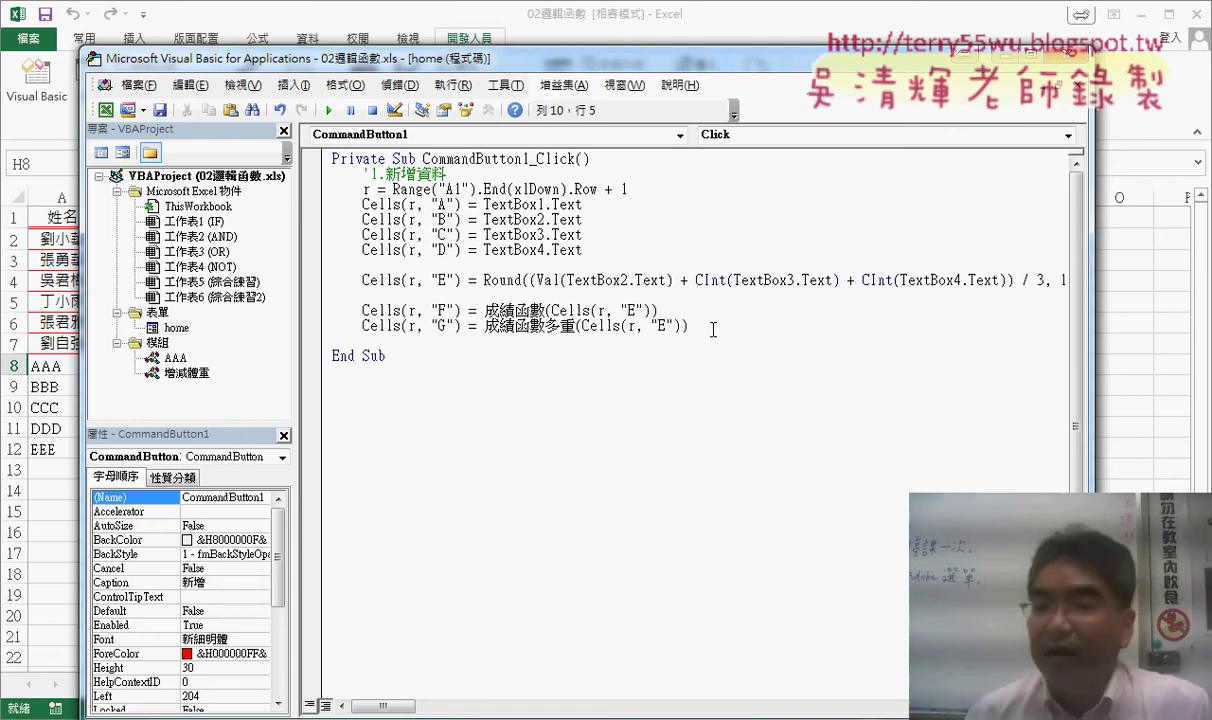
{"action": "key", "text": "Return"}
{"action": "key", "text": "Return"}
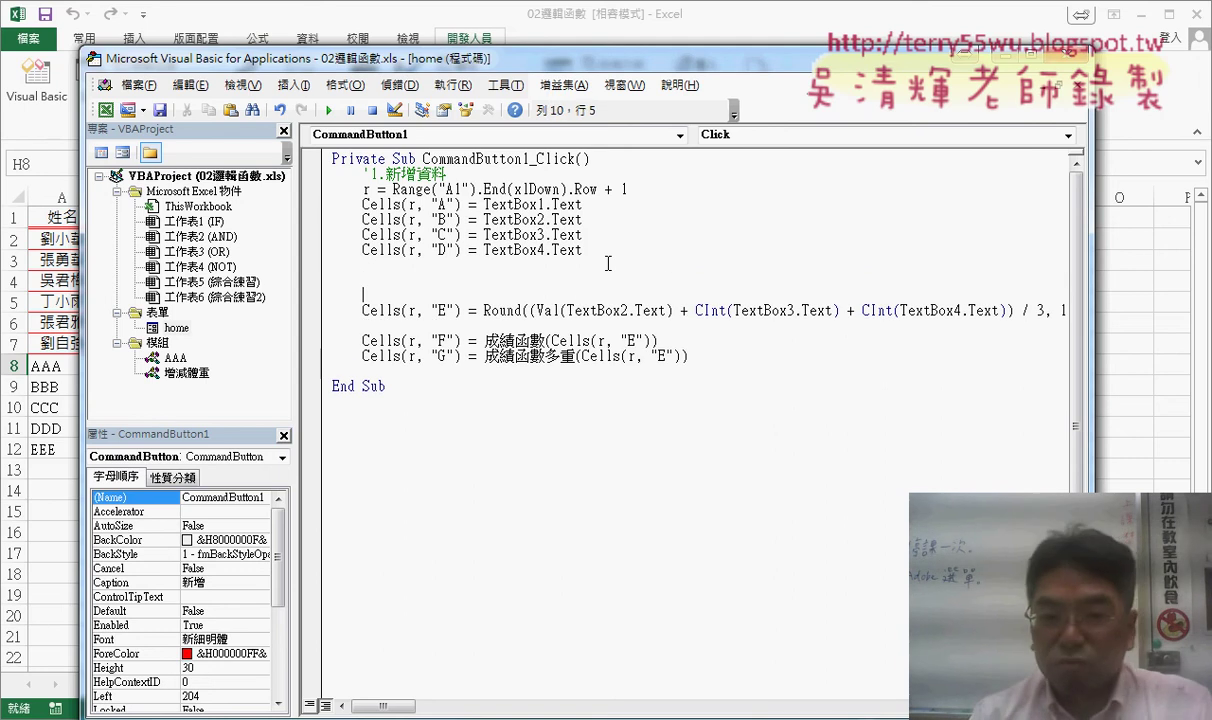
{"action": "key", "text": "Up"}
{"action": "type", "text": "vb"}
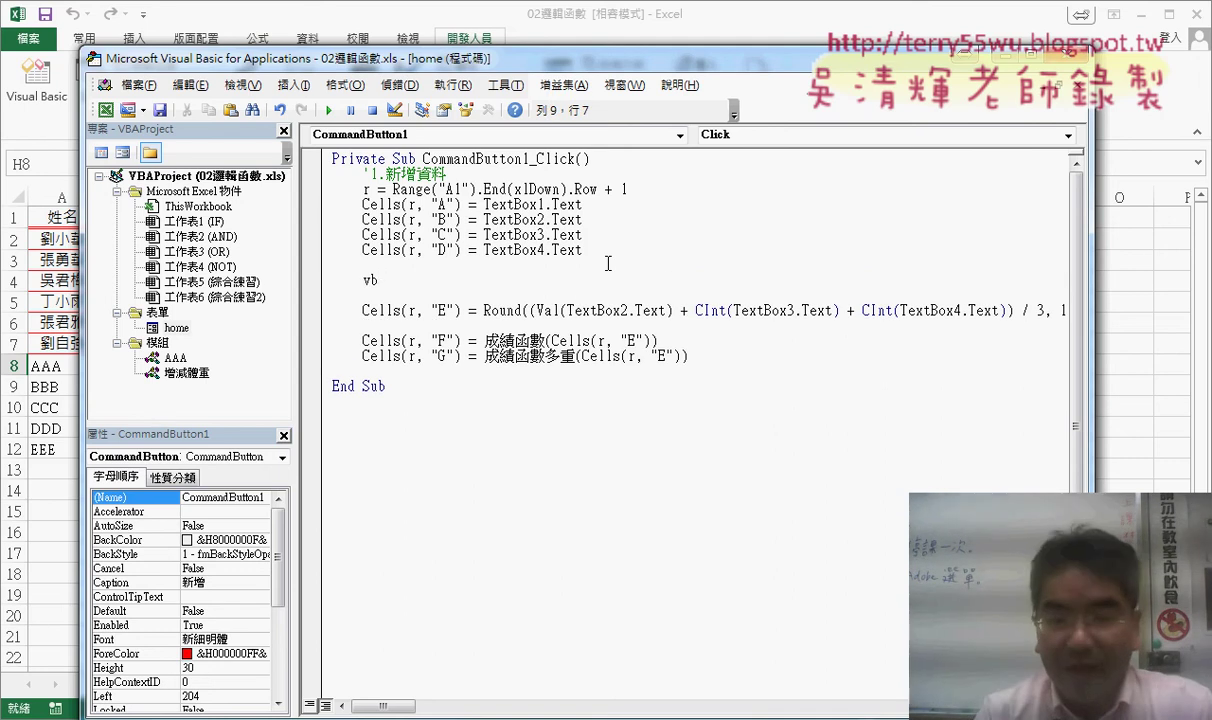
{"action": "type", "text": "a"}
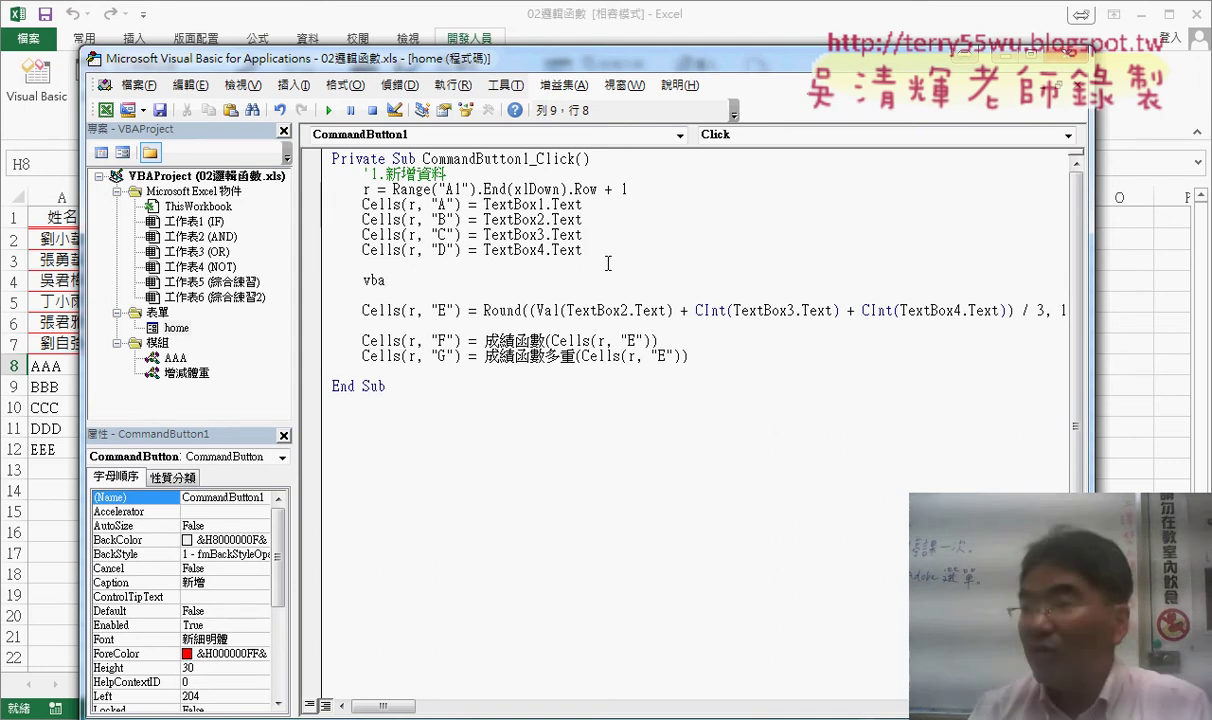
{"action": "type", "text": "."}
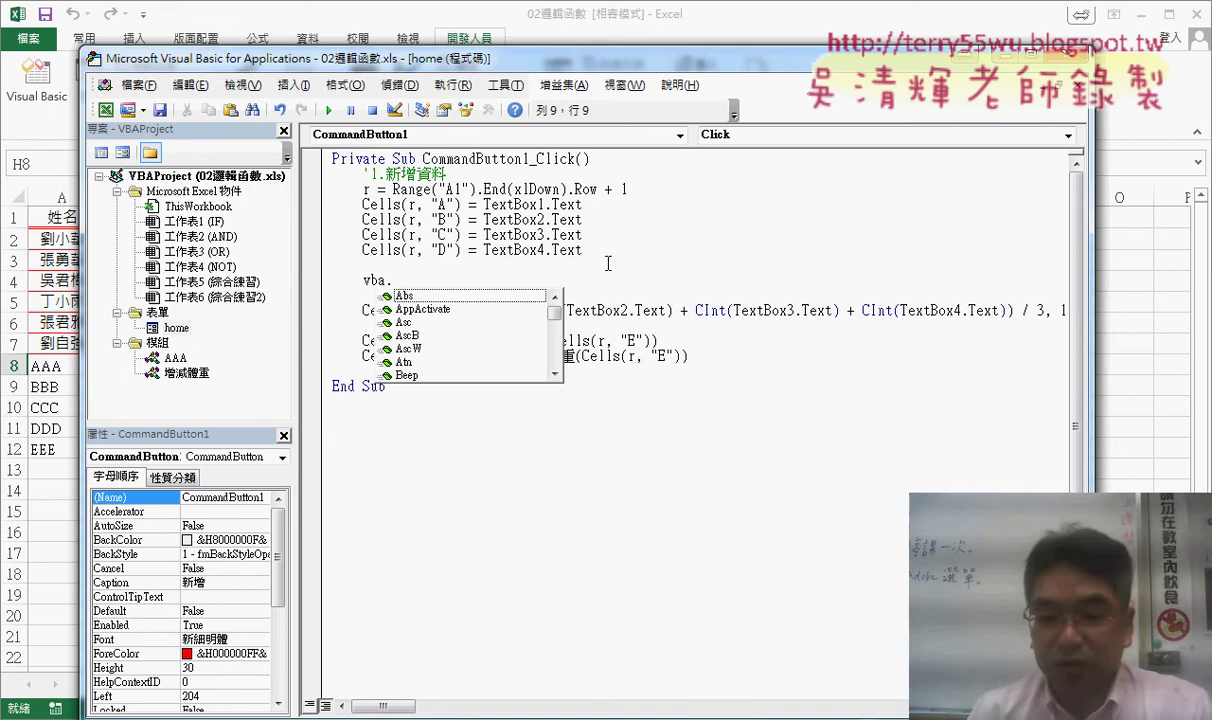
{"action": "type", "text": "v"}
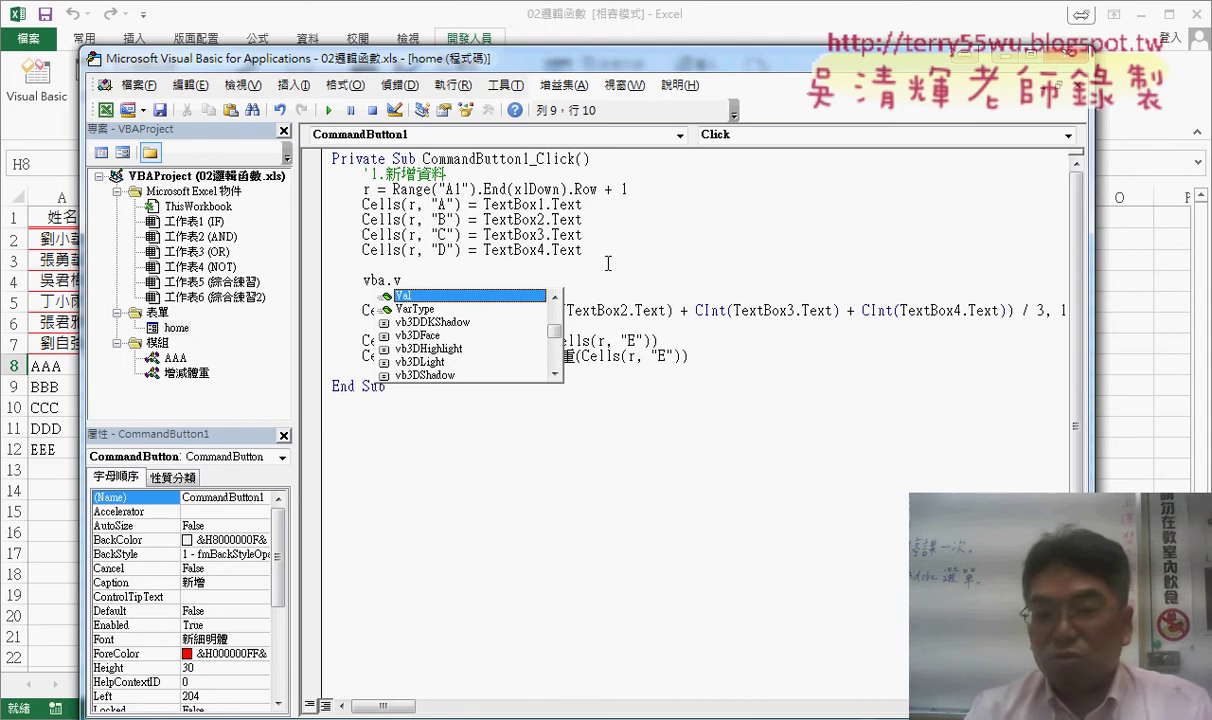
{"action": "key", "text": "BackSpace"}
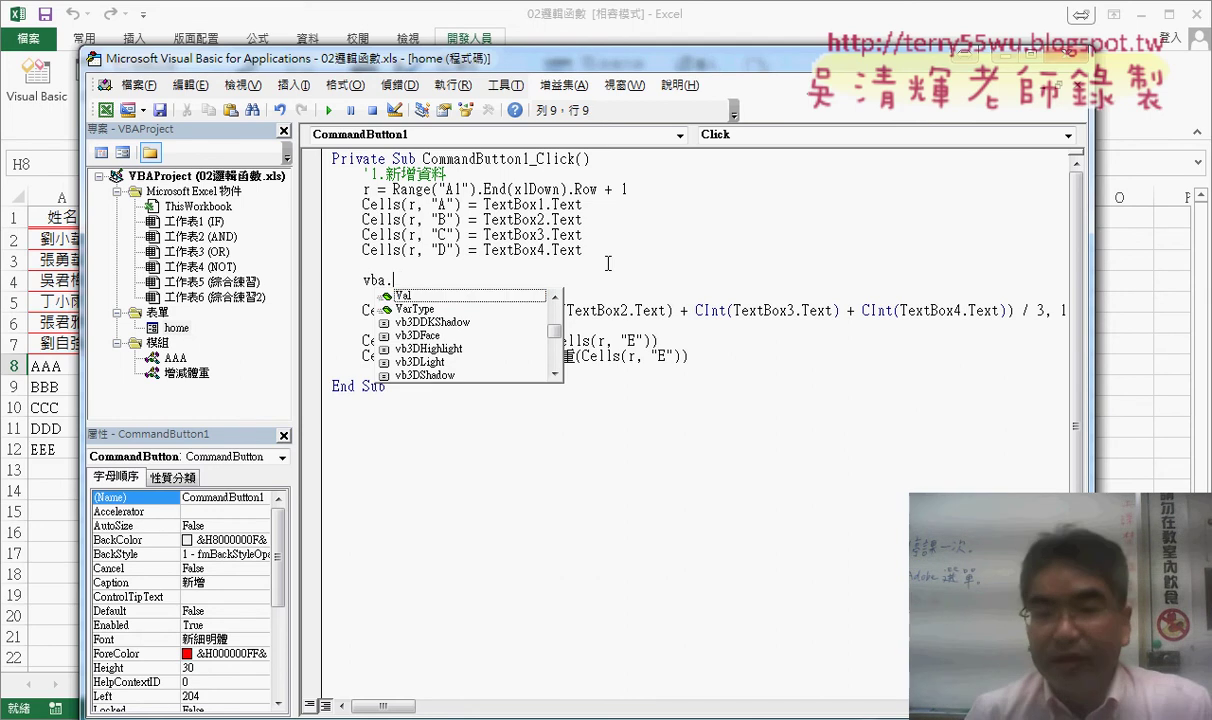
{"action": "key", "text": "BackSpace"}
{"action": "key", "text": "BackSpace"}
{"action": "key", "text": "BackSpace"}
{"action": "key", "text": "BackSpace"}
{"action": "key", "text": "BackSpace"}
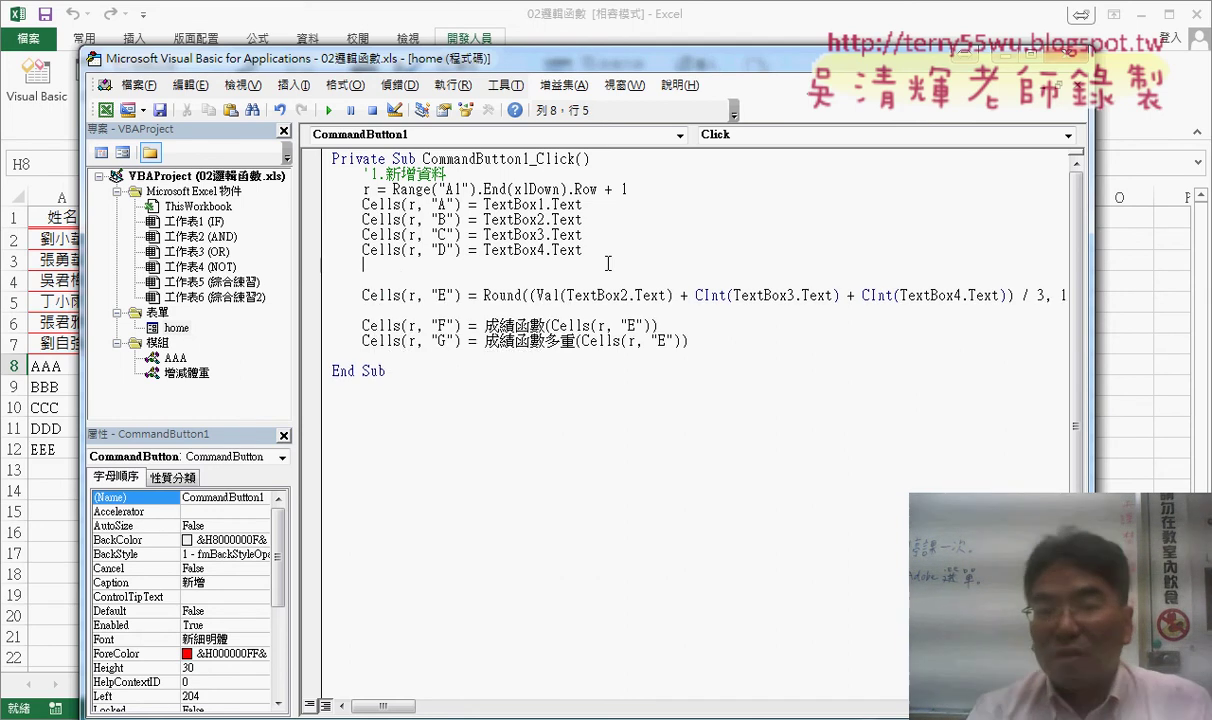
{"action": "key", "text": "BackSpace"}
{"action": "key", "text": "BackSpace"}
{"action": "key", "text": "BackSpace"}
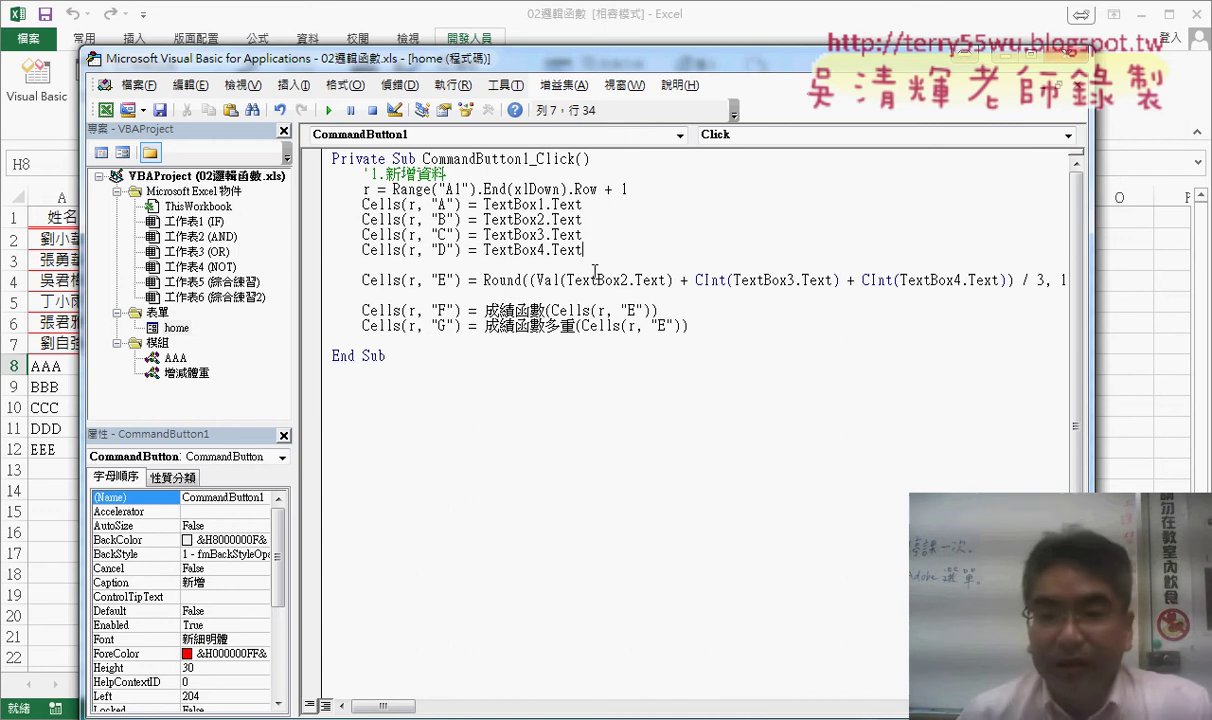
Step: Try adding a vba. prefix before Val, then remove it again
{"action": "left_click", "coordinate": [538, 280]}
{"action": "type", "text": "vb"}
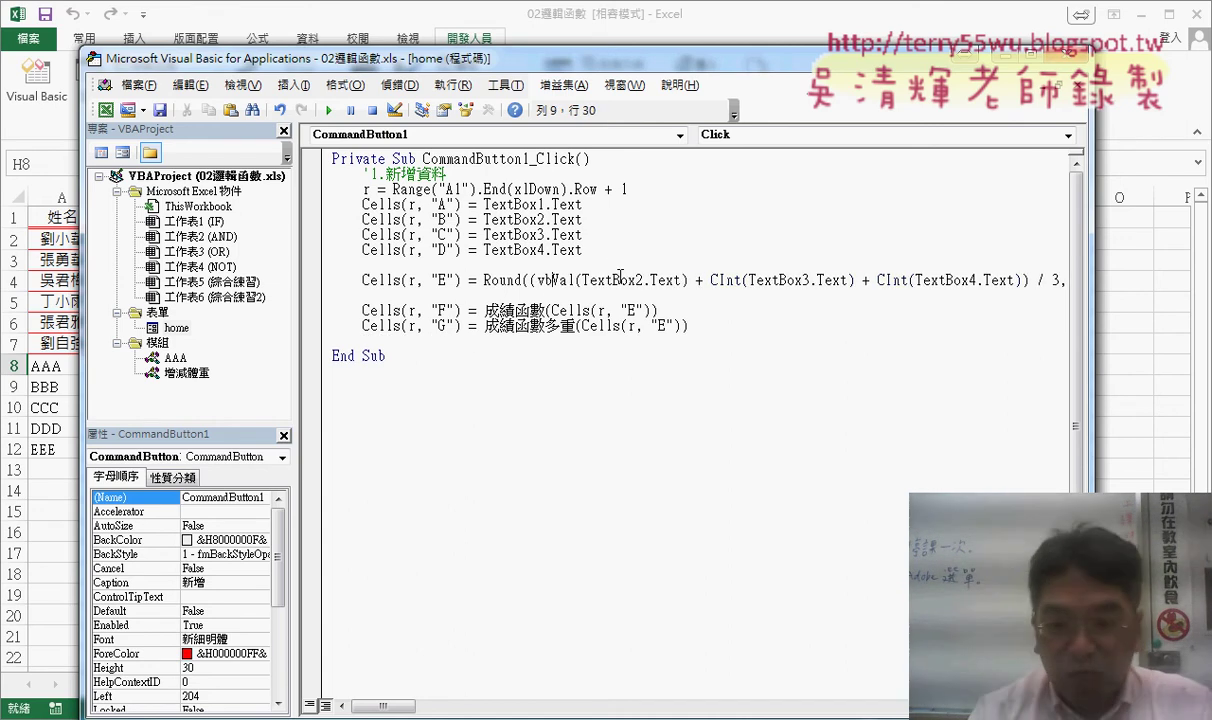
{"action": "type", "text": "a."}
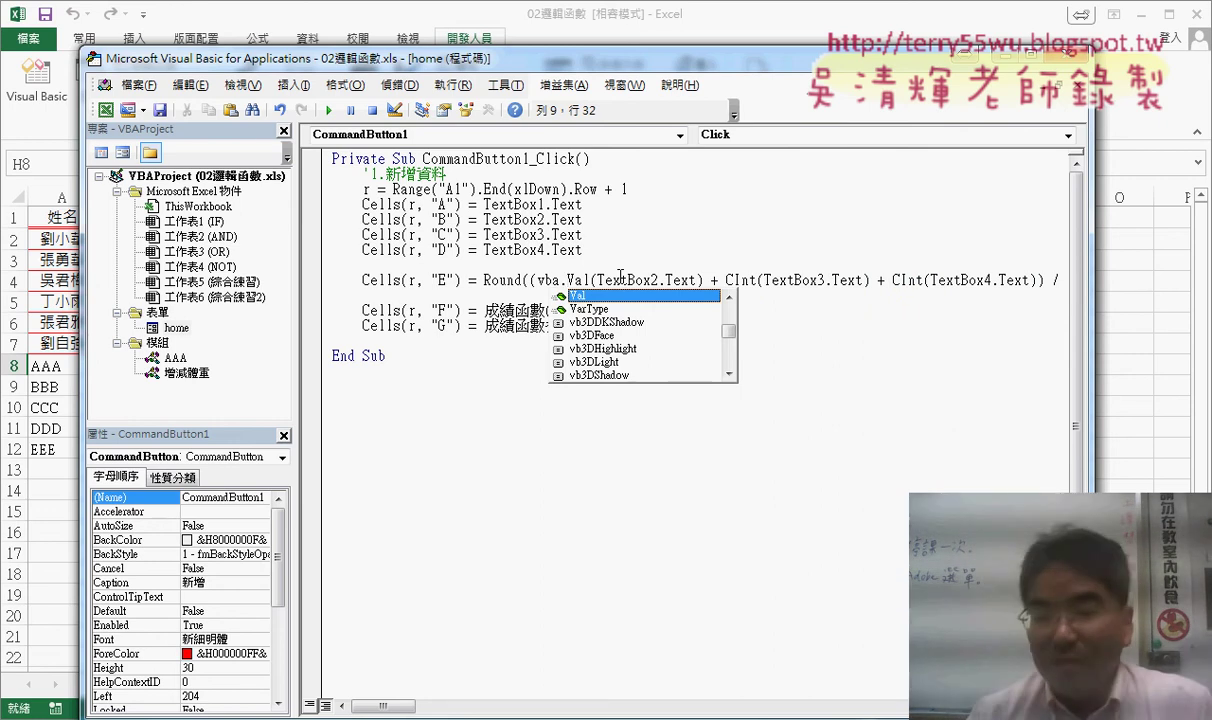
{"action": "key", "text": "BackSpace"}
{"action": "key", "text": "BackSpace"}
{"action": "key", "text": "BackSpace"}
{"action": "key", "text": "BackSpace"}
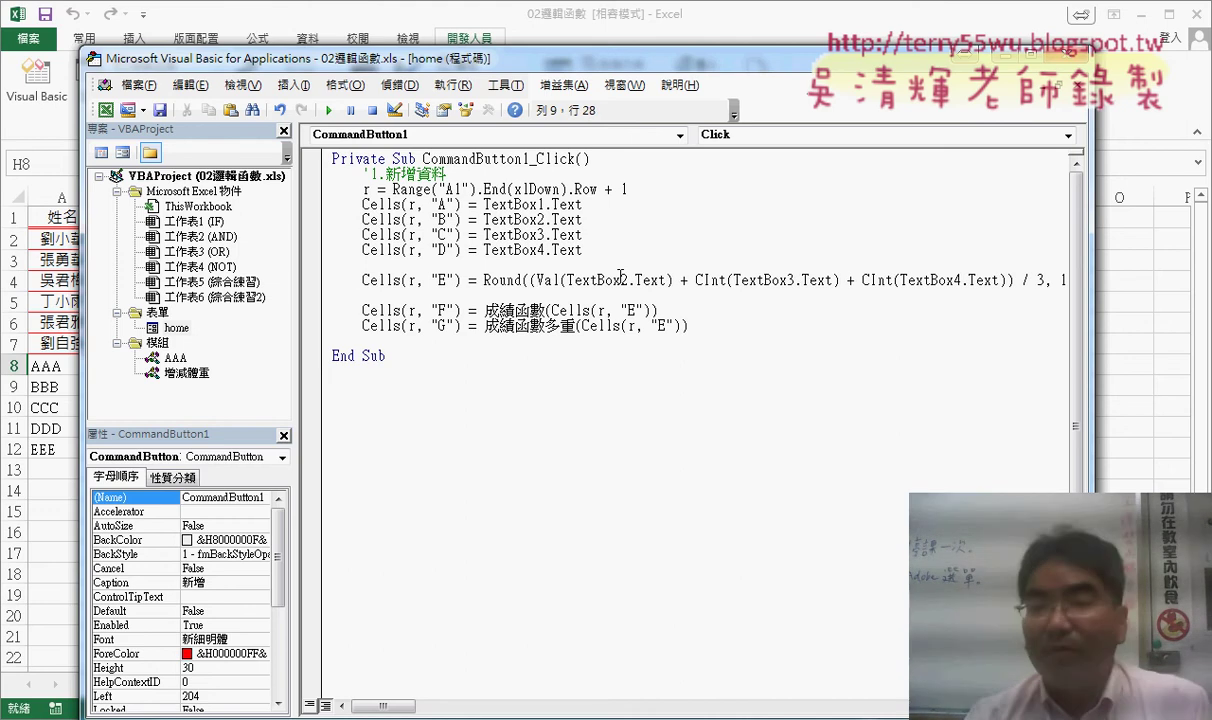
{"action": "type", "text": "vb"}
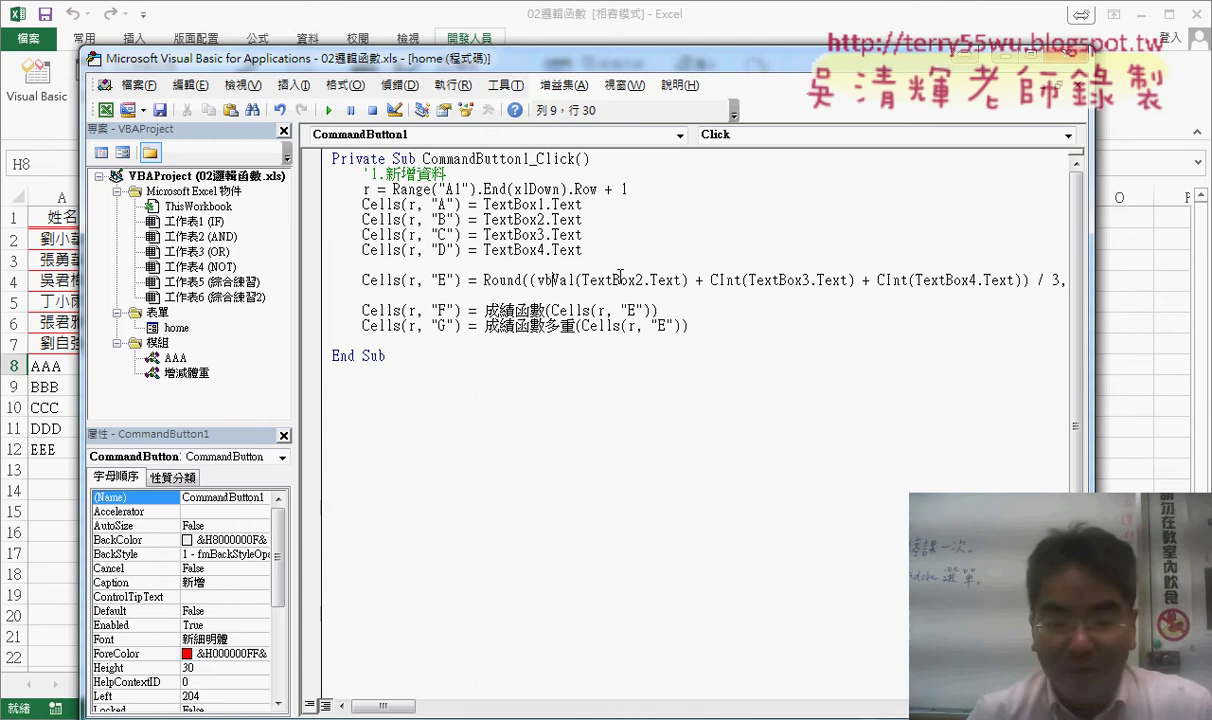
{"action": "type", "text": "a."}
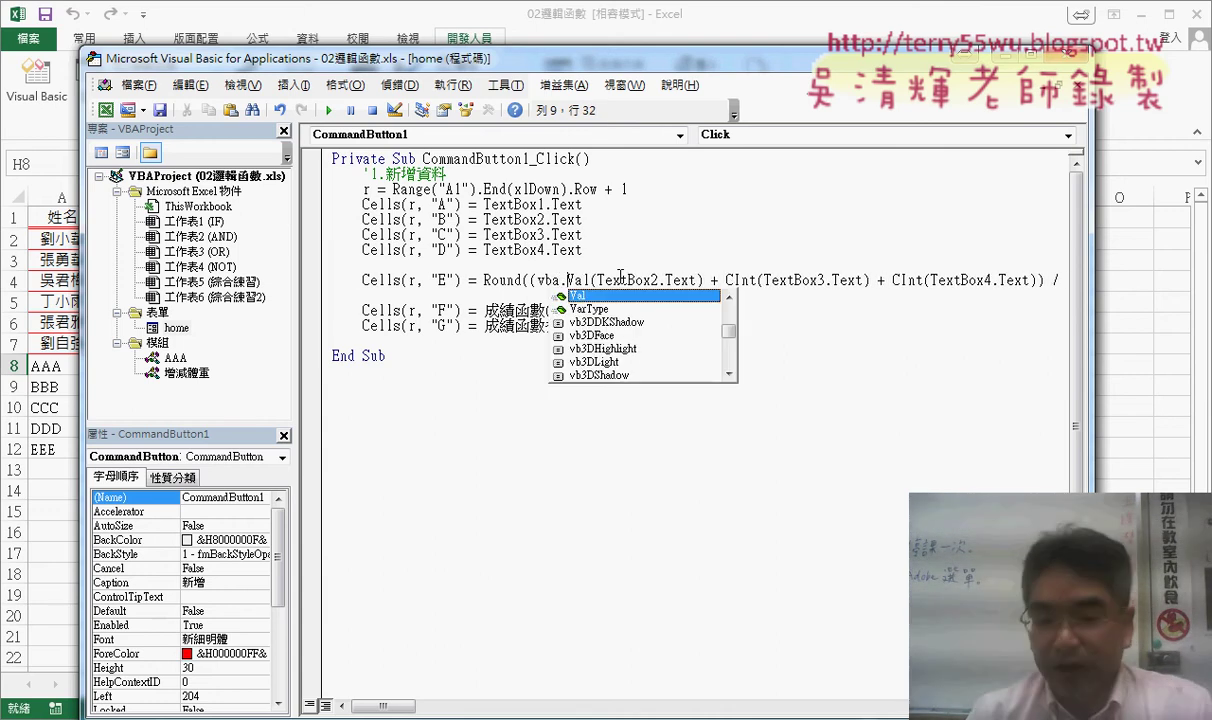
{"action": "key", "text": "BackSpace"}
{"action": "key", "text": "BackSpace"}
{"action": "key", "text": "BackSpace"}
{"action": "key", "text": "BackSpace"}
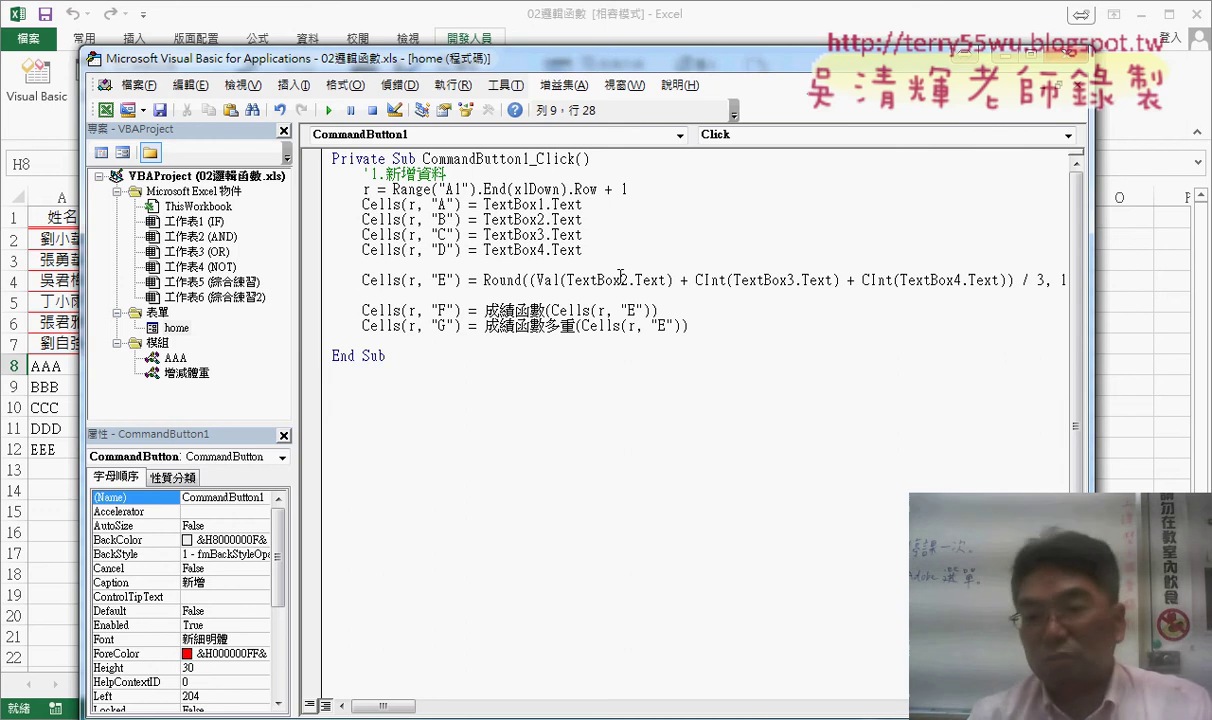
Step: Replace the CInt before TextBox3.Text with val in the average line
{"action": "key", "text": "Right"}
{"action": "key", "text": "Right"}
{"action": "key", "text": "Right"}
{"action": "key", "text": "Right"}
{"action": "key", "text": "Right"}
{"action": "key", "text": "Right"}
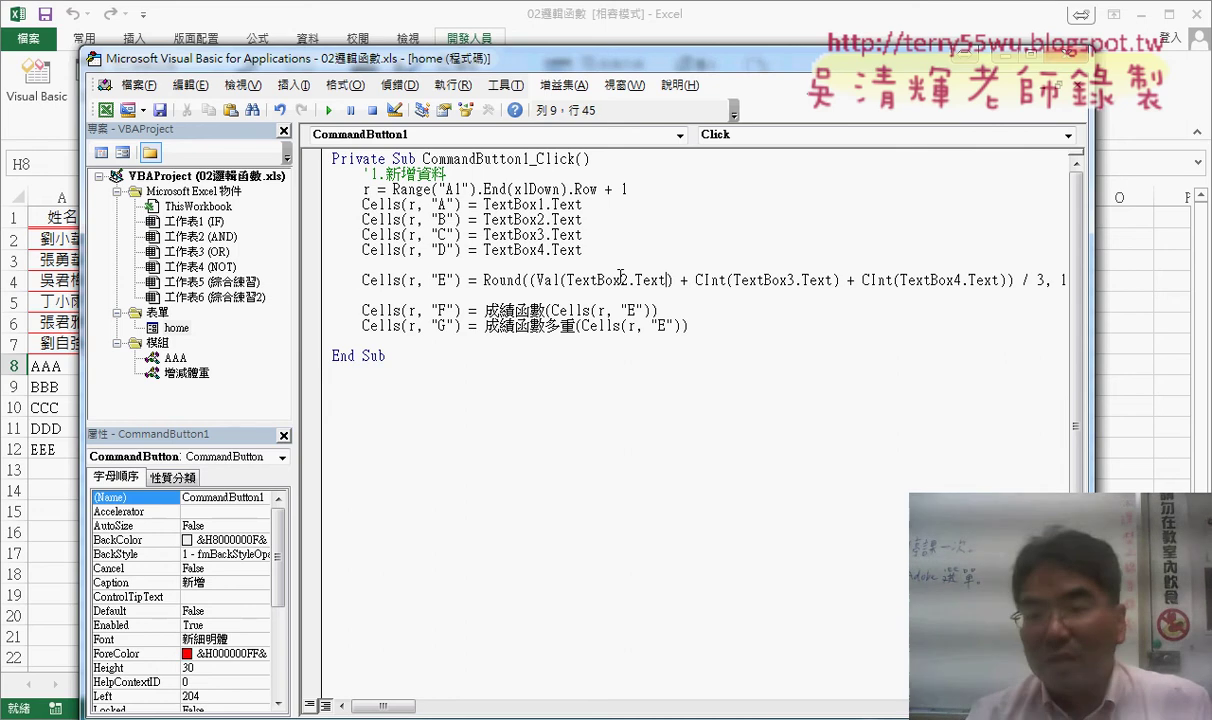
{"action": "key", "text": "Right"}
{"action": "key", "text": "Right"}
{"action": "key", "text": "Right"}
{"action": "key", "text": "Delete"}
{"action": "key", "text": "Delete"}
{"action": "key", "text": "Delete"}
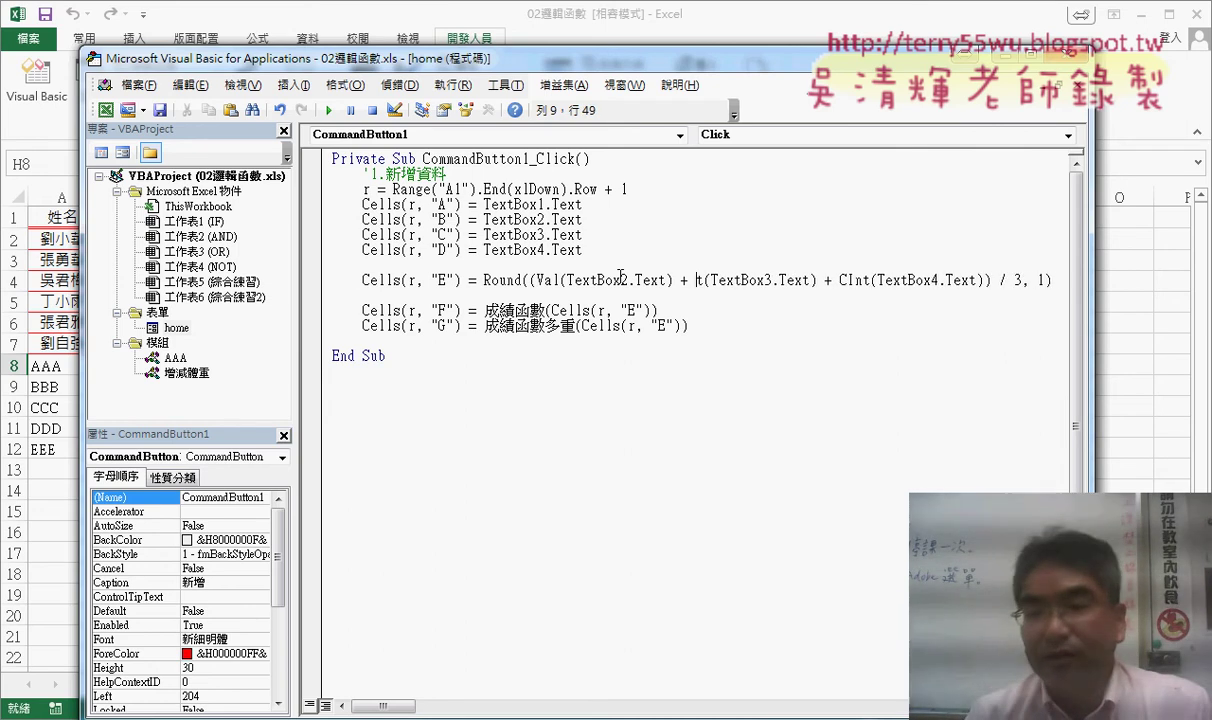
{"action": "key", "text": "Delete"}
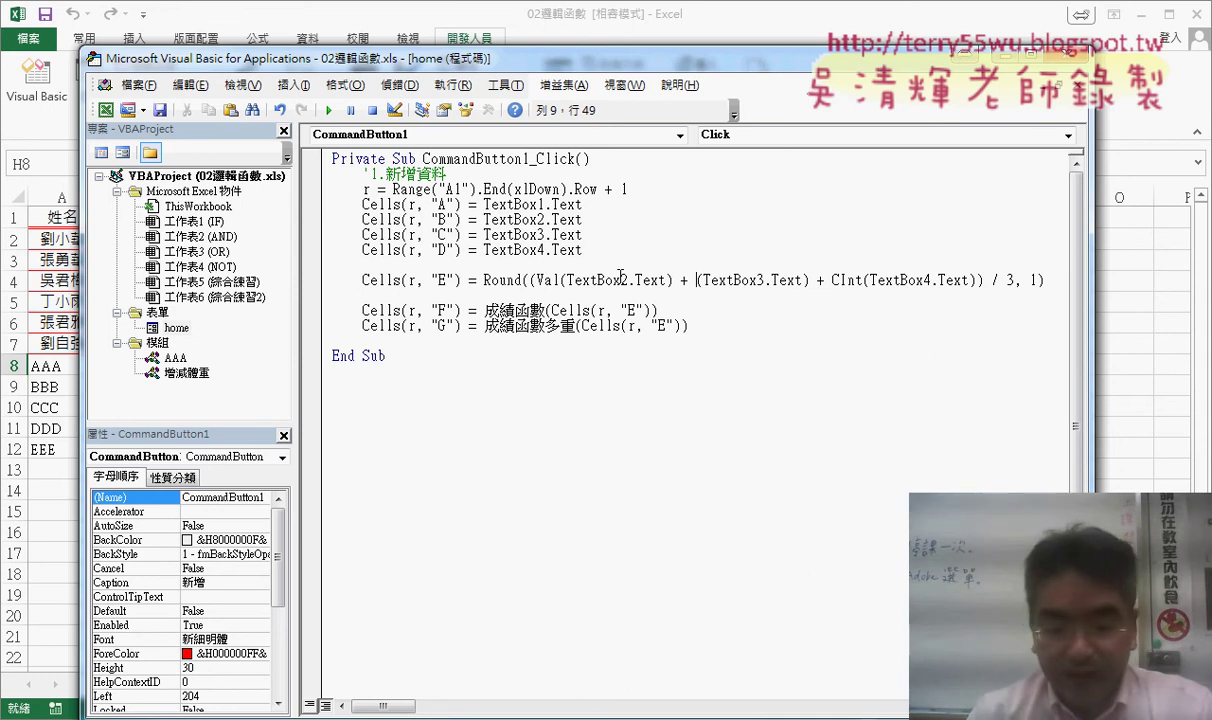
{"action": "type", "text": "val"}
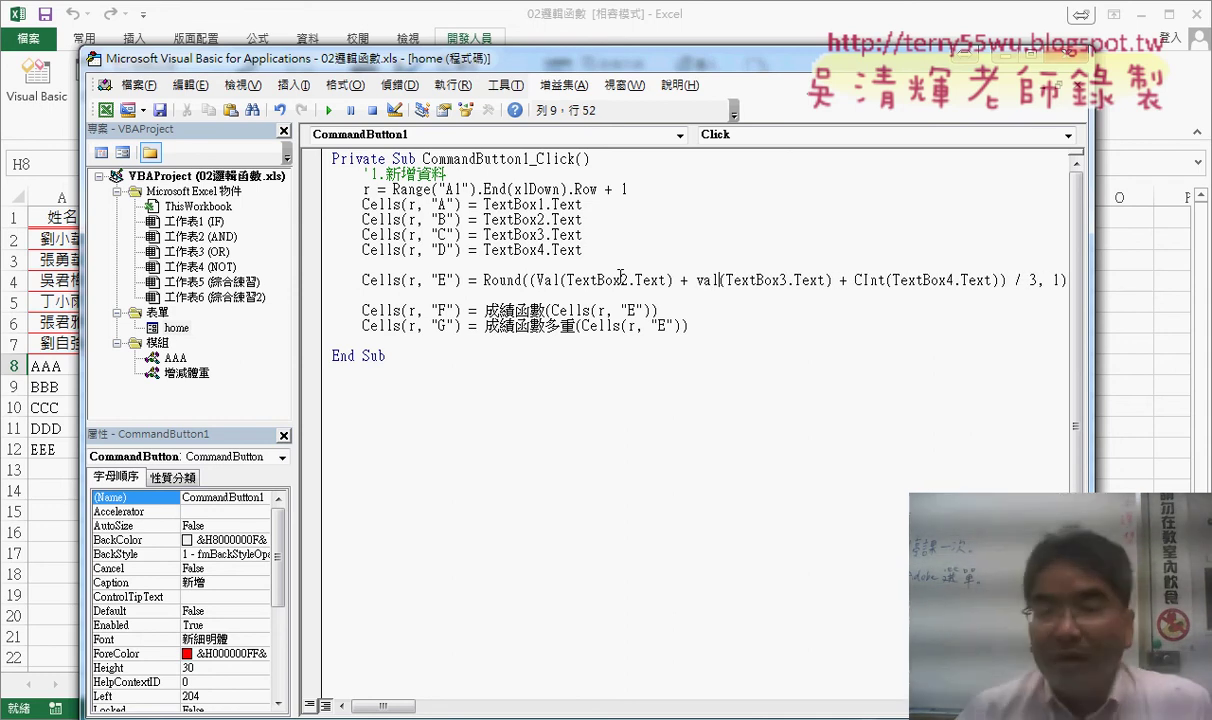
Step: Prefix Round with vba. in the Cells(r, "E") line, dismiss the suggestion list, and commit the line
{"action": "left_click", "coordinate": [485, 280]}
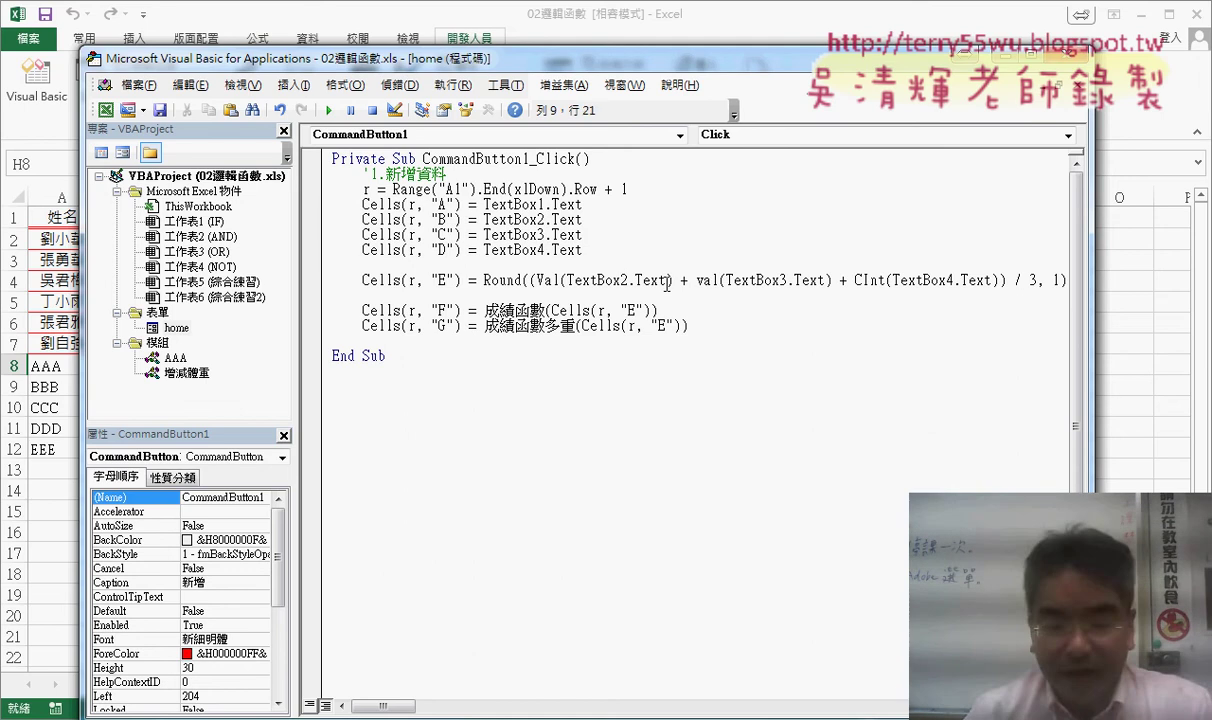
{"action": "type", "text": "vba"}
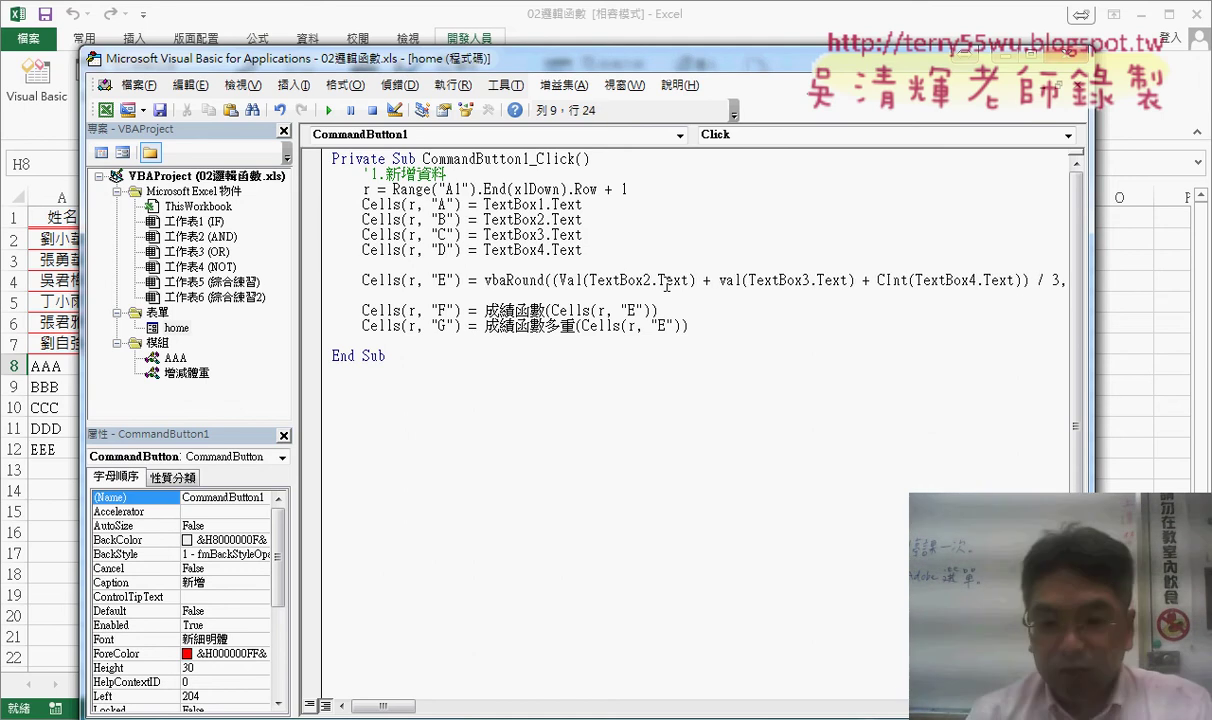
{"action": "type", "text": "."}
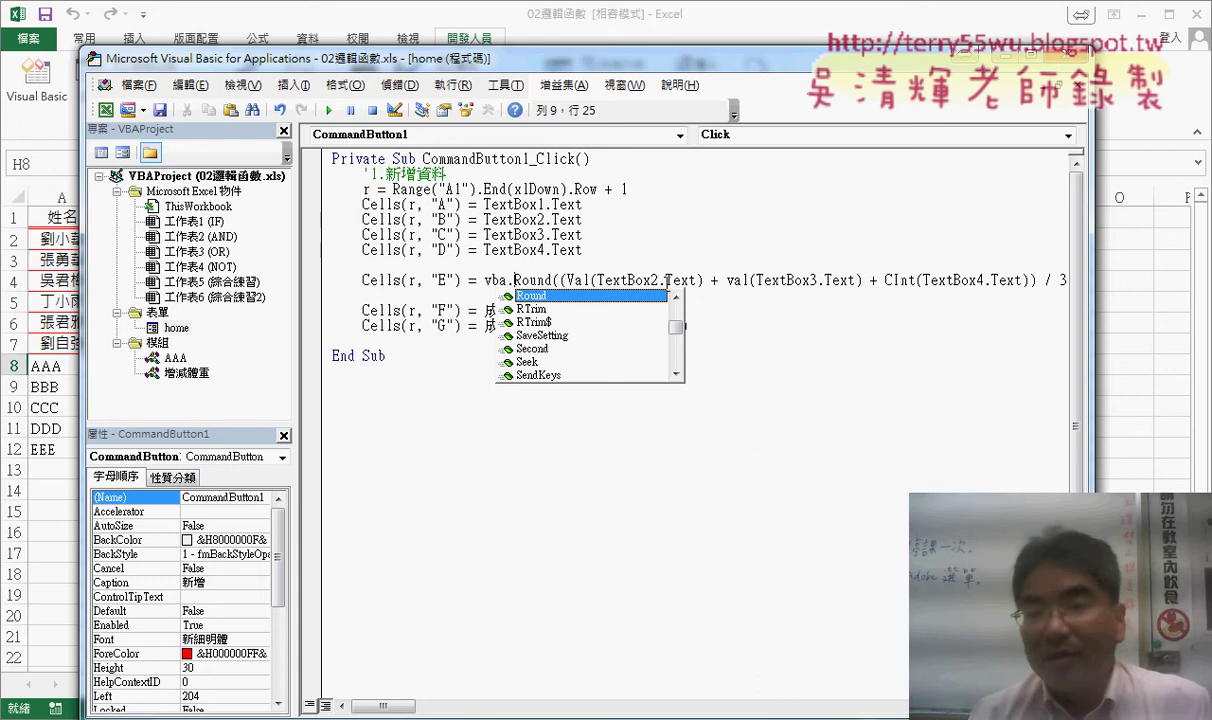
{"action": "key", "text": "Down"}
{"action": "key", "text": "Up"}
{"action": "key", "text": "Up"}
{"action": "key", "text": "Up"}
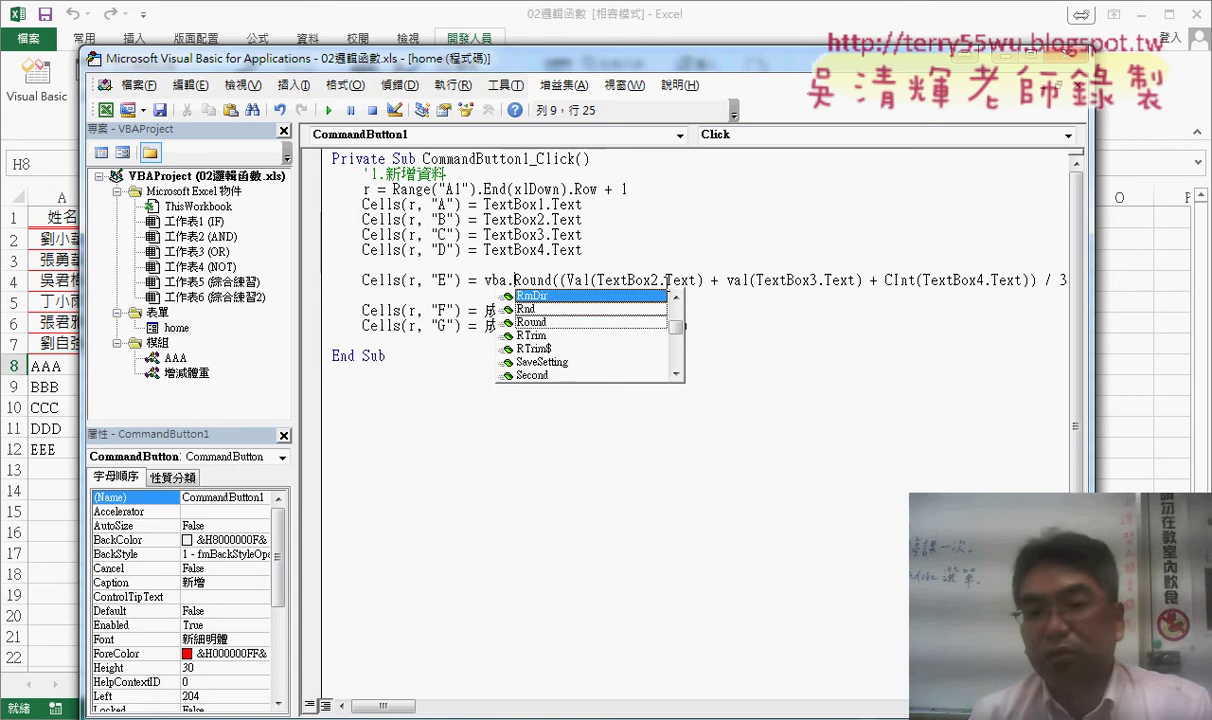
{"action": "key", "text": "Up"}
{"action": "key", "text": "Up"}
{"action": "key", "text": "Down"}
{"action": "key", "text": "Down"}
{"action": "key", "text": "Down"}
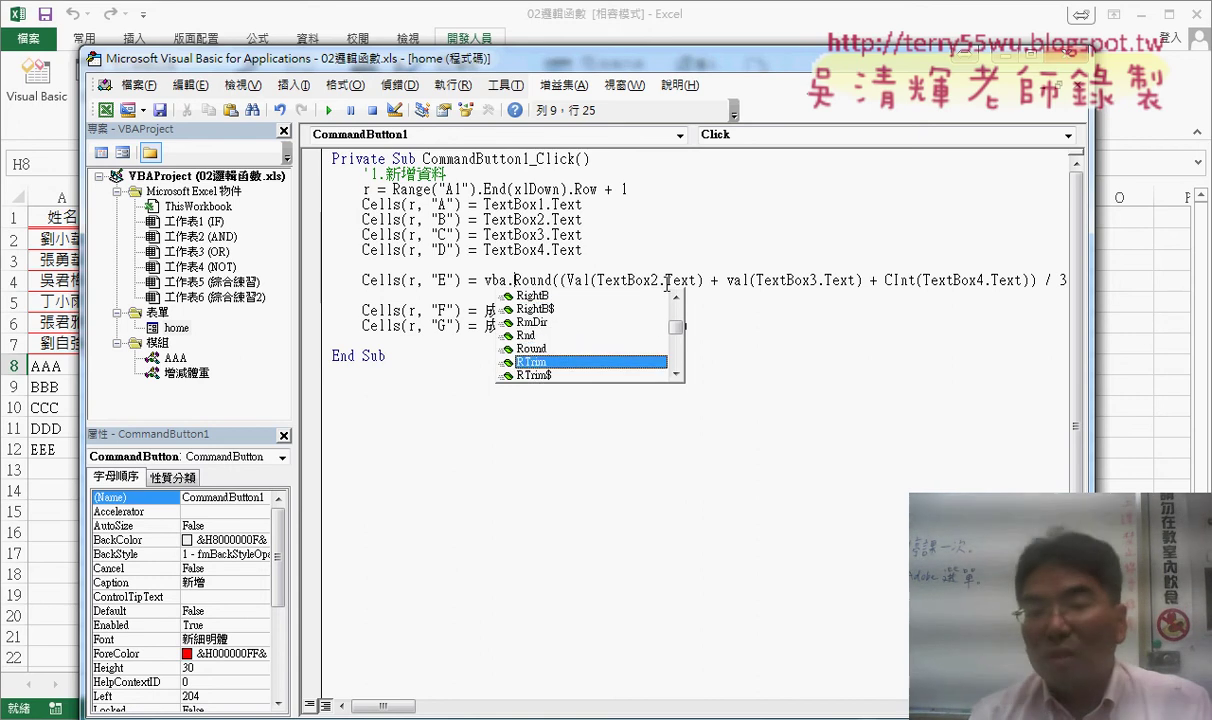
{"action": "key", "text": "Up"}
{"action": "key", "text": "Up"}
{"action": "key", "text": "Up"}
{"action": "key", "text": "Up"}
{"action": "key", "text": "Up"}
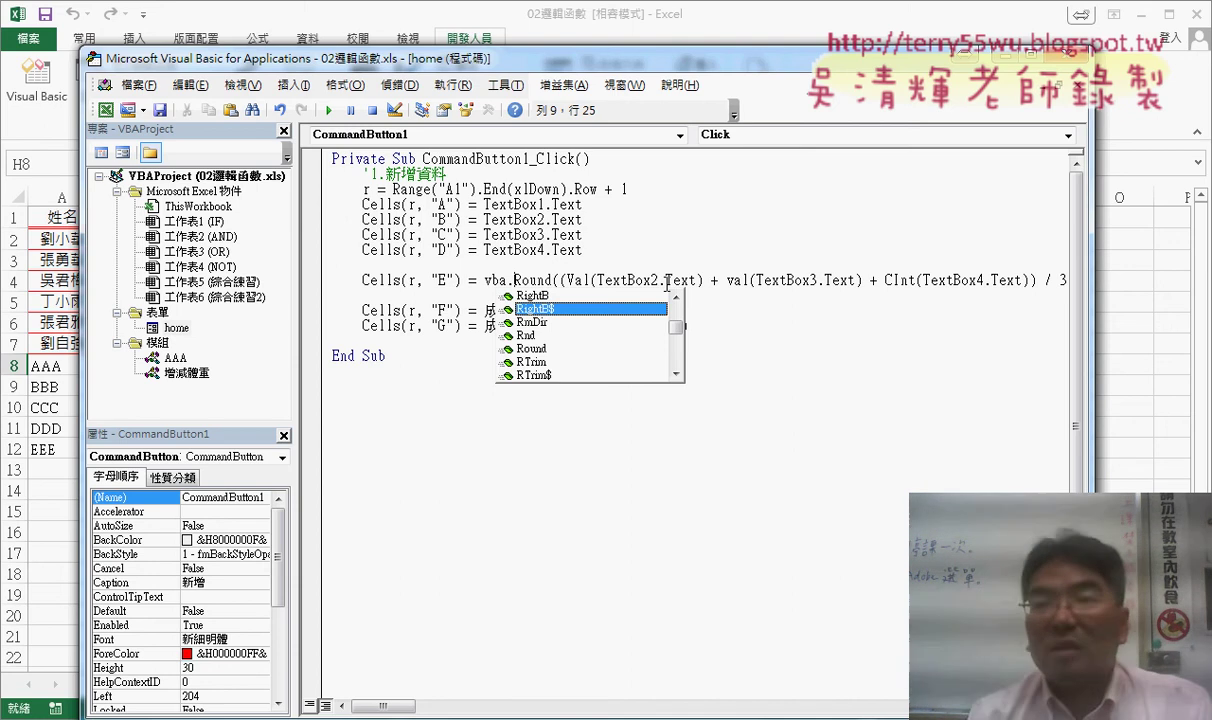
{"action": "key", "text": "Down"}
{"action": "key", "text": "Down"}
{"action": "key", "text": "Down"}
{"action": "key", "text": "Down"}
{"action": "key", "text": "Down"}
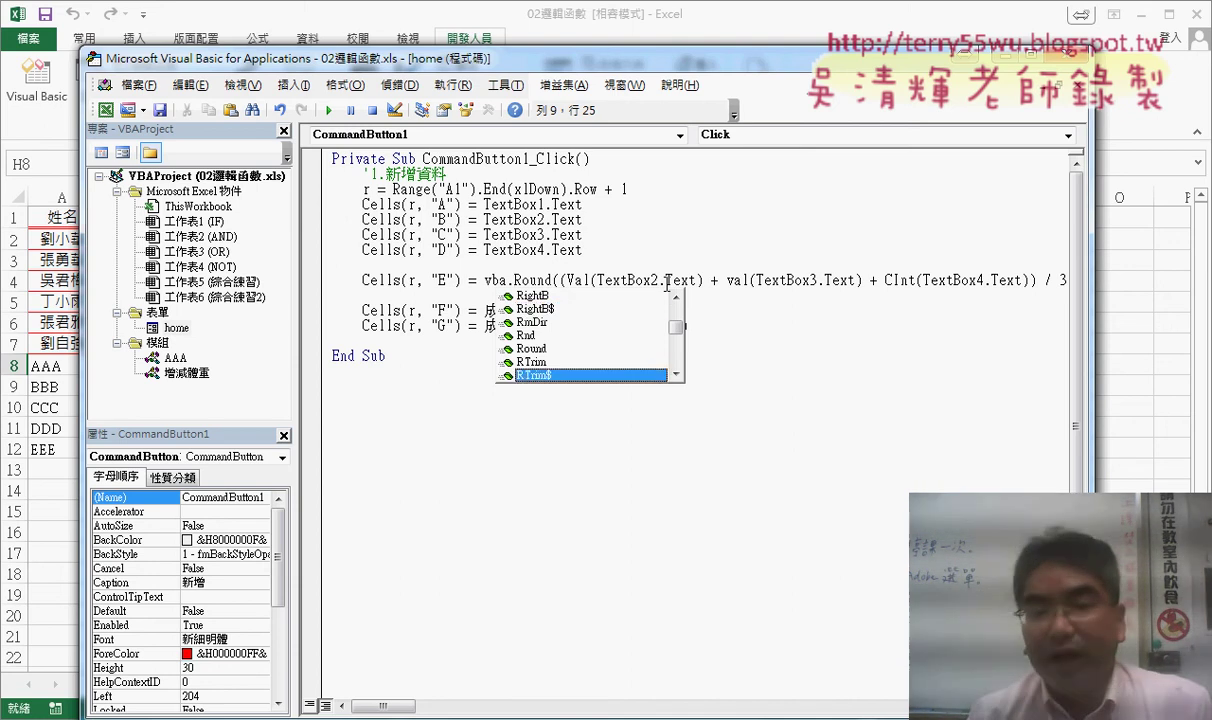
{"action": "key", "text": "Down"}
{"action": "key", "text": "Down"}
{"action": "key", "text": "Down"}
{"action": "key", "text": "Up"}
{"action": "key", "text": "Up"}
{"action": "key", "text": "Up"}
{"action": "key", "text": "Up"}
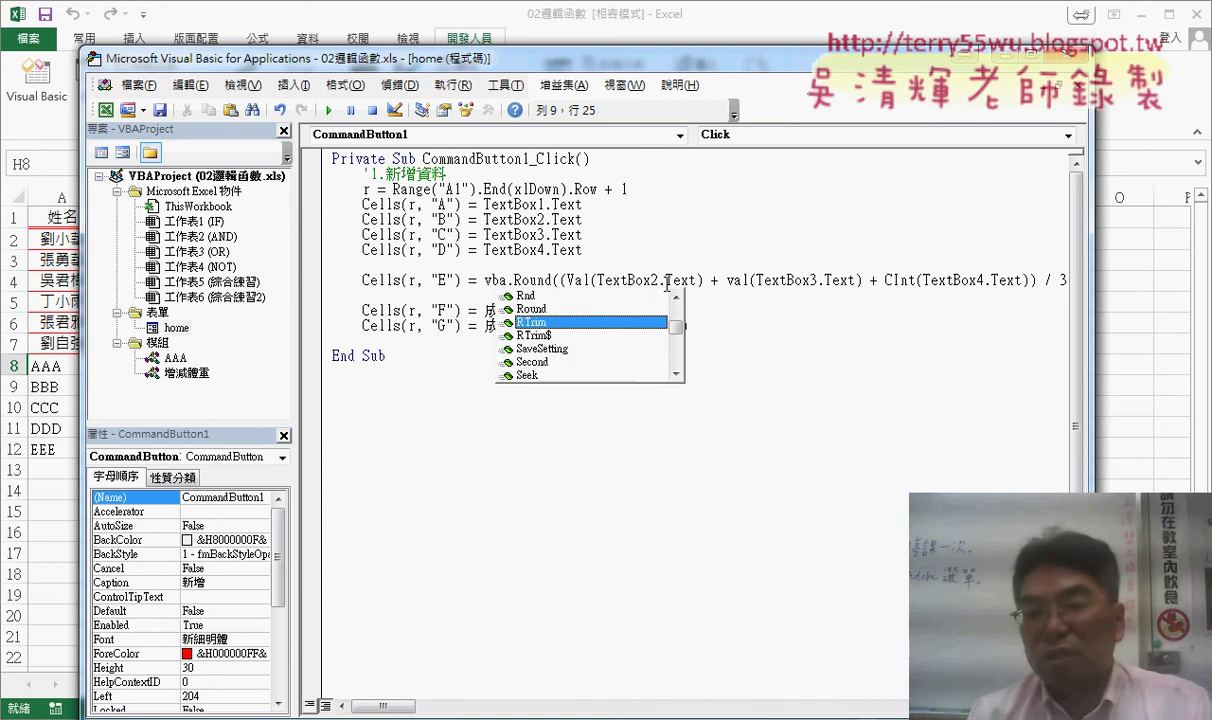
{"action": "key", "text": "Up"}
{"action": "key", "text": "Up"}
{"action": "key", "text": "Up"}
{"action": "key", "text": "Up"}
{"action": "key", "text": "Up"}
{"action": "key", "text": "Up"}
{"action": "key", "text": "Up"}
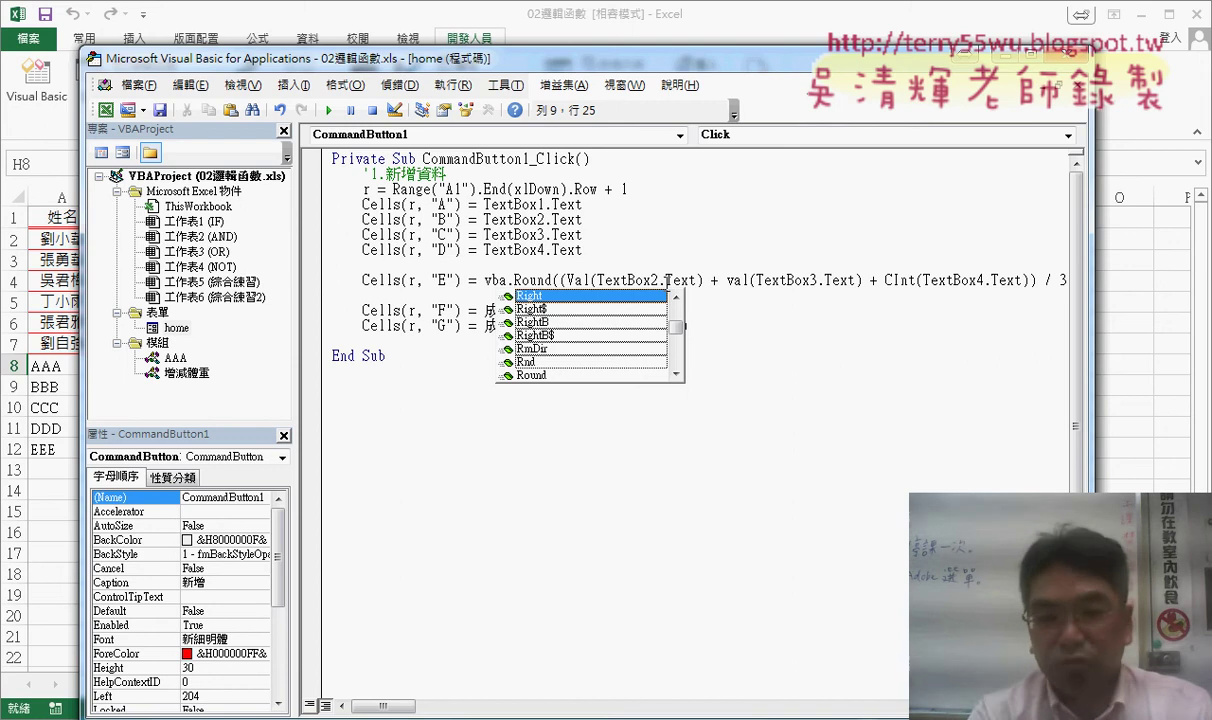
{"action": "key", "text": "Escape"}
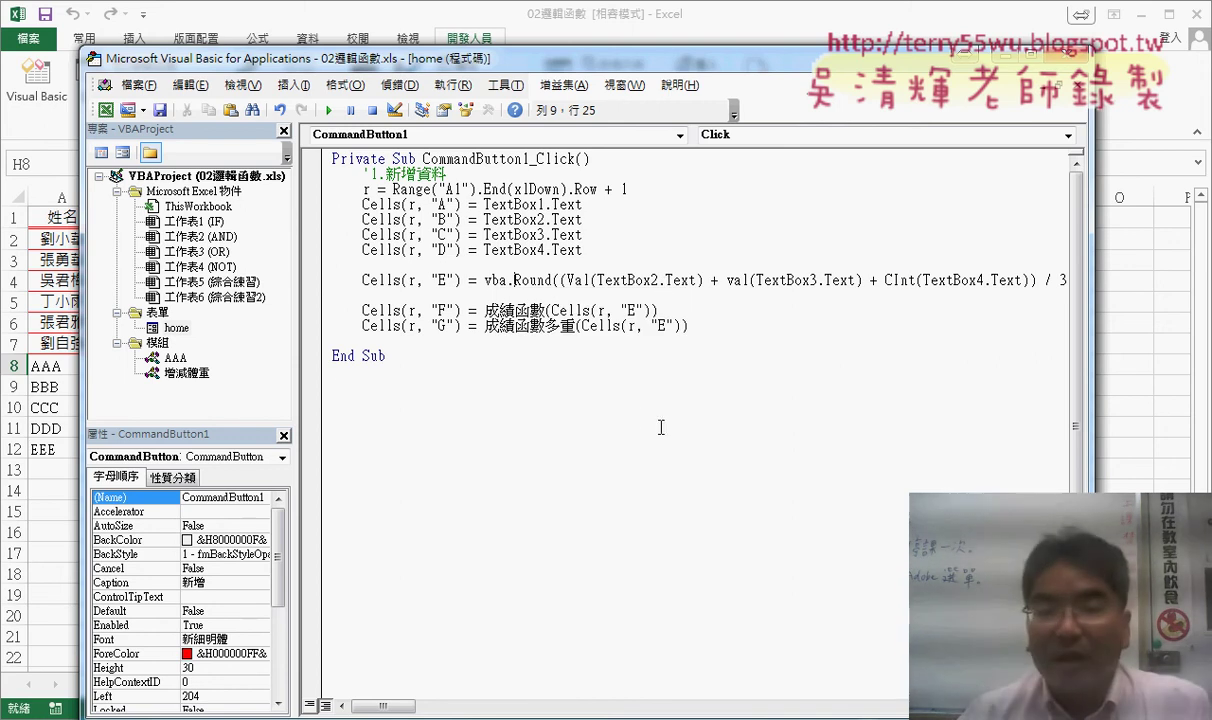
{"action": "left_click", "coordinate": [661, 427]}
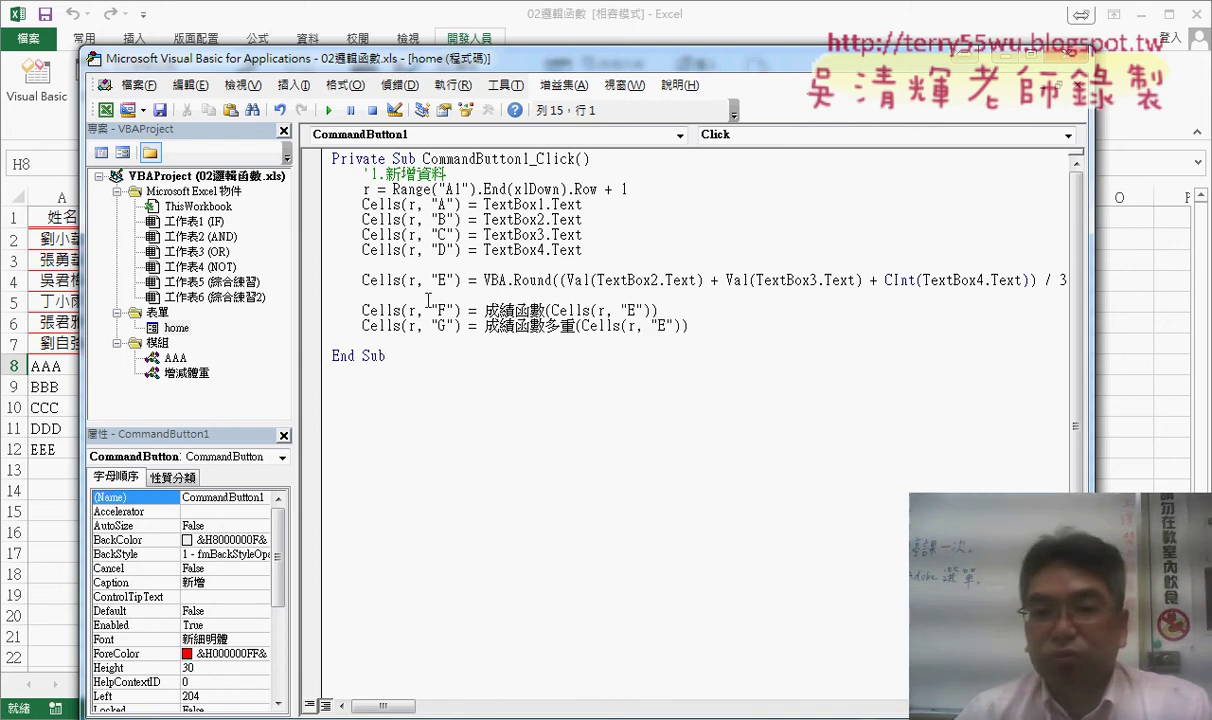
Step: Add '2. above the column E line and '3. above the column F line, then move the editor down
{"action": "left_click", "coordinate": [439, 266]}
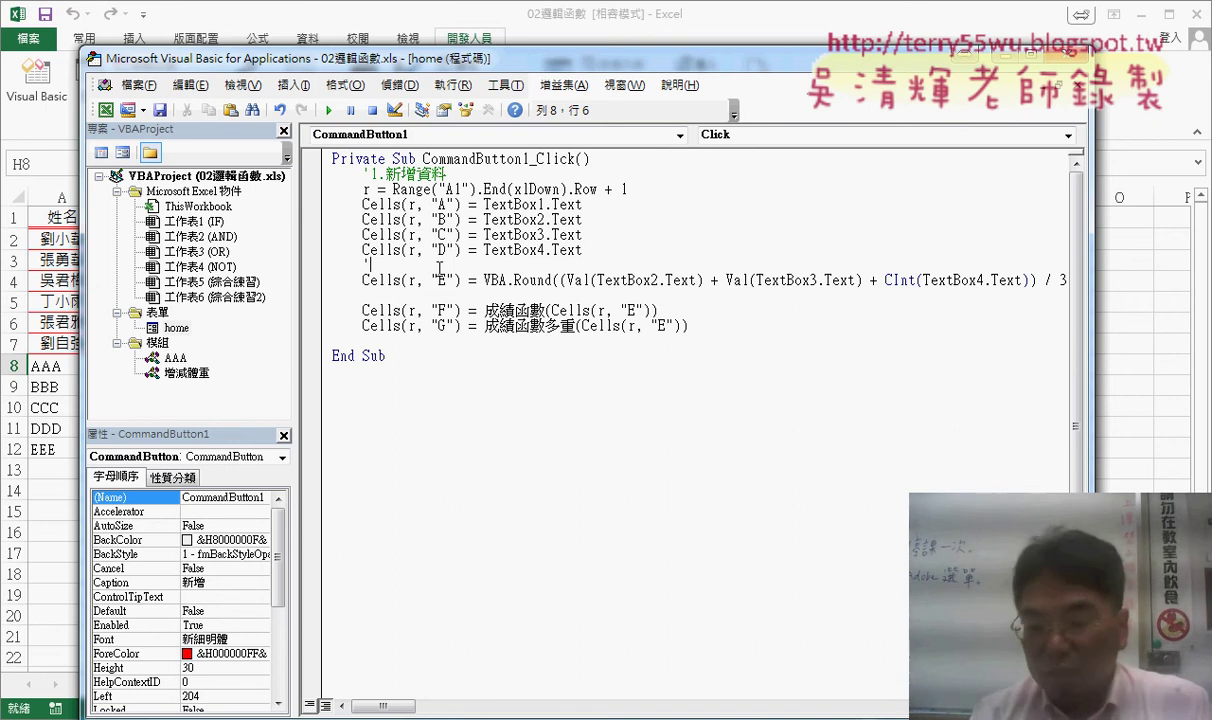
{"action": "type", "text": "'2."}
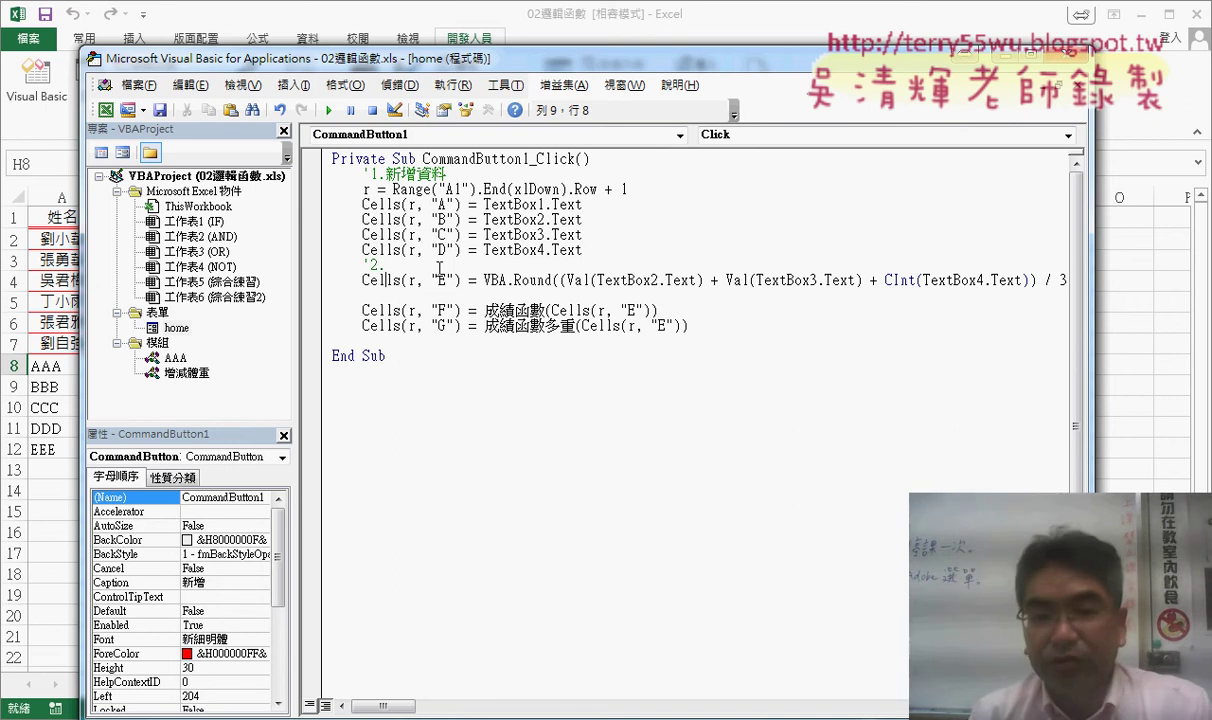
{"action": "key", "text": "Down"}
{"action": "type", "text": "'3"}
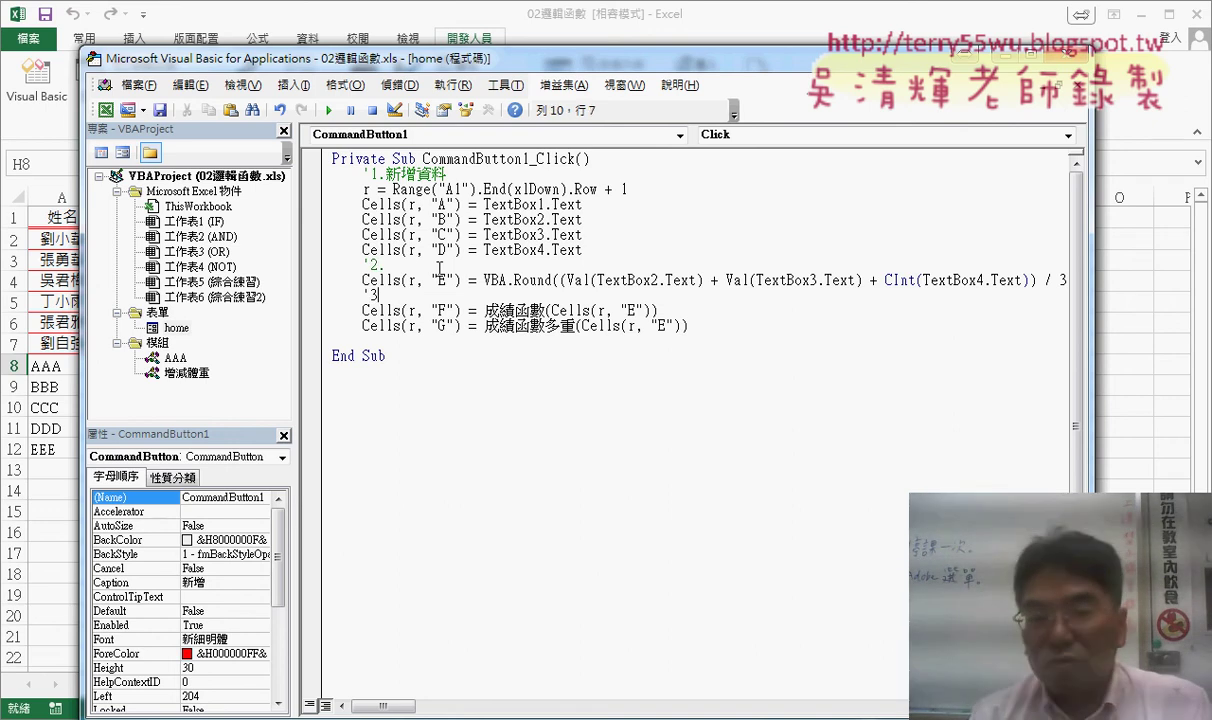
{"action": "type", "text": "."}
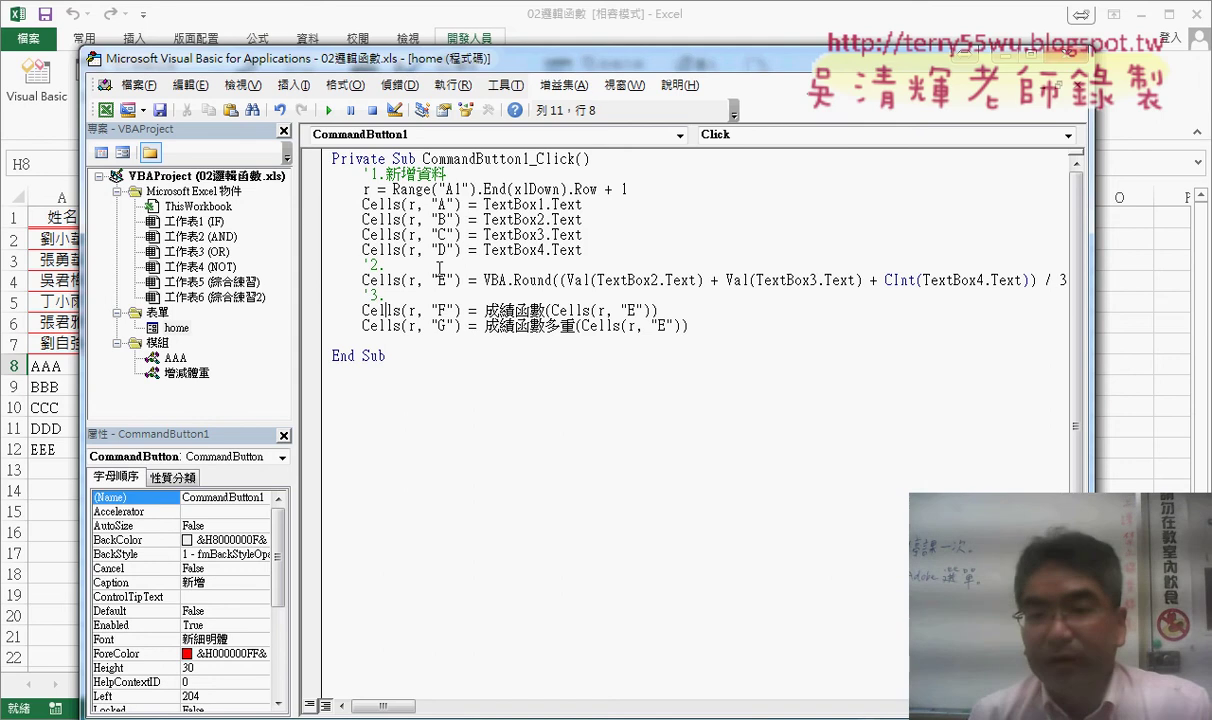
{"action": "key", "text": "Right"}
{"action": "key", "text": "Right"}
{"action": "key", "text": "Right"}
{"action": "key", "text": "Right"}
{"action": "key", "text": "Right"}
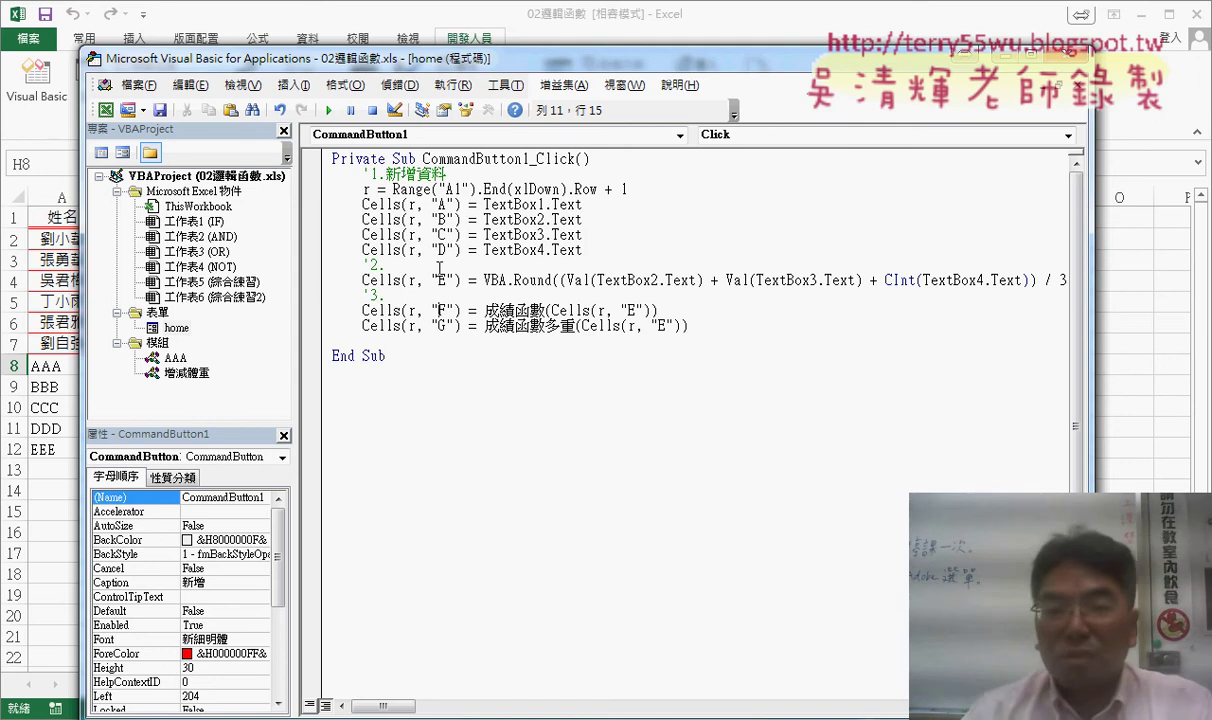
{"action": "left_click", "coordinate": [504, 320]}
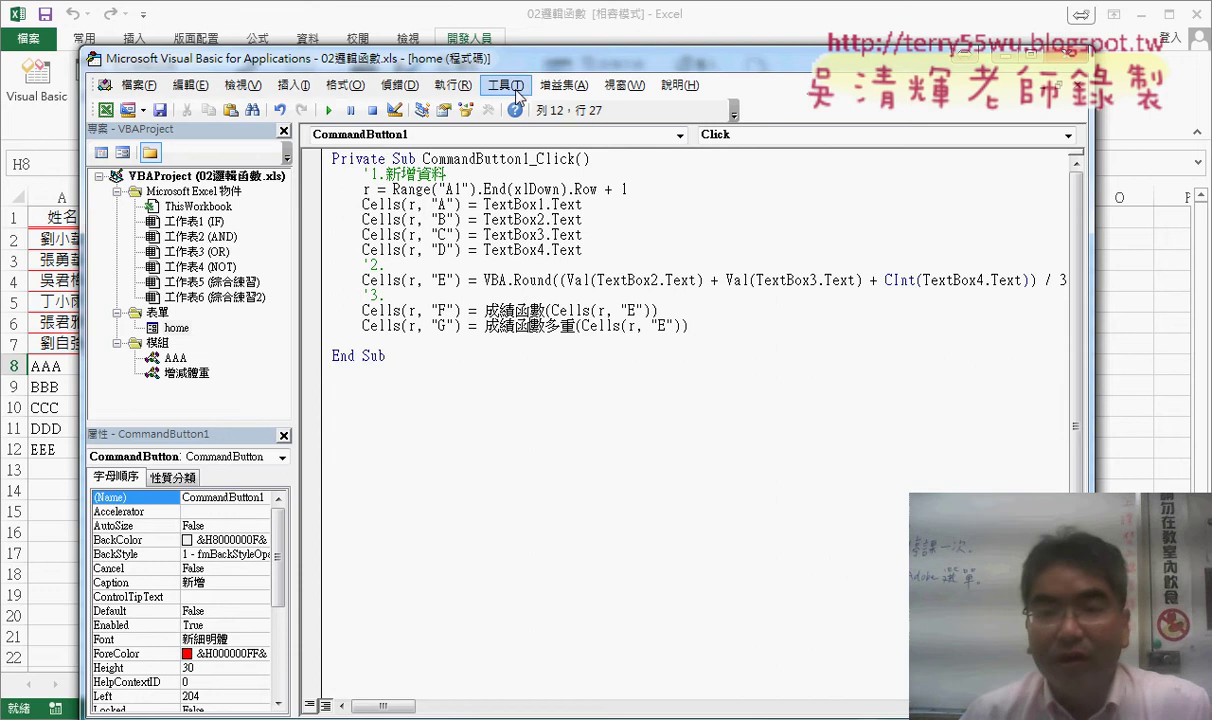
{"action": "left_click_drag", "start_coordinate": [520, 66], "coordinate": [590, 557]}
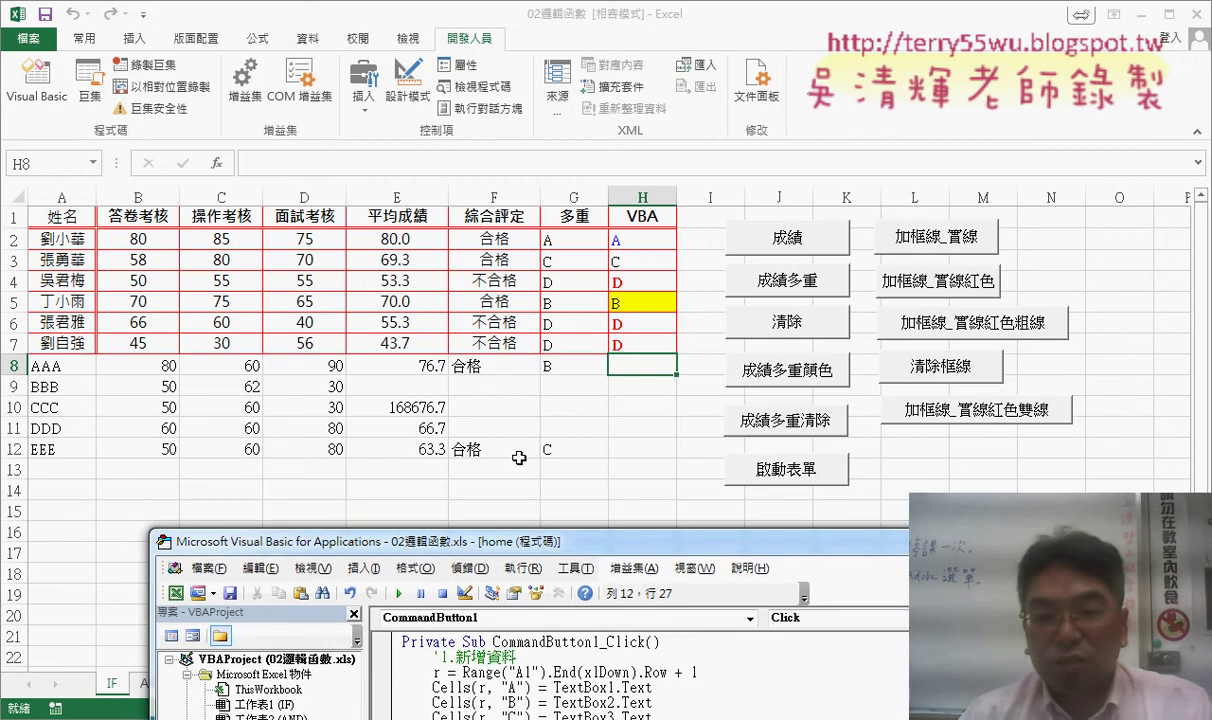
Step: Clear the old rows 8–12 and enter AAA with scores 60, 50, 40 in the grade form
{"action": "mouse_move", "coordinate": [643, 366]}
{"action": "left_mouse_down"}
{"action": "mouse_move", "coordinate": [73, 429]}
{"action": "mouse_move", "coordinate": [73, 449]}
{"action": "left_mouse_up"}
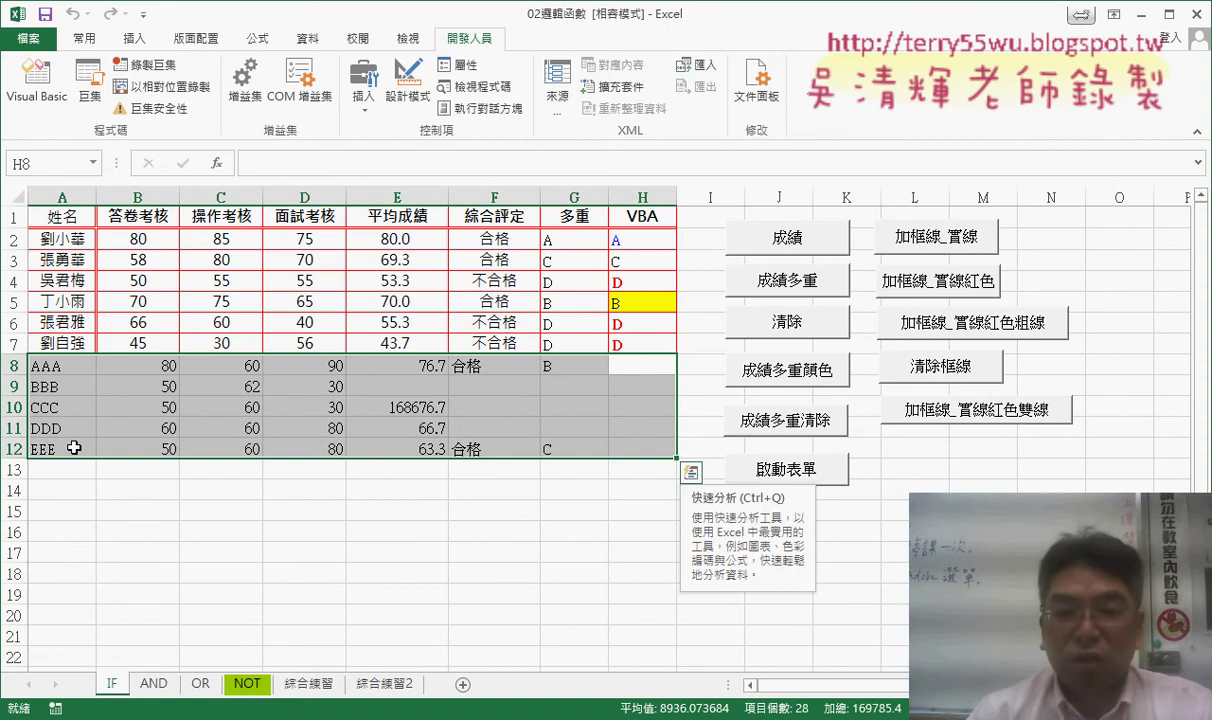
{"action": "key", "text": "Delete"}
{"action": "left_click", "coordinate": [799, 479]}
{"action": "type", "text": "A"}
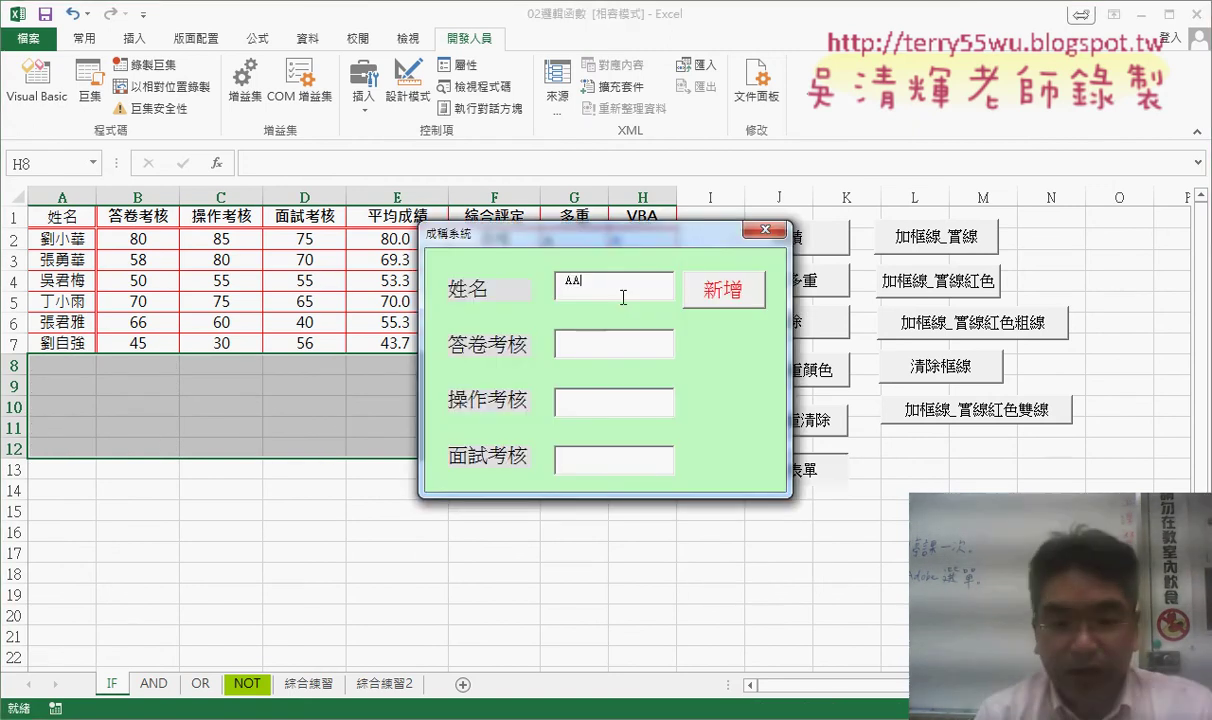
{"action": "type", "text": "A"}
{"action": "key", "text": "Tab"}
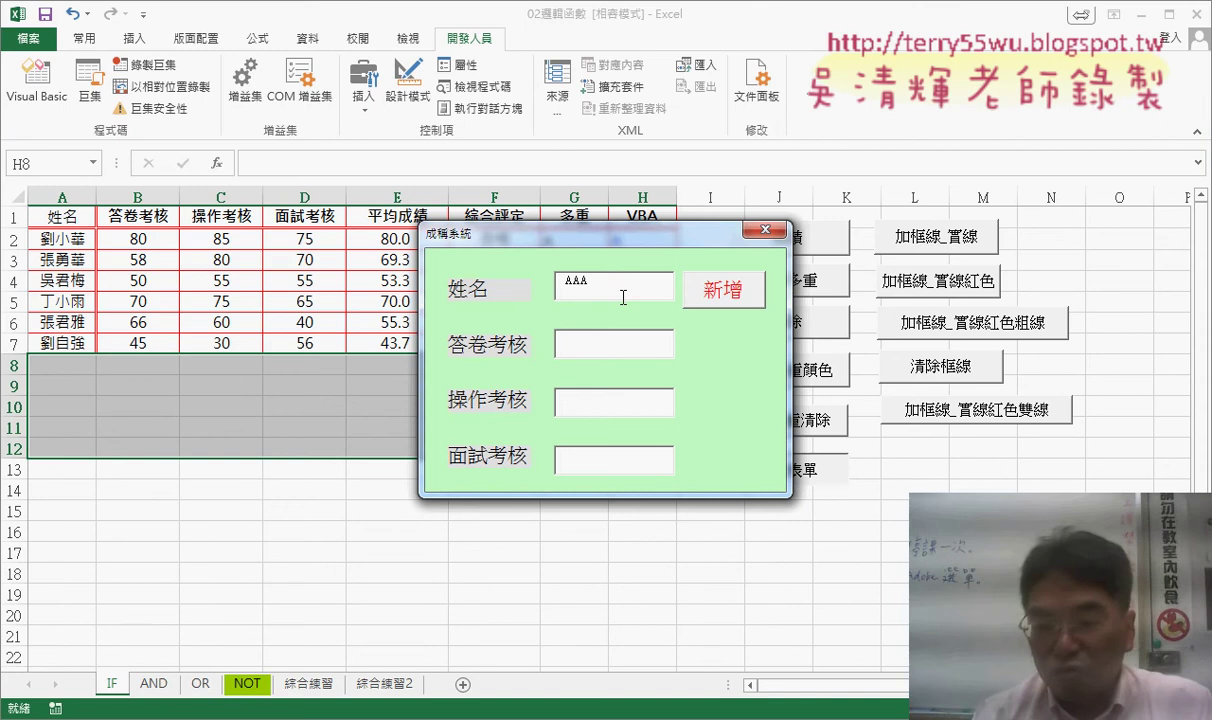
{"action": "type", "text": "60"}
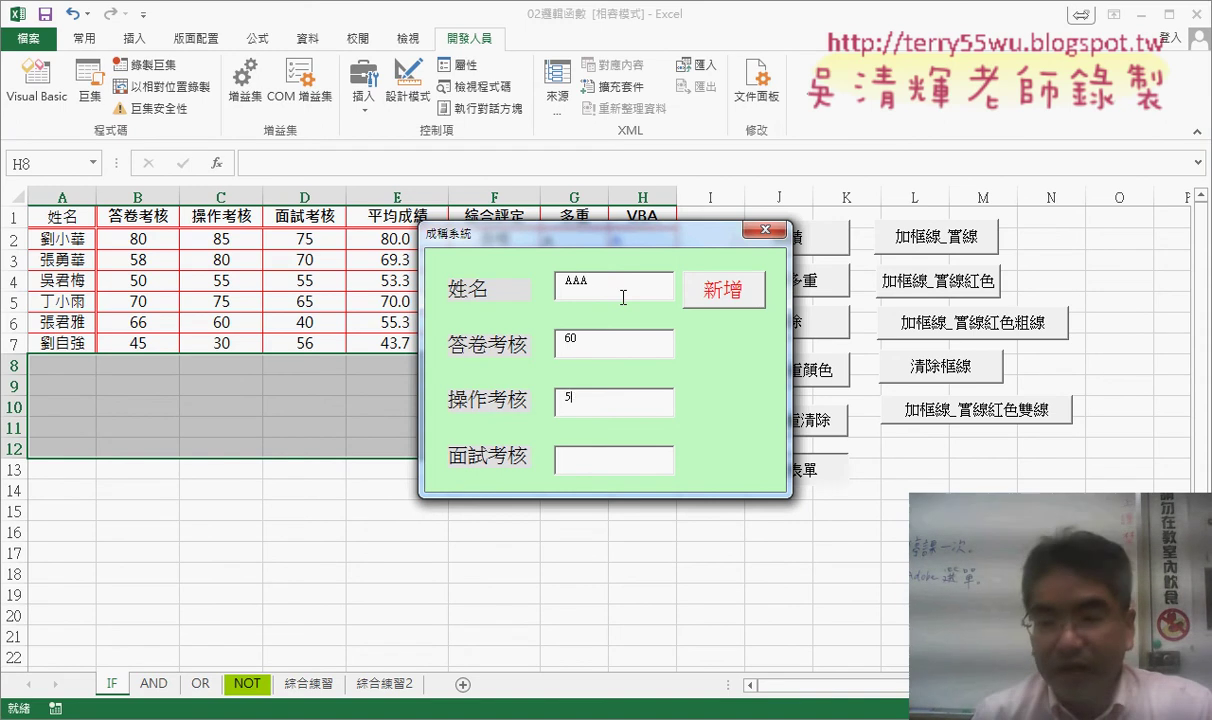
{"action": "type", "text": "0"}
{"action": "key", "text": "Tab"}
{"action": "type", "text": "40"}
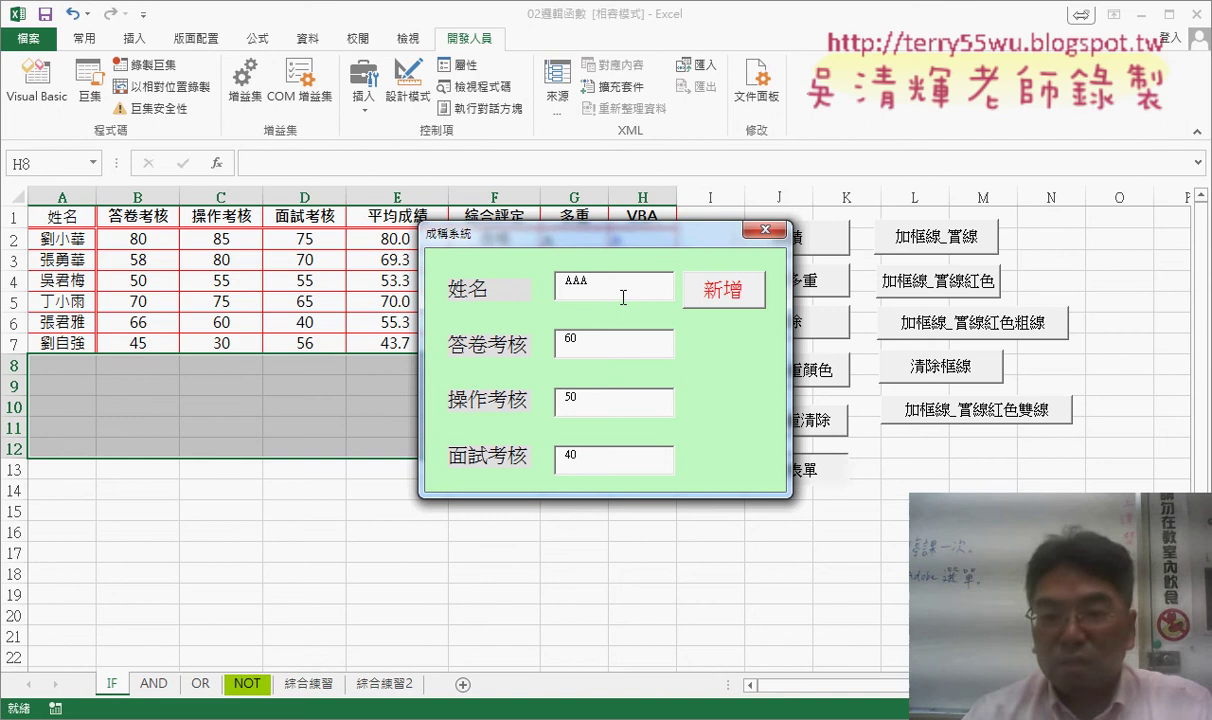
Step: Add the AAA record to row 8 (average 50, 不合格) and close the form
{"action": "left_click_drag", "start_coordinate": [644, 223], "coordinate": [969, 211]}
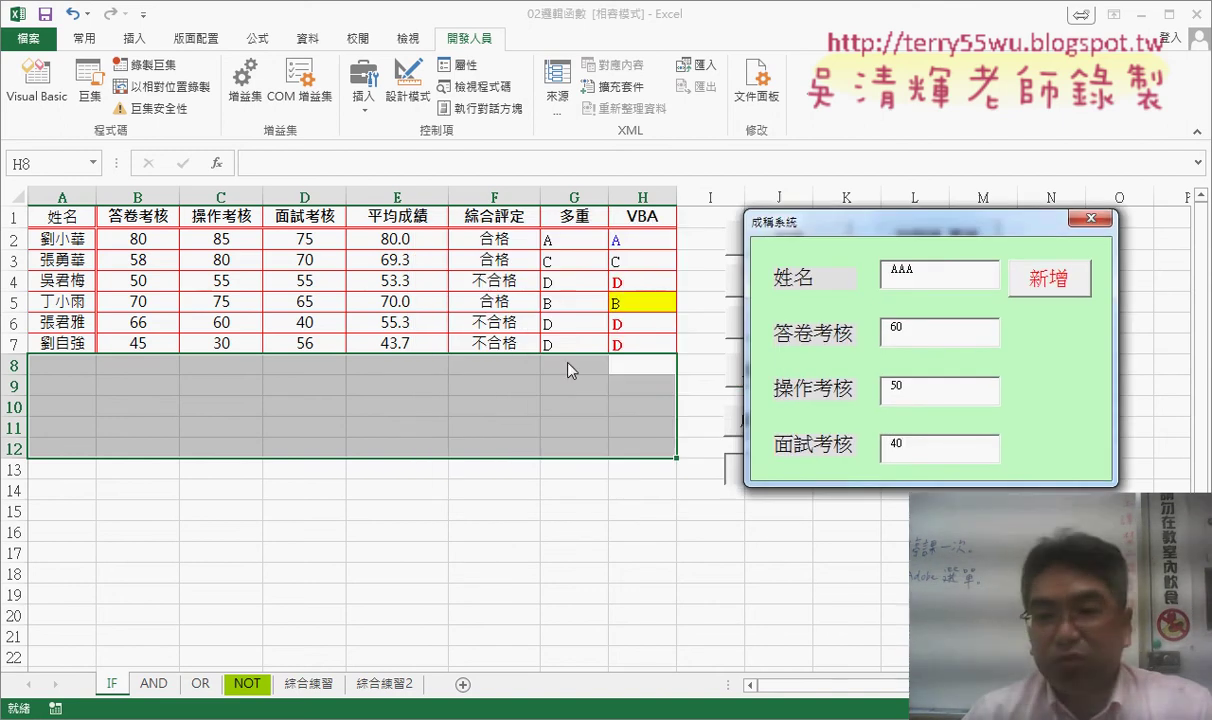
{"action": "left_click", "coordinate": [1014, 284]}
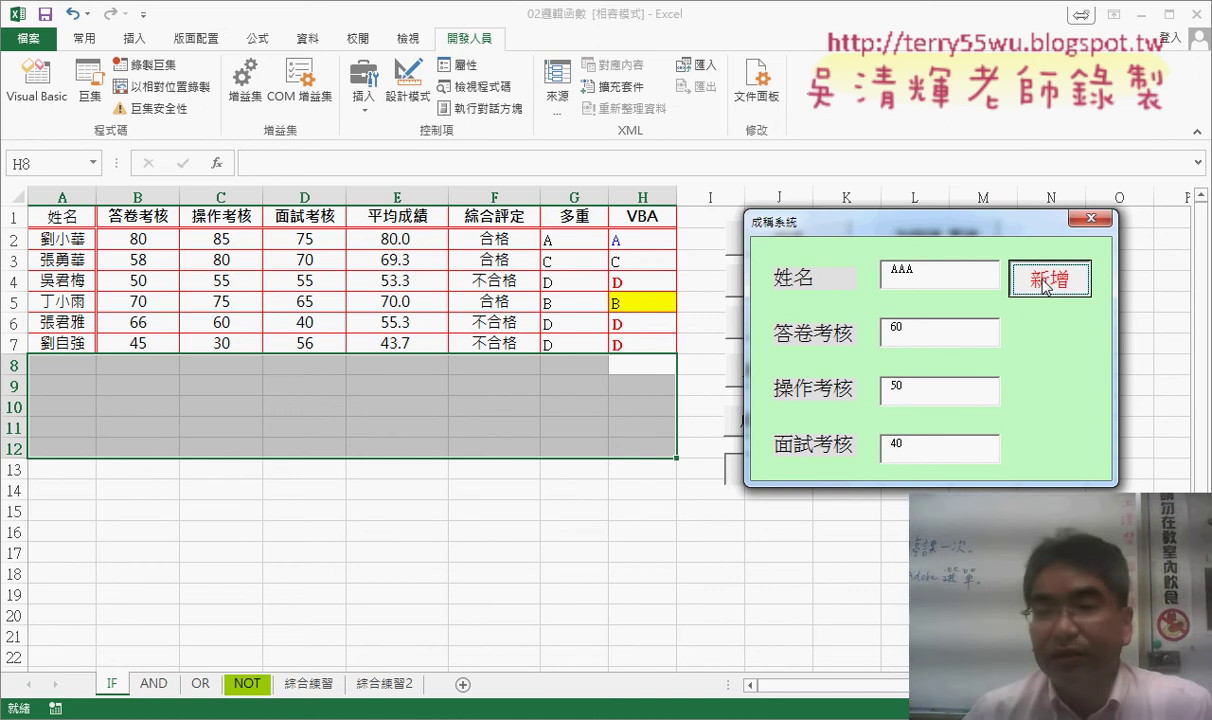
{"action": "left_click", "coordinate": [1044, 285]}
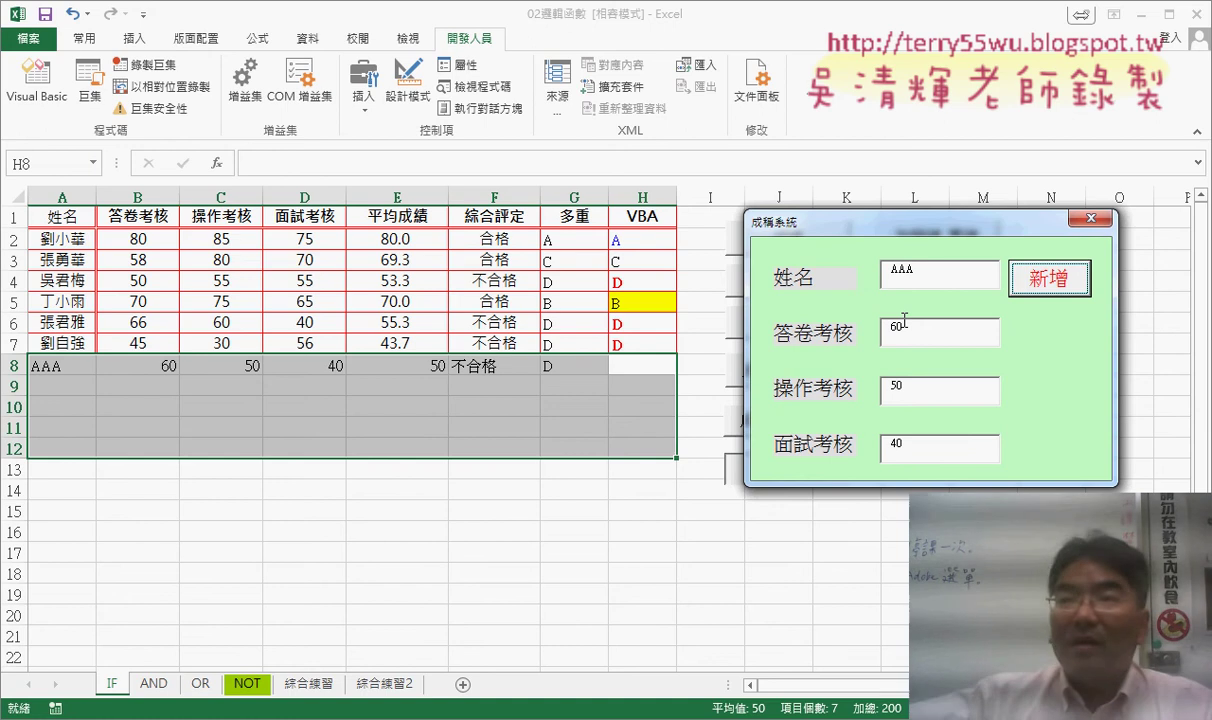
{"action": "left_click", "coordinate": [936, 280]}
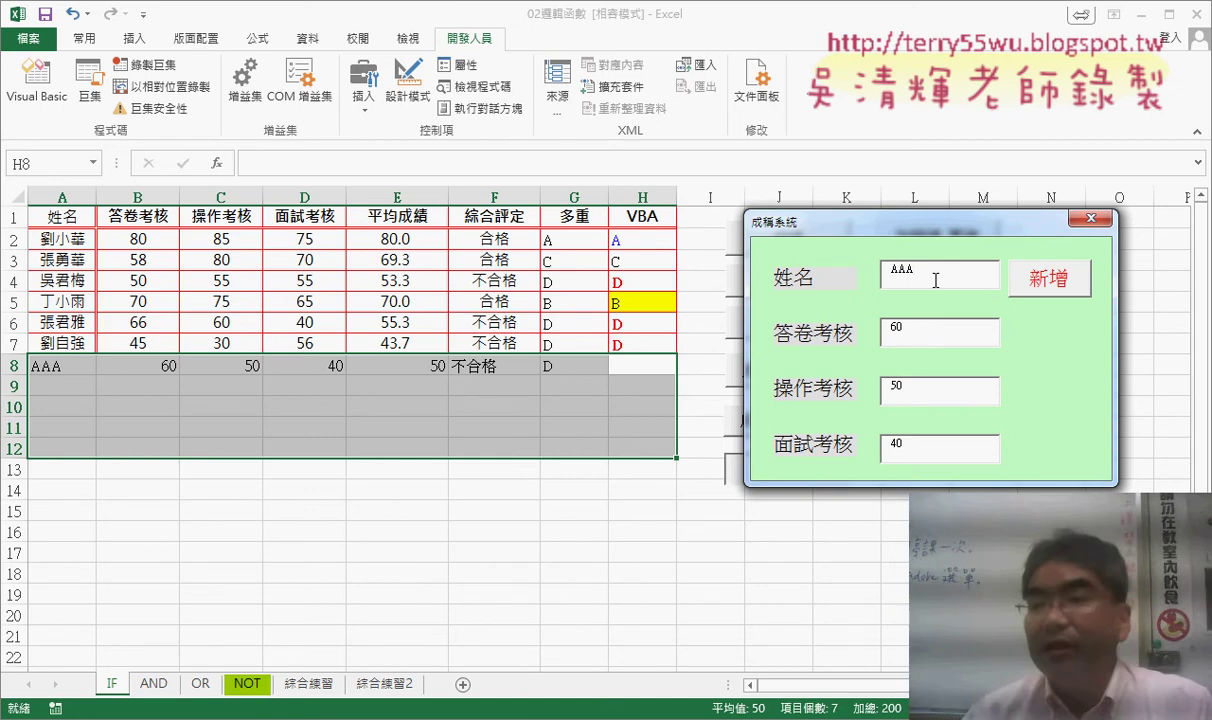
{"action": "left_click", "coordinate": [1091, 219]}
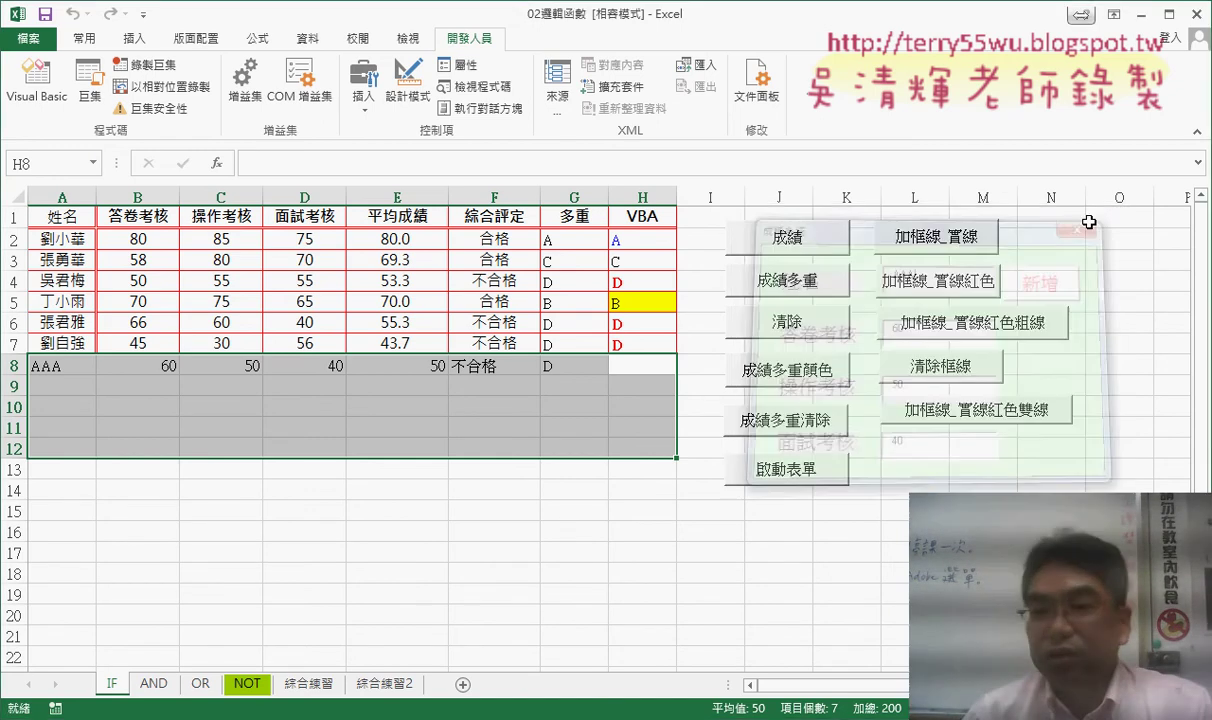
Step: Open the add-record code and insert a '4. comment line after the grading lines
{"action": "left_click", "coordinate": [36, 80]}
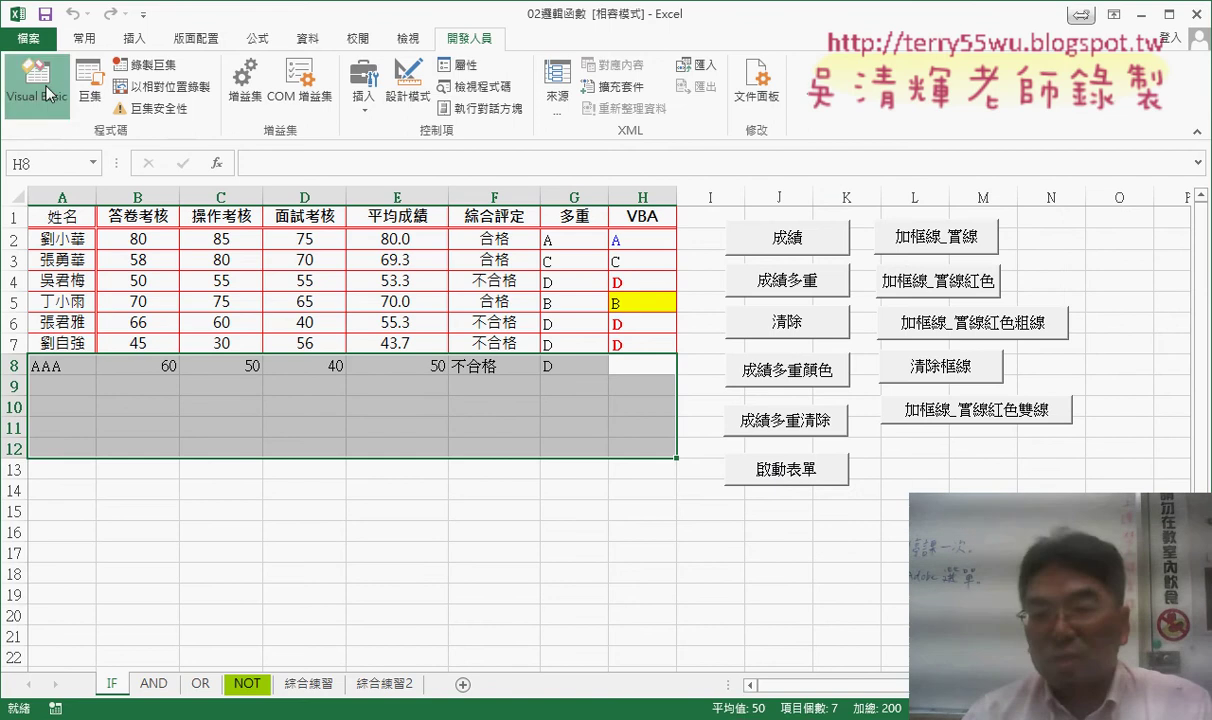
{"action": "left_click_drag", "start_coordinate": [752, 487], "coordinate": [752, 215]}
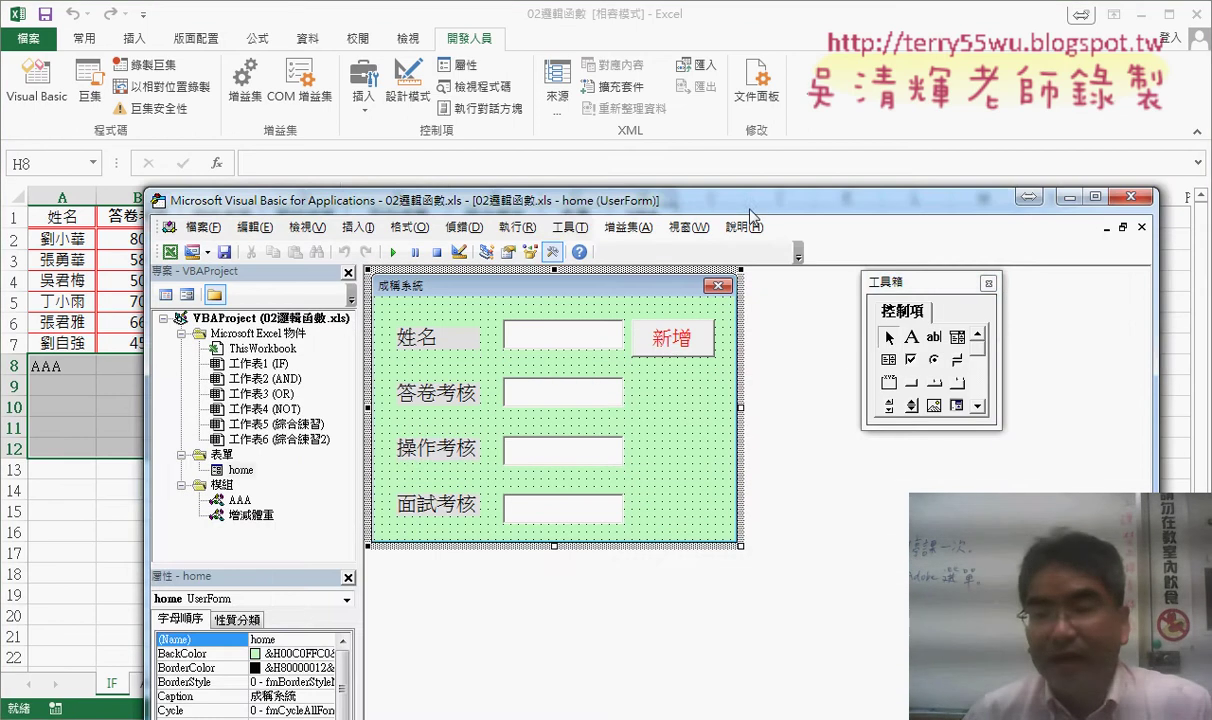
{"action": "double_click", "coordinate": [670, 345]}
{"action": "left_click", "coordinate": [752, 467]}
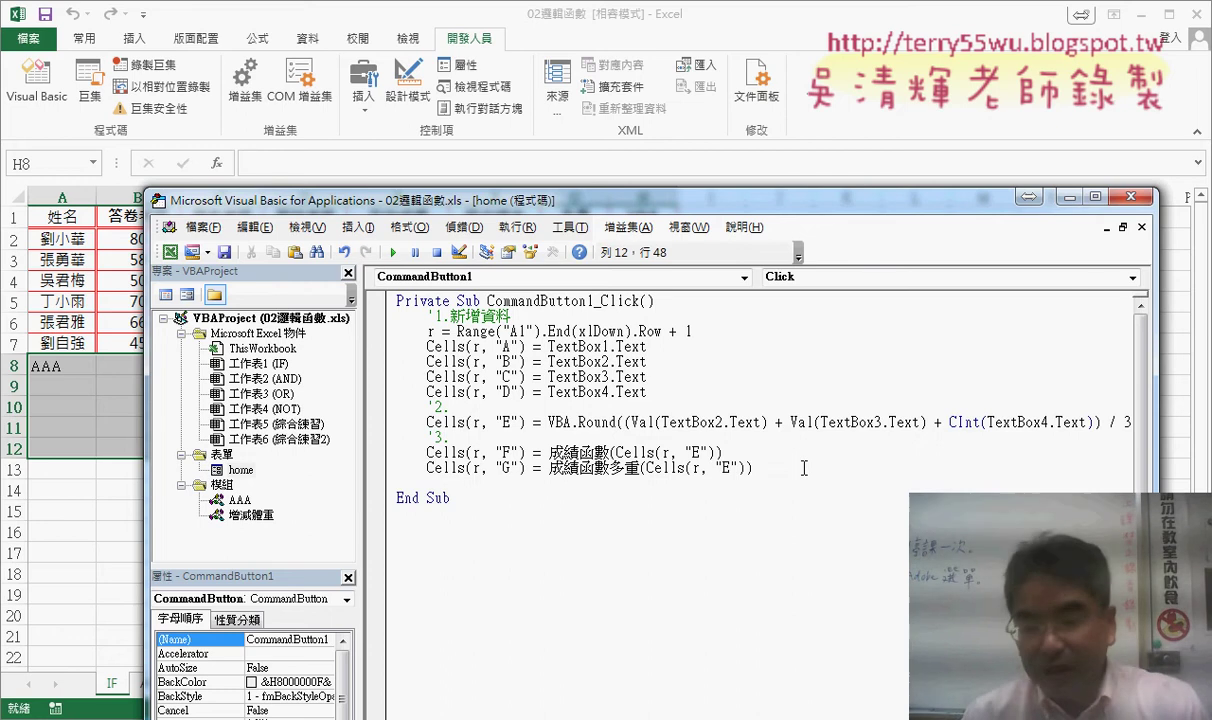
{"action": "key", "text": "Return"}
{"action": "type", "text": "'4"}
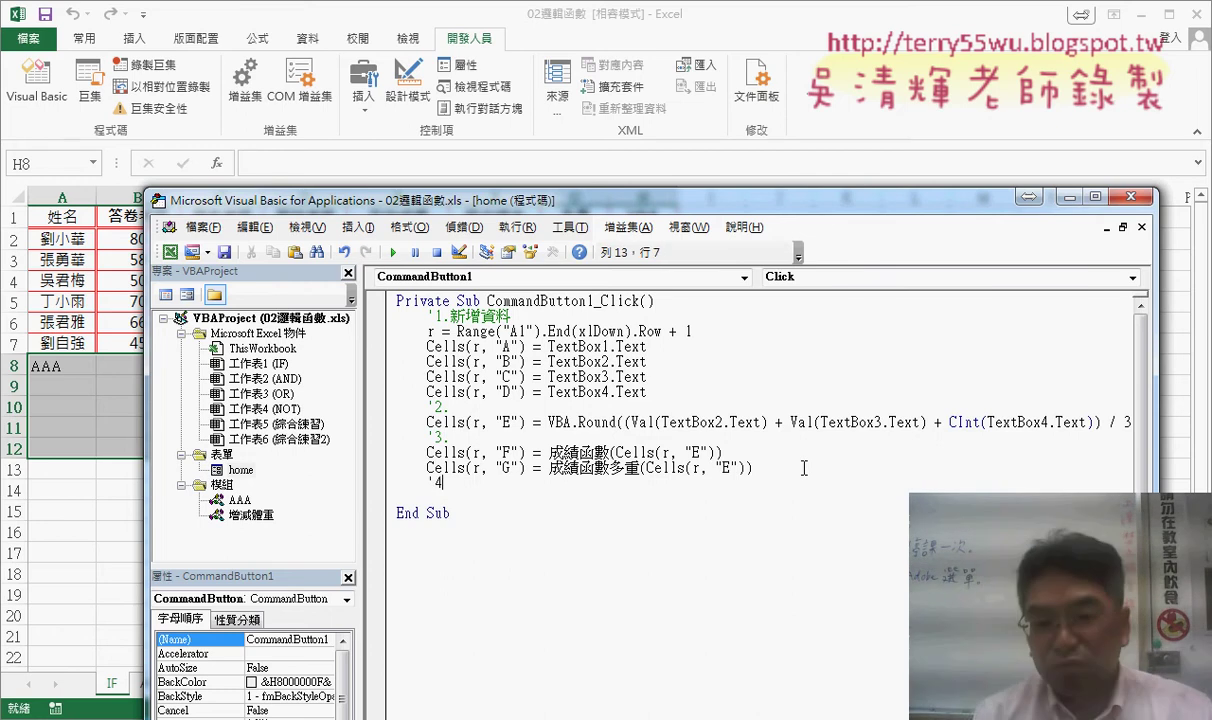
{"action": "type", "text": "."}
{"action": "key", "text": "Return"}
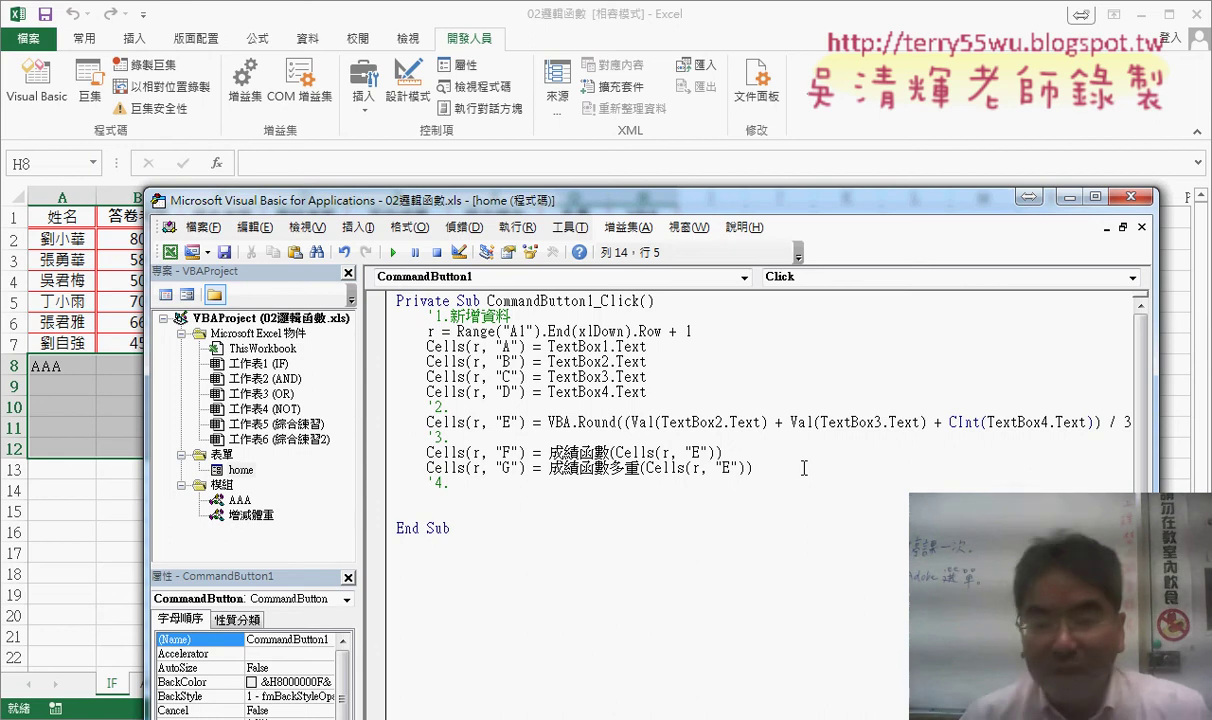
Step: Write TextBox1.Text = "" under the '4. comment by copying the TextBox1.Text reference
{"action": "left_click_drag", "start_coordinate": [646, 346], "coordinate": [551, 346]}
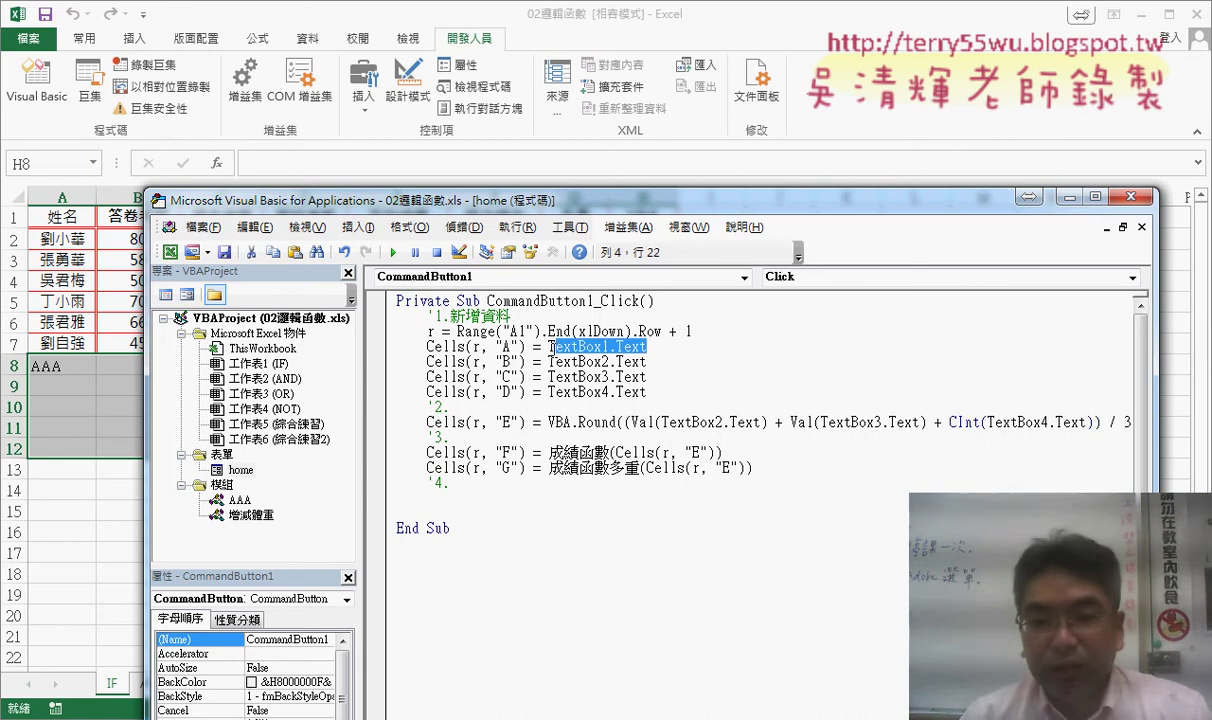
{"action": "key", "text": "ctrl+c"}
{"action": "left_click", "coordinate": [563, 499]}
{"action": "key", "text": "ctrl+v"}
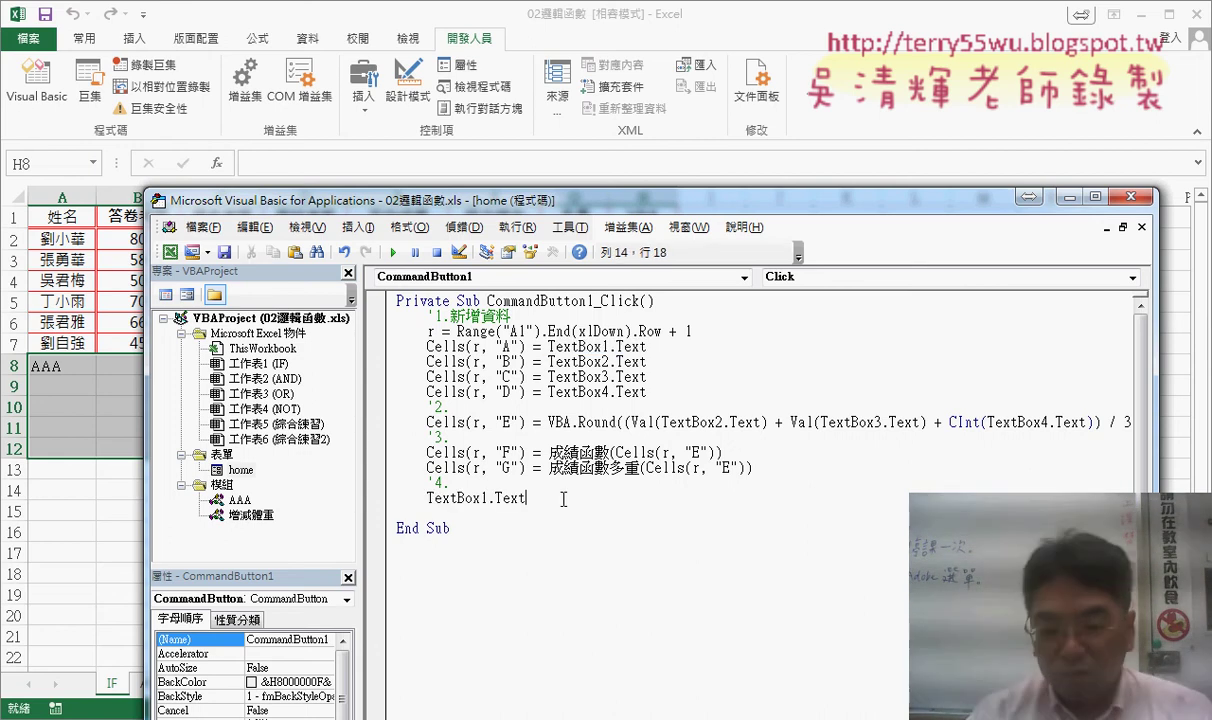
{"action": "type", "text": "=\""}
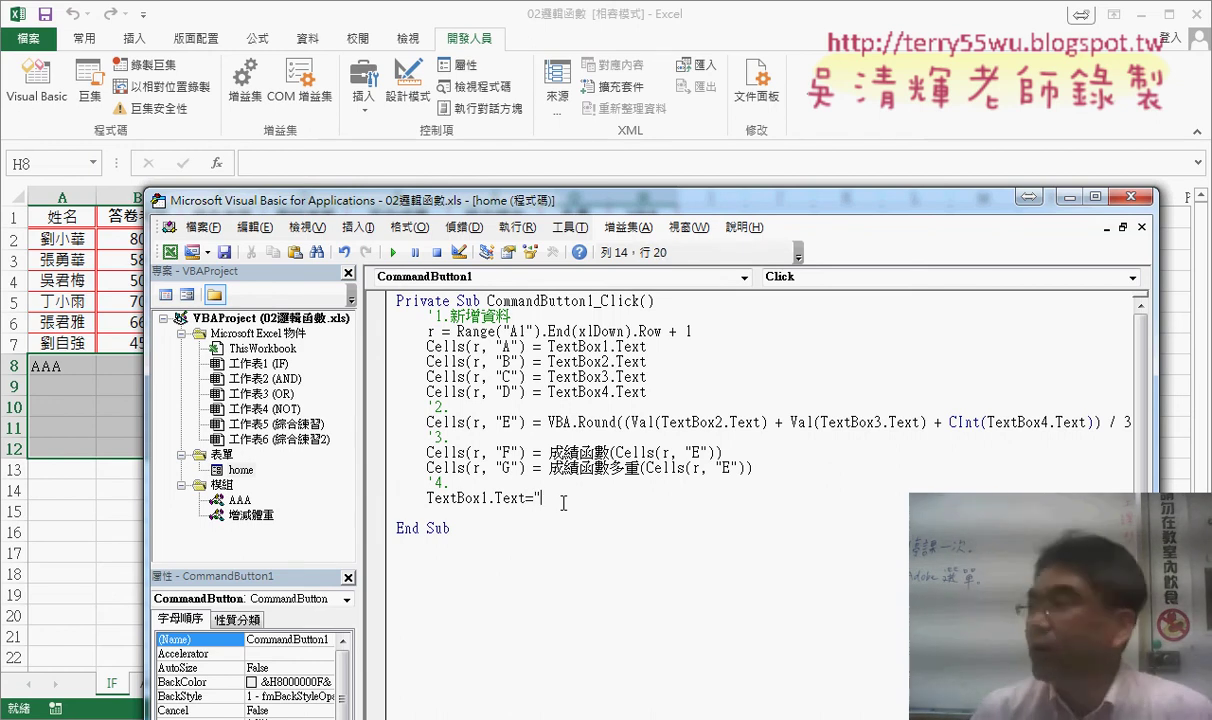
{"action": "type", "text": "\""}
{"action": "key", "text": "Return"}
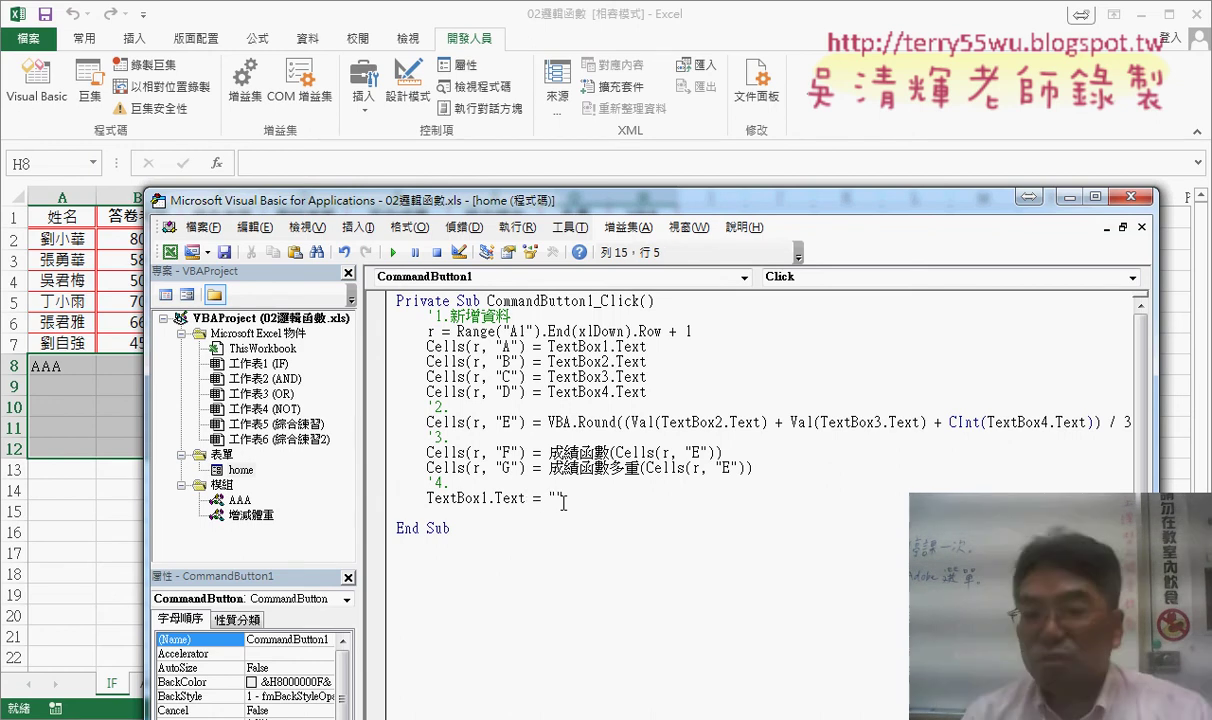
Step: Duplicate the clearing line until there are four copies
{"action": "left_click_drag", "start_coordinate": [563, 498], "coordinate": [428, 497]}
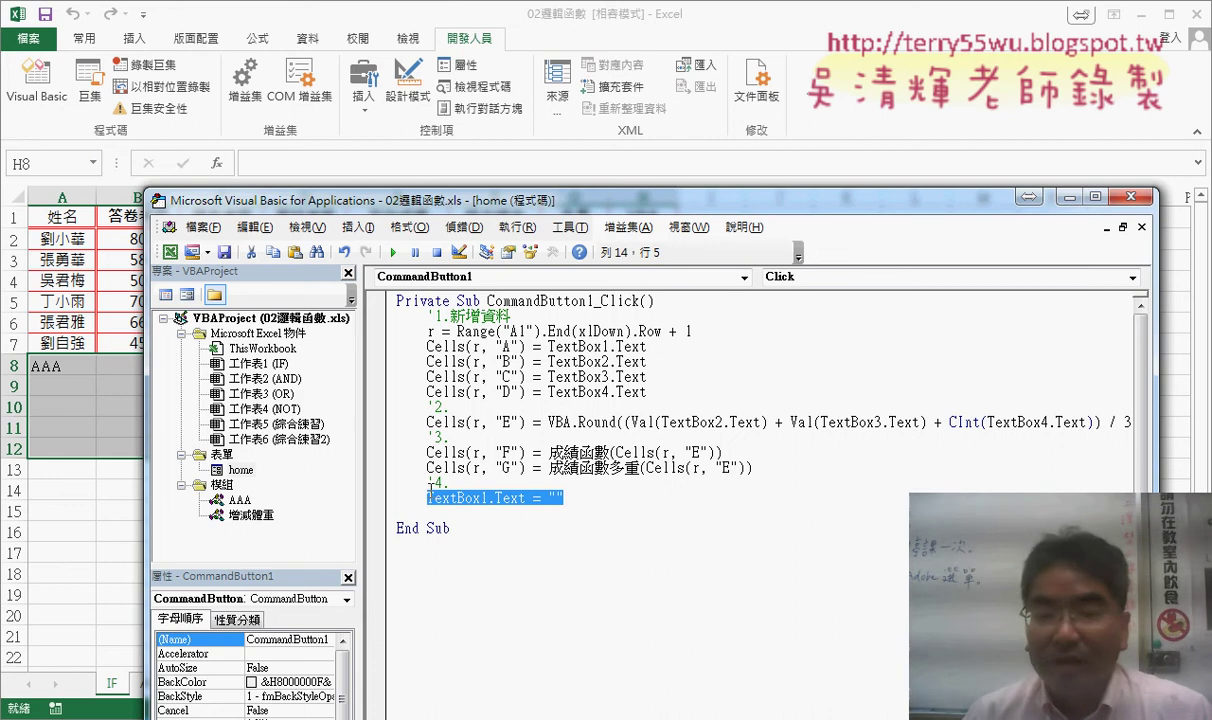
{"action": "key", "text": "ctrl+c"}
{"action": "left_click", "coordinate": [576, 513]}
{"action": "key", "text": "ctrl+v"}
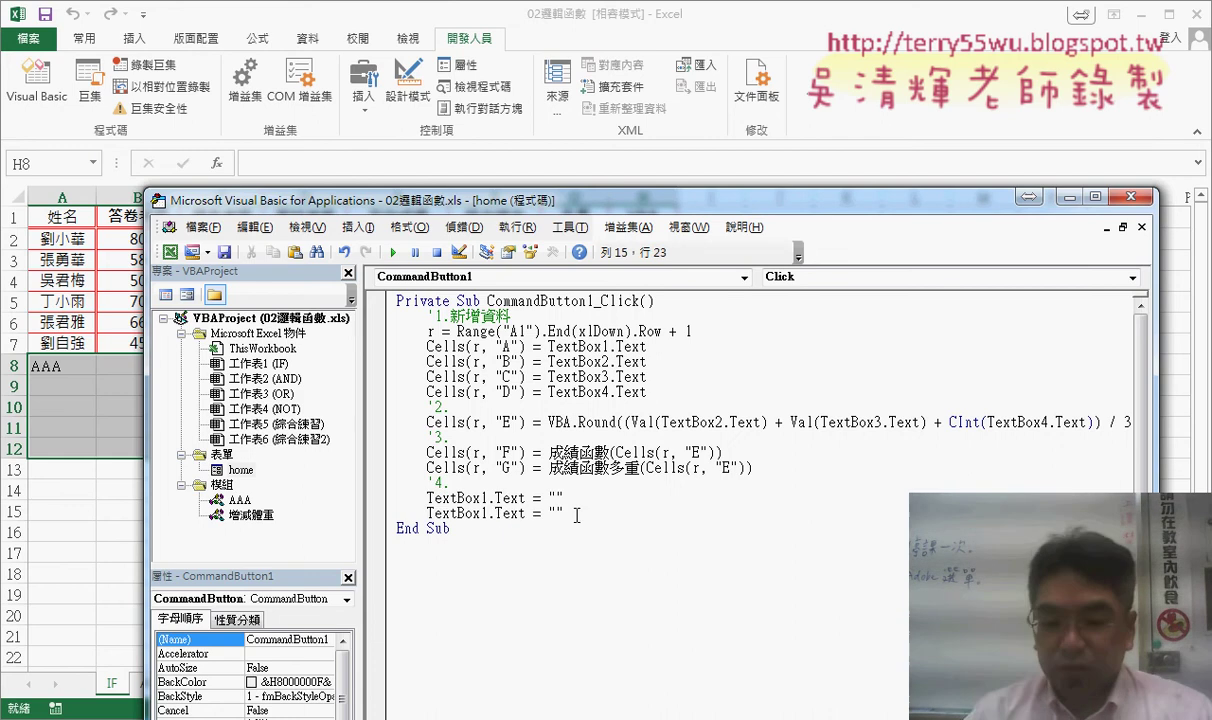
{"action": "key", "text": "Return"}
{"action": "left_click_drag", "start_coordinate": [576, 513], "coordinate": [330, 490]}
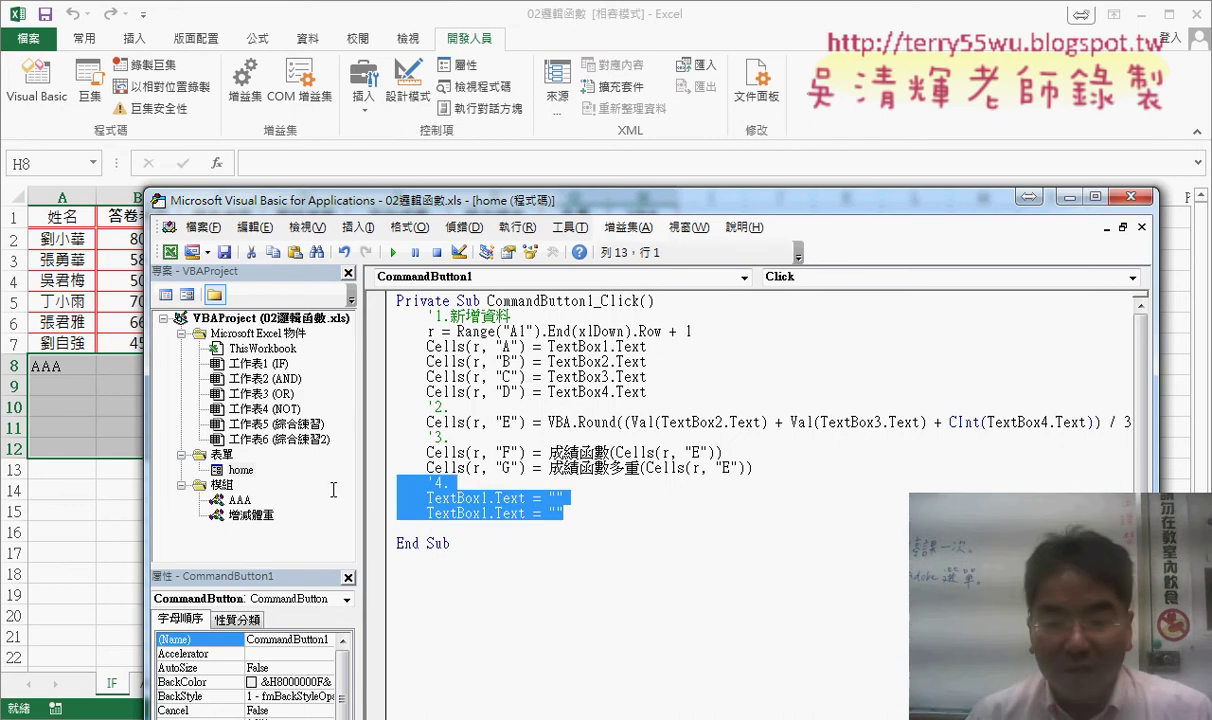
{"action": "key", "text": "ctrl+c"}
{"action": "left_click", "coordinate": [400, 528]}
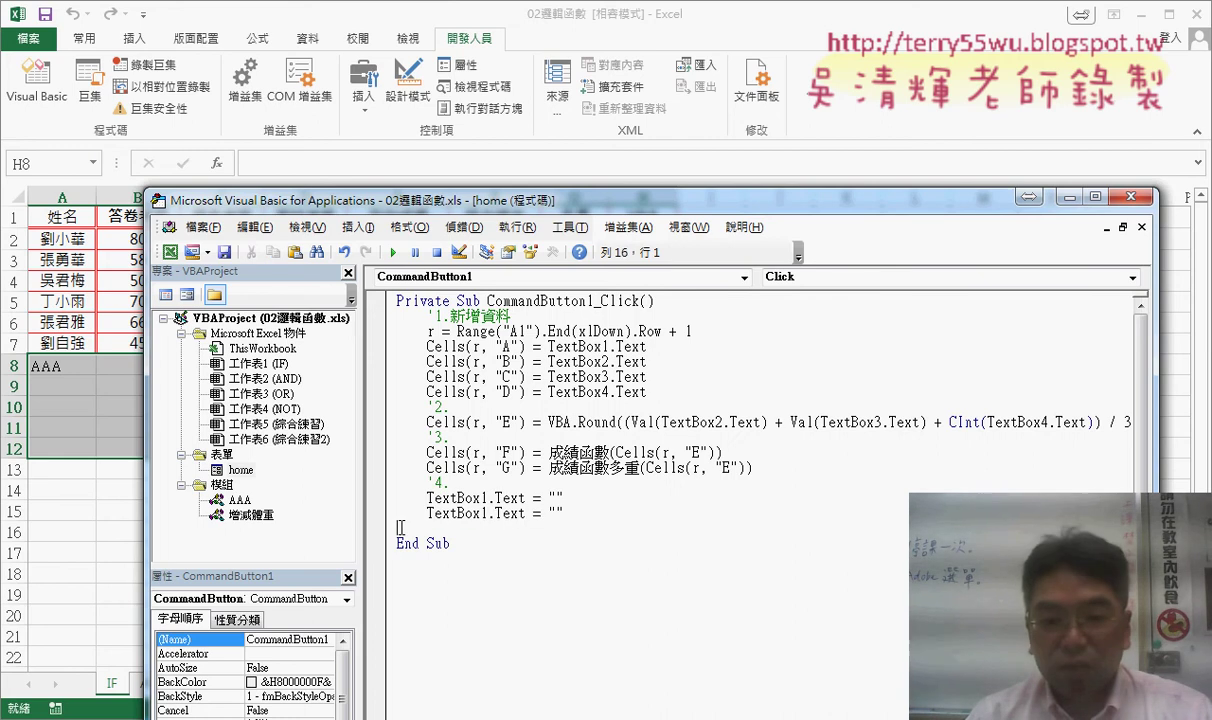
{"action": "key", "text": "ctrl+v"}
Step: Renumber the copies to TextBox2, TextBox3 and TextBox4
{"action": "left_click", "coordinate": [488, 513]}
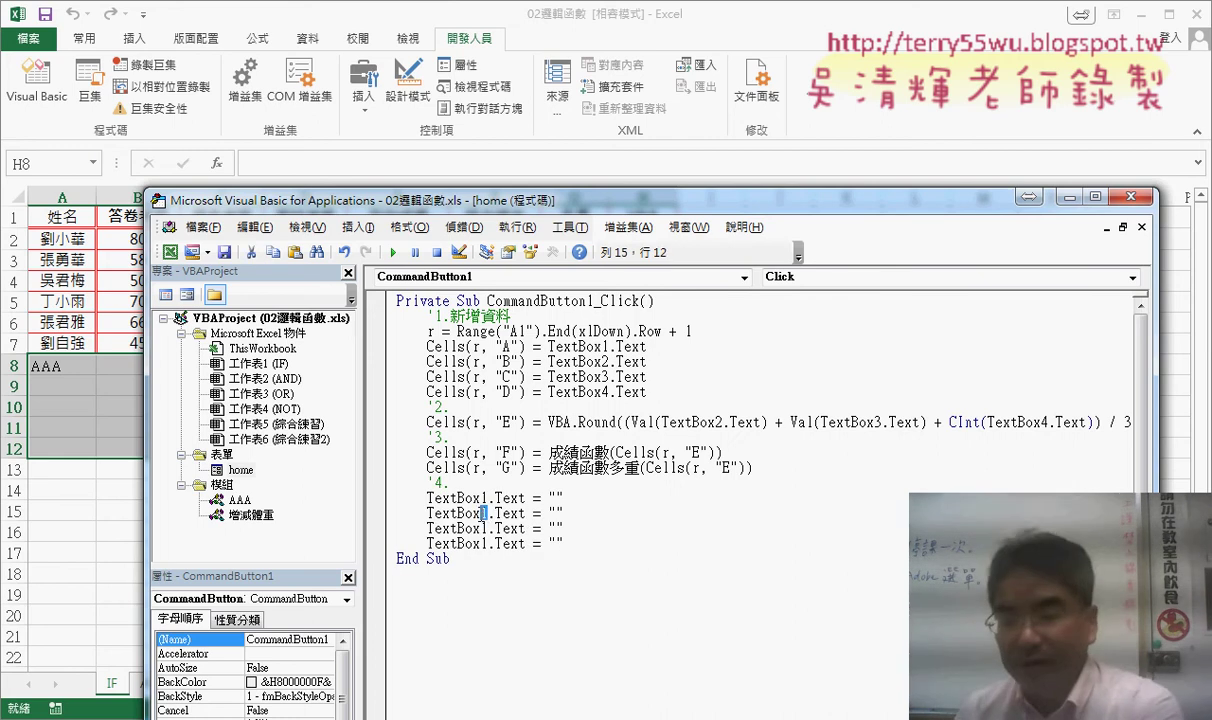
{"action": "key", "text": "BackSpace"}
{"action": "type", "text": "2"}
{"action": "left_click", "coordinate": [491, 528]}
{"action": "key", "text": "BackSpace"}
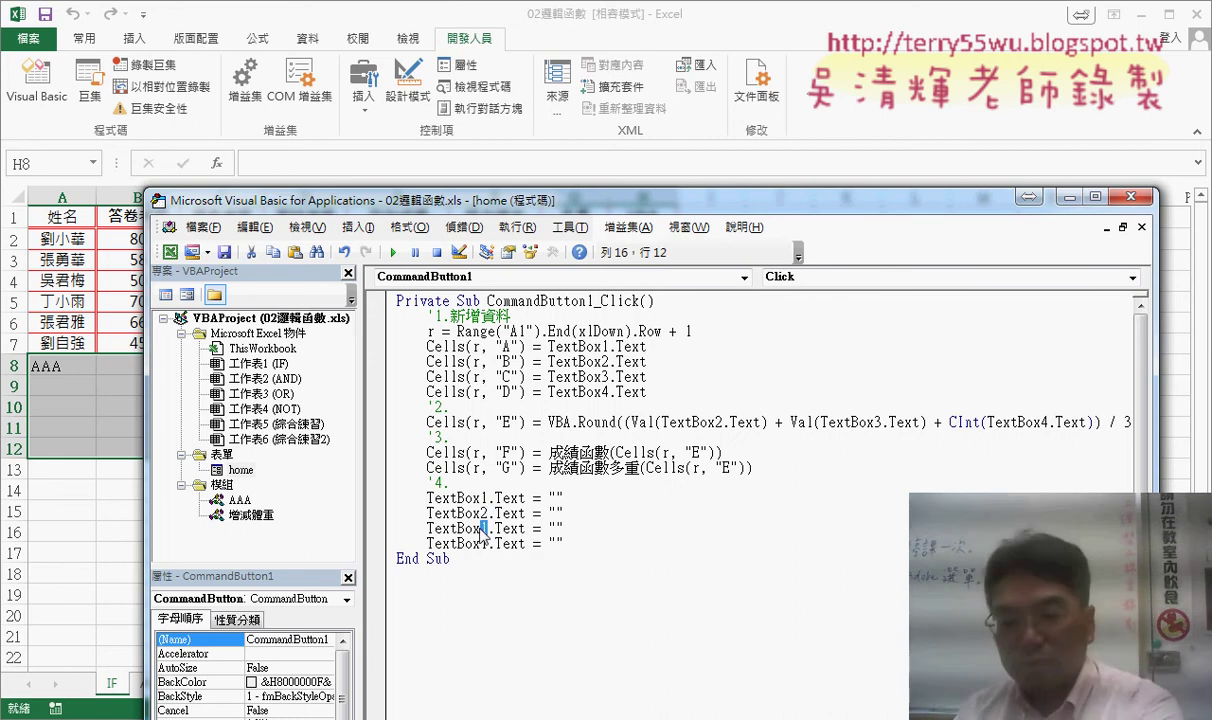
{"action": "type", "text": "3"}
{"action": "left_click", "coordinate": [489, 543]}
{"action": "key", "text": "BackSpace"}
{"action": "type", "text": "4"}
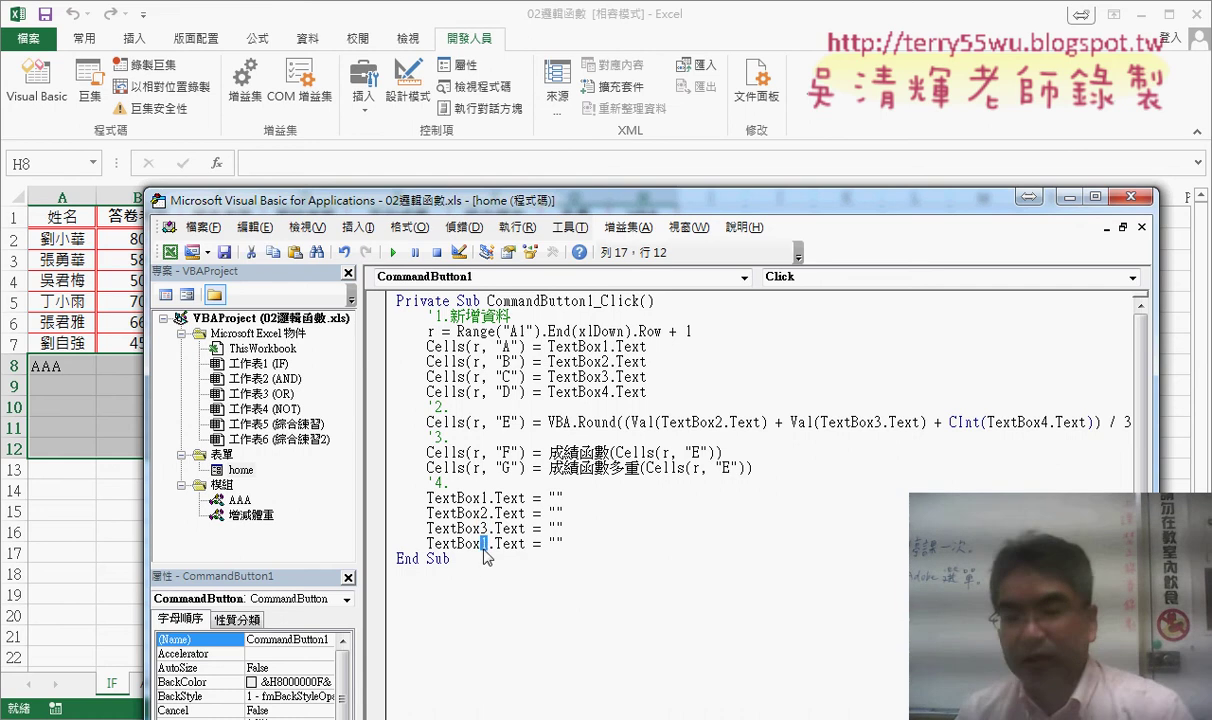
Step: Complete the comment as '4.清除資料 and move the editor to uncover the sheet
{"action": "left_click", "coordinate": [495, 484]}
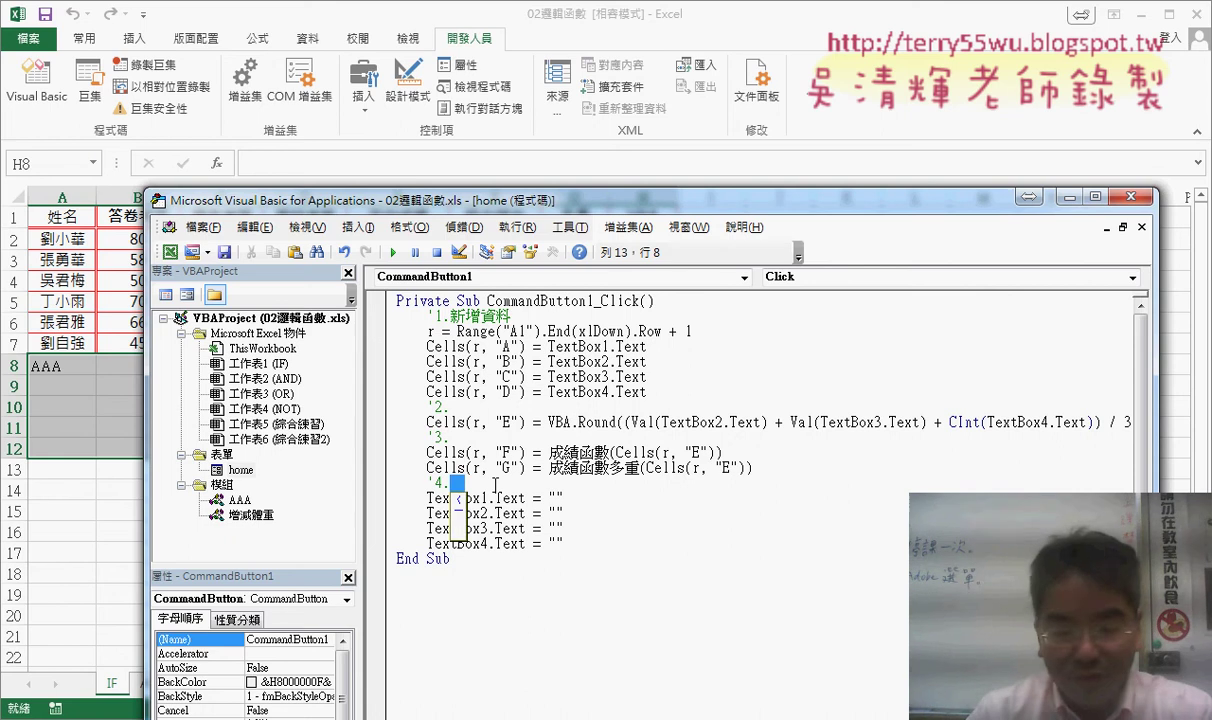
{"action": "type", "text": "清除ㄉㄧ"}
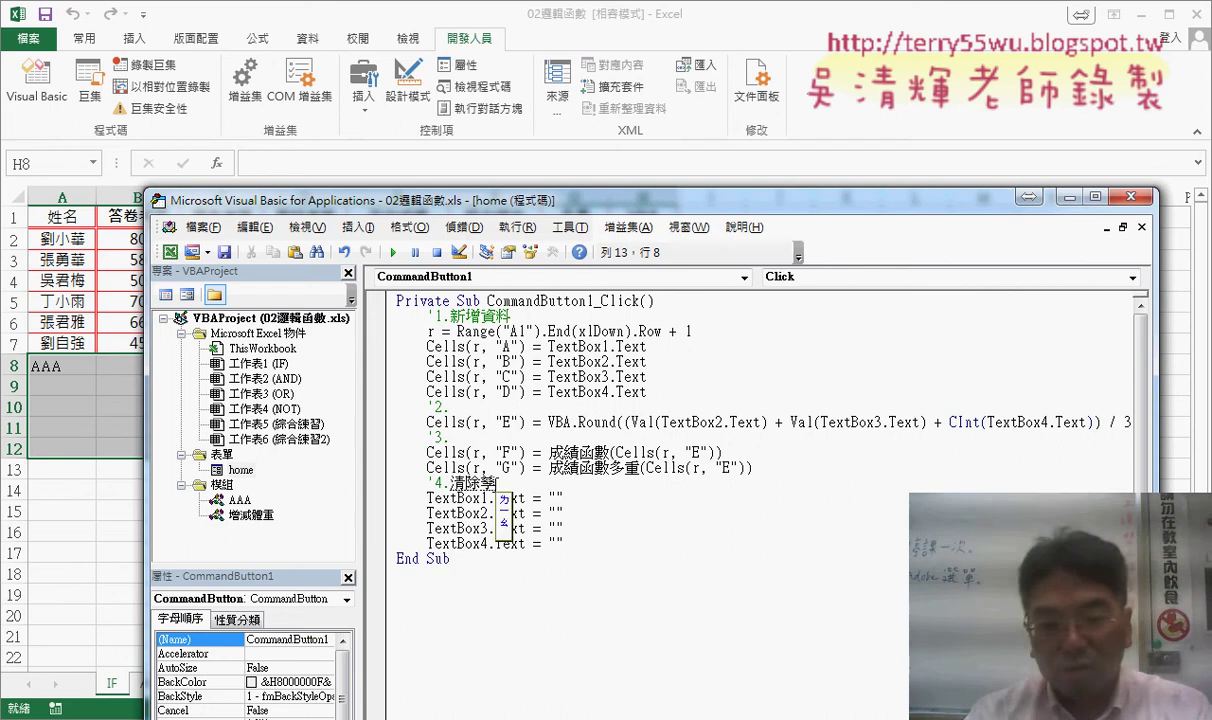
{"action": "type", "text": "資料"}
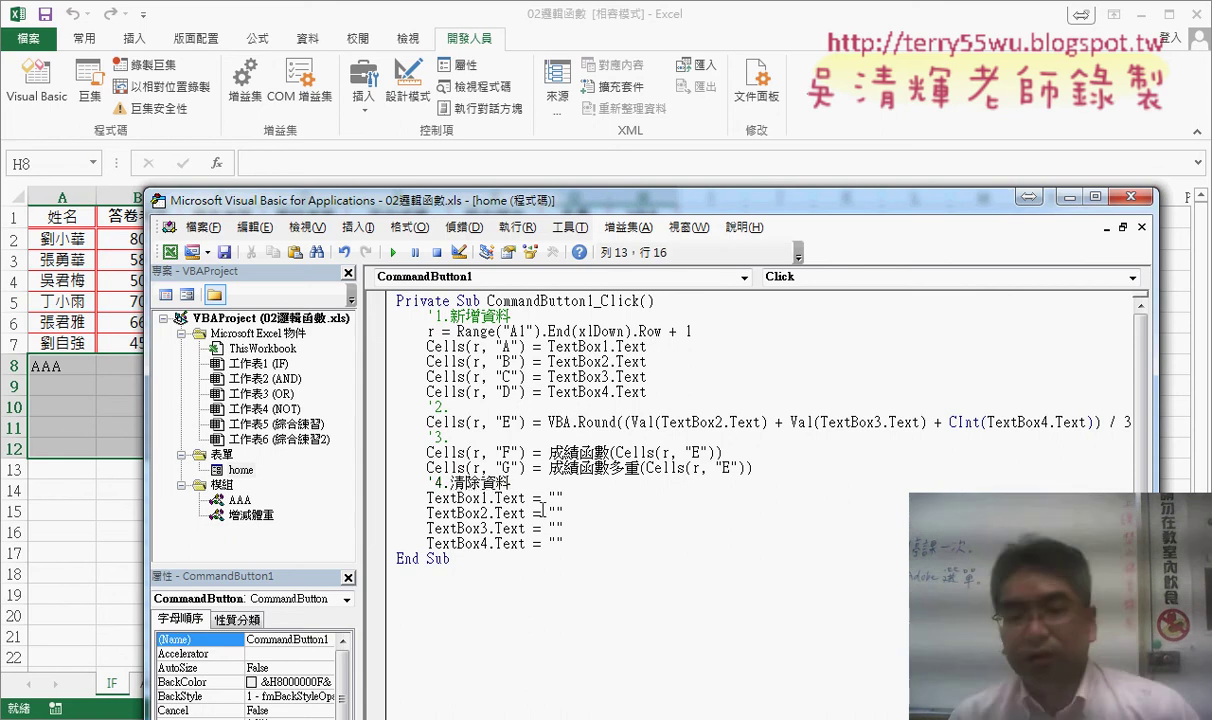
{"action": "left_click", "coordinate": [575, 580]}
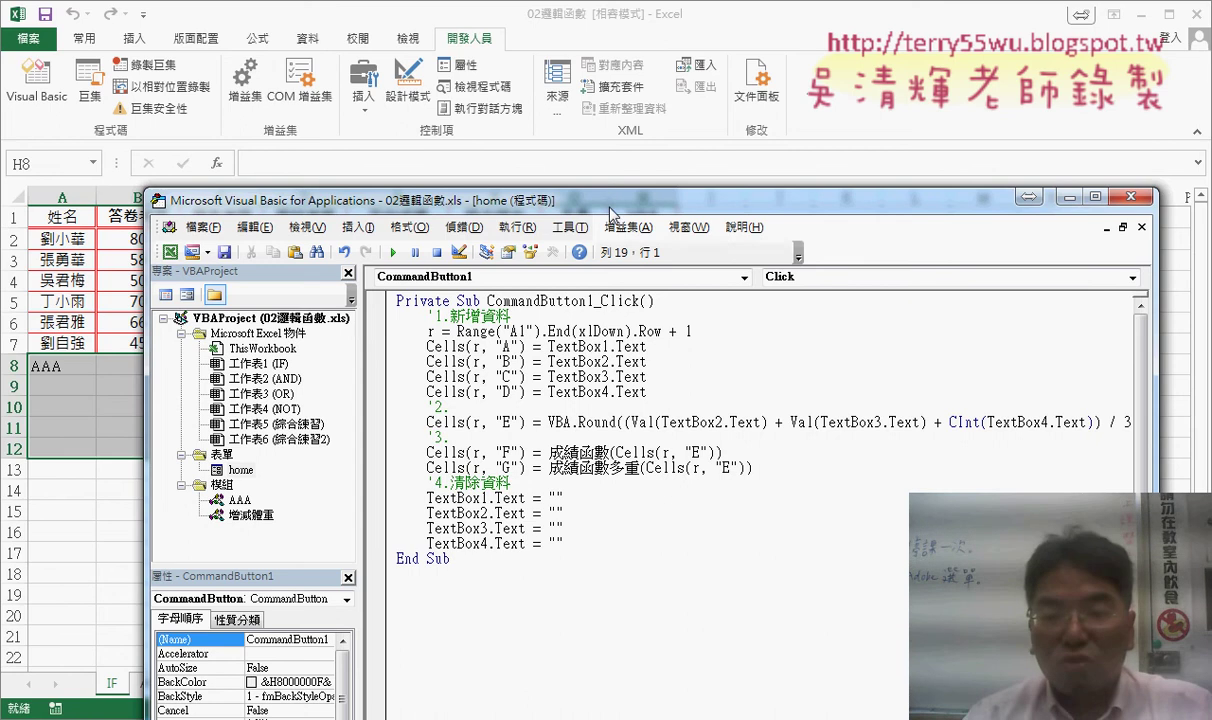
{"action": "left_click_drag", "start_coordinate": [609, 209], "coordinate": [715, 112]}
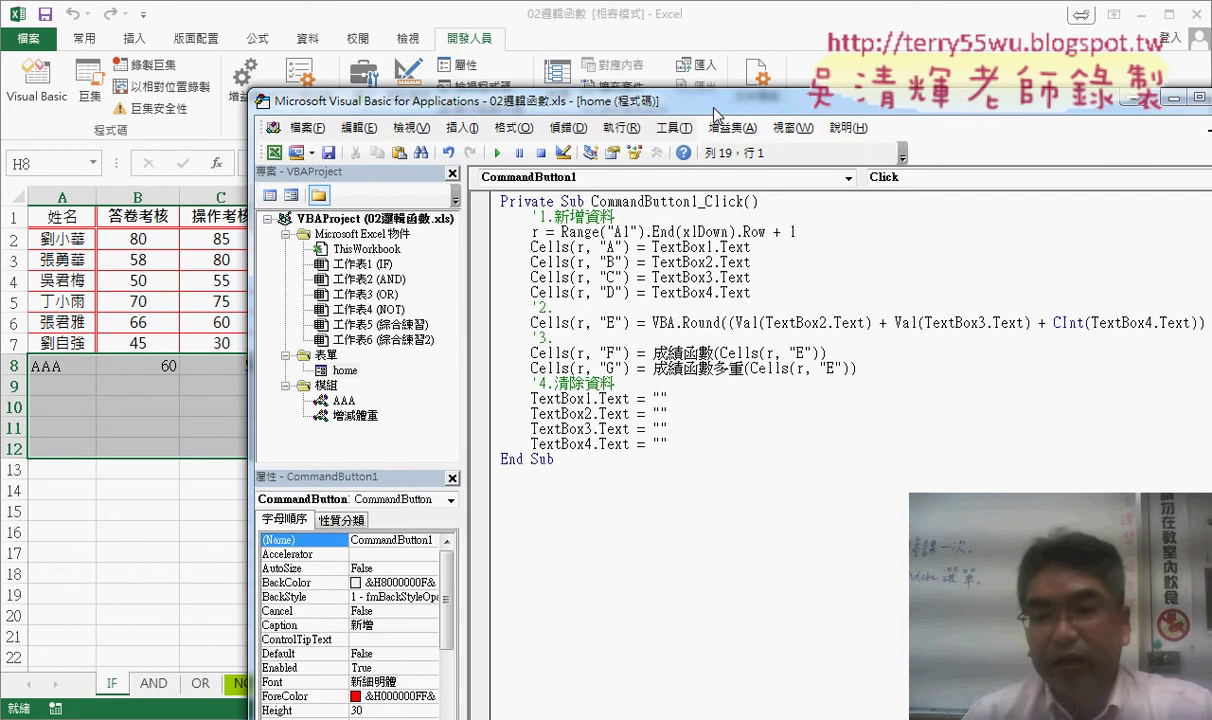
{"action": "left_click", "coordinate": [556, 338]}
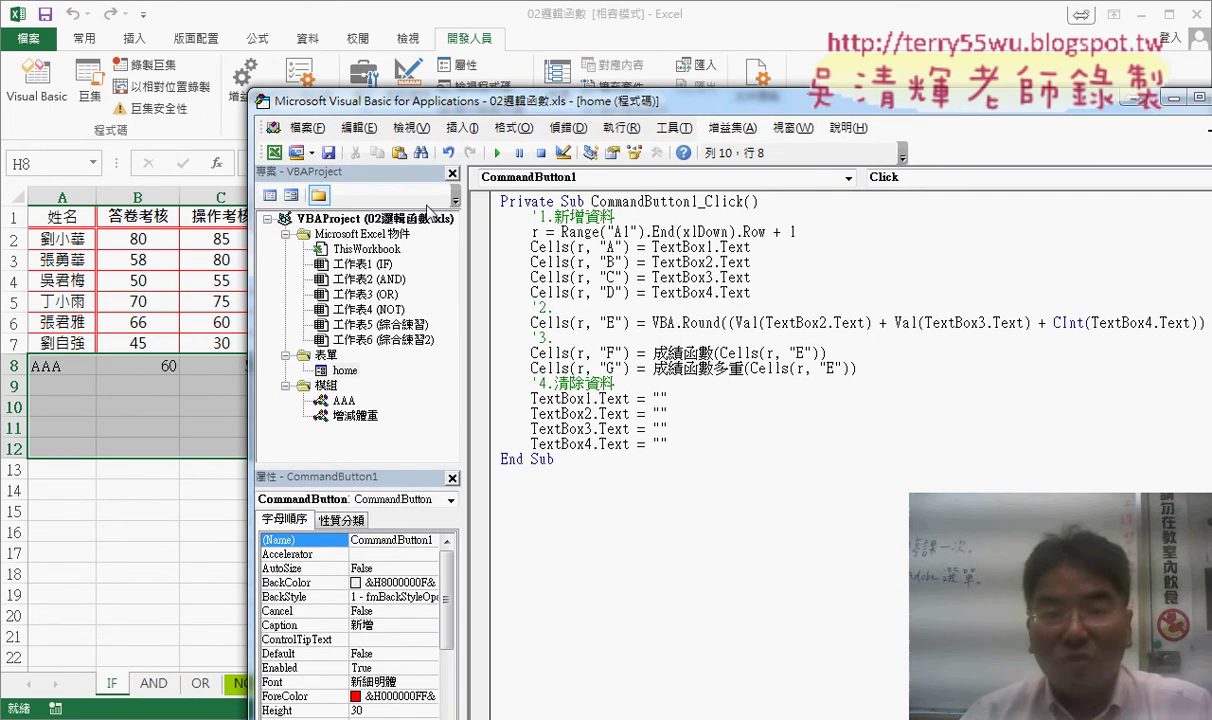
Step: Run the grade form and add BBB with scores 60, 85, 90 to row 9
{"action": "left_click", "coordinate": [497, 152]}
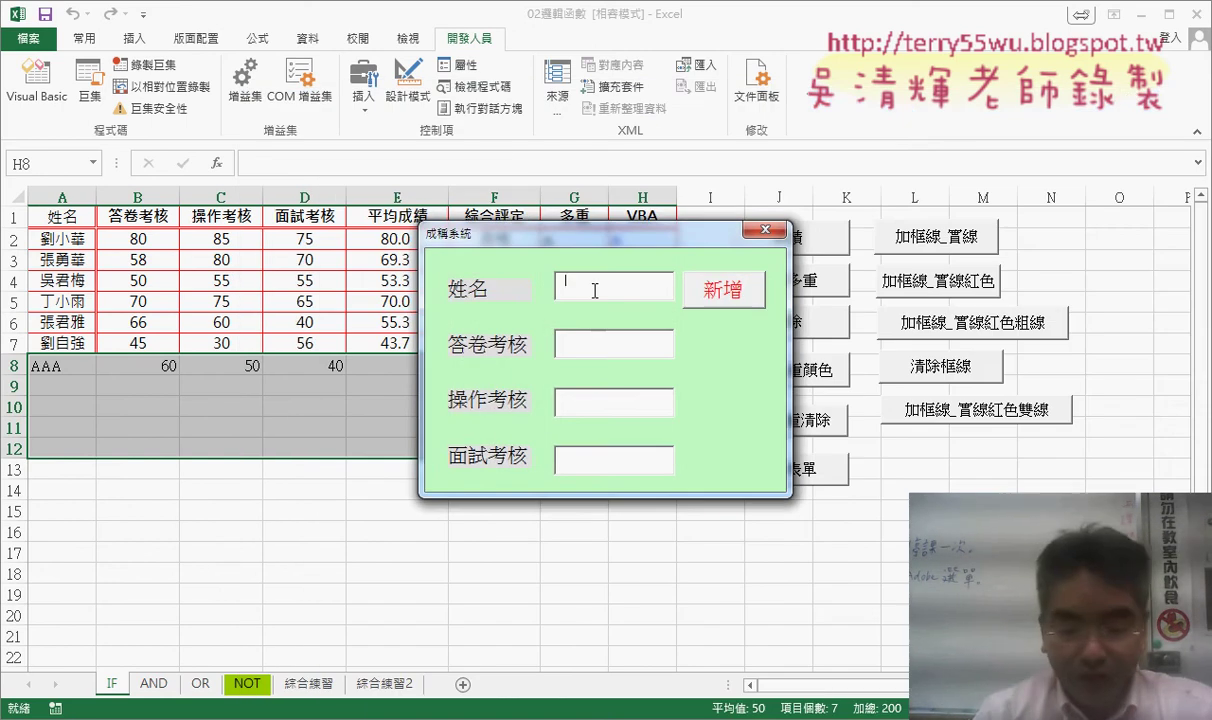
{"action": "type", "text": "BBB"}
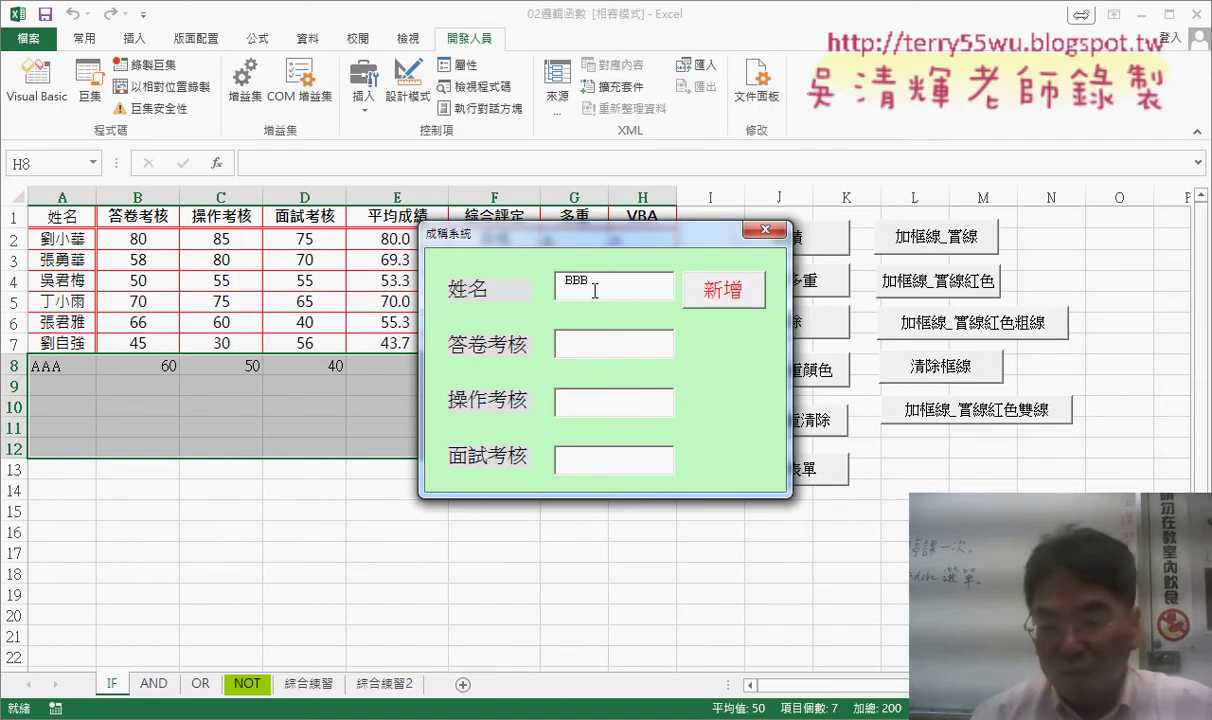
{"action": "key", "text": "Tab"}
{"action": "type", "text": "60"}
{"action": "key", "text": "Tab"}
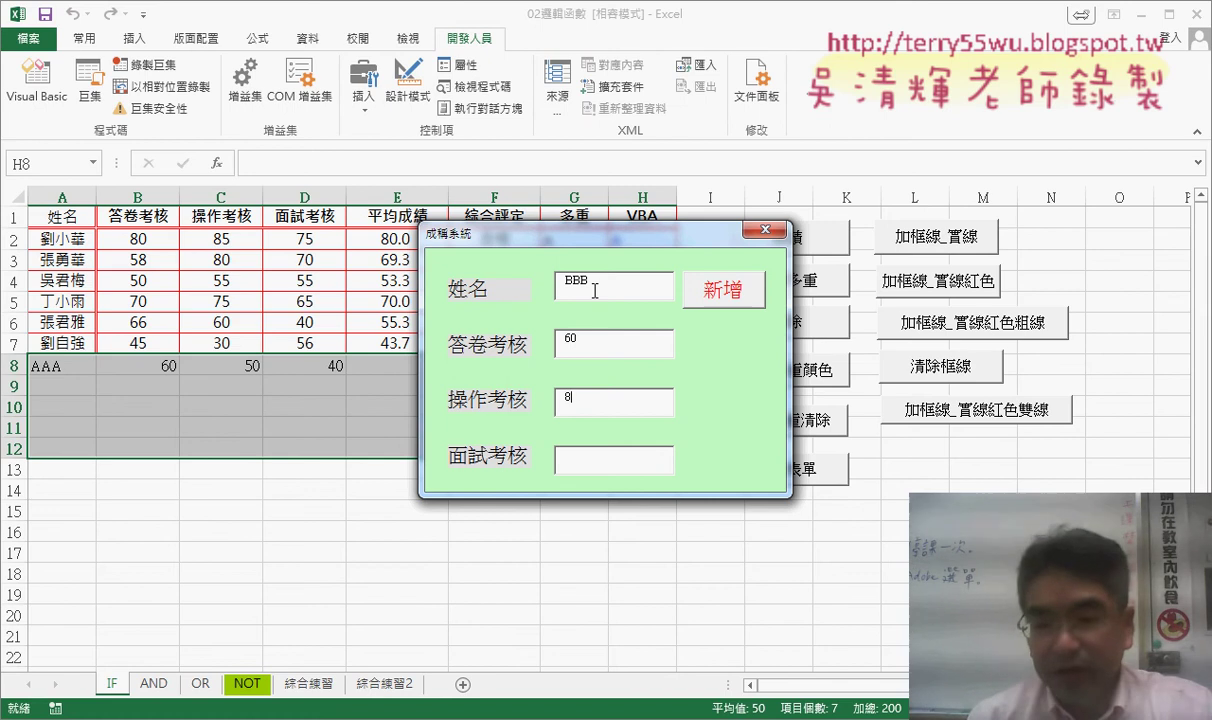
{"action": "type", "text": "5"}
{"action": "key", "text": "Tab"}
{"action": "type", "text": "90"}
{"action": "key", "text": "Tab"}
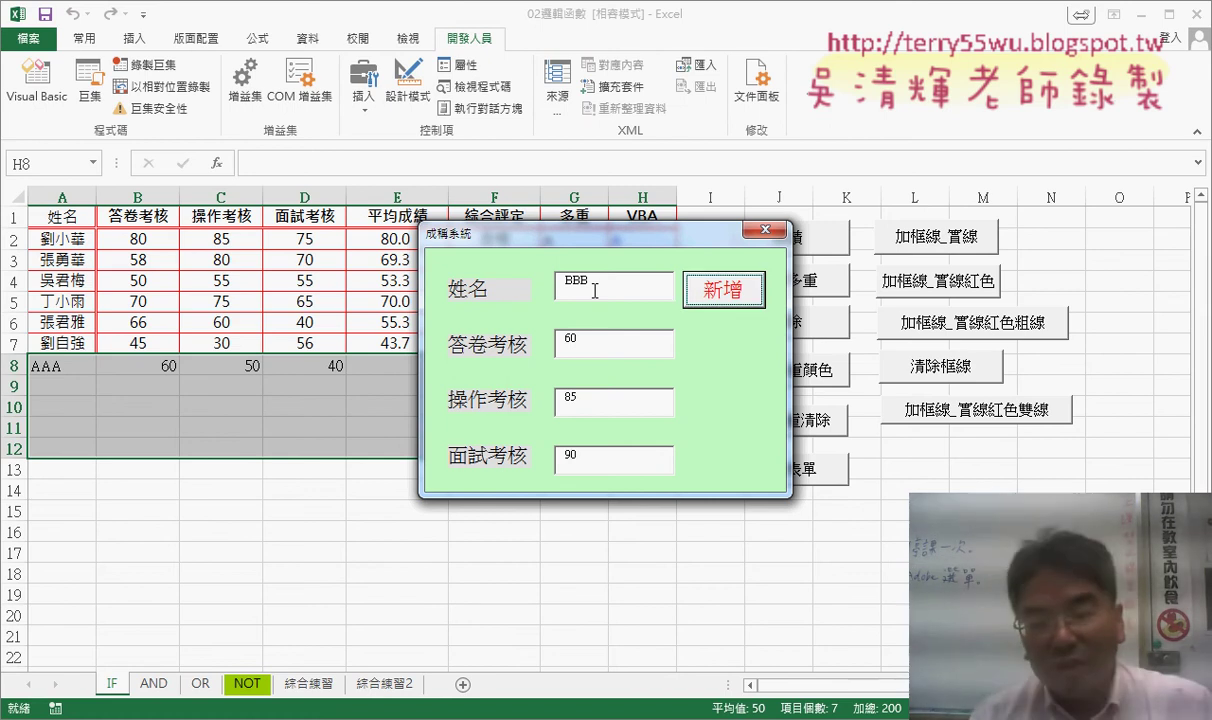
{"action": "left_click_drag", "start_coordinate": [610, 236], "coordinate": [903, 234]}
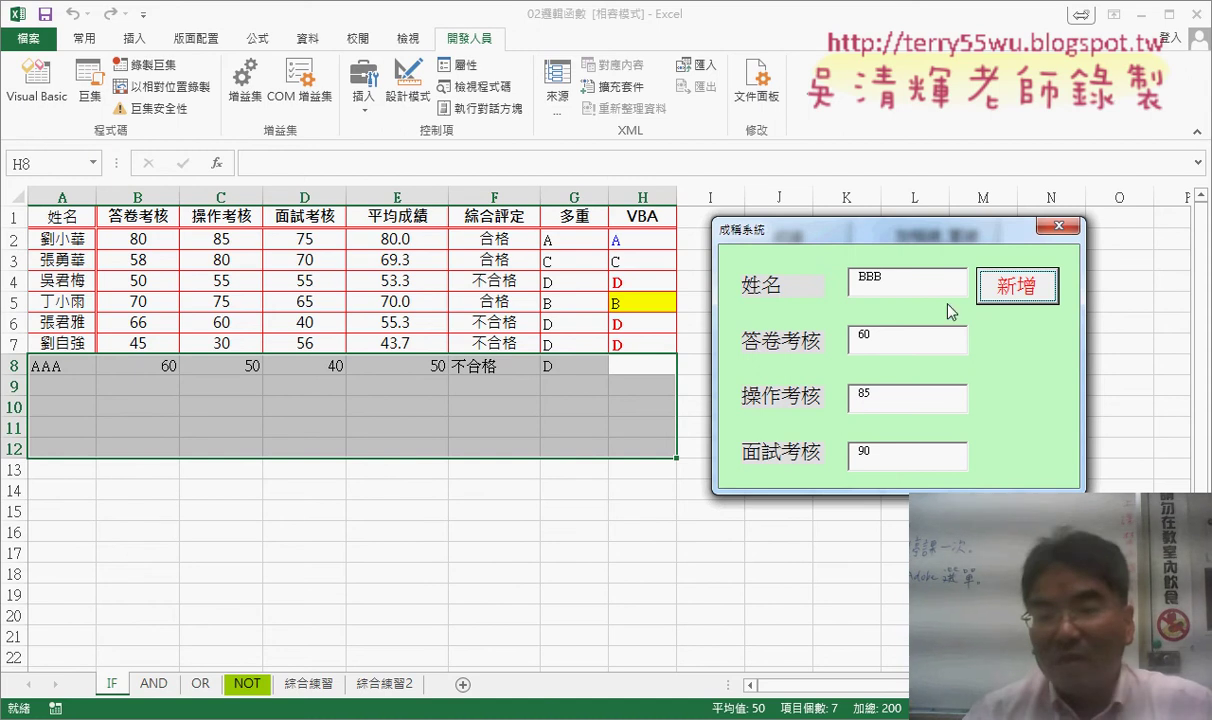
{"action": "left_click", "coordinate": [1018, 287]}
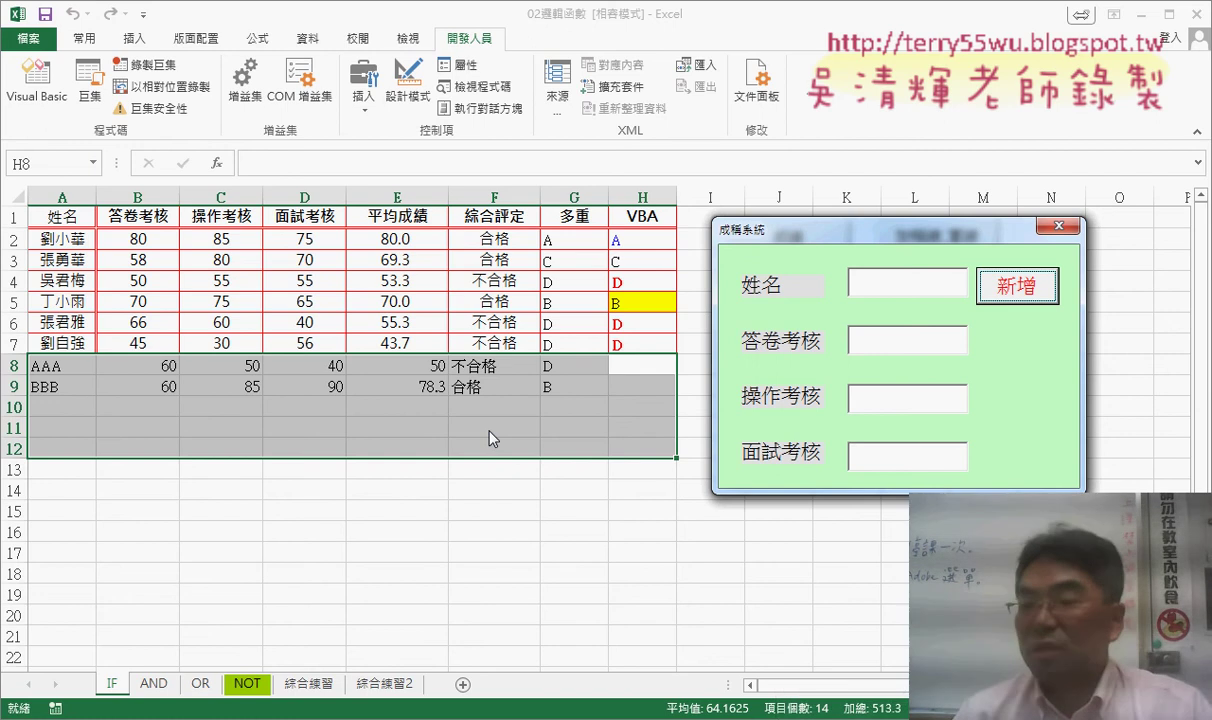
Step: Submit the empty form, triggering run-time error 13 type mismatch
{"action": "left_click_drag", "start_coordinate": [801, 231], "coordinate": [815, 99]}
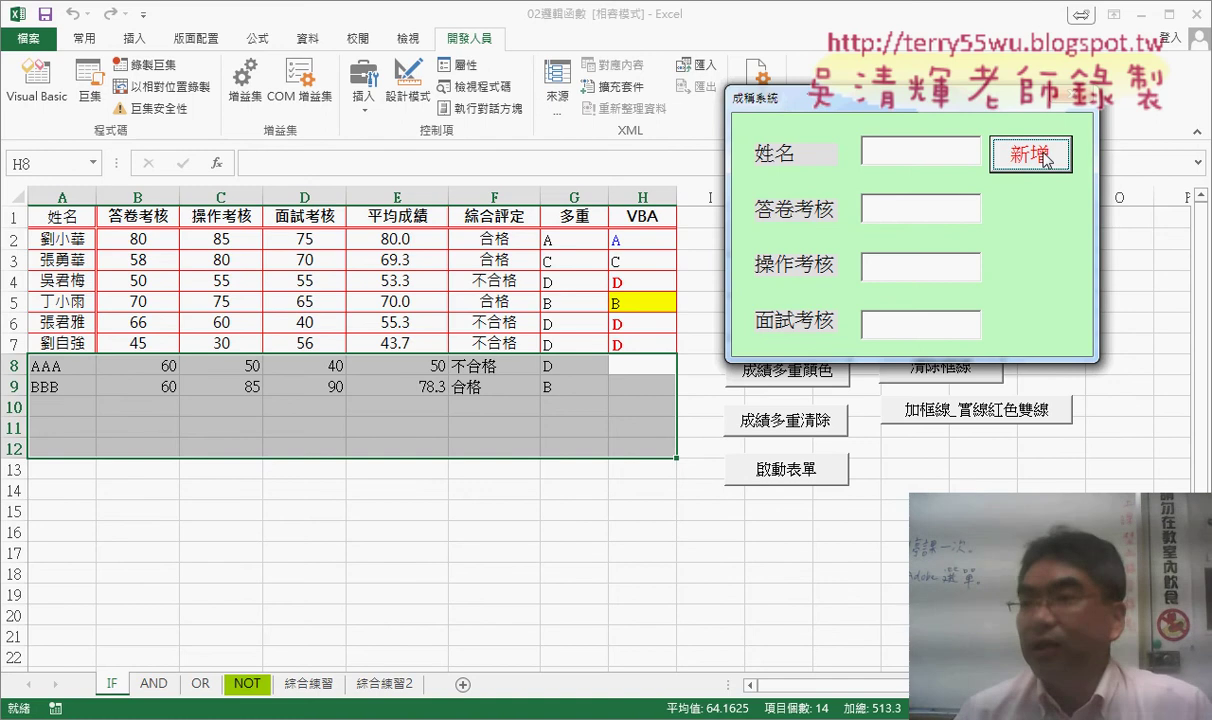
{"action": "left_click", "coordinate": [944, 160]}
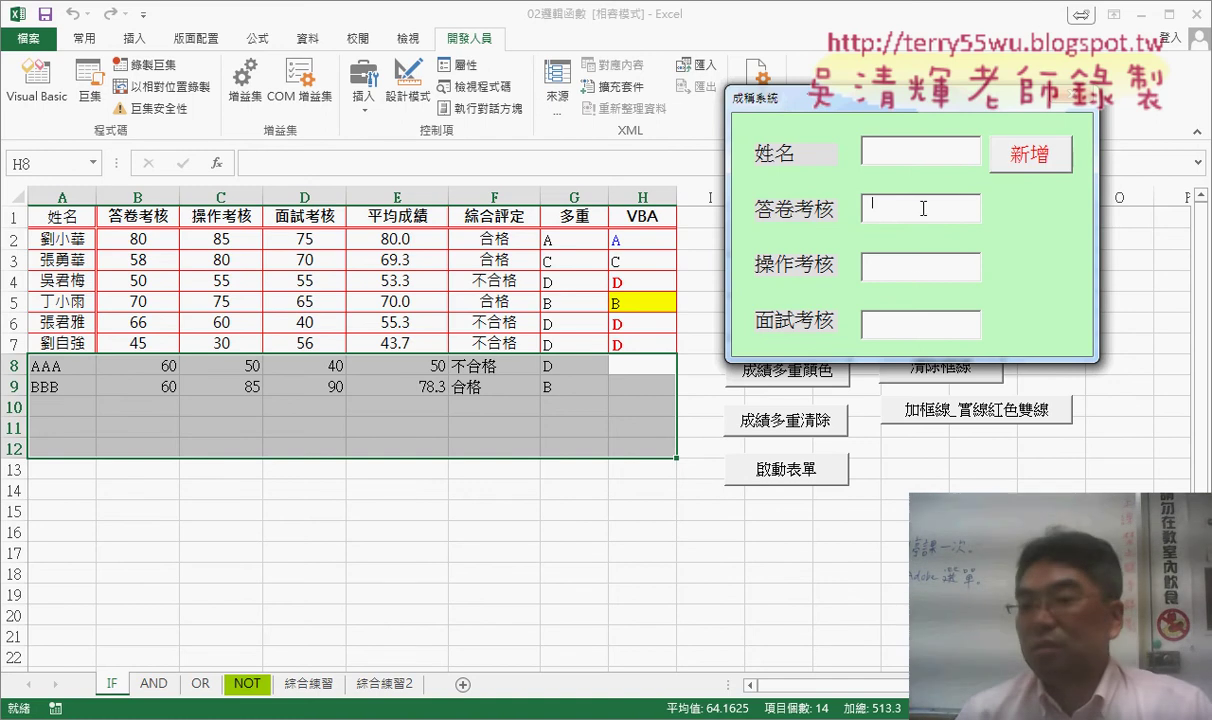
{"action": "left_click", "coordinate": [917, 276]}
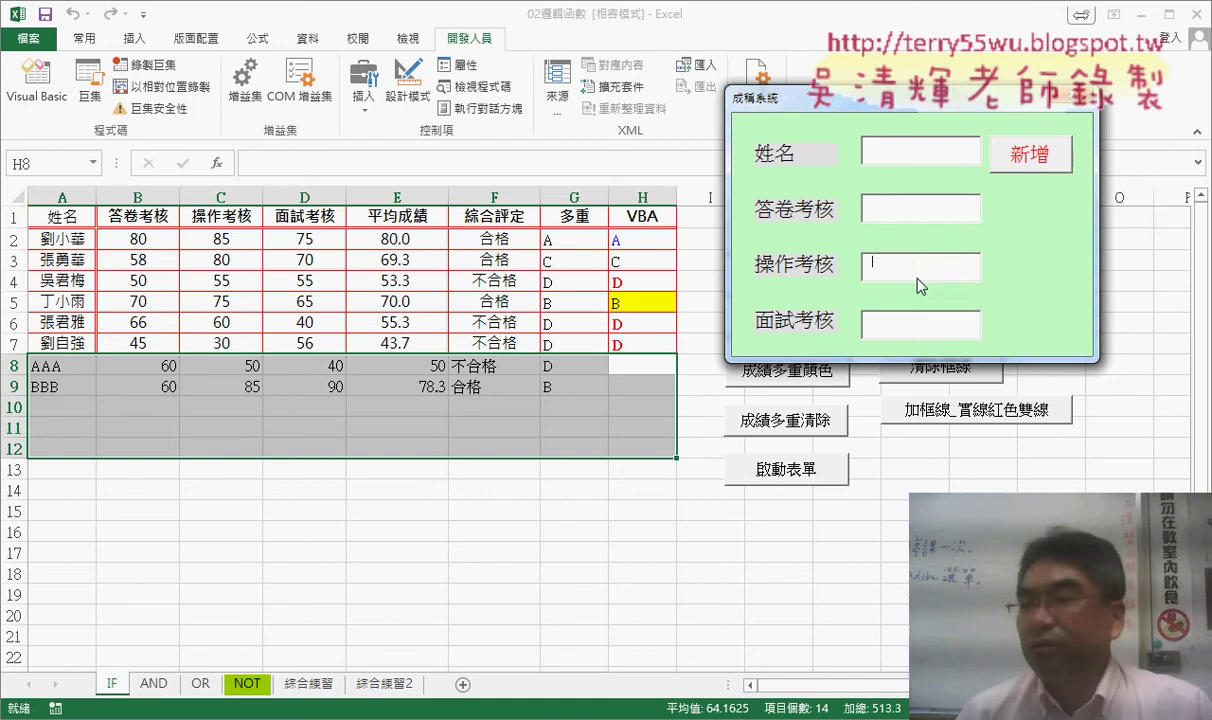
{"action": "left_click", "coordinate": [1028, 160]}
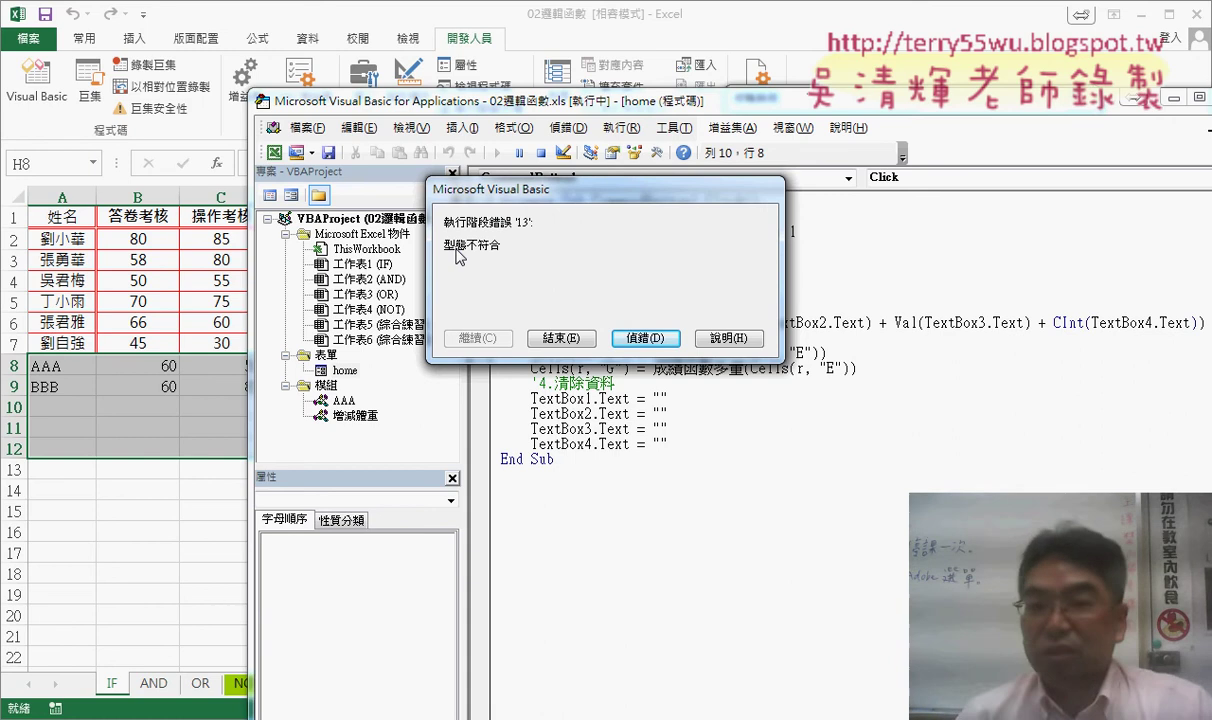
Step: Debug the error at the column E average line, then reset and show the home form design
{"action": "left_click", "coordinate": [645, 338]}
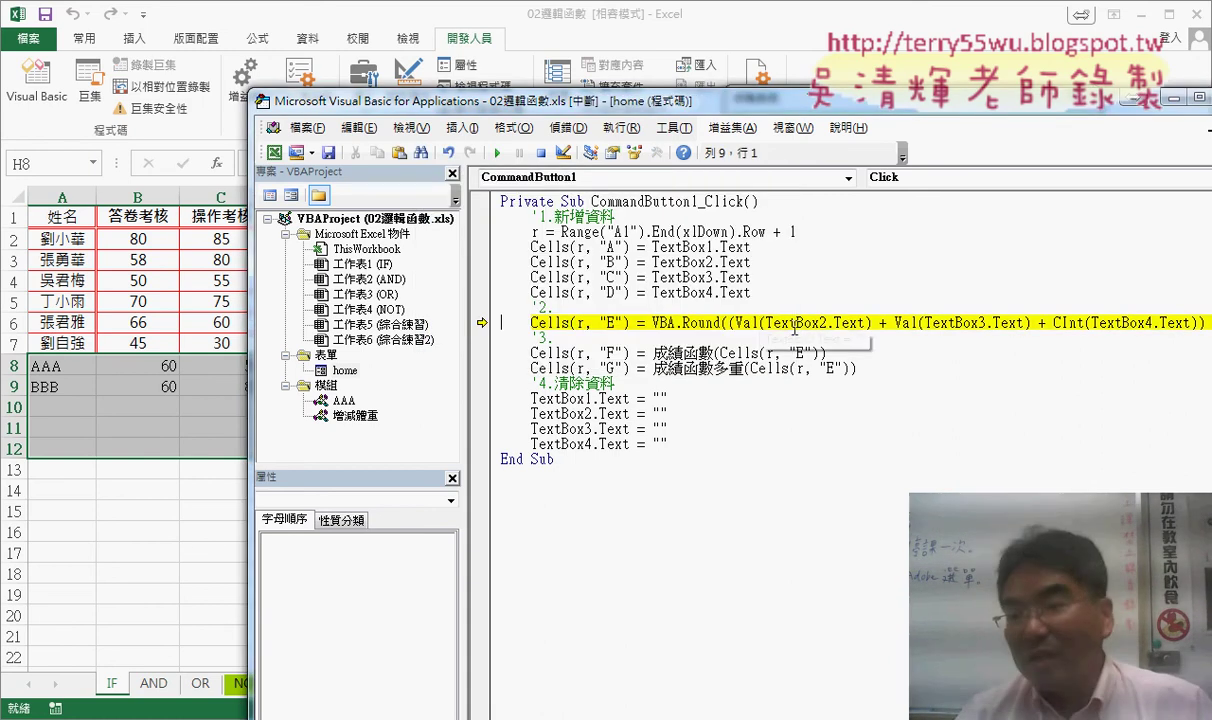
{"action": "left_click", "coordinate": [540, 152]}
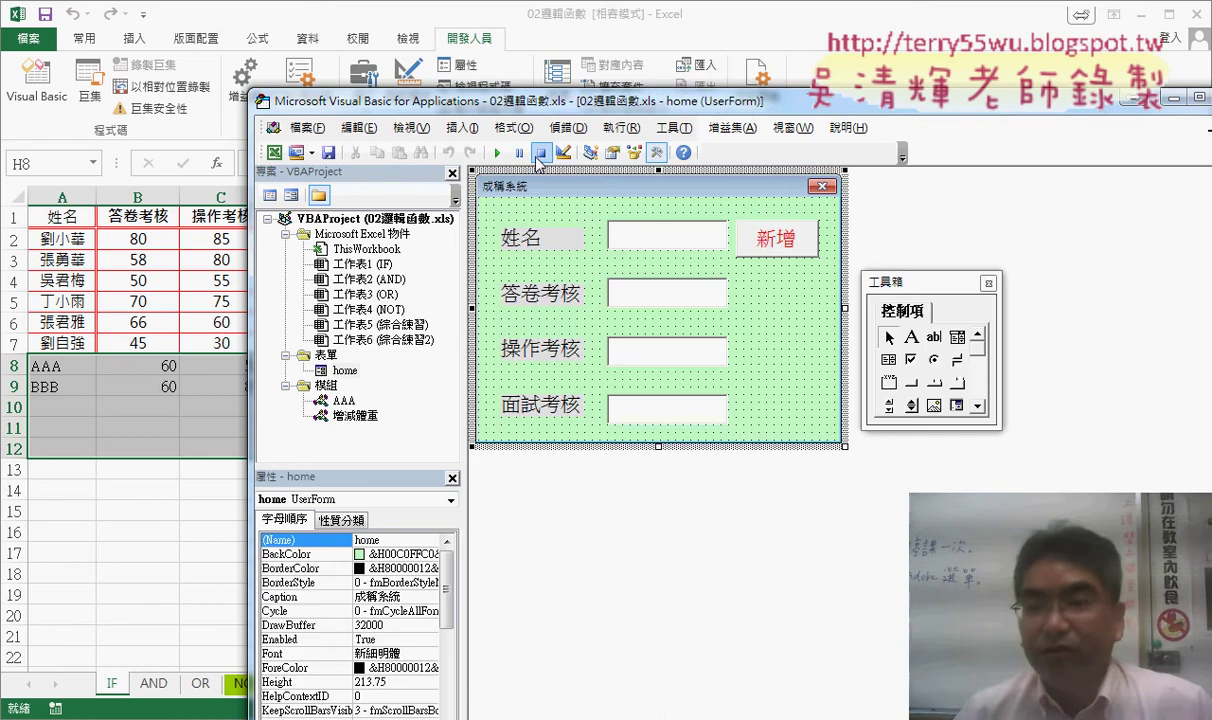
{"action": "left_click", "coordinate": [700, 237]}
{"action": "left_click", "coordinate": [628, 285]}
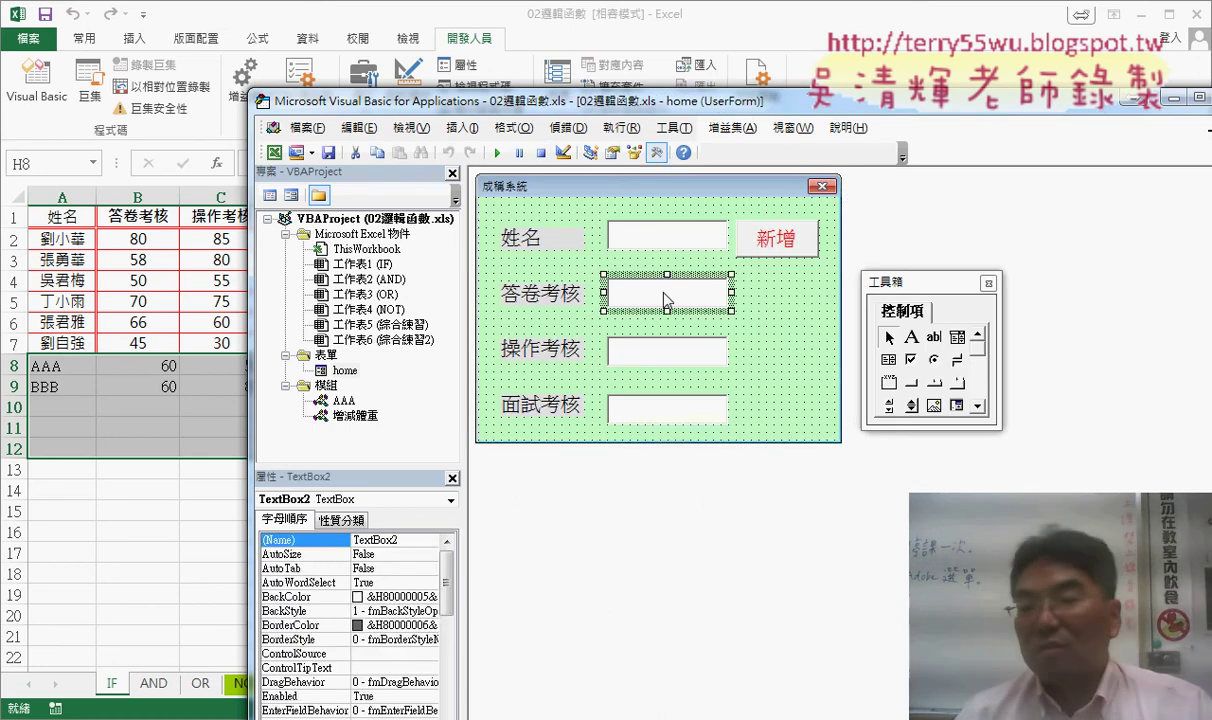
{"action": "left_click", "coordinate": [626, 338]}
{"action": "left_click", "coordinate": [660, 415]}
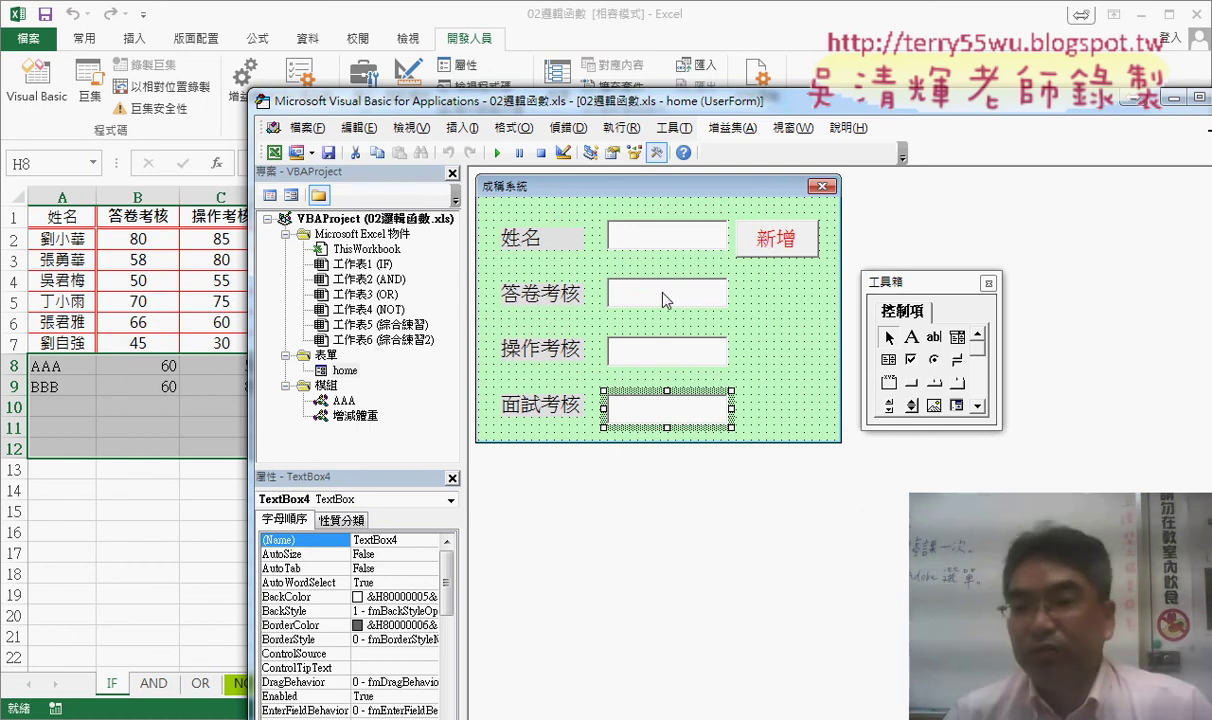
{"action": "left_click", "coordinate": [627, 277]}
{"action": "left_click", "coordinate": [627, 334]}
{"action": "left_click", "coordinate": [664, 406]}
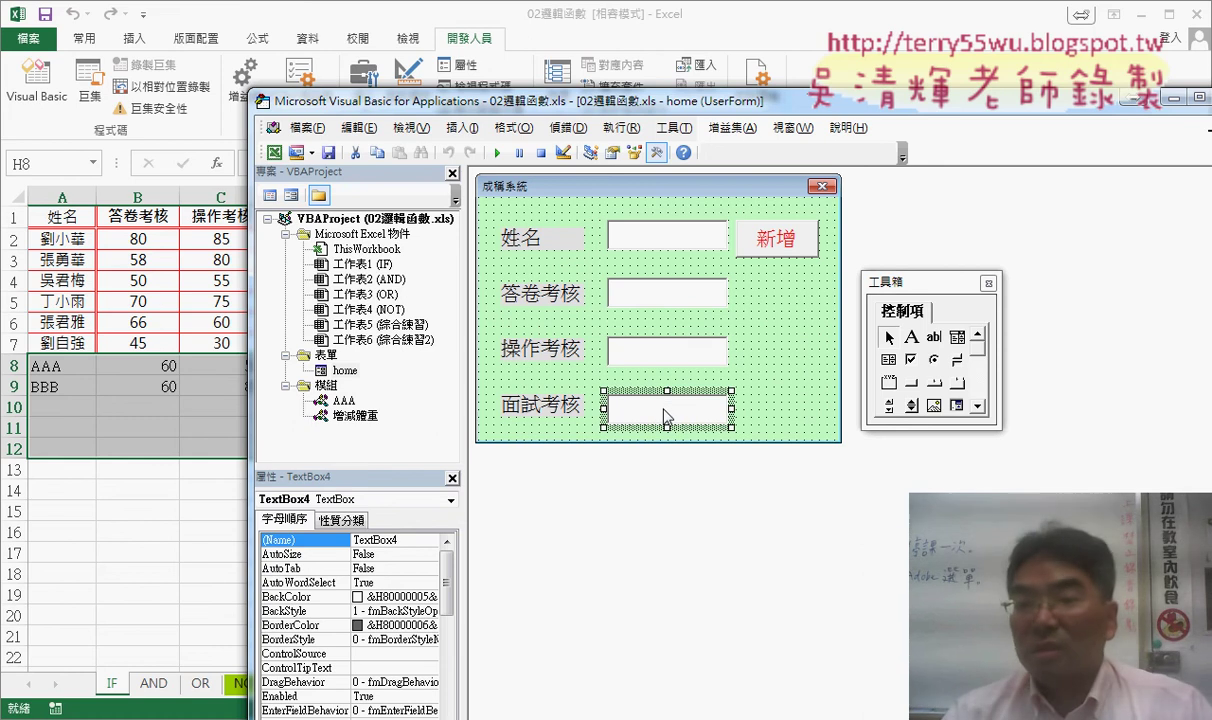
{"action": "left_click", "coordinate": [668, 294]}
{"action": "left_click", "coordinate": [668, 357]}
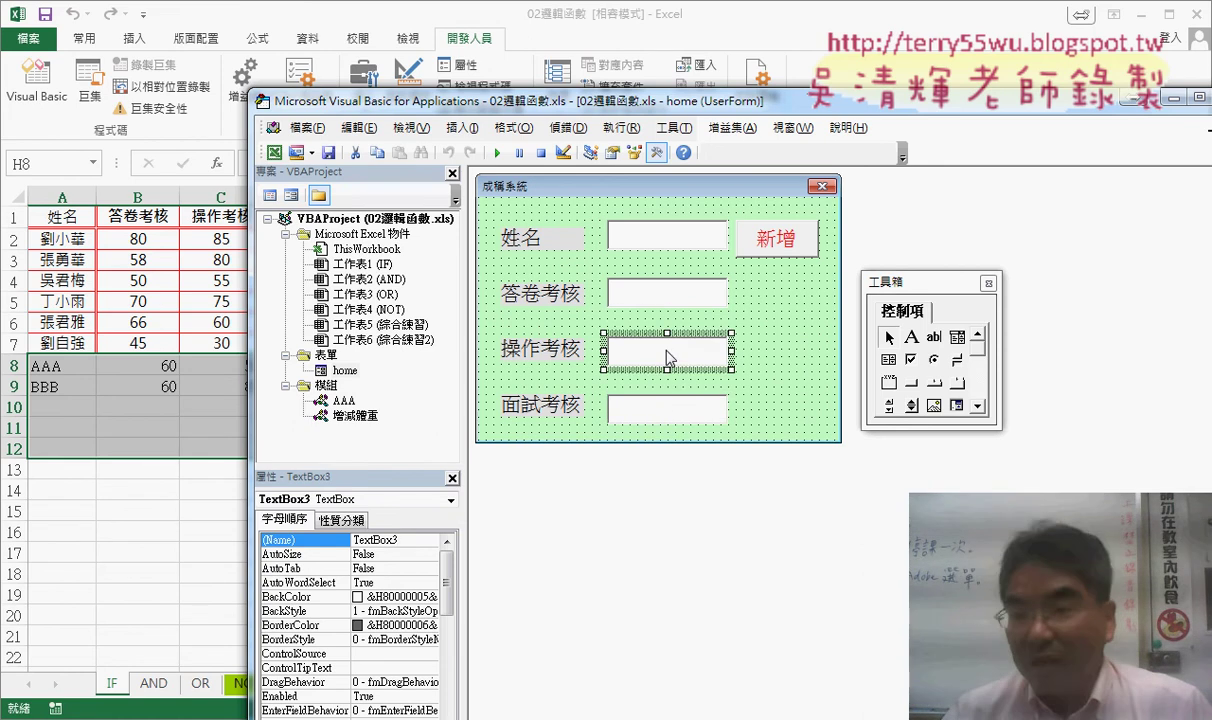
{"action": "left_click", "coordinate": [668, 300]}
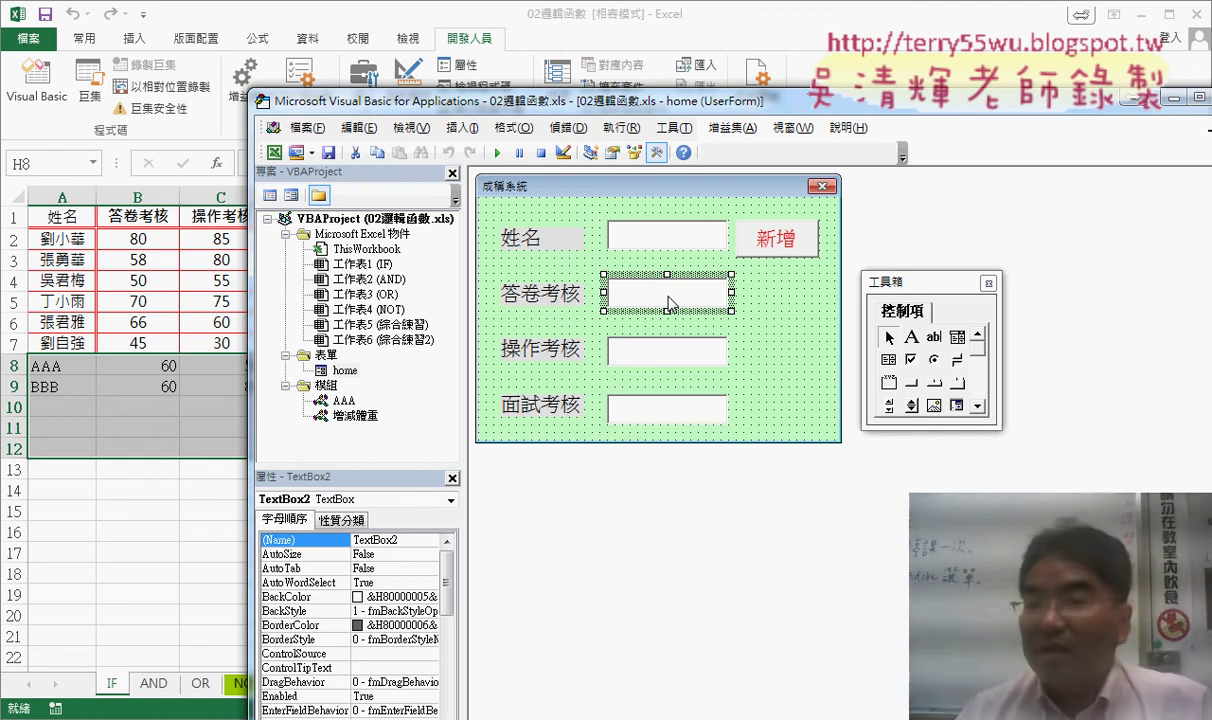
Step: Open the 新增 button's CommandButton1_Click code and insert blank lines below the Sub header
{"action": "left_click", "coordinate": [773, 250]}
{"action": "double_click", "coordinate": [773, 250]}
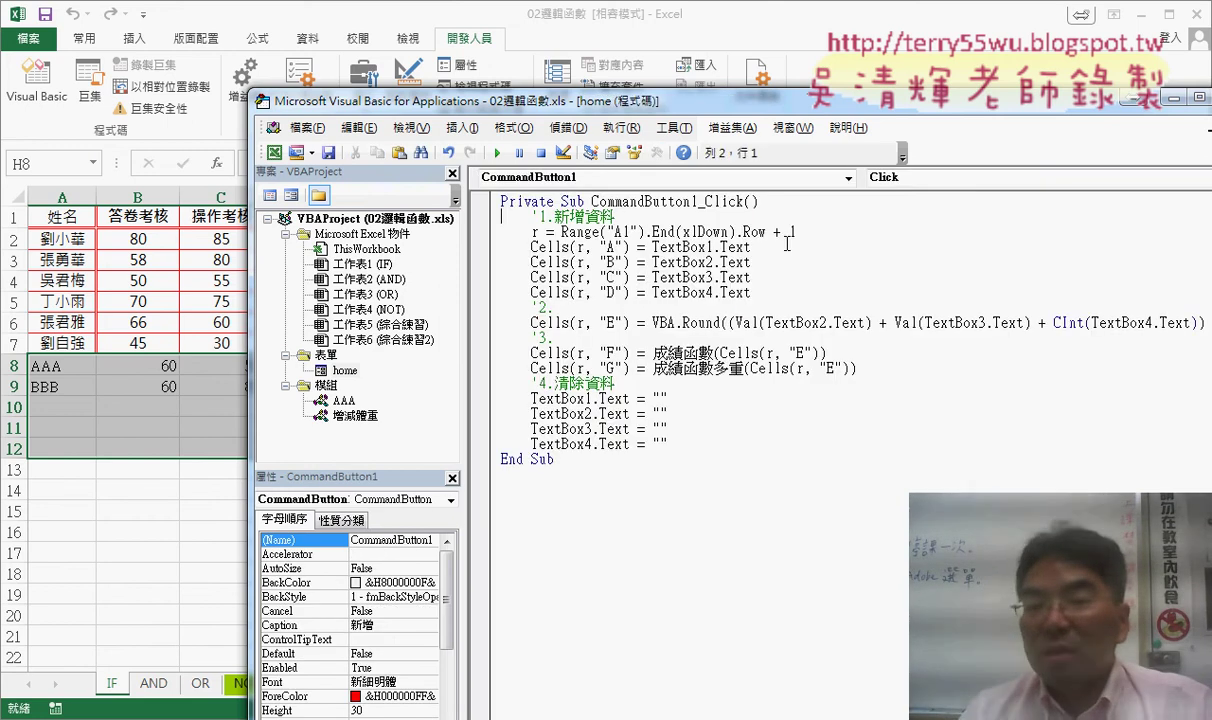
{"action": "left_click_drag", "start_coordinate": [503, 216], "coordinate": [620, 215]}
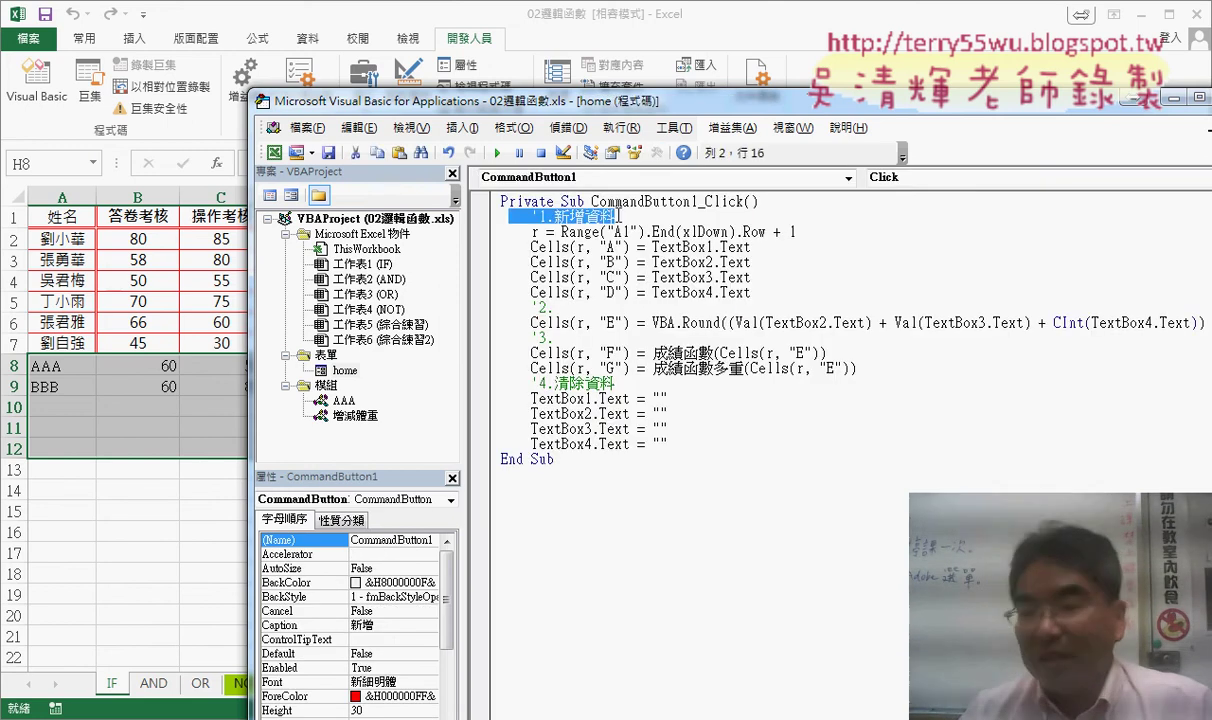
{"action": "left_click", "coordinate": [797, 206]}
{"action": "key", "text": "Return"}
{"action": "key", "text": "Return"}
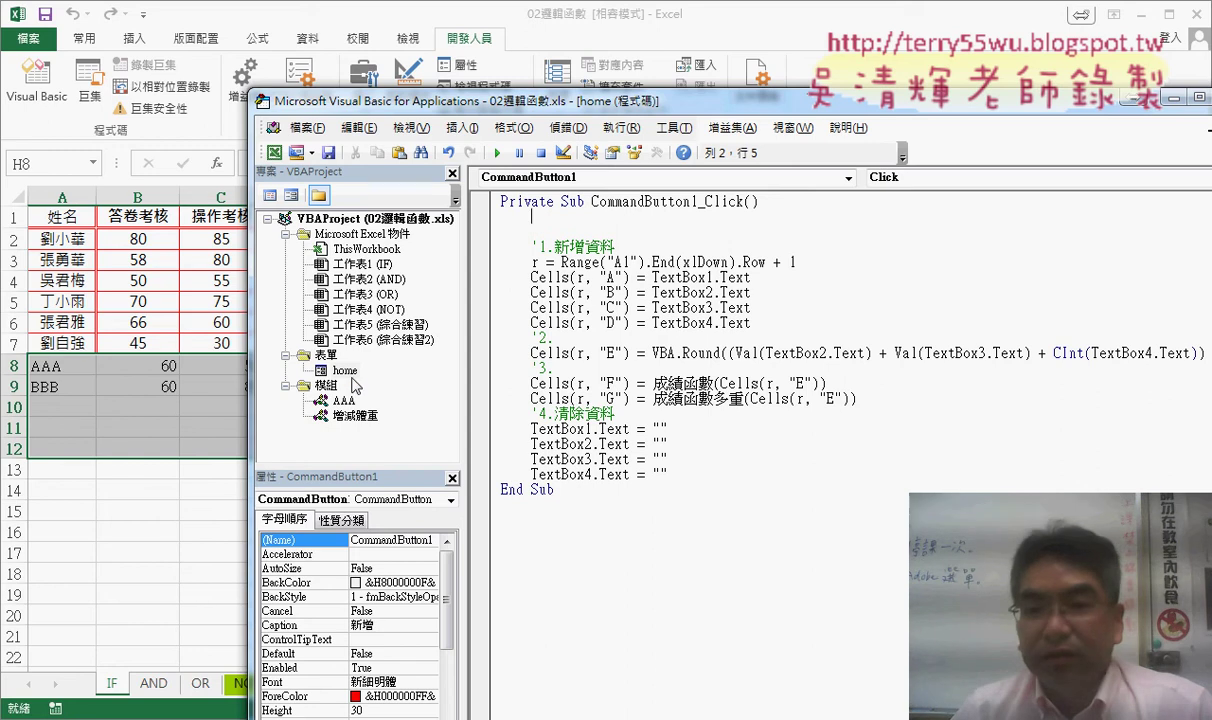
Step: Open the home form design and check its four boxes are TextBox1–TextBox4
{"action": "double_click", "coordinate": [343, 370]}
{"action": "left_click", "coordinate": [625, 240]}
{"action": "left_click", "coordinate": [610, 292]}
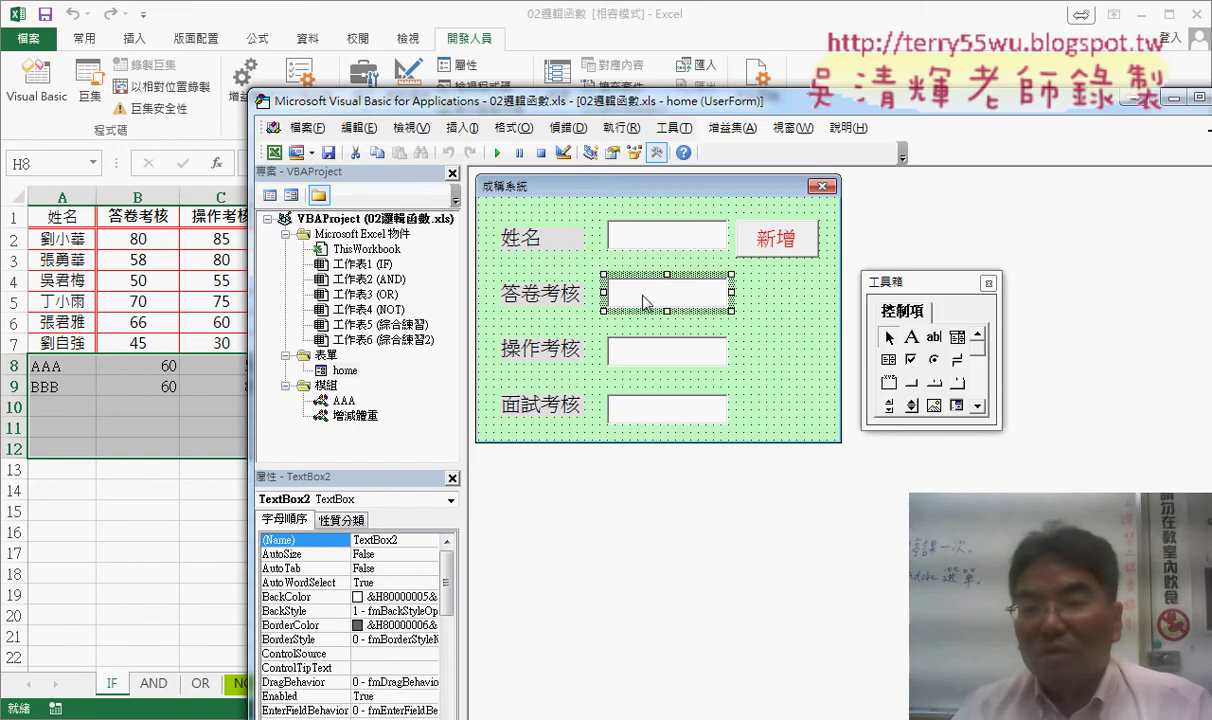
{"action": "left_click", "coordinate": [607, 338]}
{"action": "left_click", "coordinate": [618, 396]}
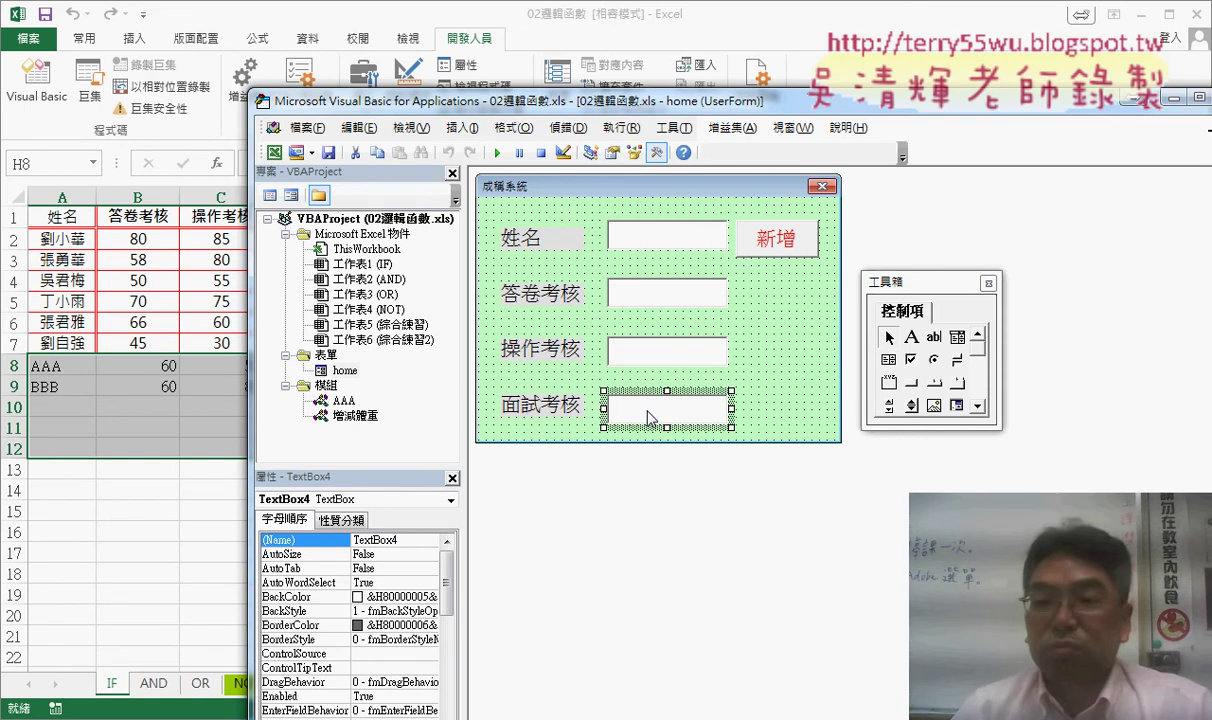
Step: Start the 新增 click procedure's If line with the condition TextBox1.Text = "" Or
{"action": "double_click", "coordinate": [787, 249]}
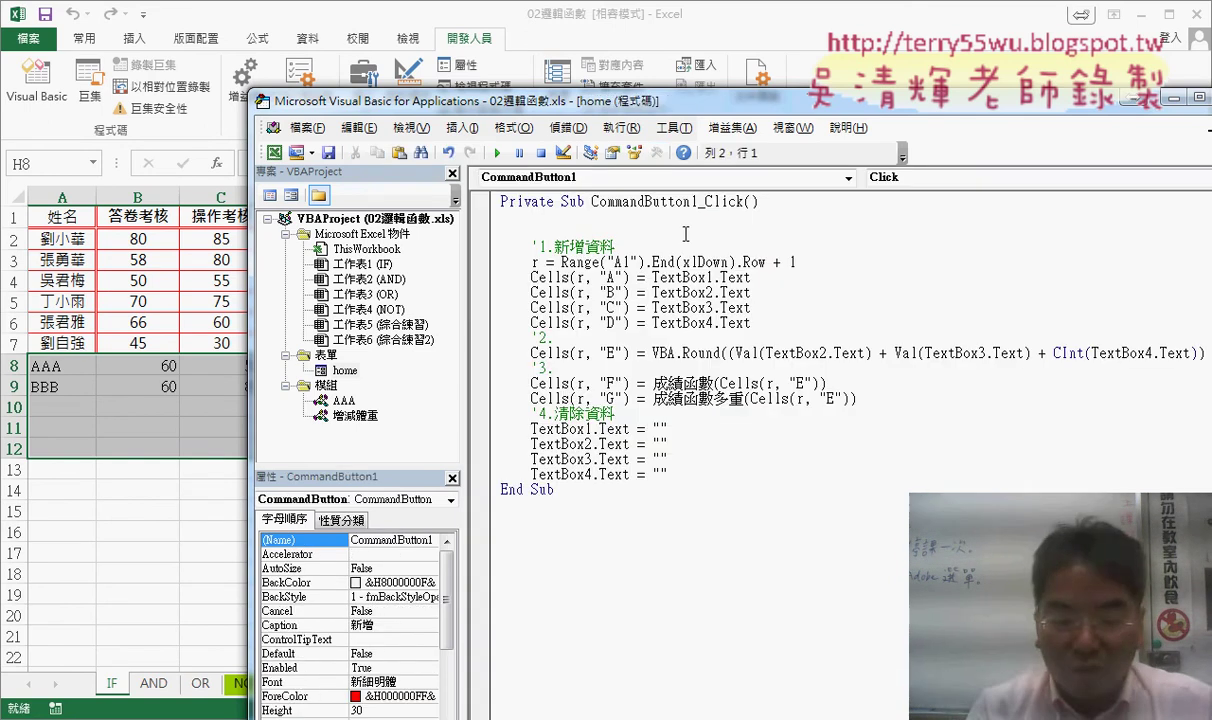
{"action": "type", "text": "0"}
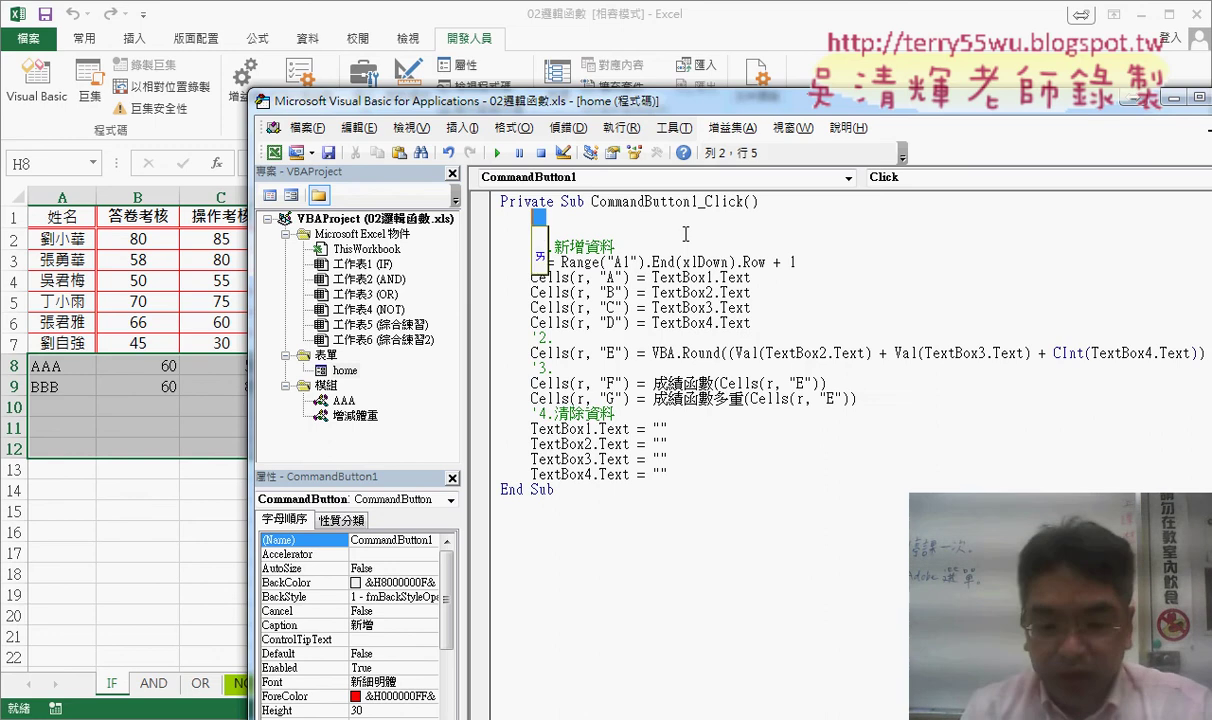
{"action": "type", "text": "if"}
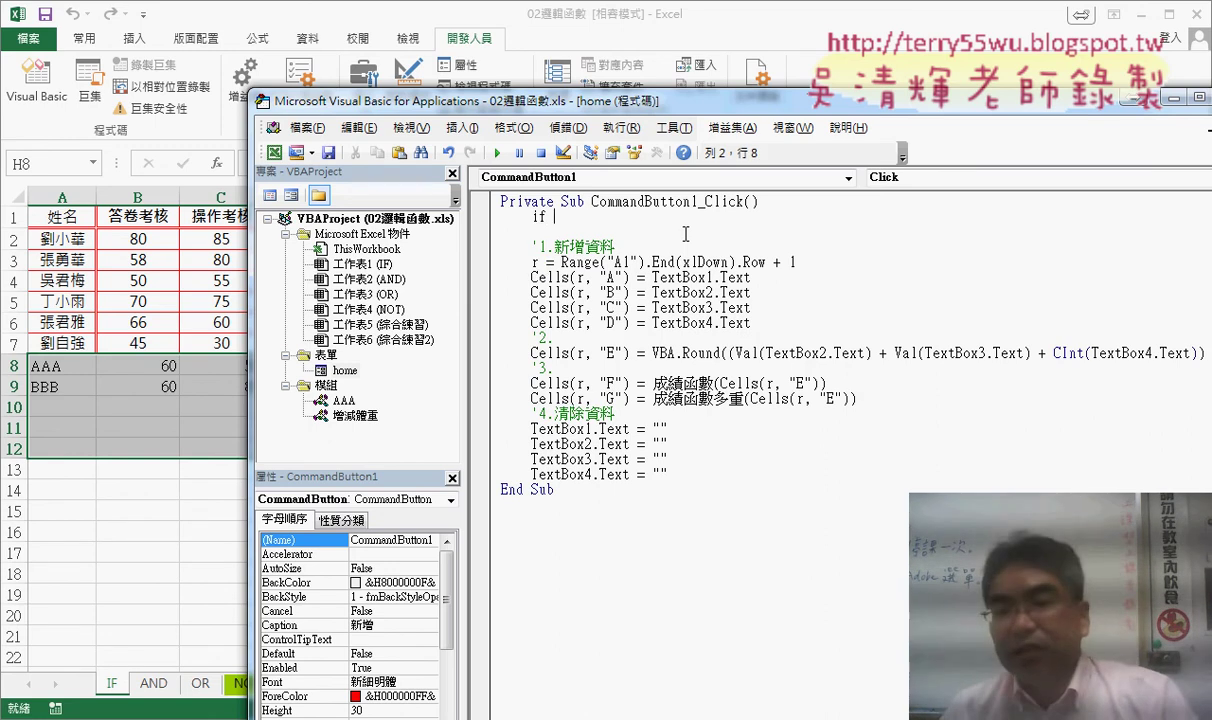
{"action": "left_click", "coordinate": [727, 265]}
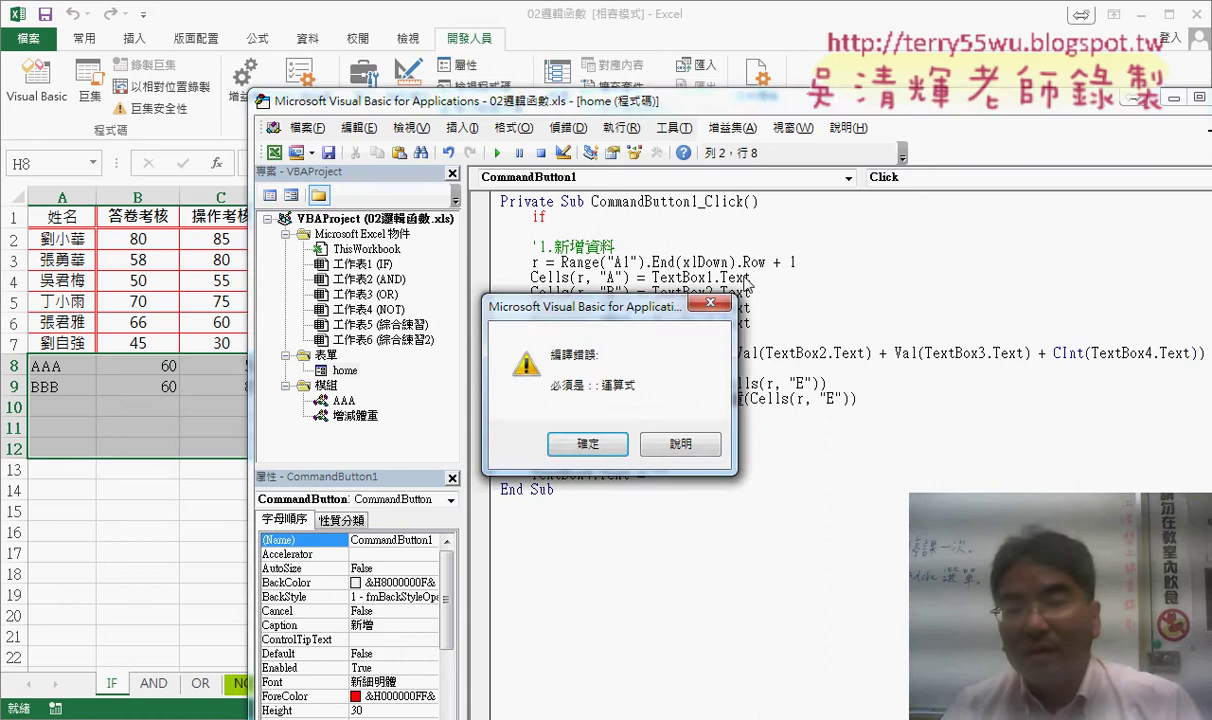
{"action": "left_click", "coordinate": [588, 444]}
{"action": "mouse_move", "coordinate": [750, 277]}
{"action": "left_mouse_down"}
{"action": "mouse_move", "coordinate": [656, 277]}
{"action": "mouse_move", "coordinate": [555, 216]}
{"action": "left_mouse_up"}
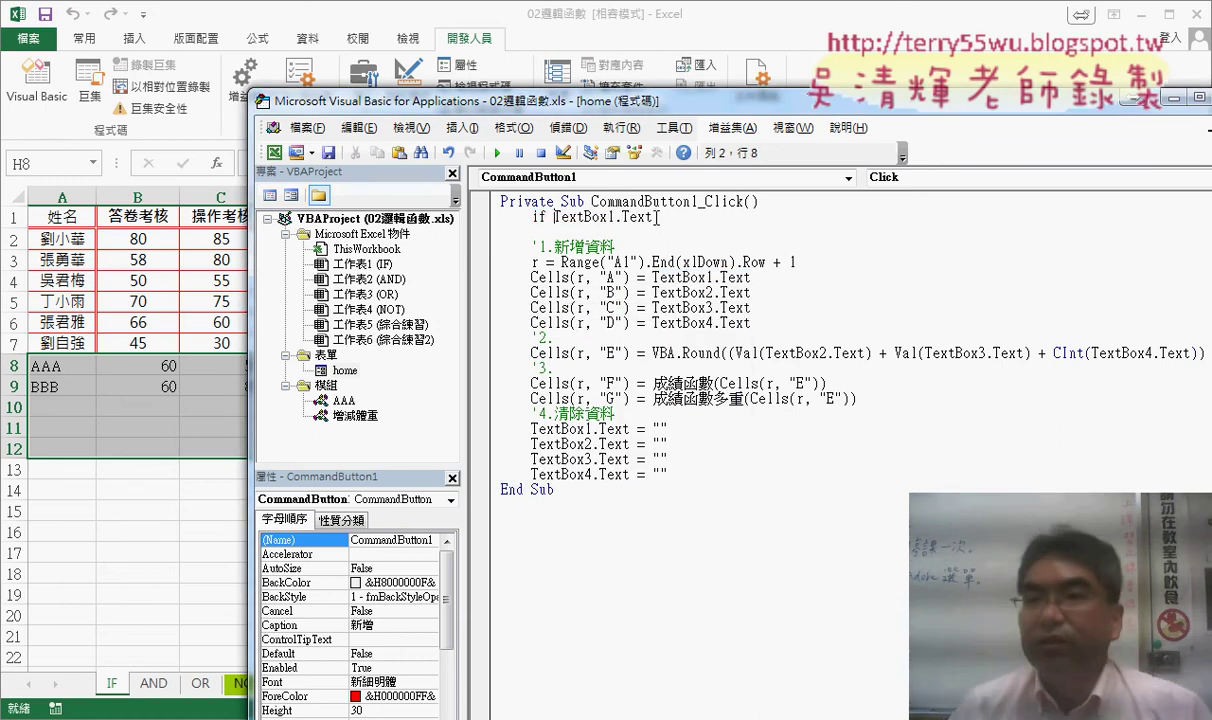
{"action": "left_click", "coordinate": [679, 216]}
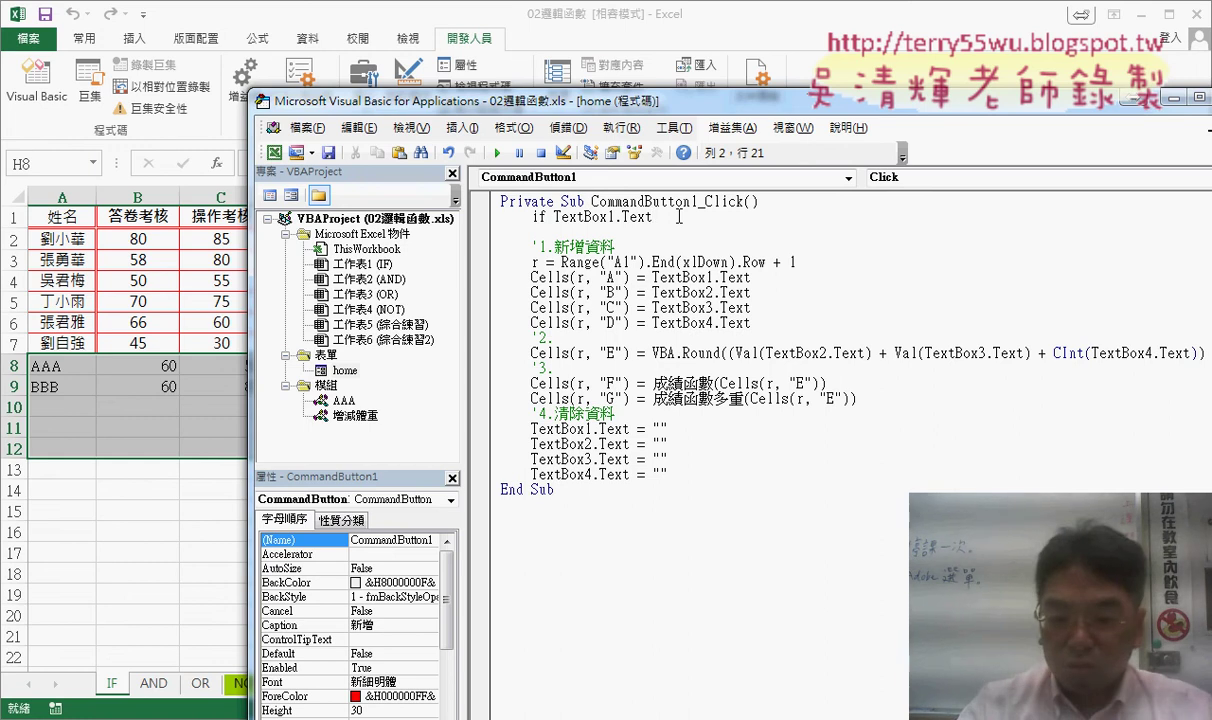
{"action": "type", "text": "="}
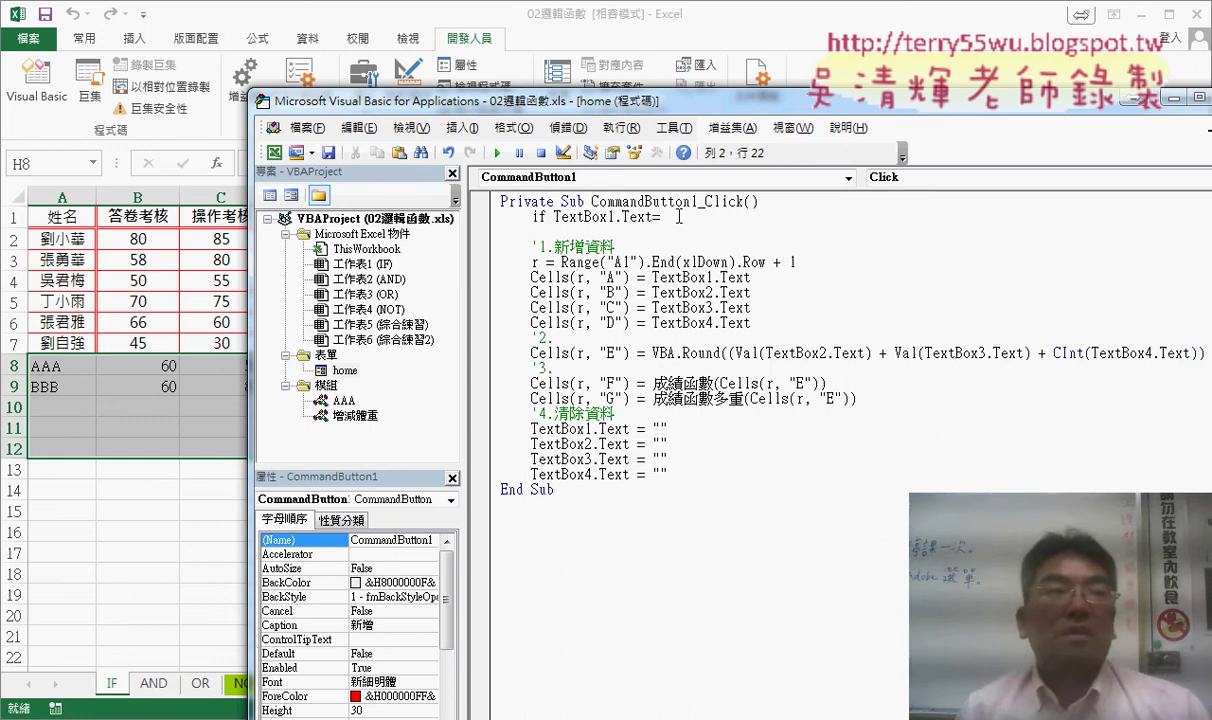
{"action": "type", "text": "\"\" "}
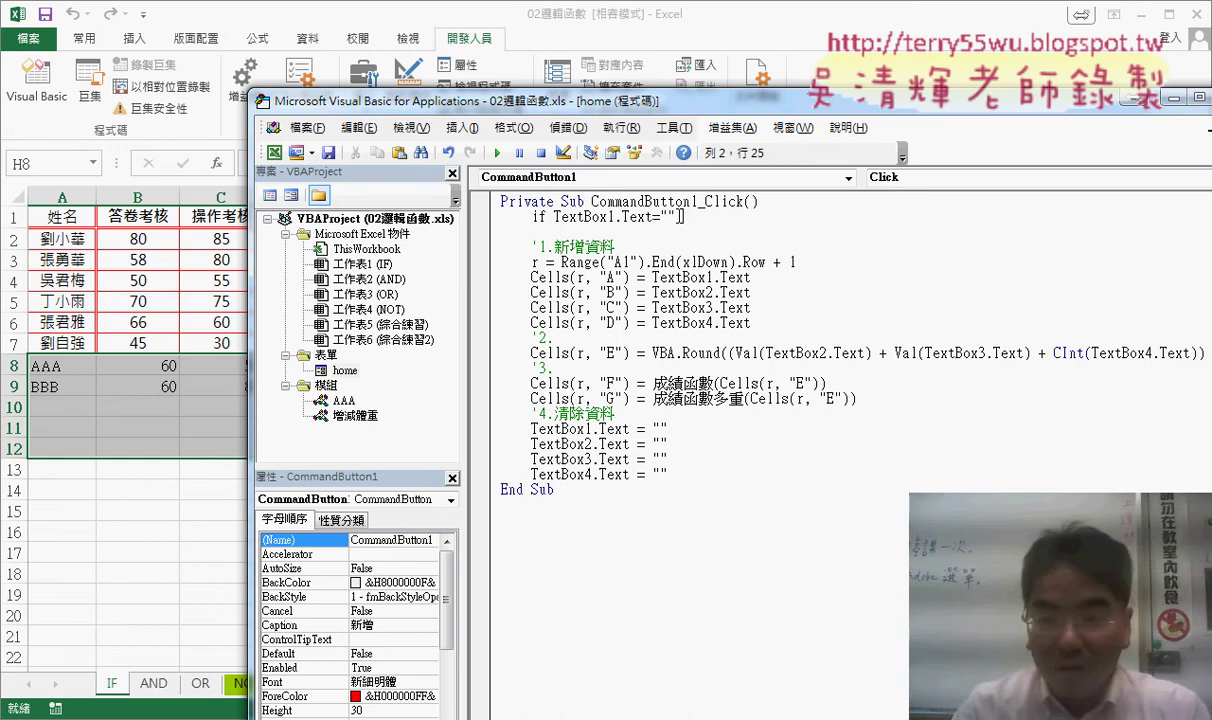
{"action": "type", "text": "or"}
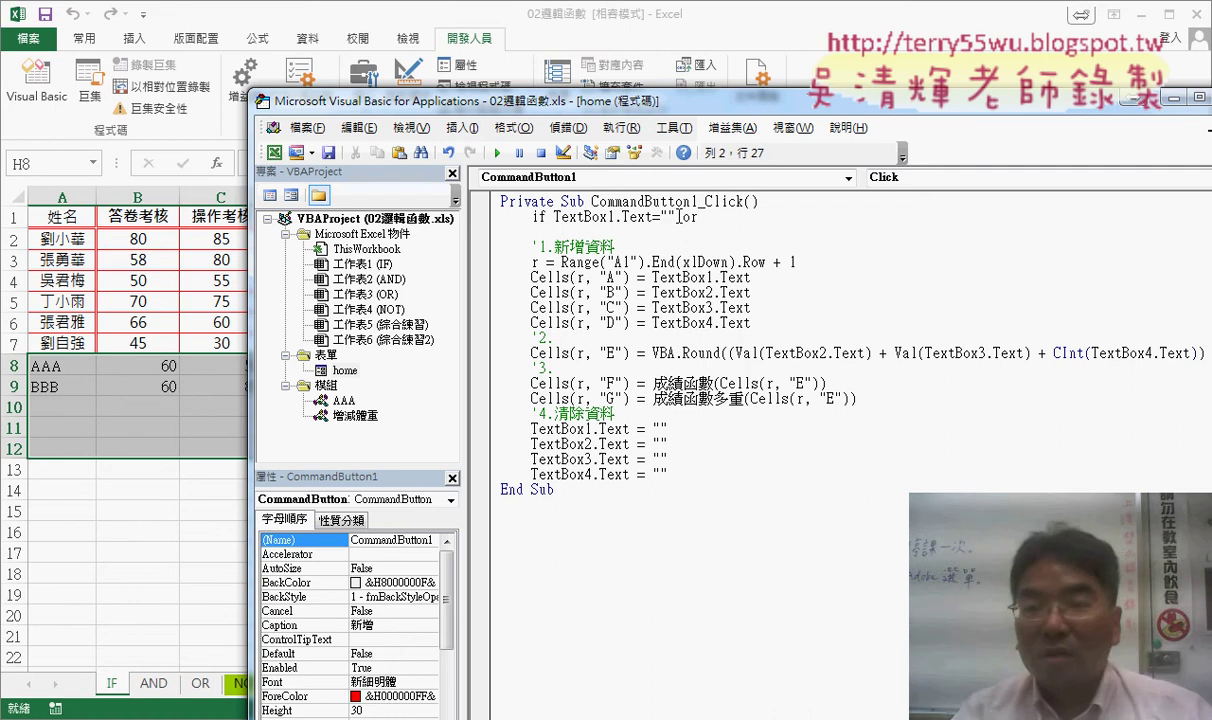
Step: Extend the If with empty checks for TextBox2, TextBox3 and TextBox4, ending in Then
{"action": "mouse_move", "coordinate": [697, 216]}
{"action": "left_mouse_down"}
{"action": "mouse_move", "coordinate": [553, 216]}
{"action": "mouse_move", "coordinate": [735, 225]}
{"action": "mouse_move", "coordinate": [691, 216]}
{"action": "left_mouse_up"}
{"action": "left_click", "coordinate": [697, 216]}
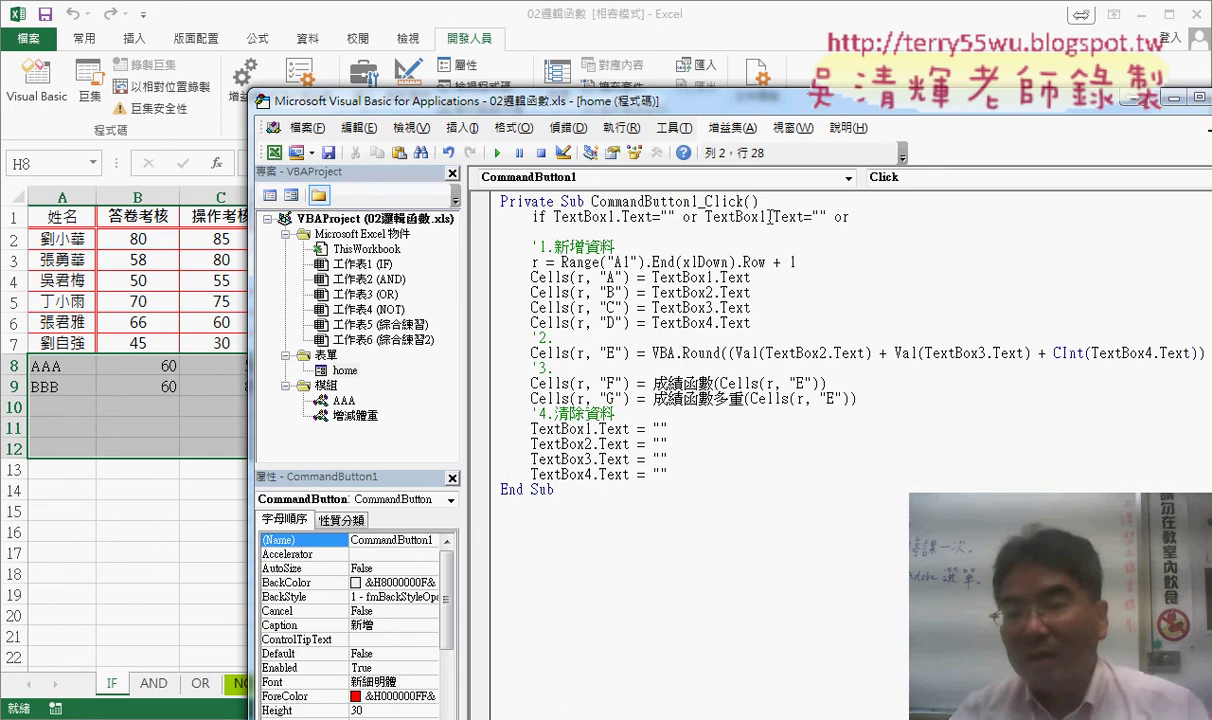
{"action": "mouse_move", "coordinate": [766, 216]}
{"action": "left_mouse_down"}
{"action": "mouse_move", "coordinate": [705, 216]}
{"action": "mouse_move", "coordinate": [910, 216]}
{"action": "left_mouse_up"}
{"action": "type", "text": "2"}
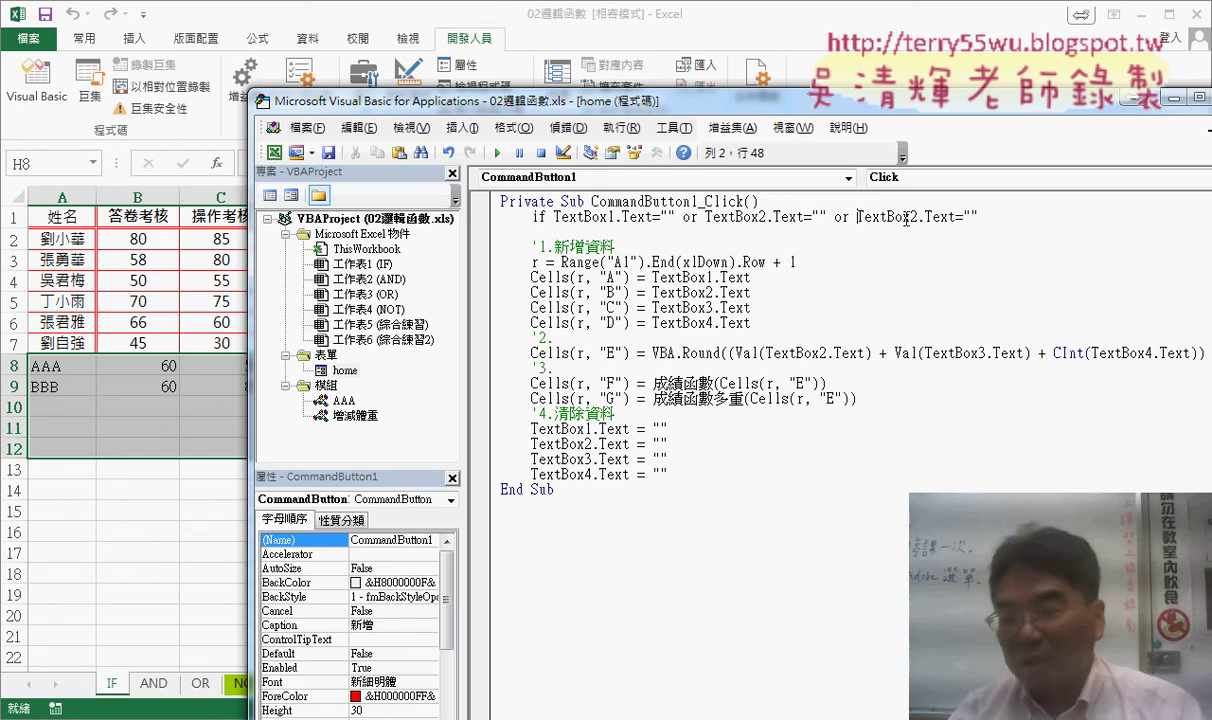
{"action": "type", "text": "3"}
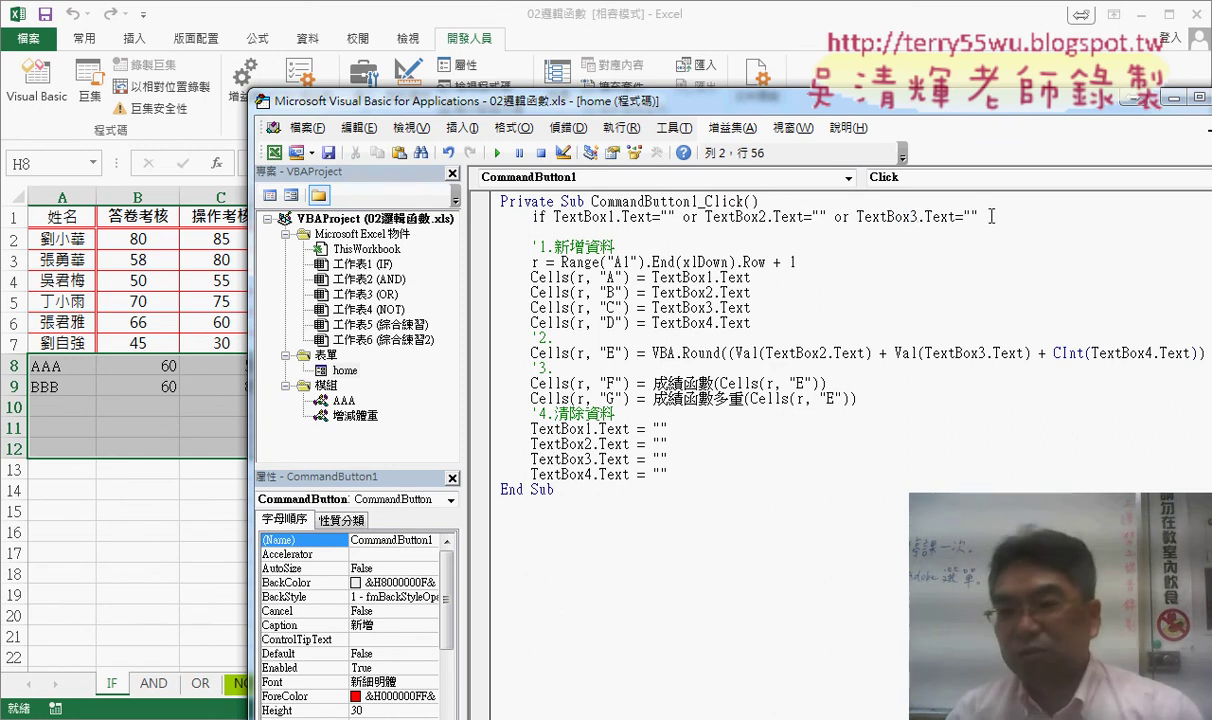
{"action": "mouse_move", "coordinate": [978, 216]}
{"action": "left_mouse_down"}
{"action": "mouse_move", "coordinate": [826, 218]}
{"action": "mouse_move", "coordinate": [979, 218]}
{"action": "left_mouse_up"}
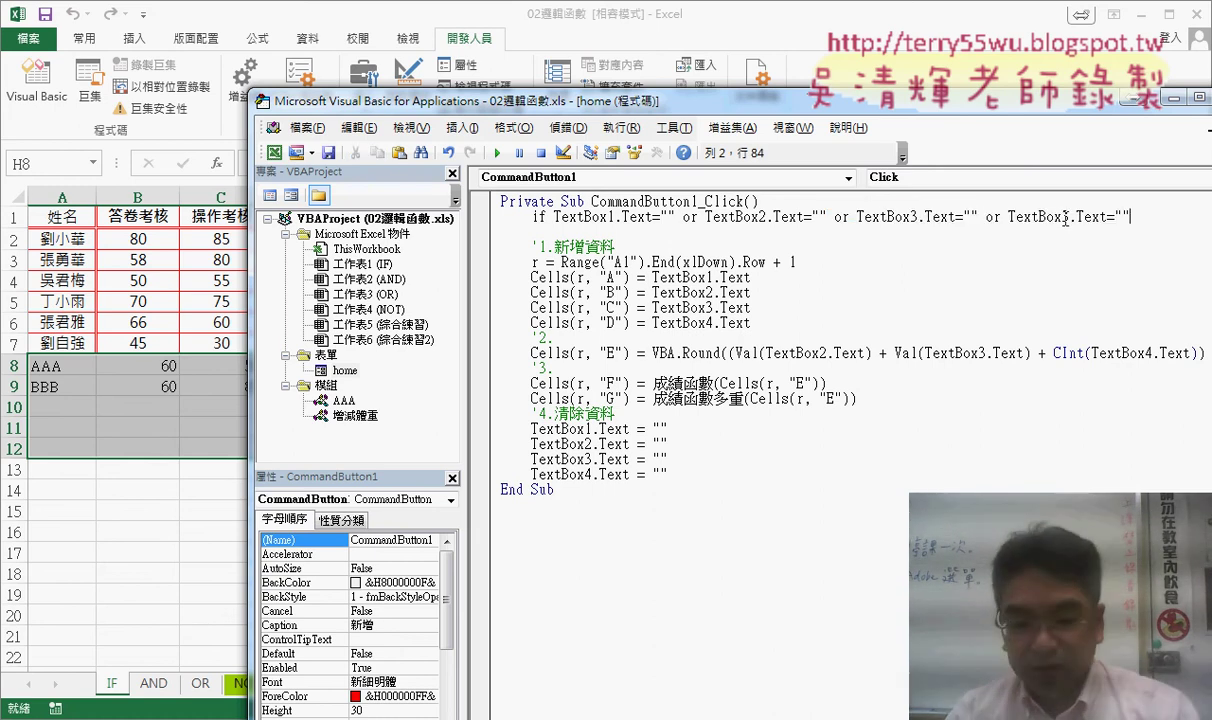
{"action": "left_click_drag", "start_coordinate": [1064, 217], "coordinate": [1071, 217]}
{"action": "type", "text": "4"}
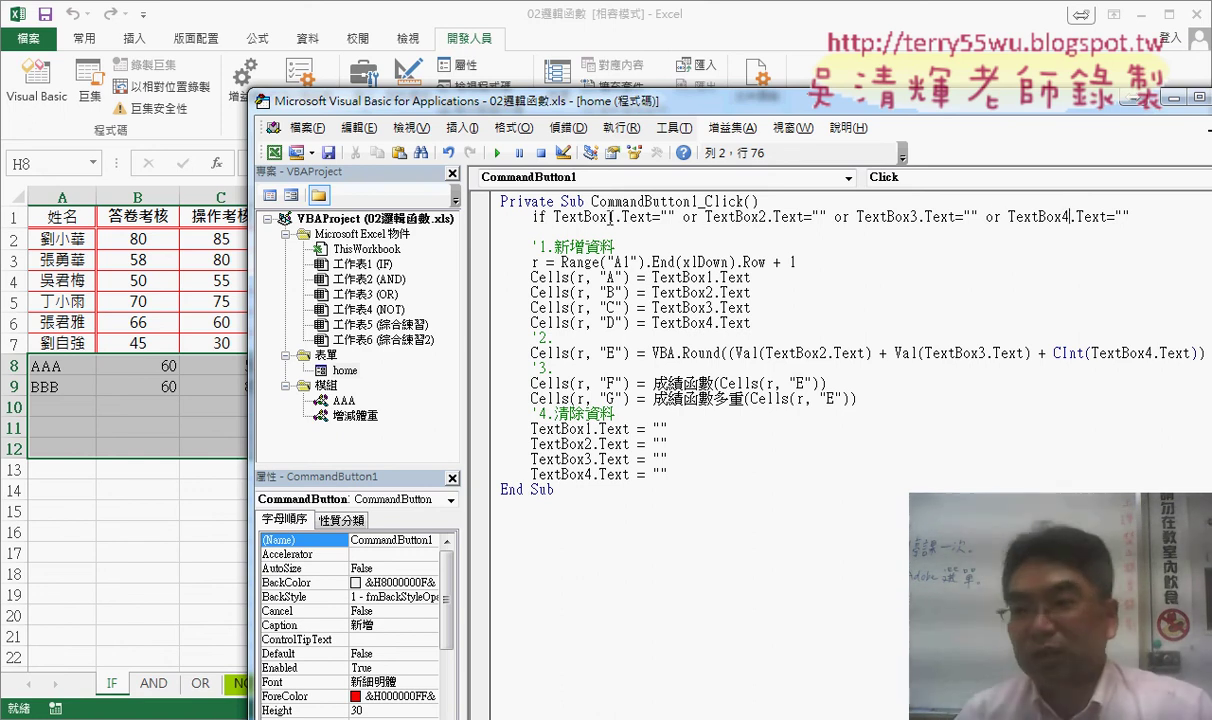
{"action": "left_click", "coordinate": [1168, 213]}
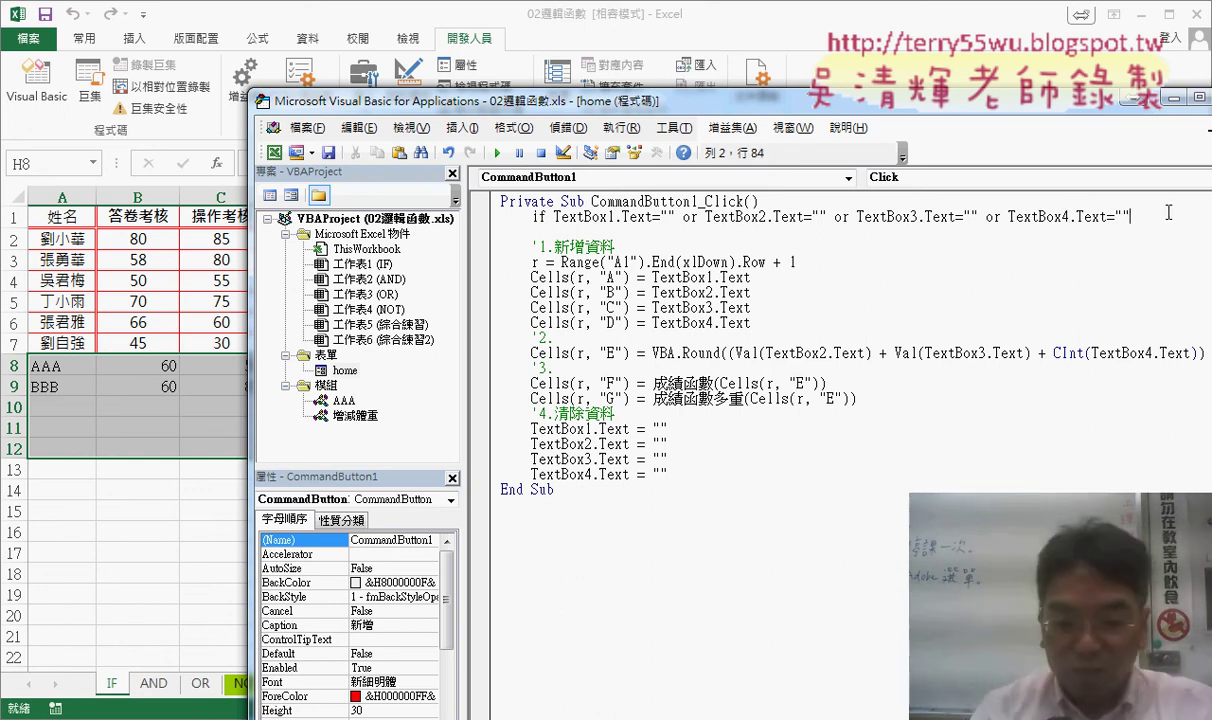
{"action": "type", "text": " thj"}
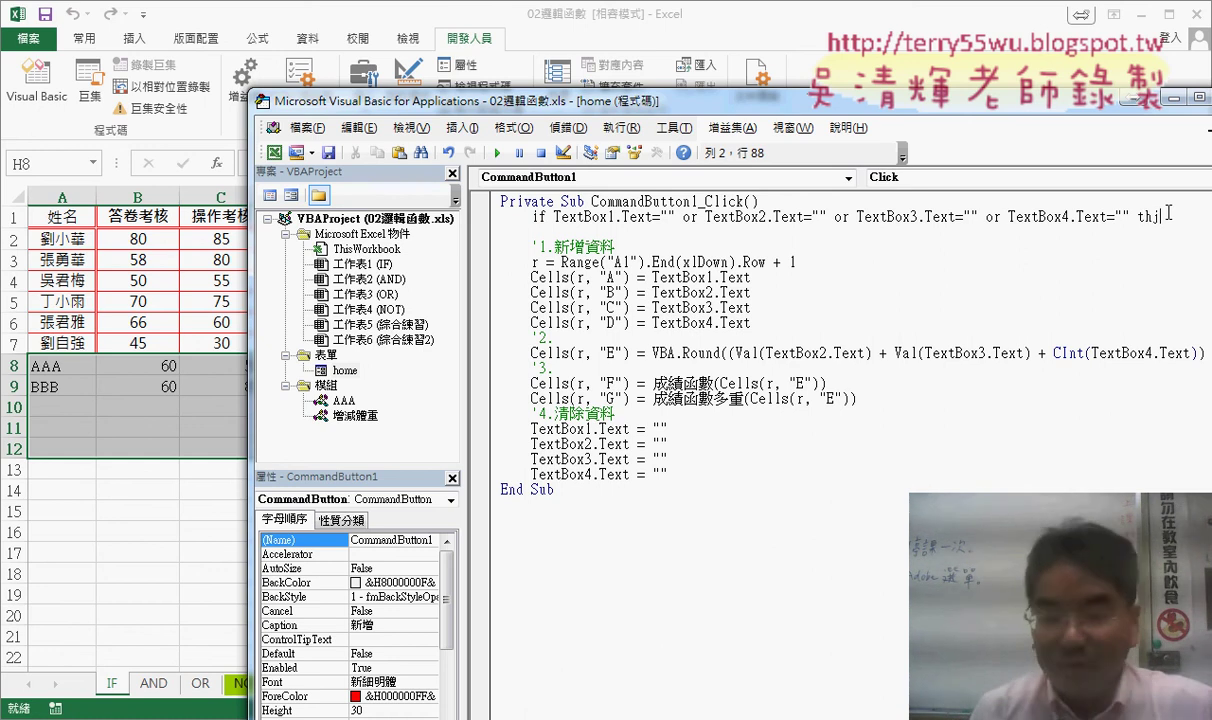
{"action": "key", "text": "BackSpace"}
{"action": "type", "text": "e"}
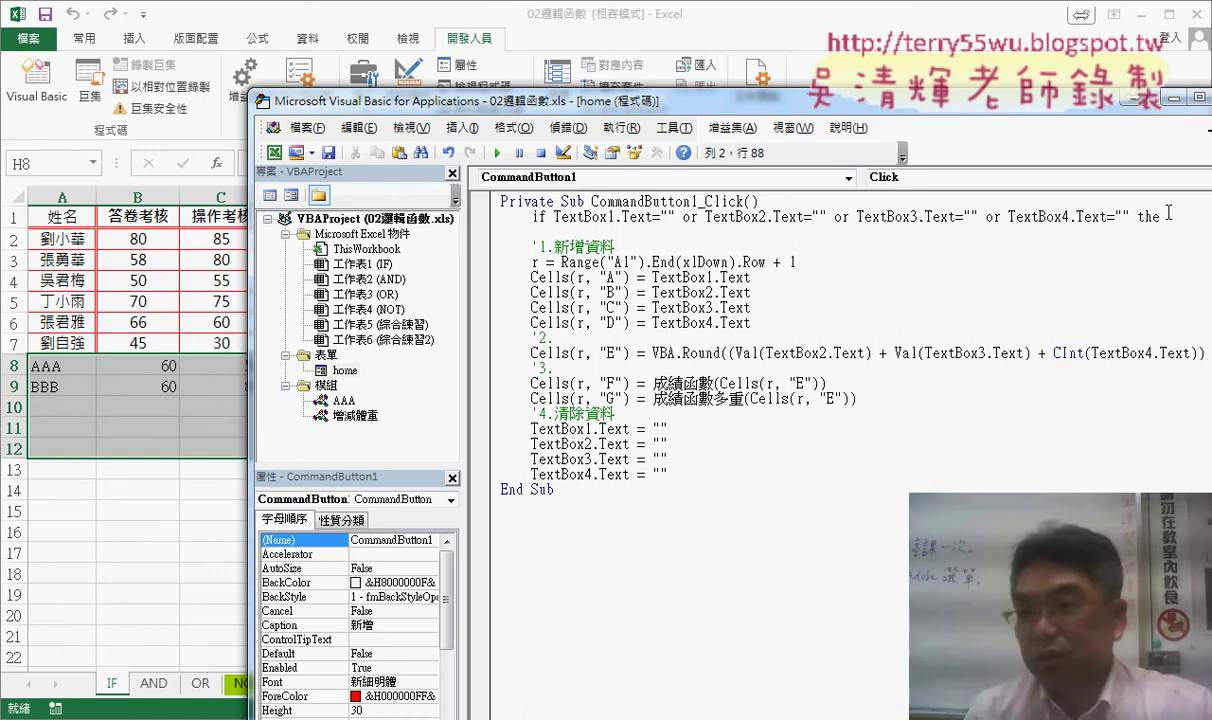
{"action": "type", "text": "n"}
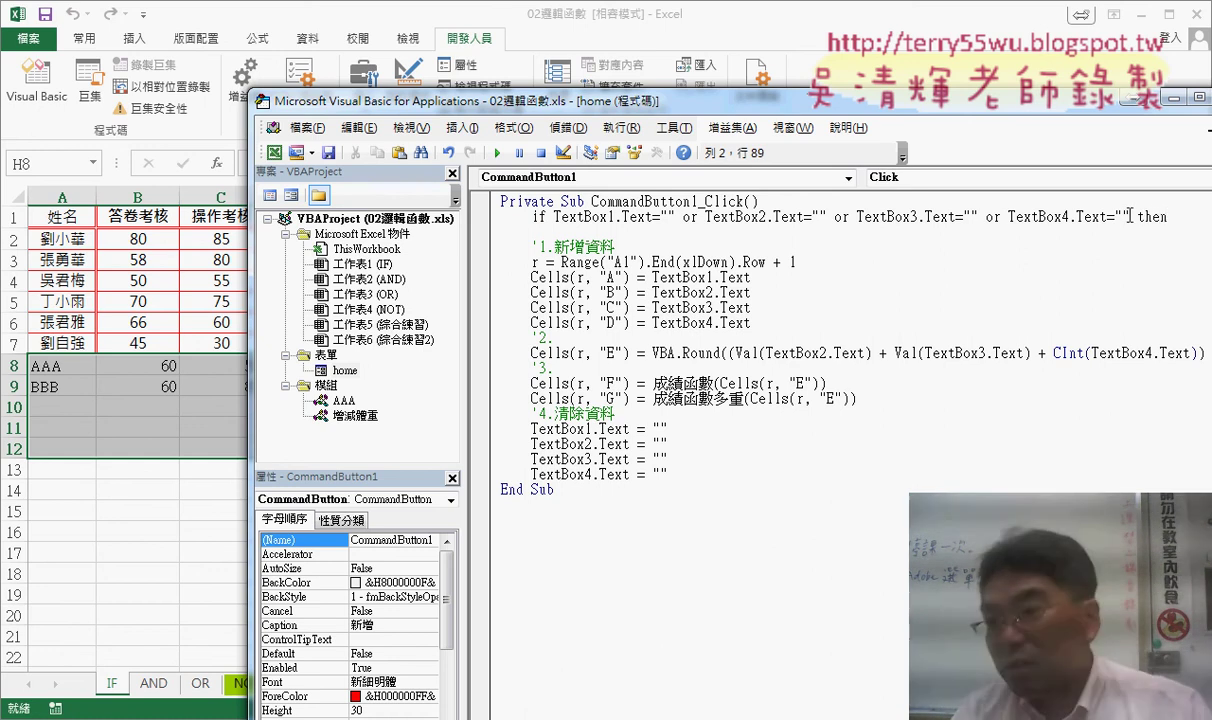
{"action": "left_click", "coordinate": [1124, 216]}
Step: Add End If and, inside the block, MsgBox "請填寫完整資料!!"
{"action": "key", "text": "Return"}
{"action": "key", "text": "Return"}
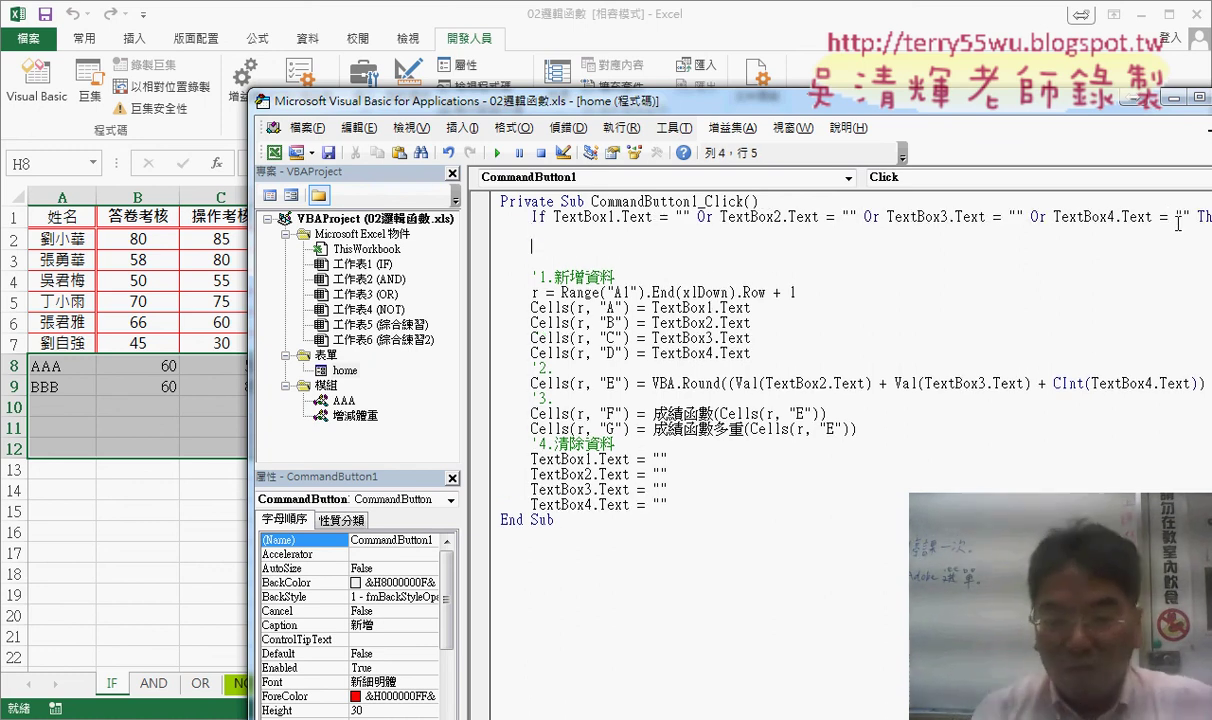
{"action": "type", "text": "e"}
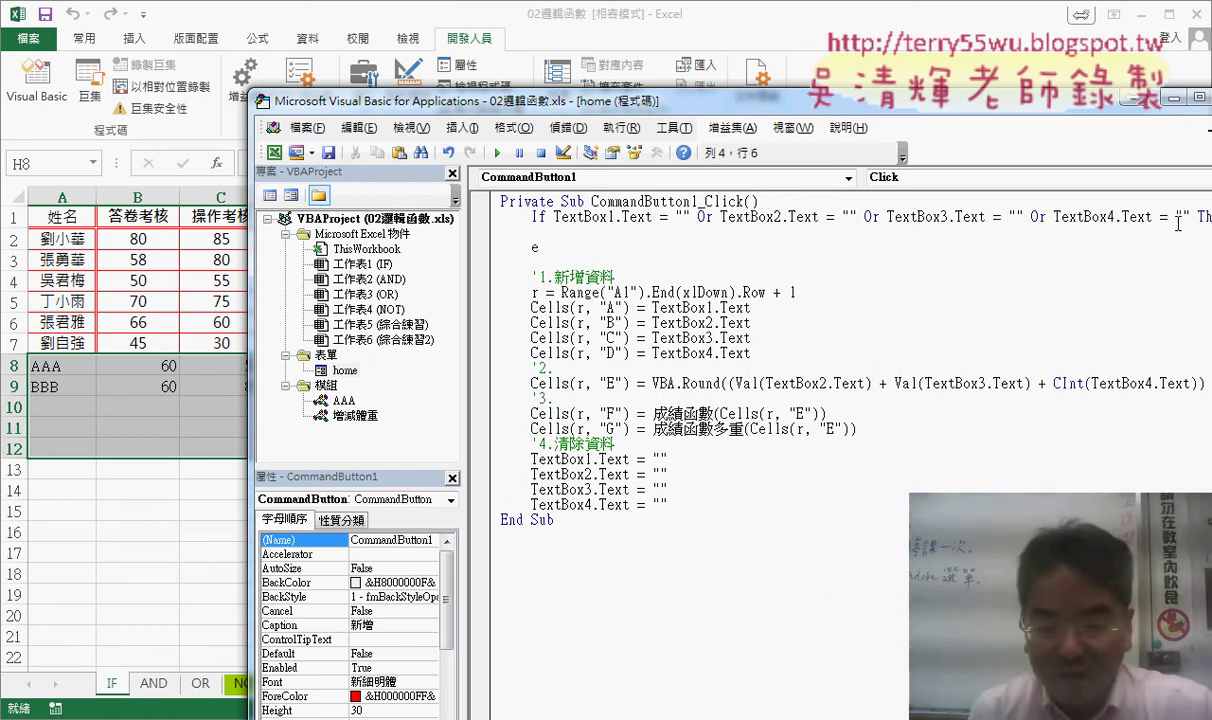
{"action": "type", "text": "nd if"}
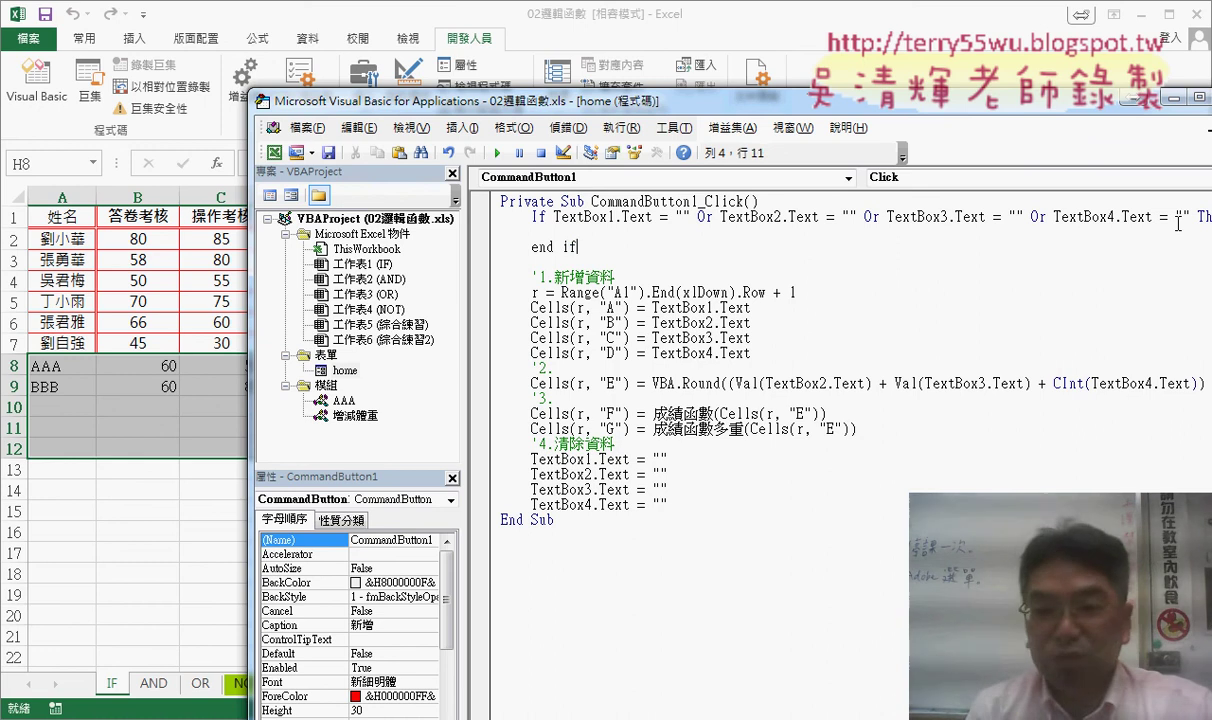
{"action": "key", "text": "Up"}
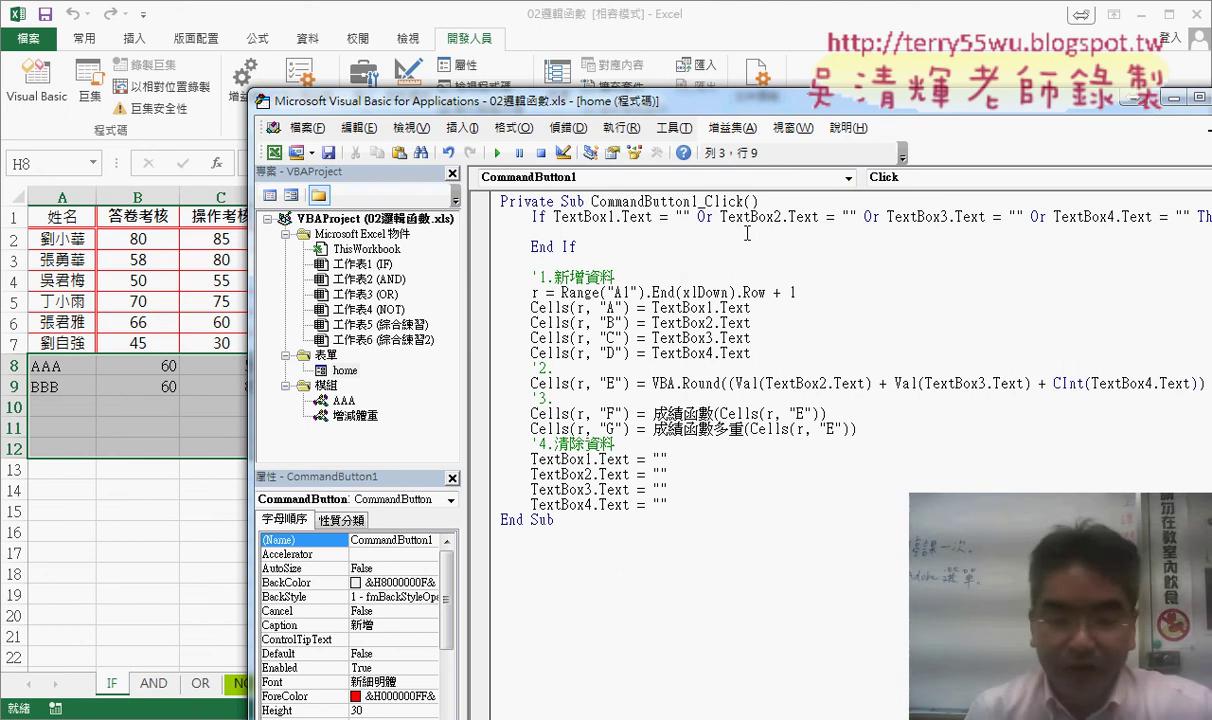
{"action": "type", "text": "ms"}
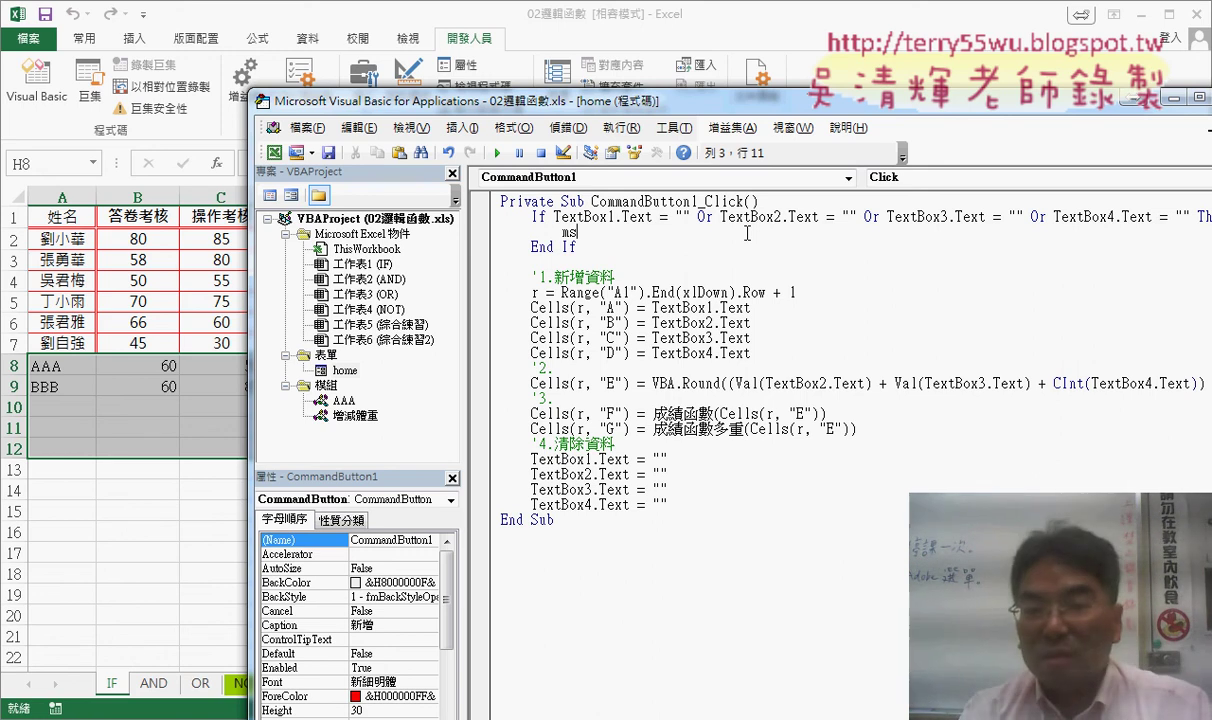
{"action": "type", "text": "g"}
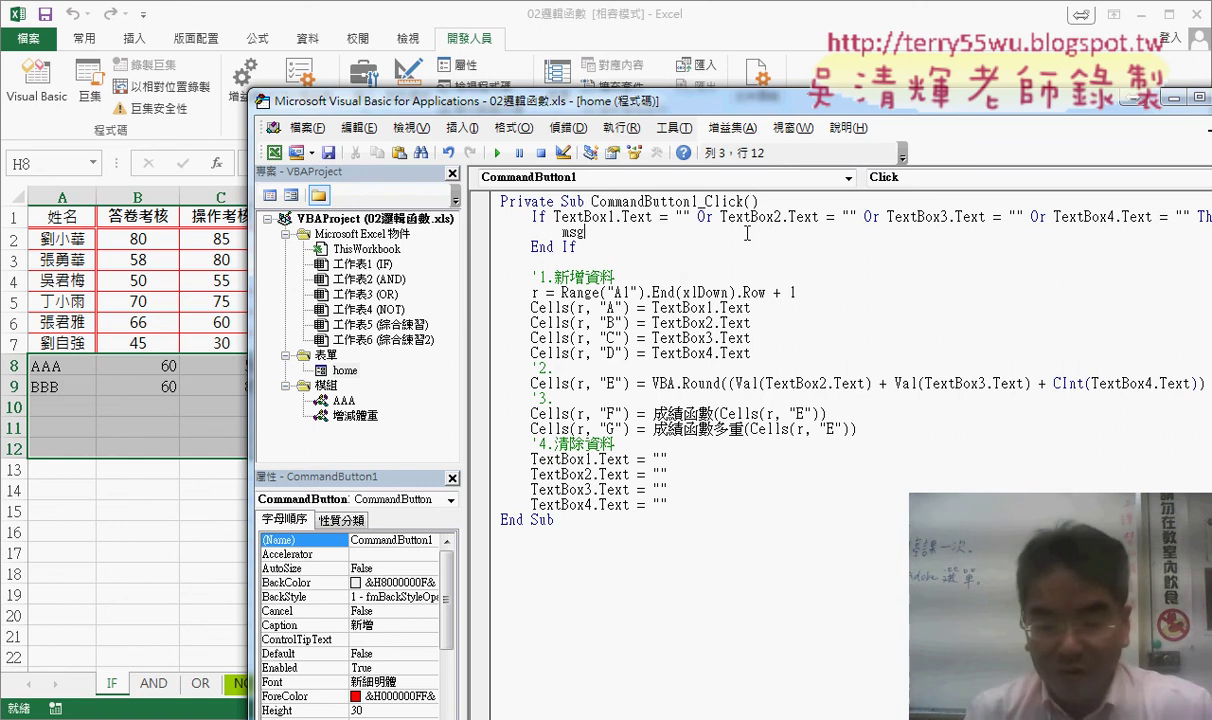
{"action": "type", "text": "bo"}
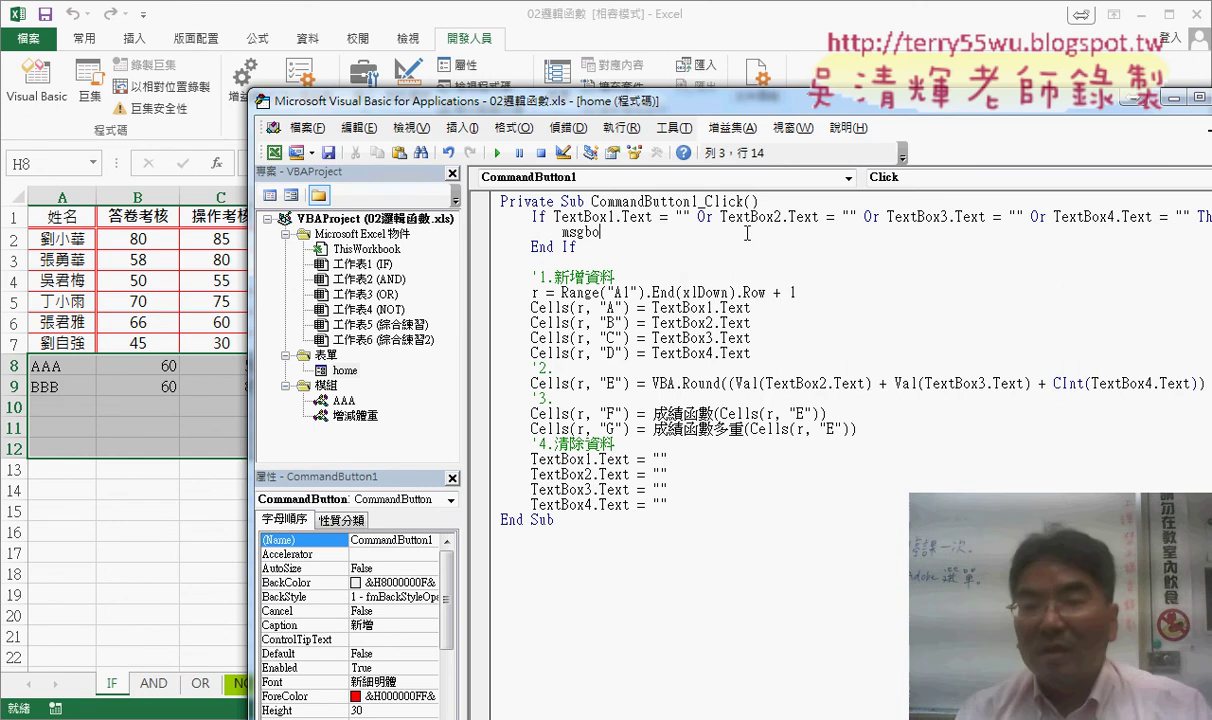
{"action": "type", "text": "x"}
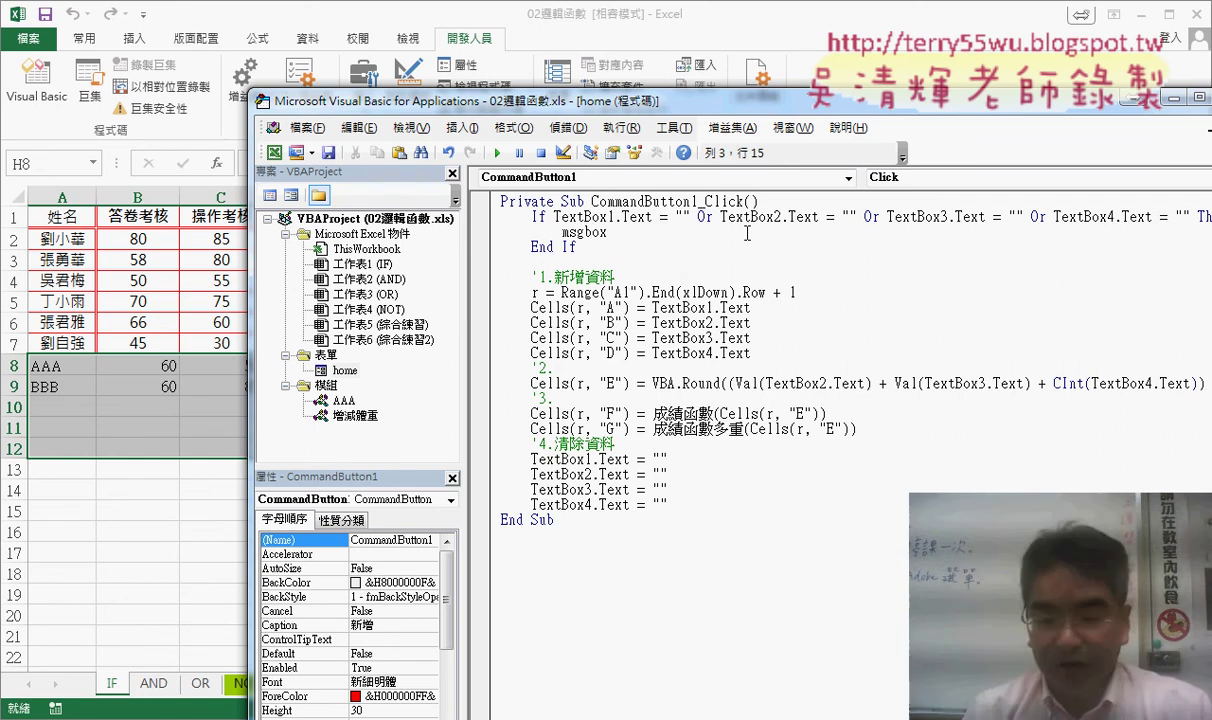
{"action": "type", "text": " \"\""}
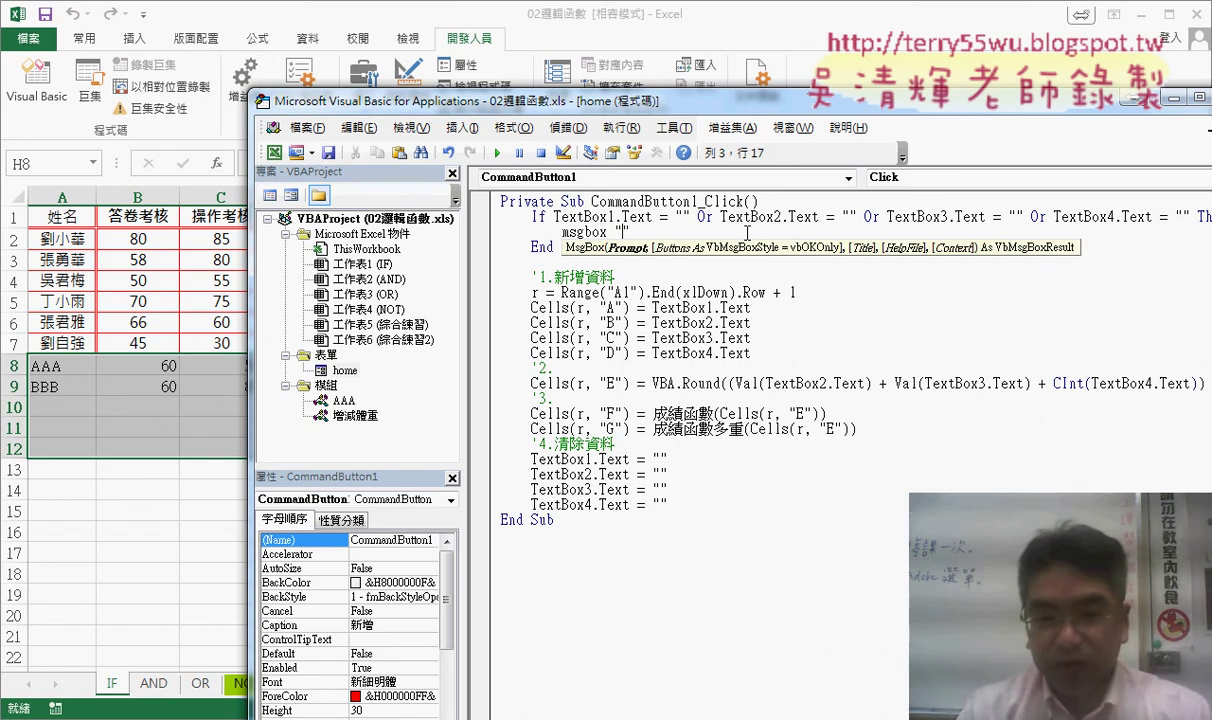
{"action": "type", "text": "7"}
{"action": "key", "text": "BackSpace"}
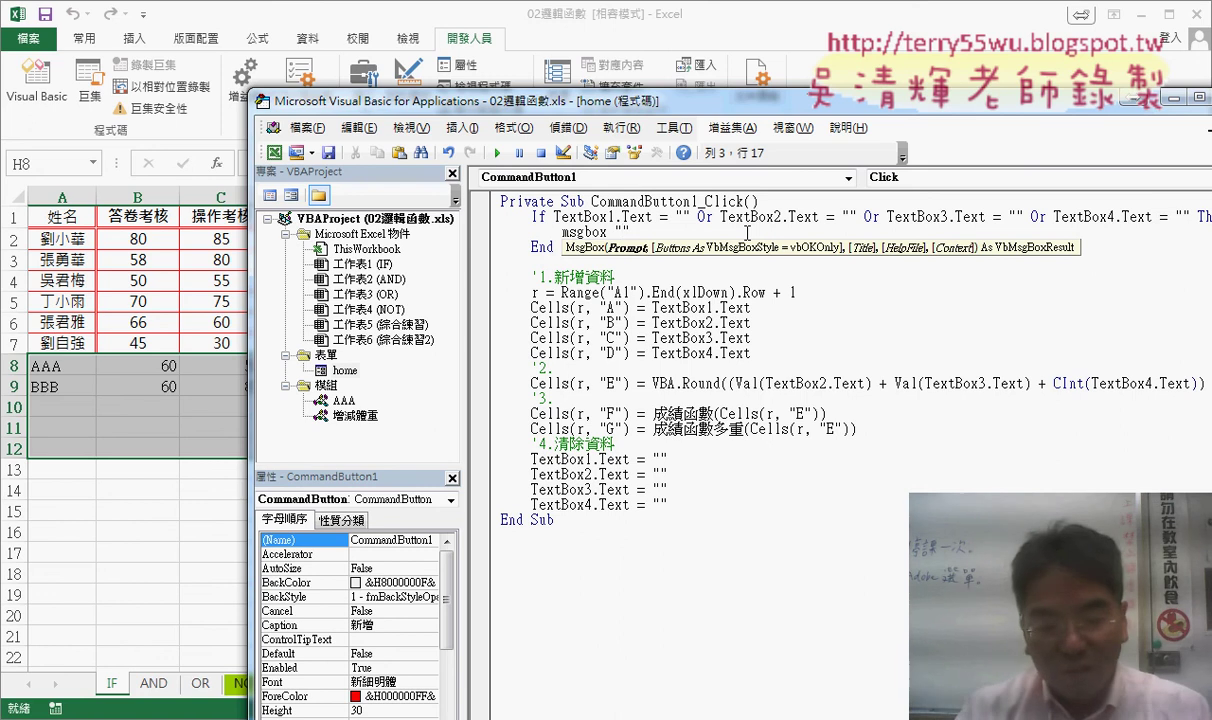
{"action": "type", "text": "請"}
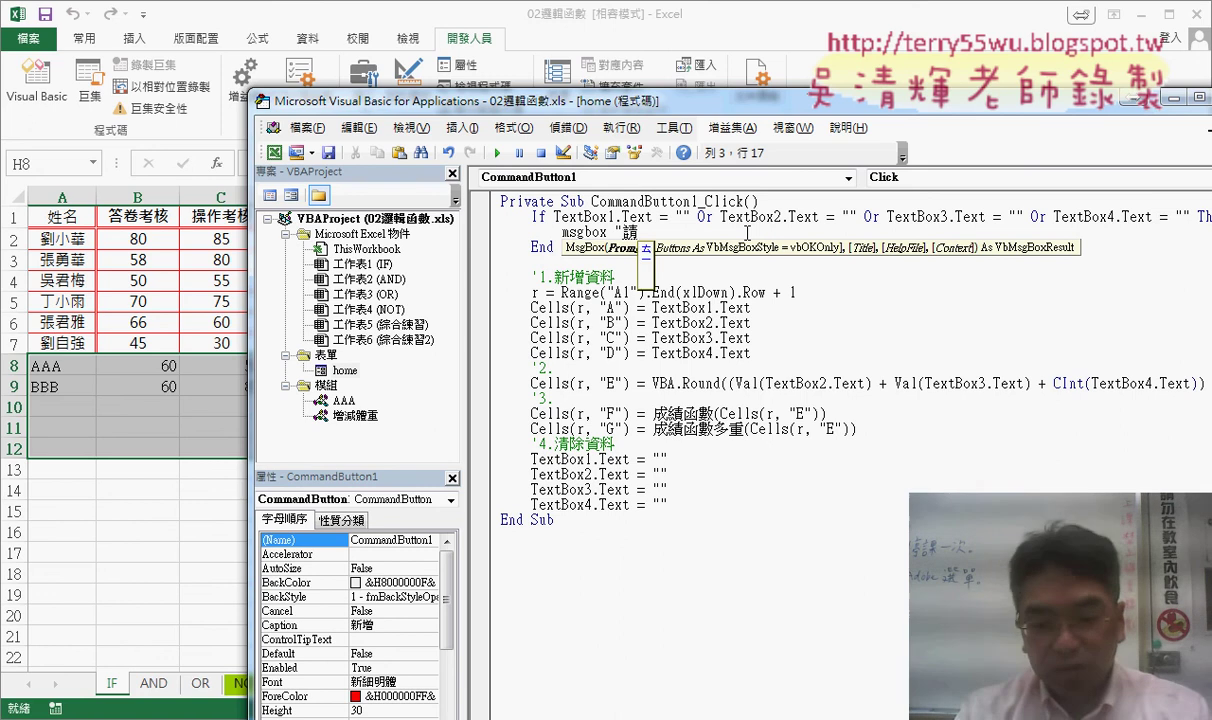
{"action": "type", "text": "填ㄒ"}
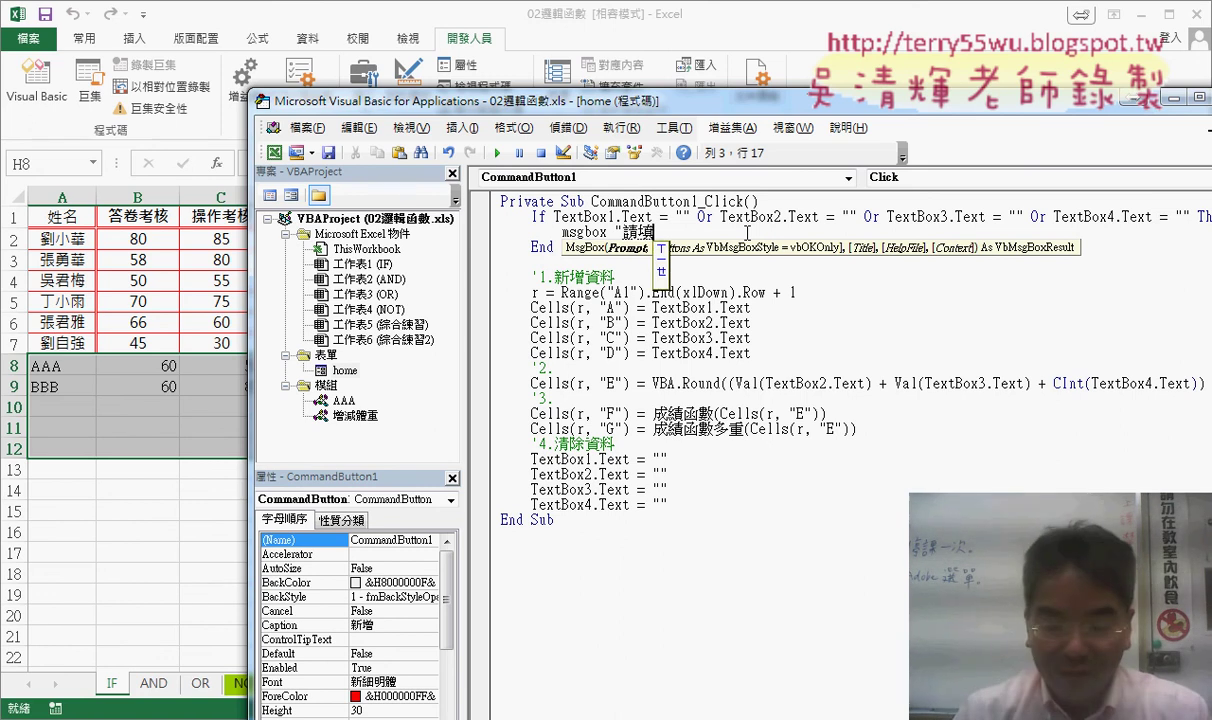
{"action": "type", "text": "寫"}
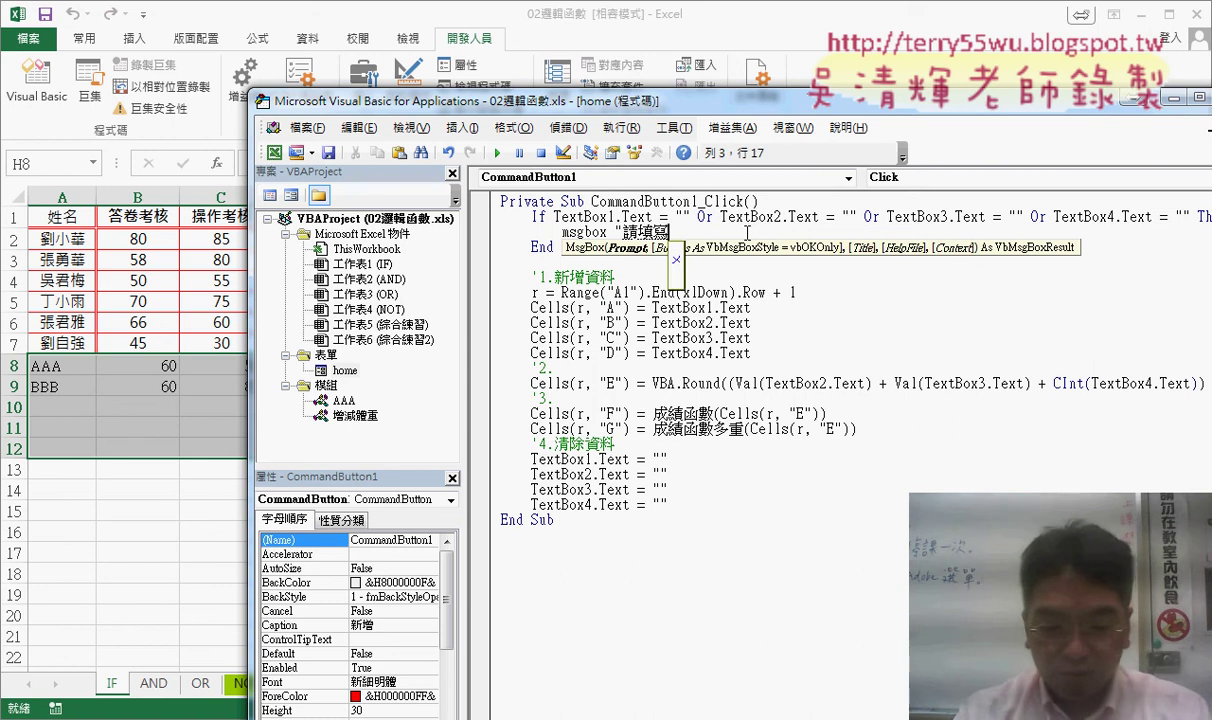
{"action": "type", "text": "完ㄓㄥ"}
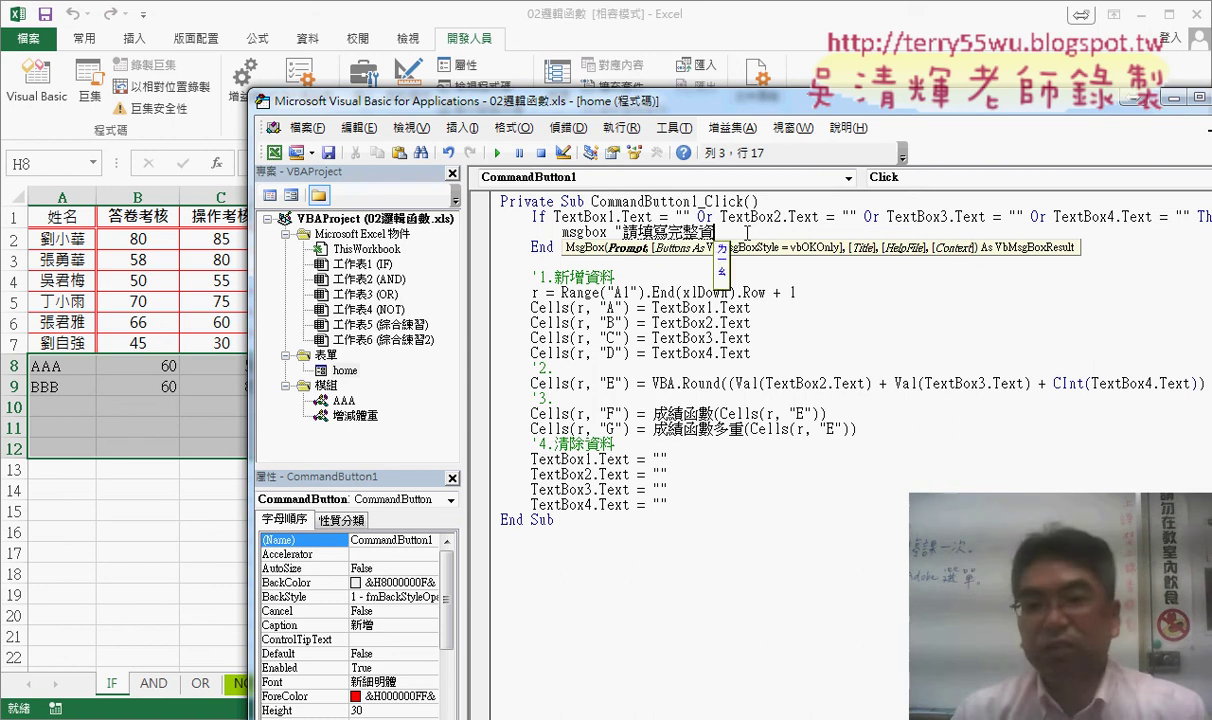
{"action": "type", "text": "整資料!"}
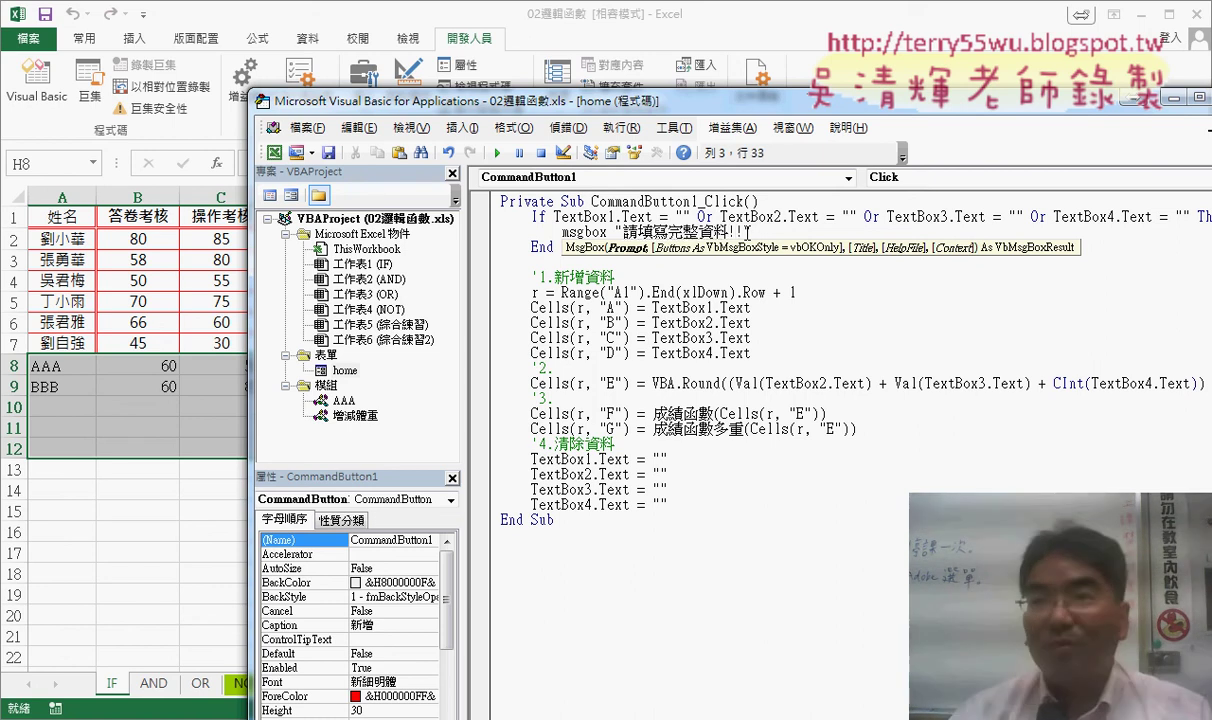
{"action": "type", "text": "!!"}
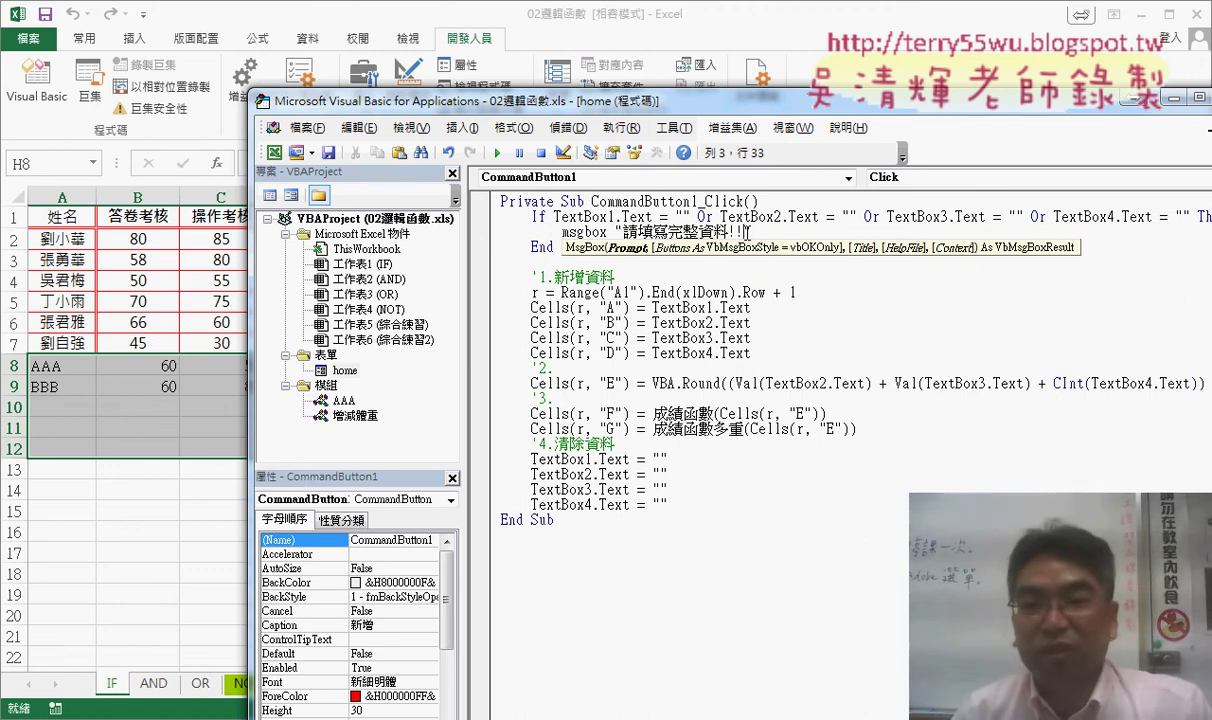
Step: Commit the MsgBox line, switch to English input, and begin typing exit sub below it
{"action": "left_click", "coordinate": [802, 230]}
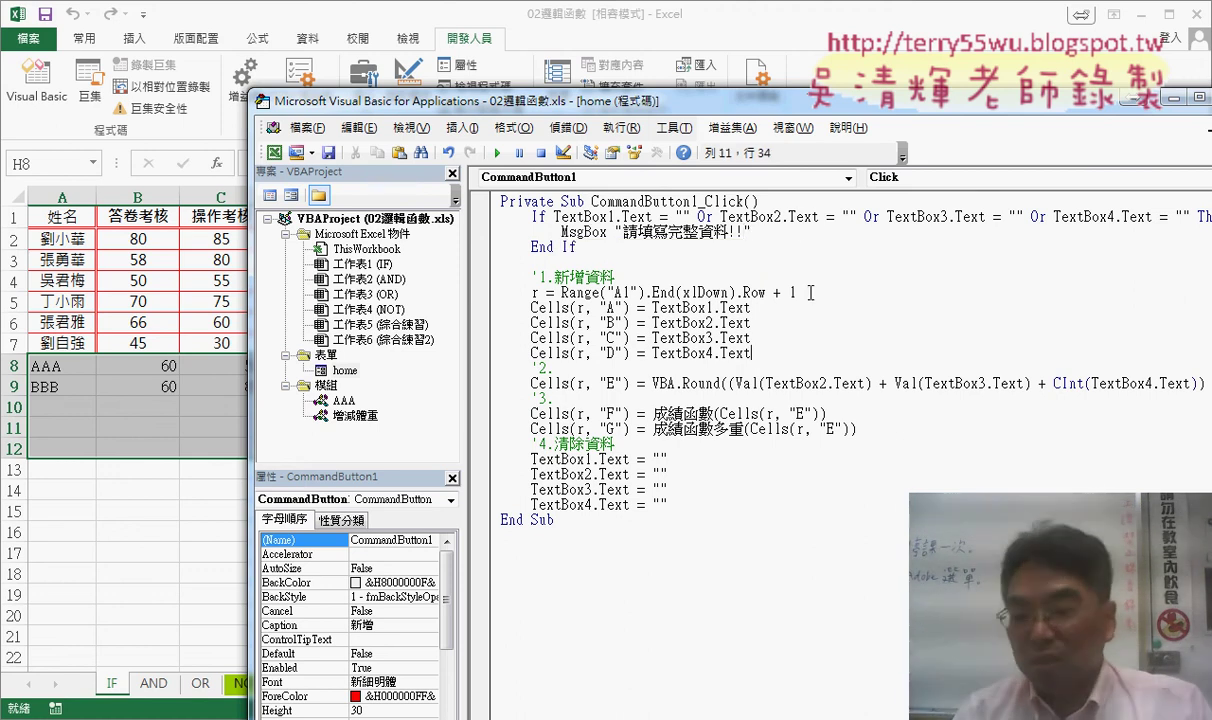
{"action": "key", "text": "Return"}
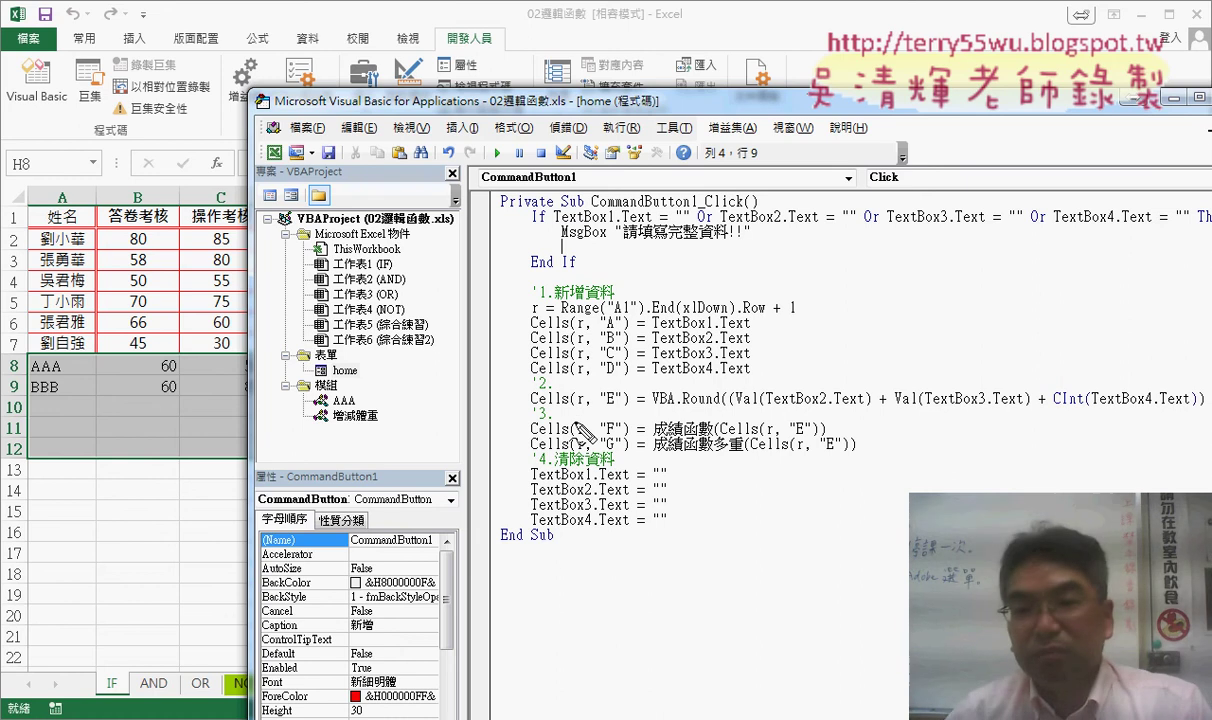
{"action": "mouse_move", "coordinate": [563, 258]}
{"action": "left_mouse_down"}
{"action": "mouse_move", "coordinate": [600, 260]}
{"action": "mouse_move", "coordinate": [484, 534]}
{"action": "left_mouse_up"}
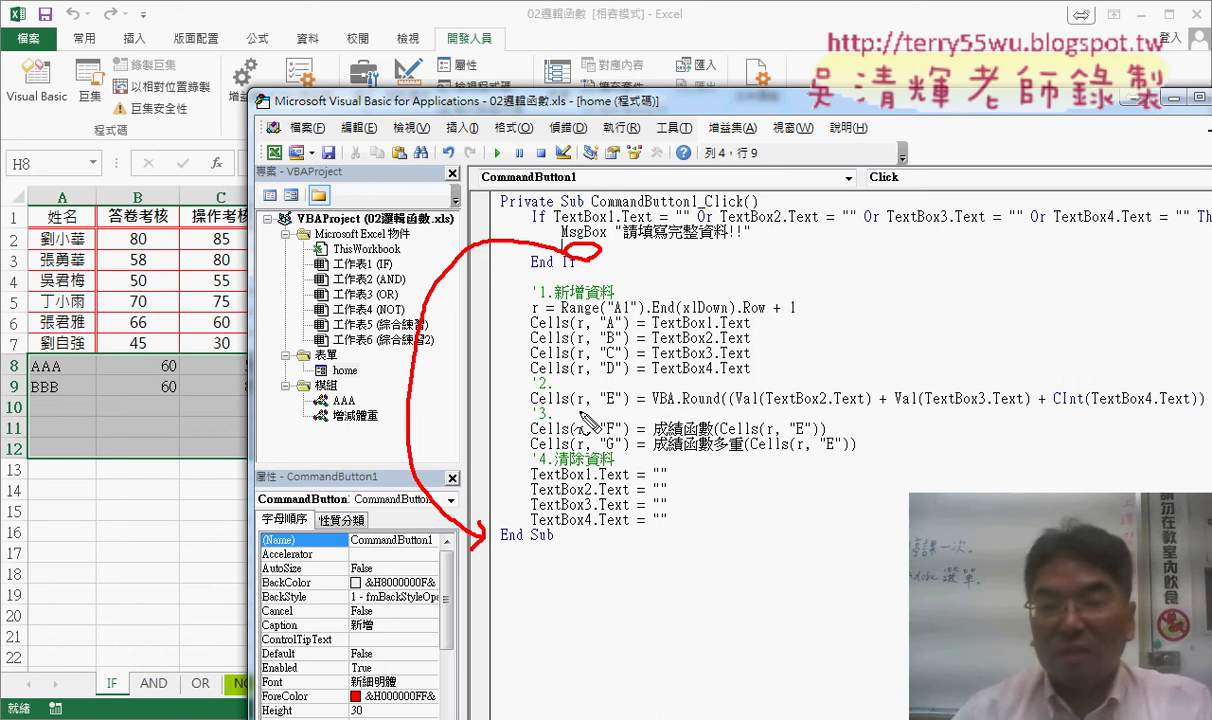
{"action": "key", "text": "Escape"}
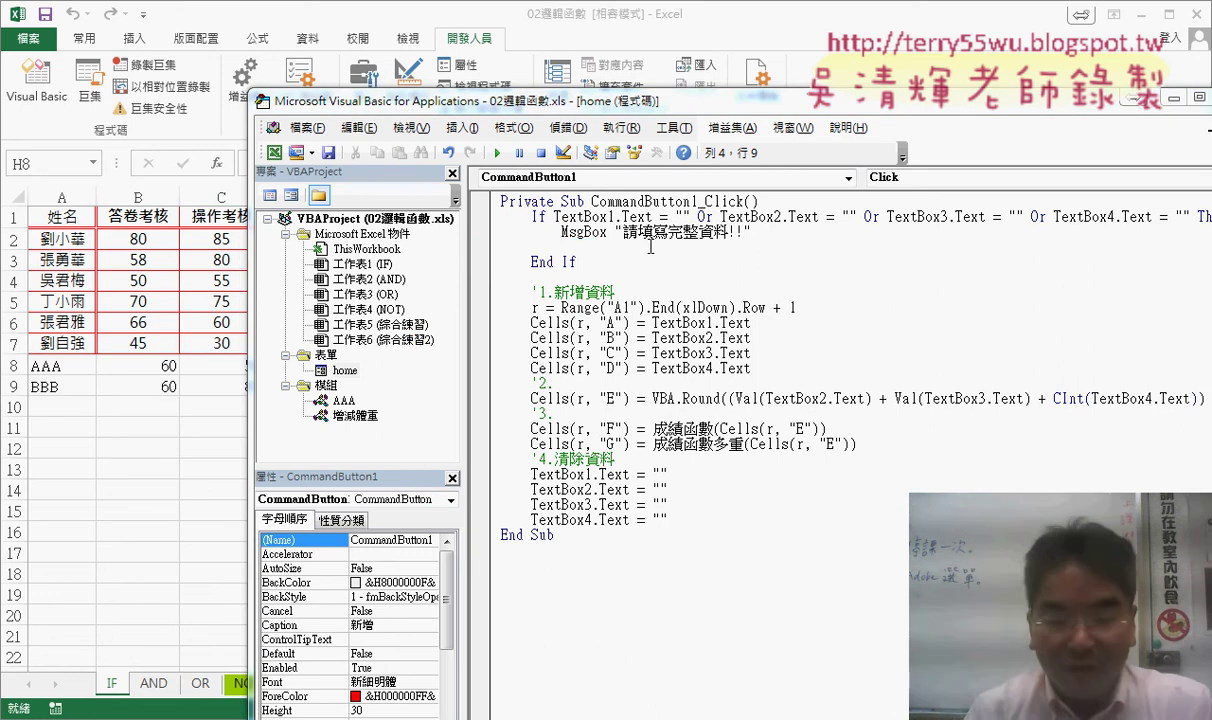
{"action": "key", "text": "ctrl+space"}
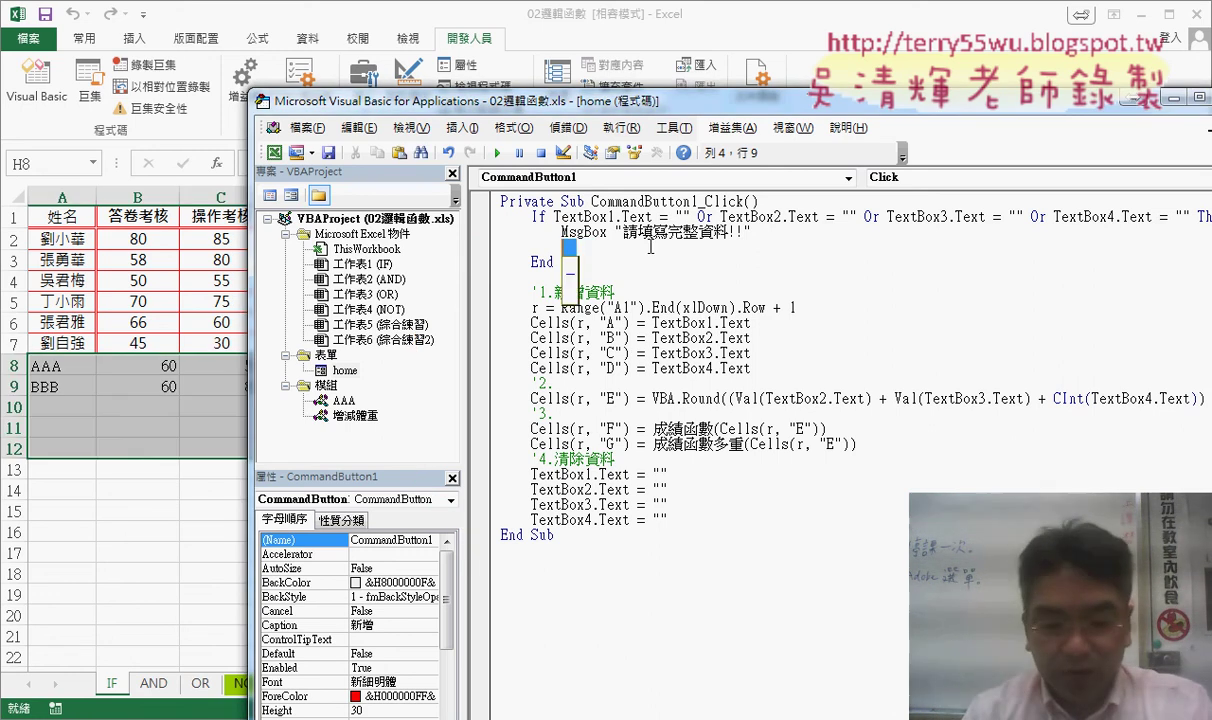
{"action": "type", "text": "exit"}
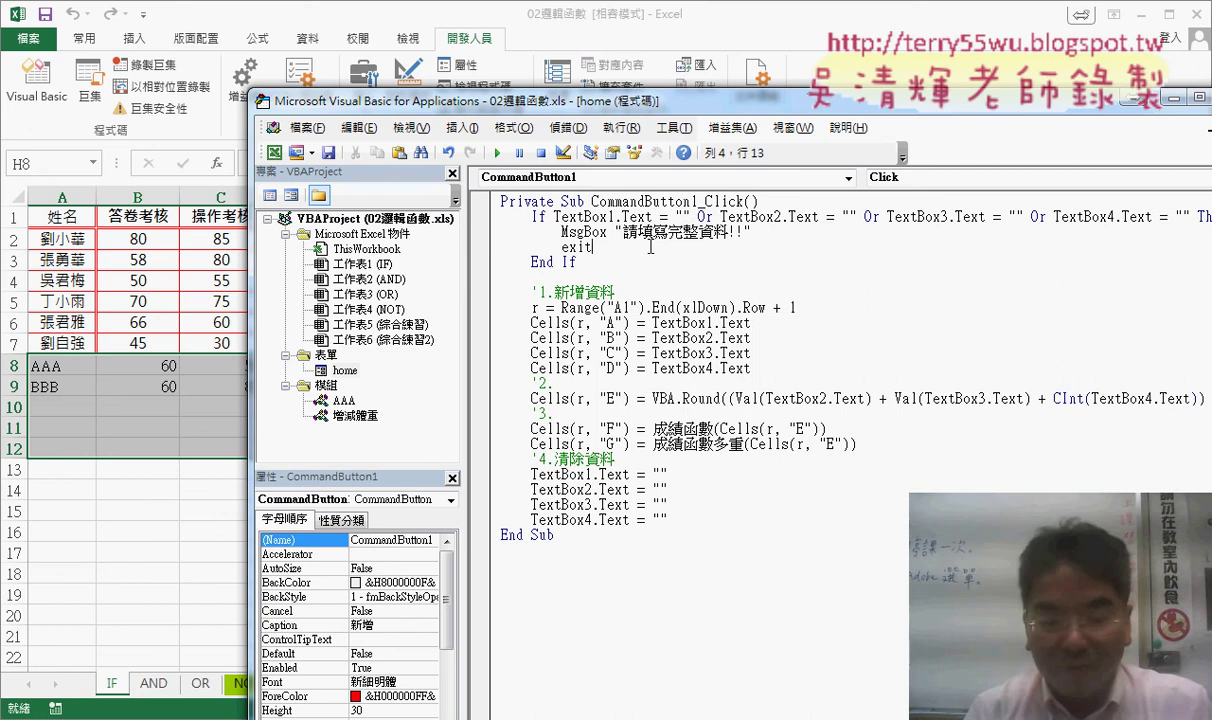
{"action": "type", "text": " sub"}
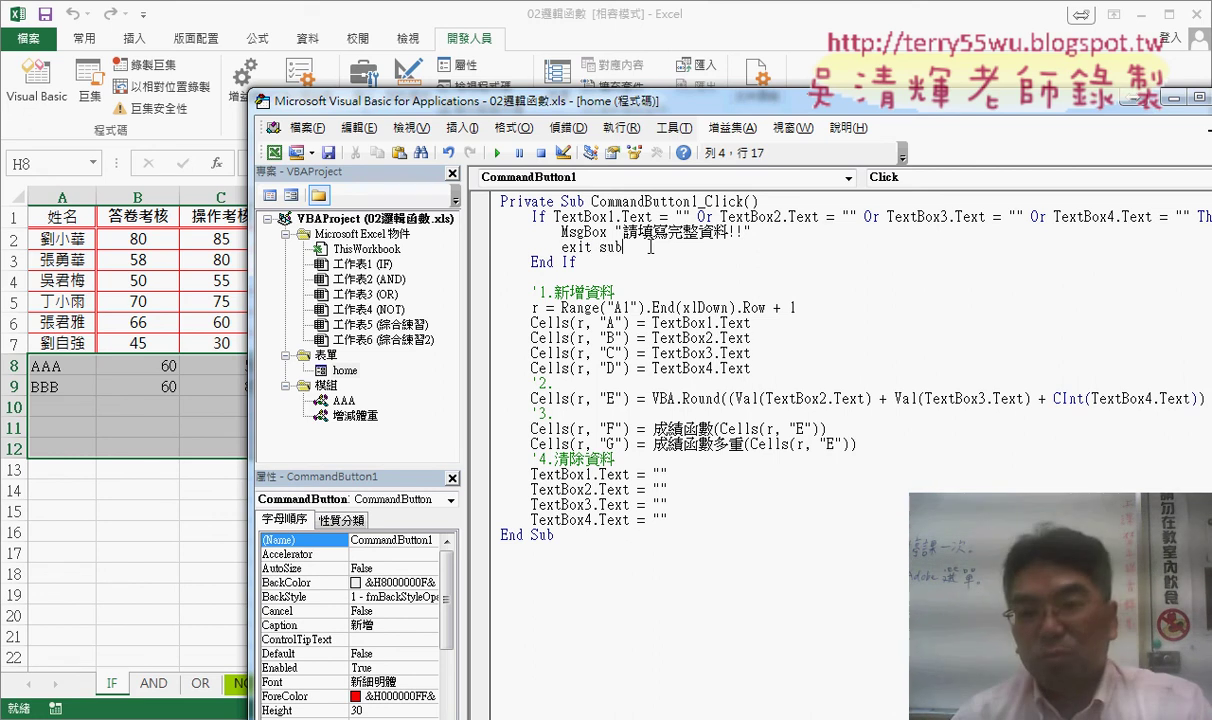
Step: Complete the Exit Sub line under the MsgBox and highlight the statement
{"action": "left_click_drag", "start_coordinate": [630, 250], "coordinate": [604, 250]}
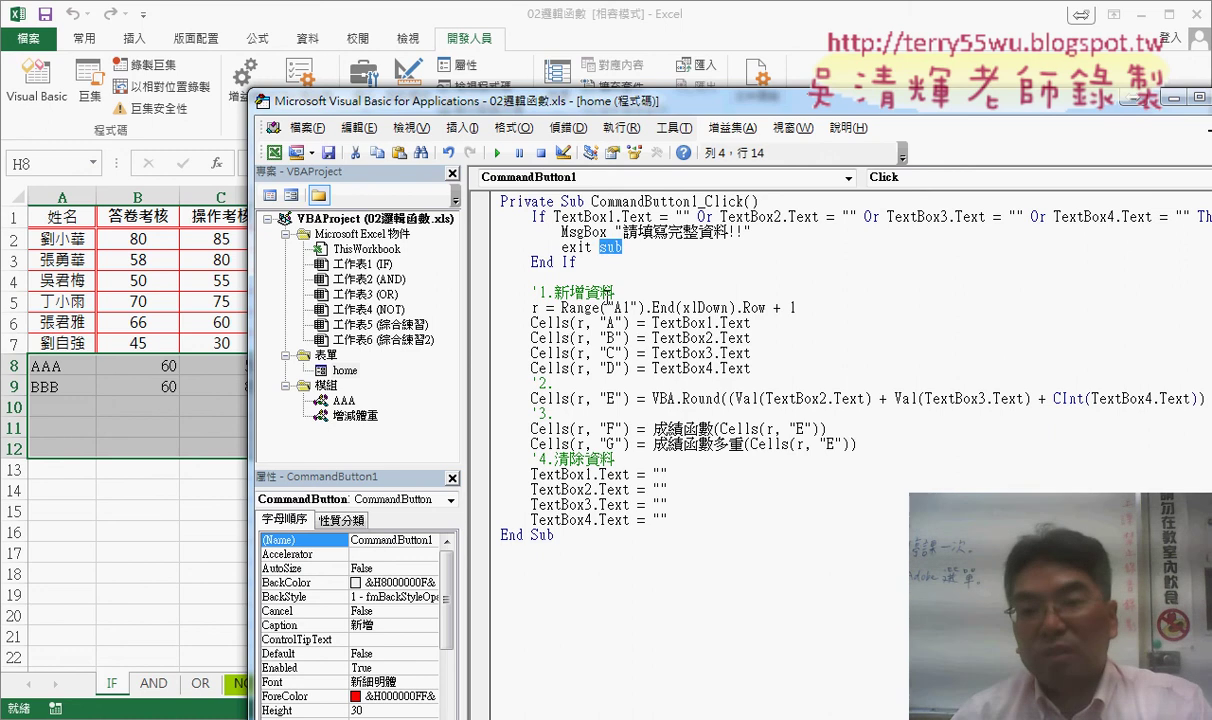
{"action": "left_click_drag", "start_coordinate": [622, 247], "coordinate": [562, 250]}
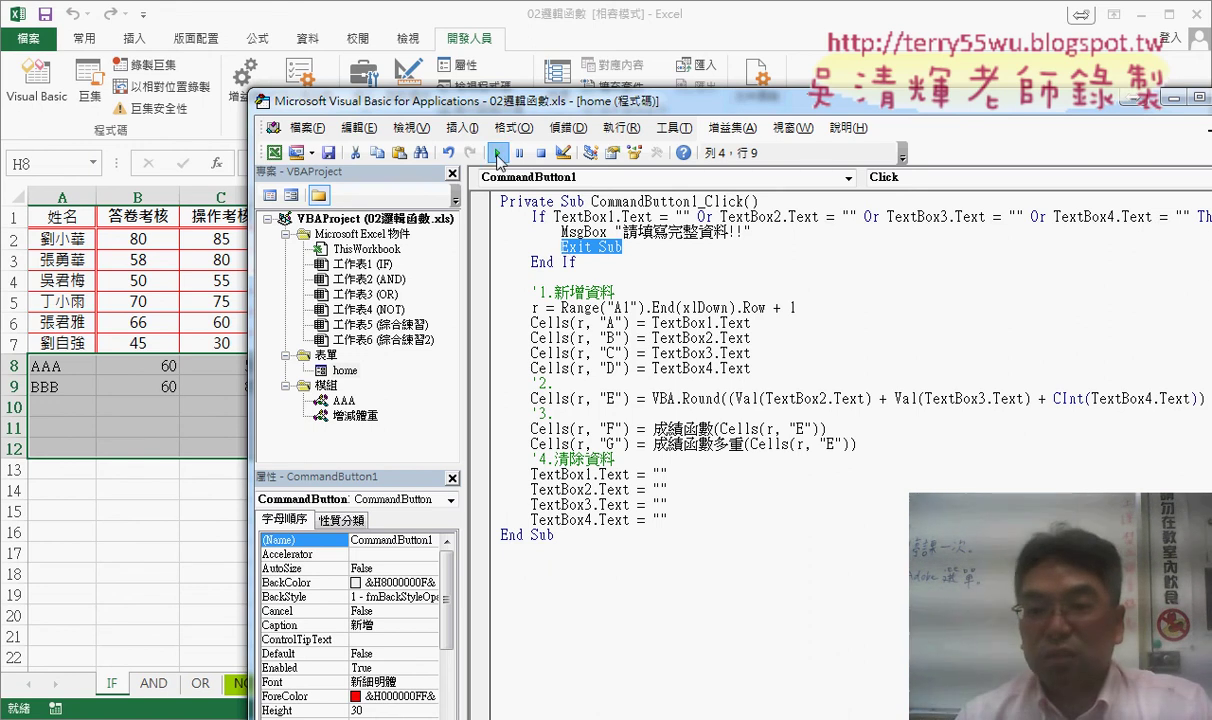
Step: Run the form and confirm 新增 with all fields empty shows the warning
{"action": "left_click", "coordinate": [496, 152]}
{"action": "left_click", "coordinate": [740, 300]}
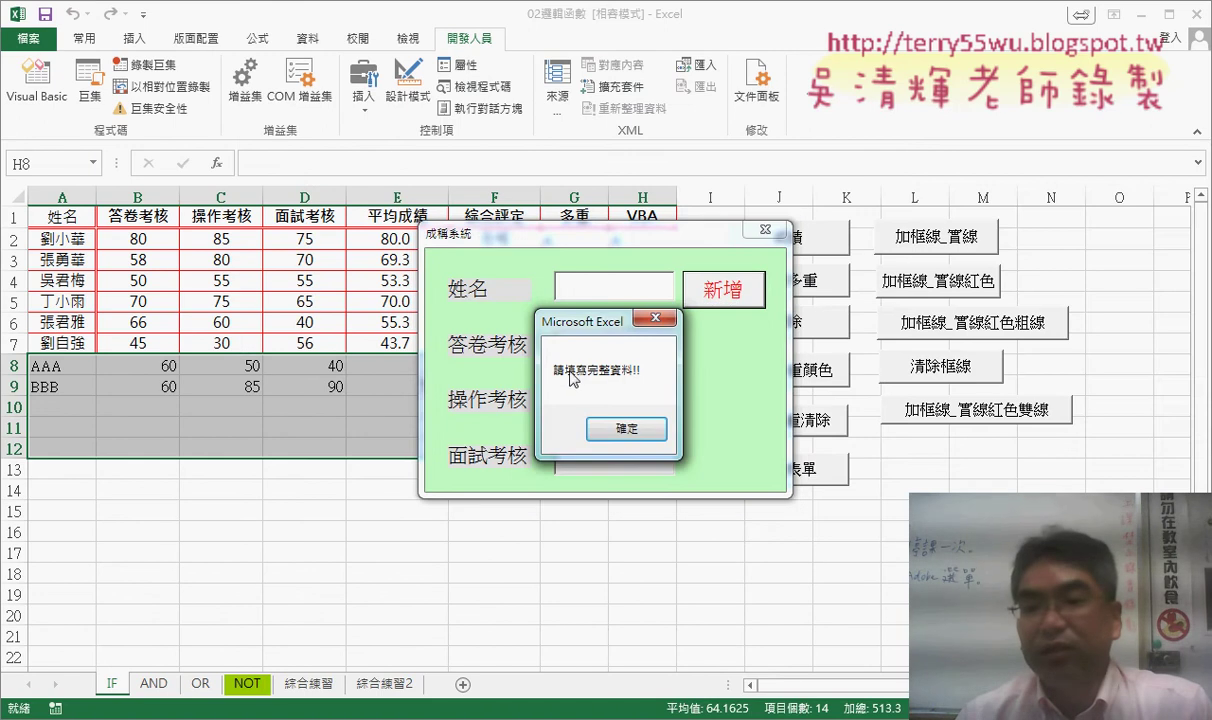
{"action": "left_click", "coordinate": [636, 427]}
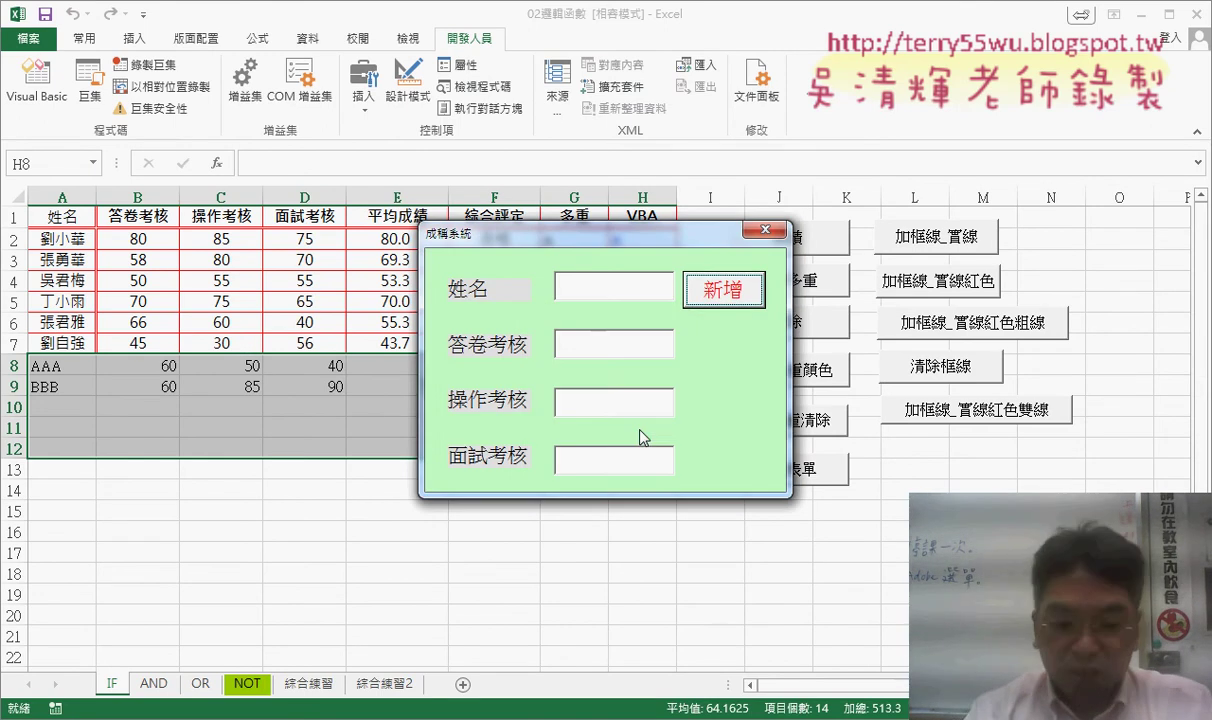
Step: Enter CCC with scores 80, 60, 80, confirming a missing score is rejected, and add it as row 10
{"action": "left_click", "coordinate": [624, 289]}
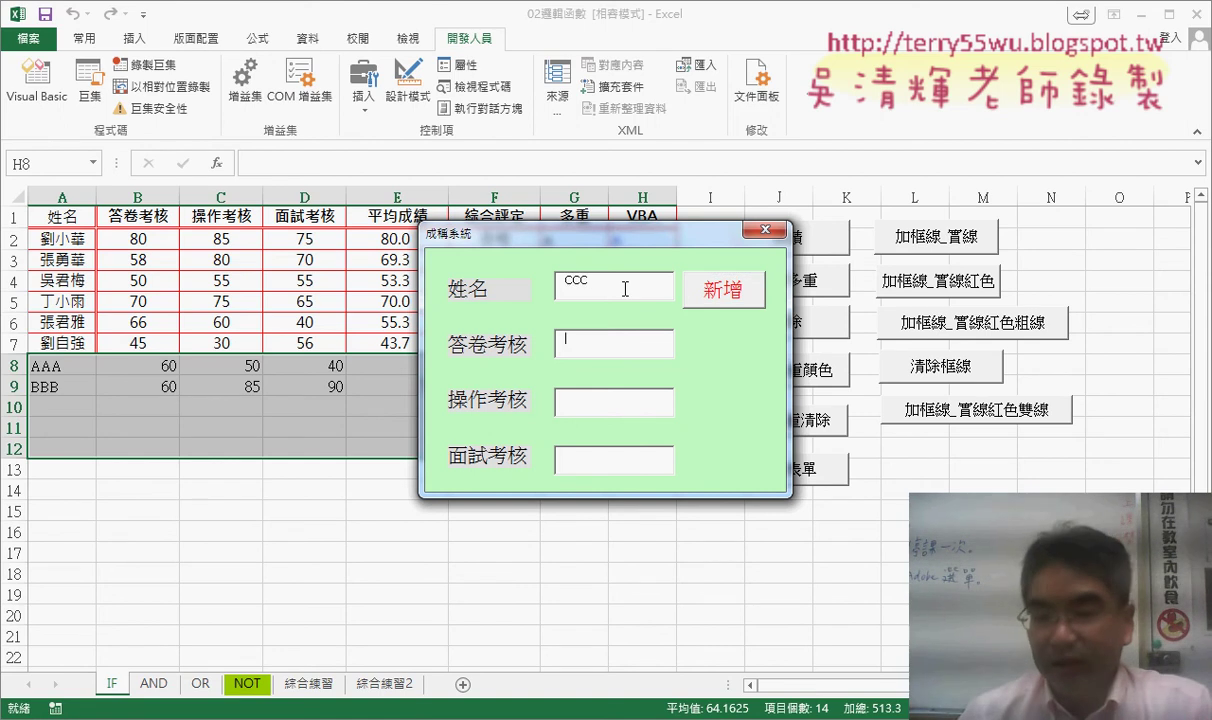
{"action": "left_click", "coordinate": [614, 343]}
{"action": "type", "text": "8060"}
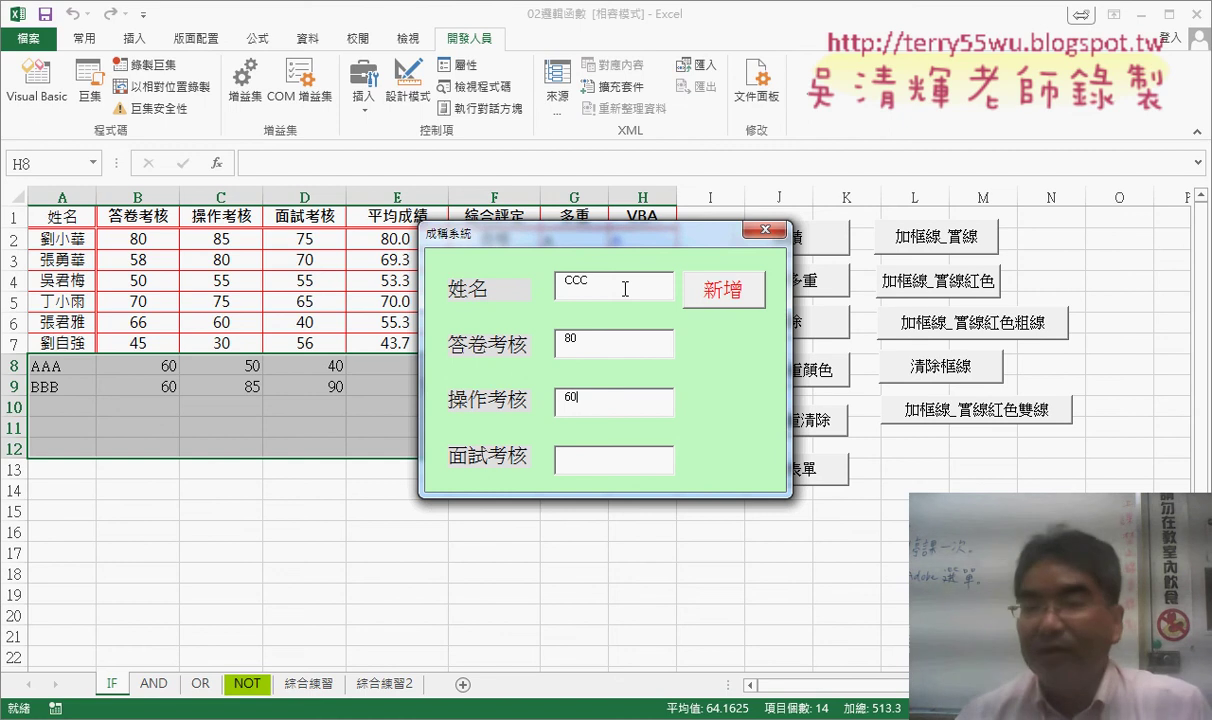
{"action": "left_click", "coordinate": [737, 293]}
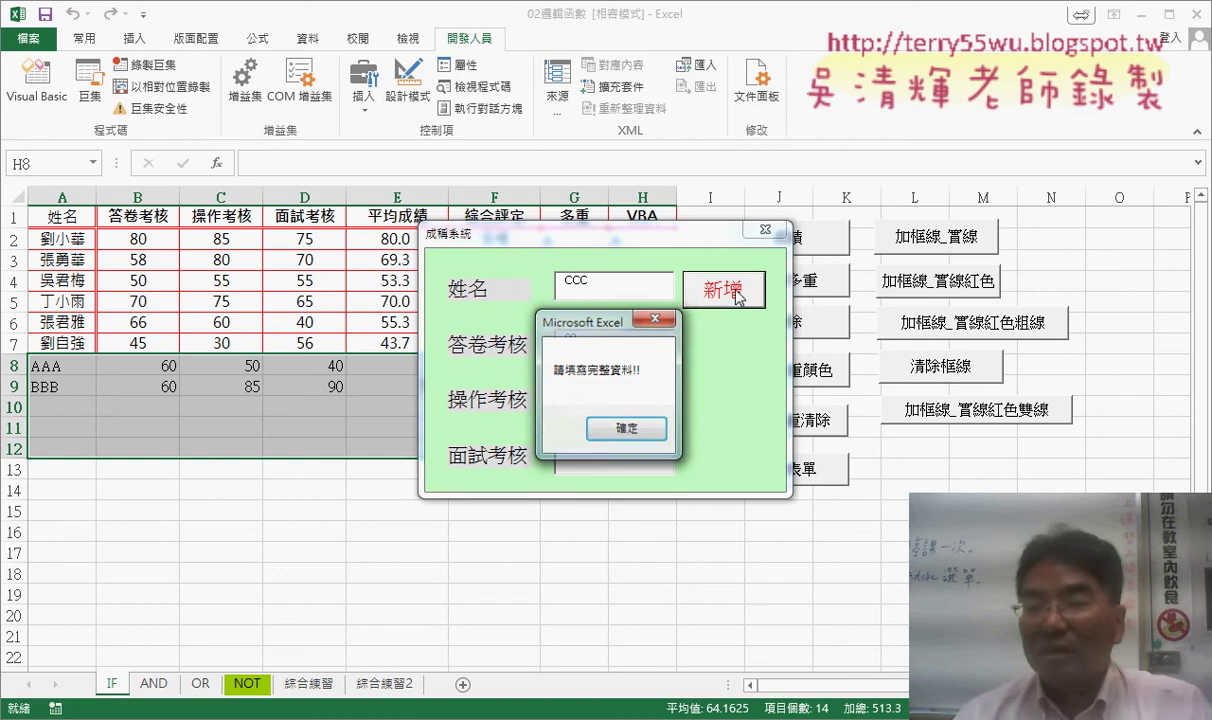
{"action": "left_click", "coordinate": [627, 428]}
{"action": "type", "text": "80"}
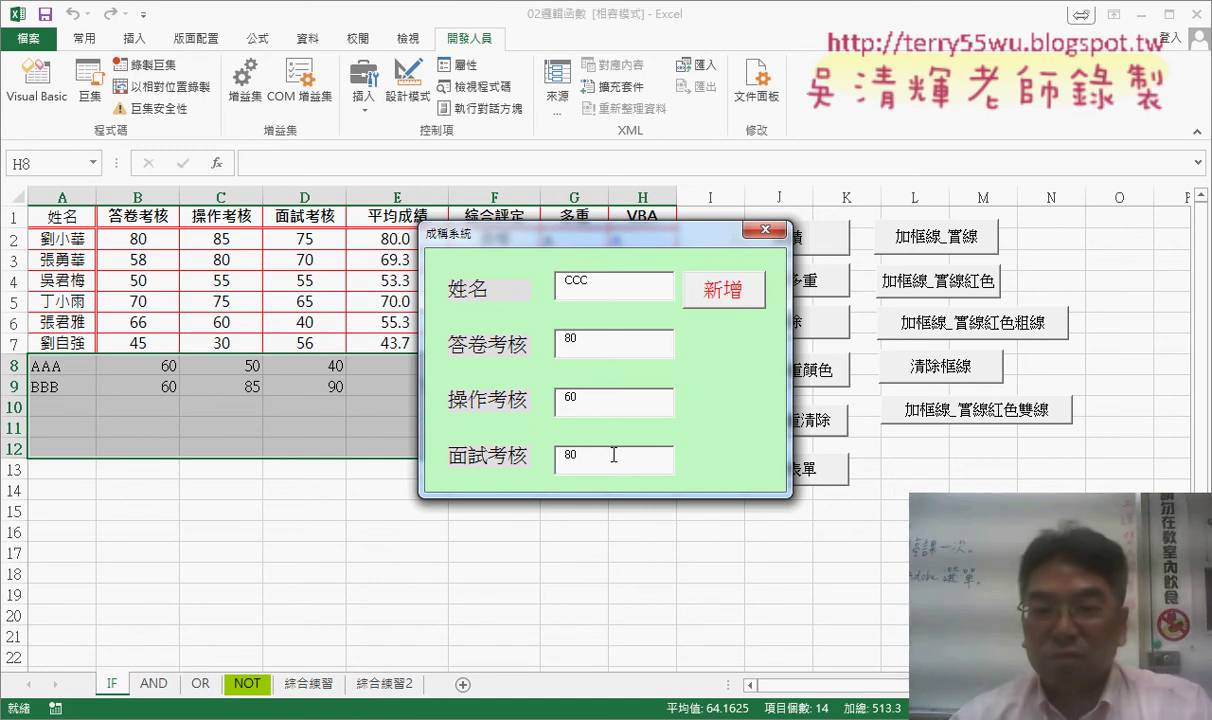
{"action": "left_click", "coordinate": [735, 293]}
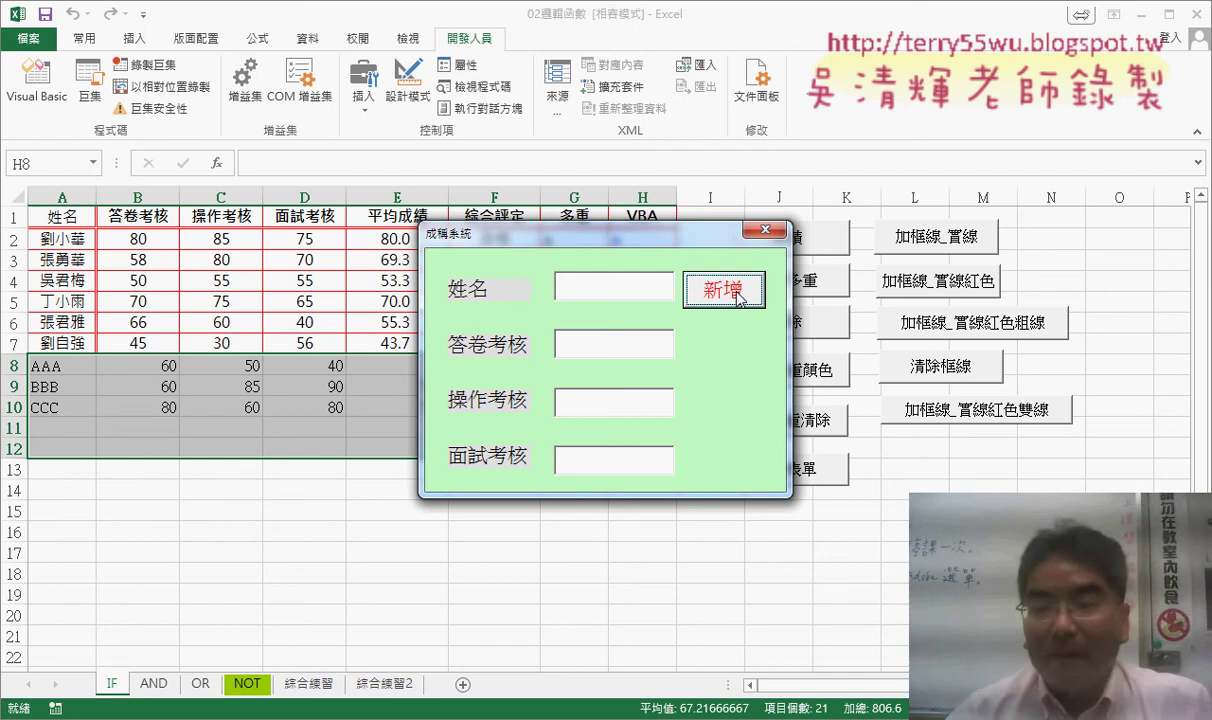
Step: Add DDD with scores DD, 50, 60, then move the form to see row 11's 36.7 and 不合格
{"action": "left_click", "coordinate": [619, 350]}
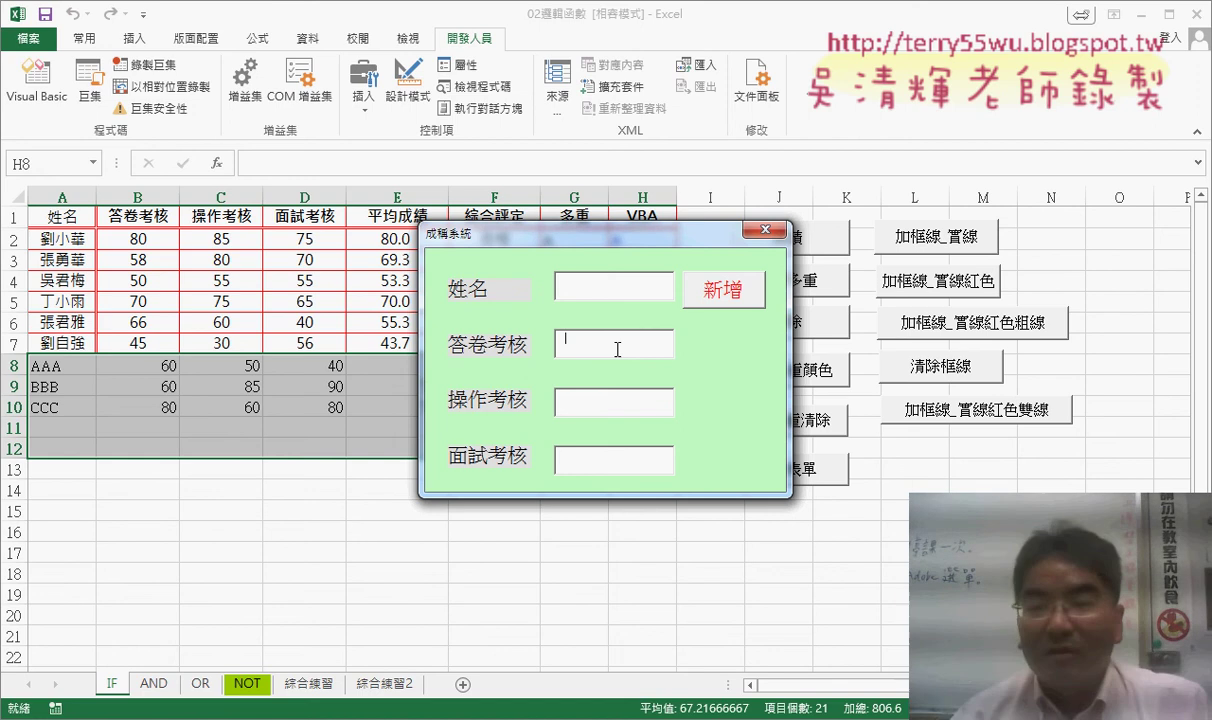
{"action": "key", "text": "Tab"}
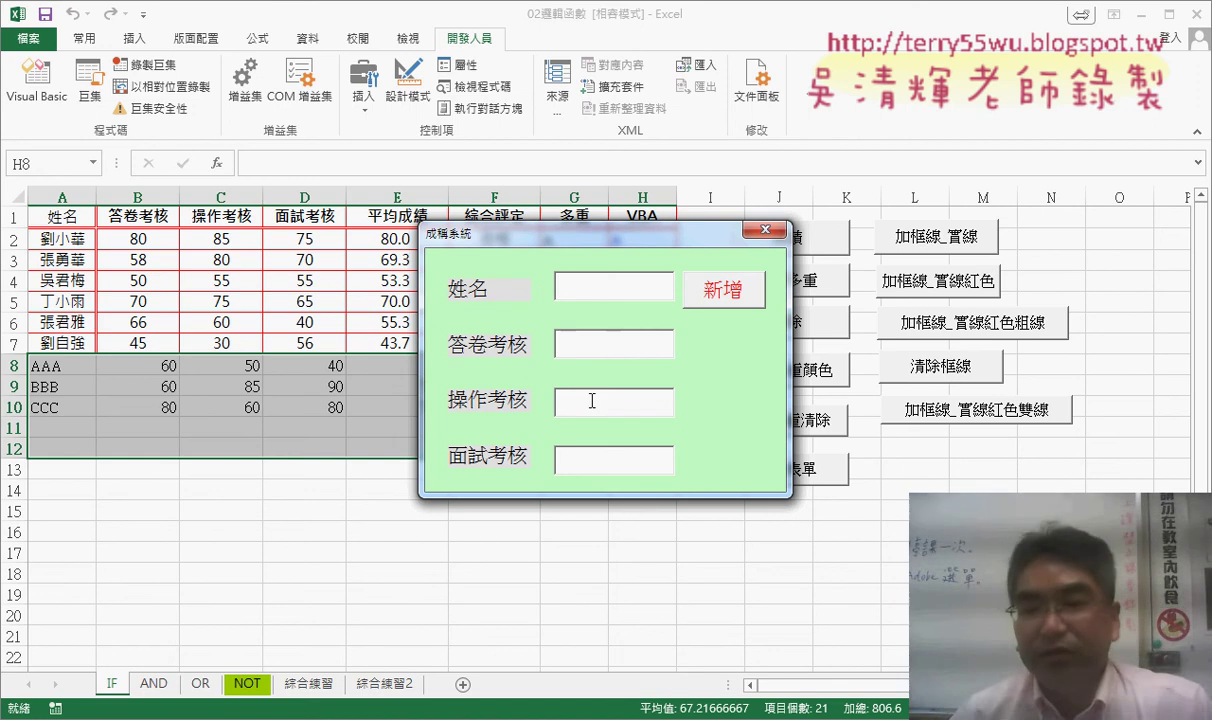
{"action": "key", "text": "Tab"}
{"action": "left_click", "coordinate": [601, 286]}
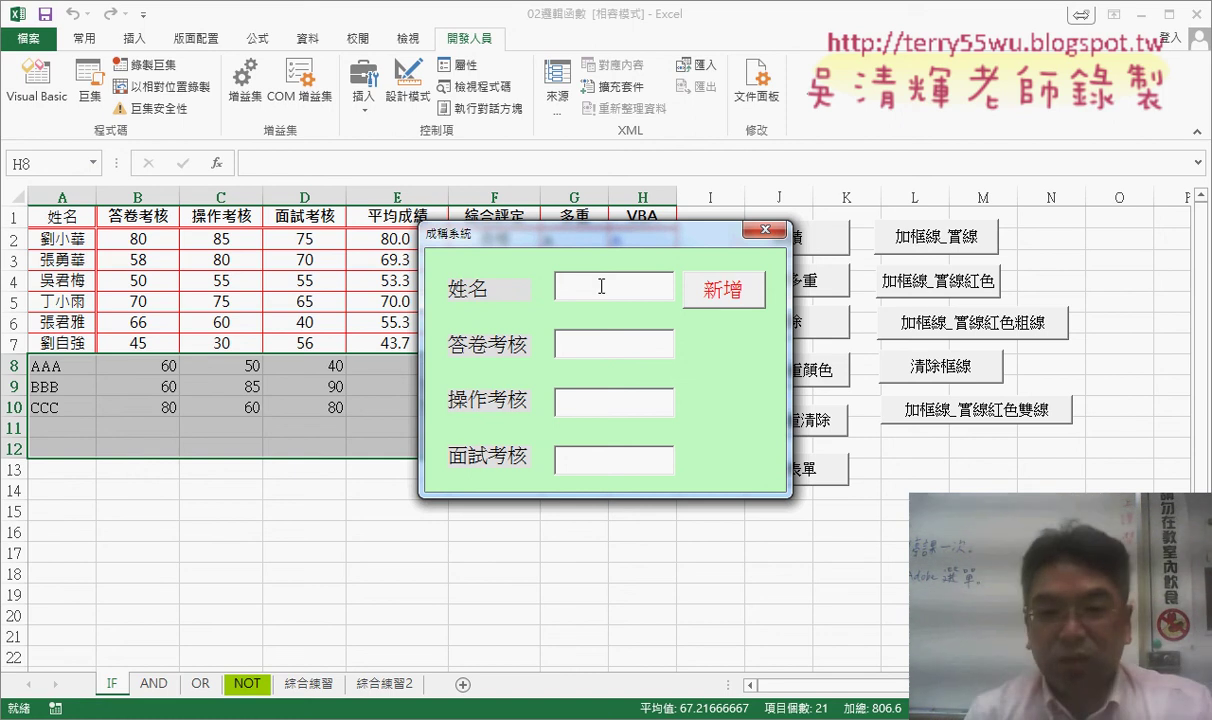
{"action": "type", "text": "DDD"}
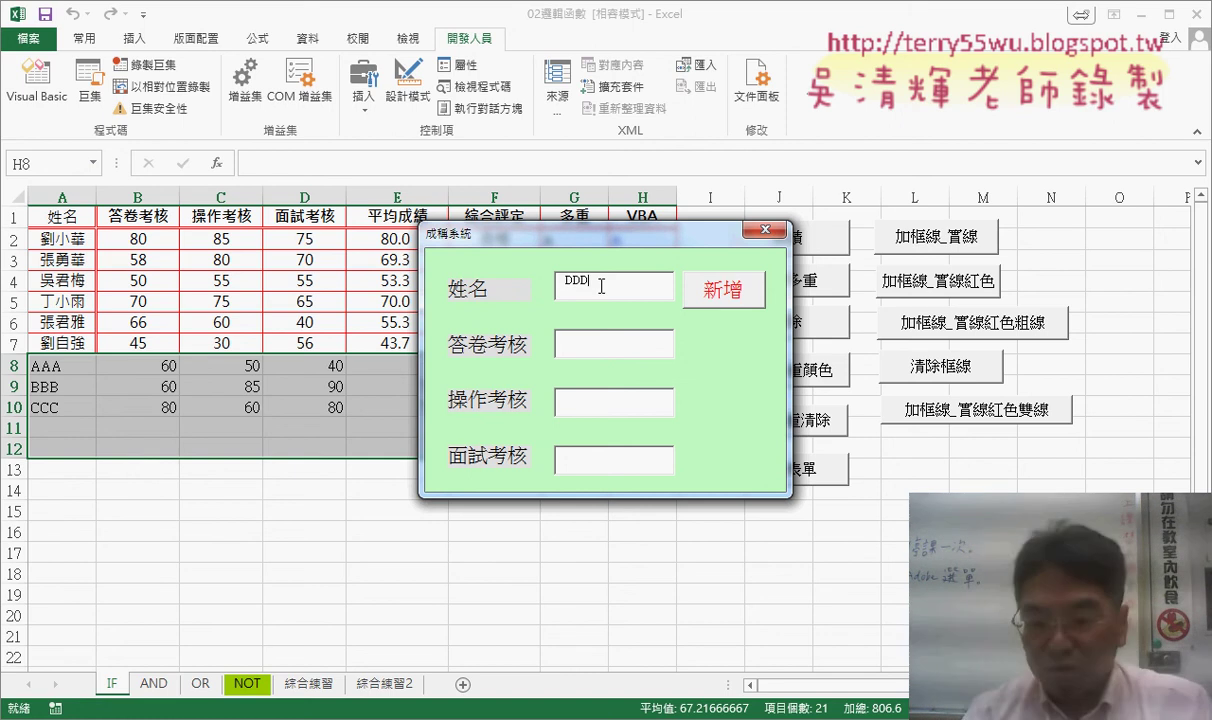
{"action": "key", "text": "Tab"}
{"action": "type", "text": "DD"}
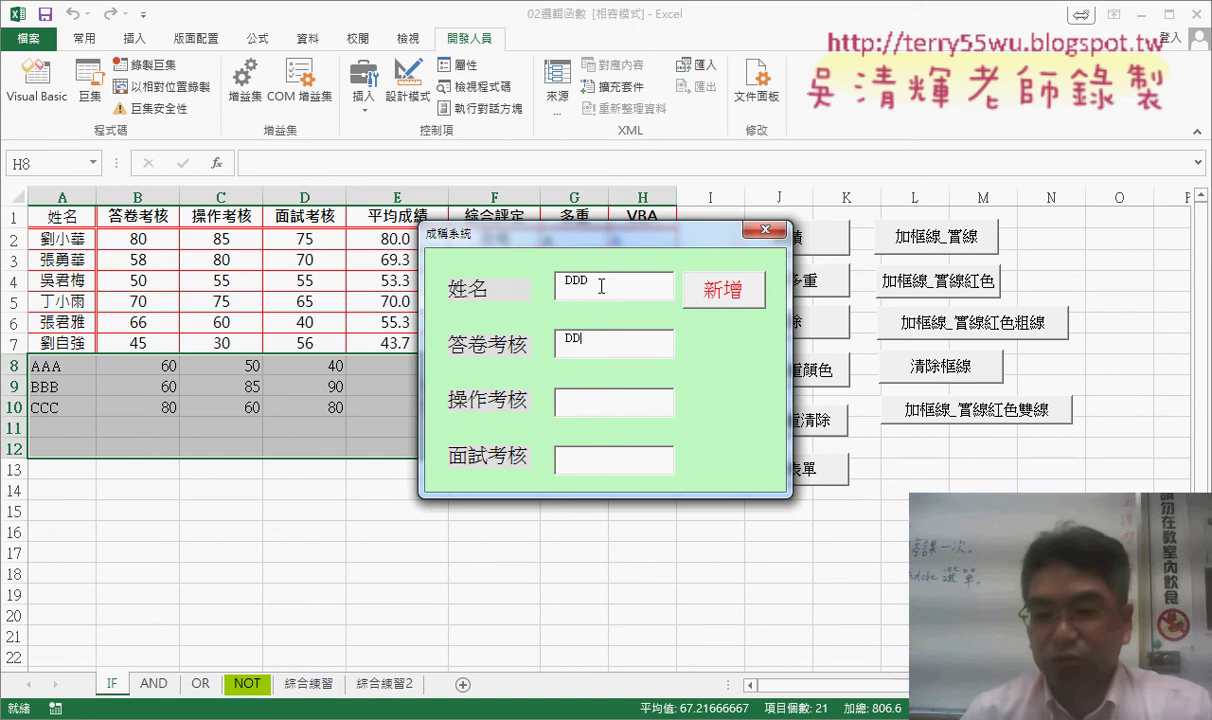
{"action": "key", "text": "Tab"}
{"action": "type", "text": "0"}
{"action": "type", "text": "60"}
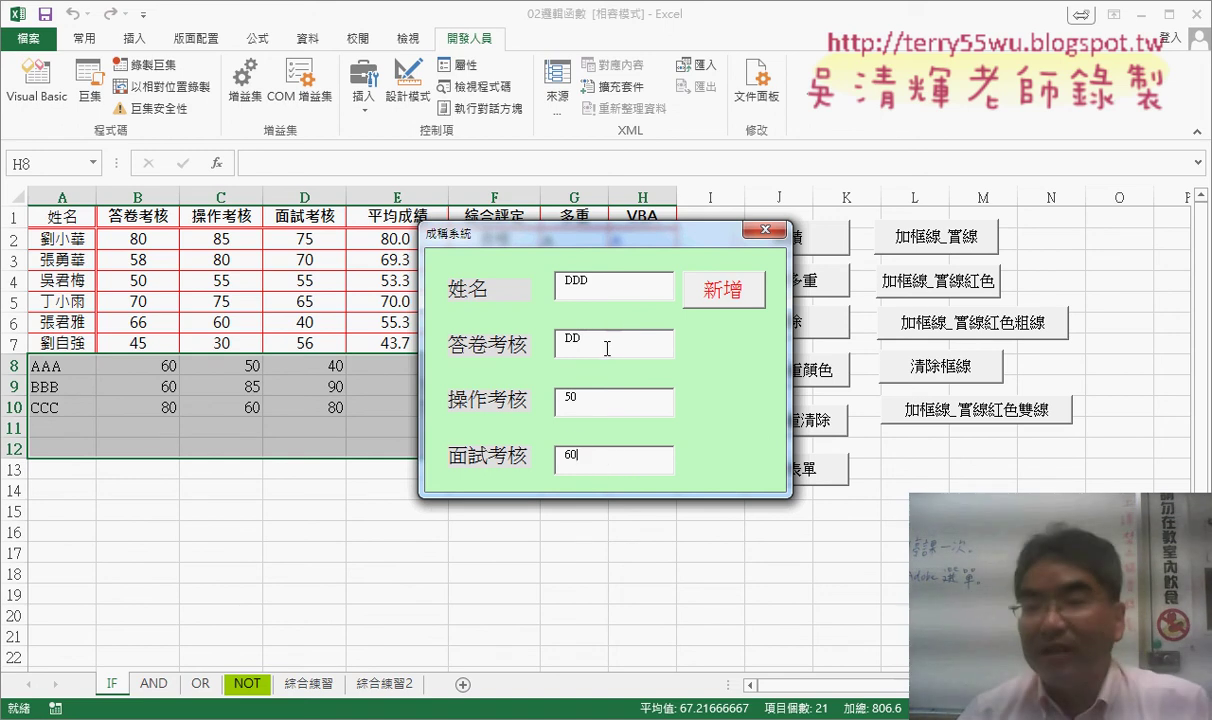
{"action": "left_click", "coordinate": [718, 303]}
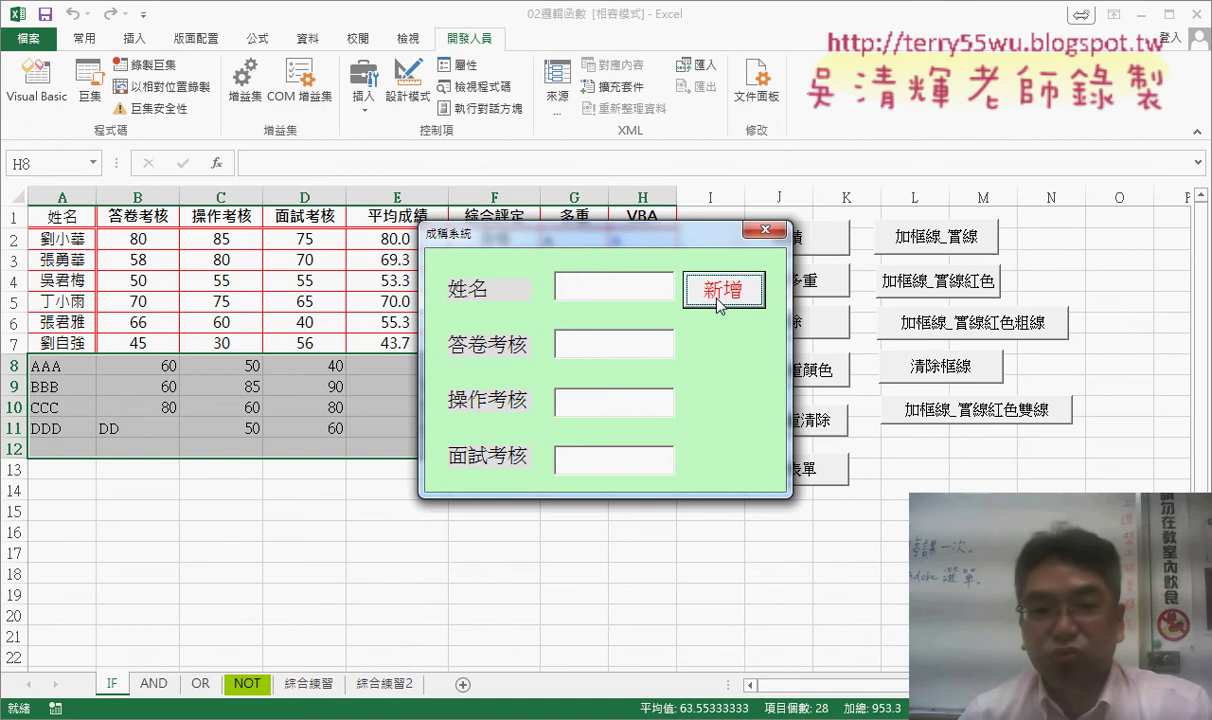
{"action": "left_click_drag", "start_coordinate": [626, 232], "coordinate": [844, 134]}
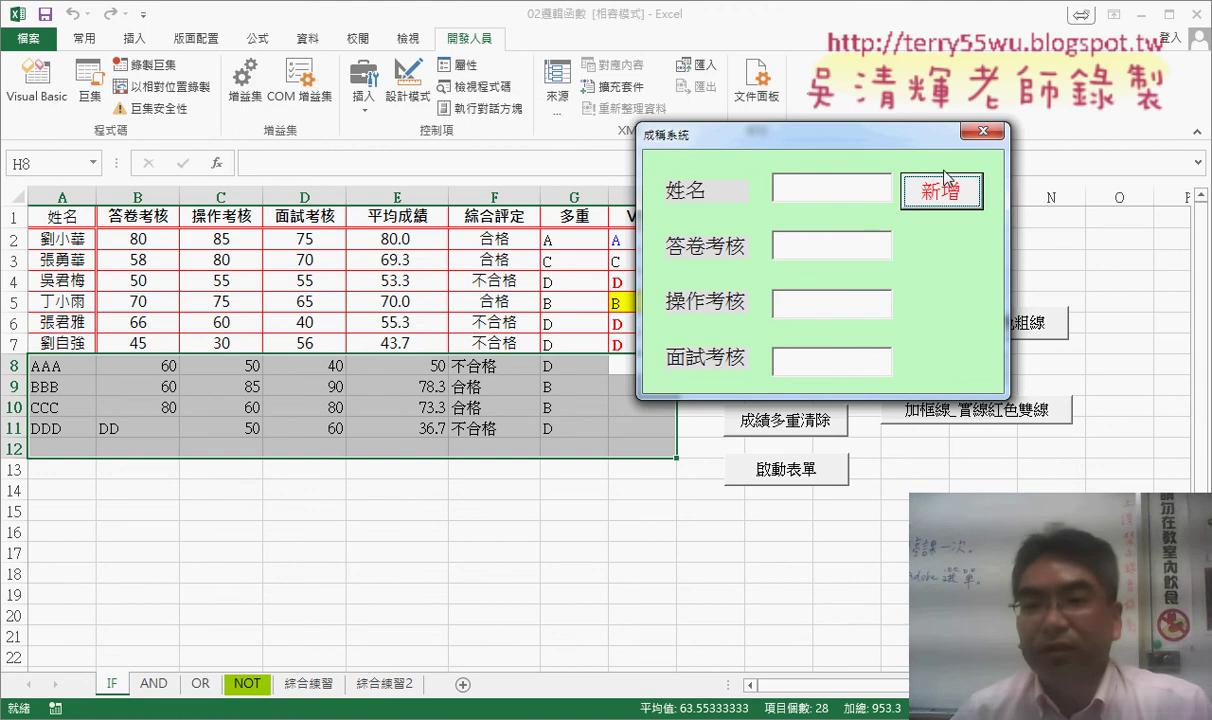
Step: Close the form, reopen the 新增 code, and add the comment '判斷空白資料 above the If block
{"action": "left_click", "coordinate": [983, 132]}
{"action": "double_click", "coordinate": [735, 236]}
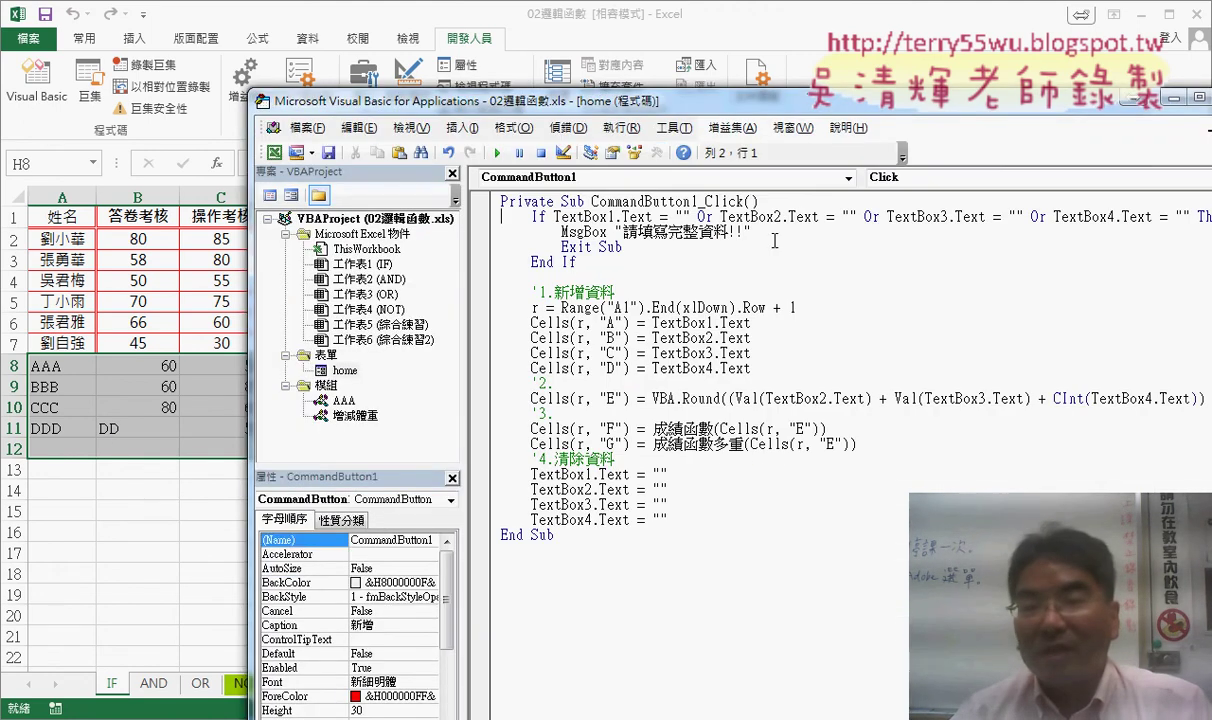
{"action": "left_click_drag", "start_coordinate": [565, 253], "coordinate": [760, 201]}
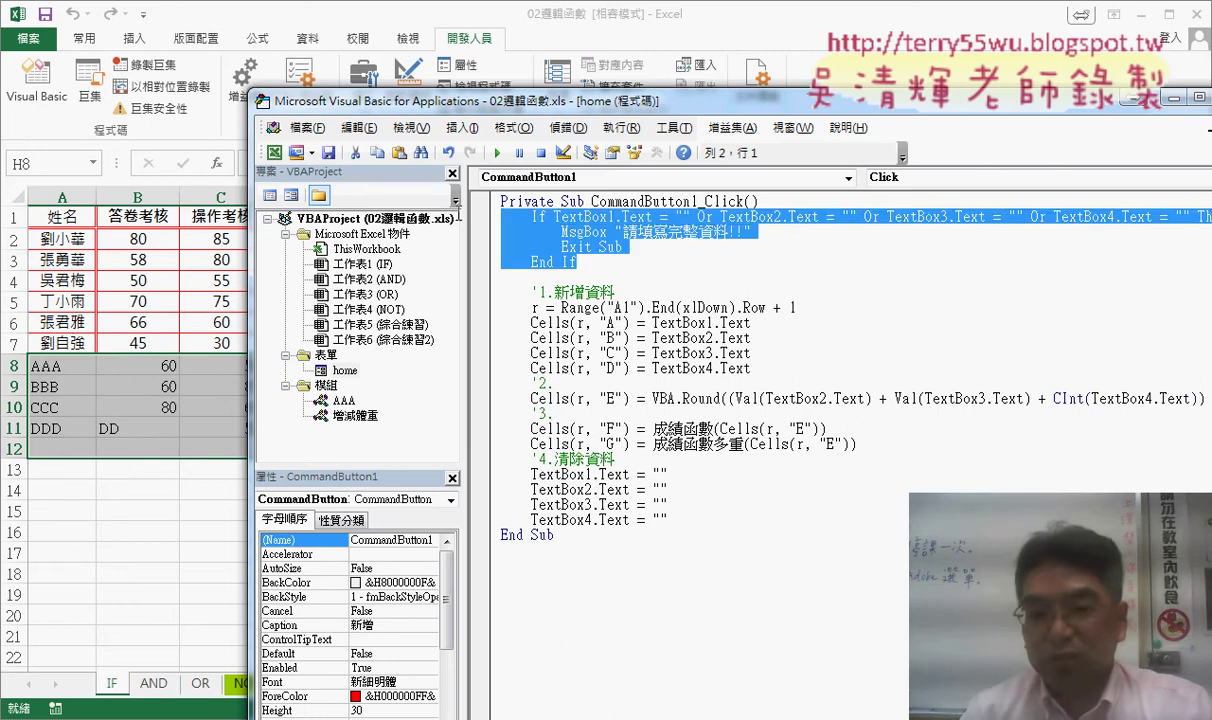
{"action": "left_click", "coordinate": [812, 201]}
{"action": "key", "text": "Return"}
{"action": "key", "text": "Tab"}
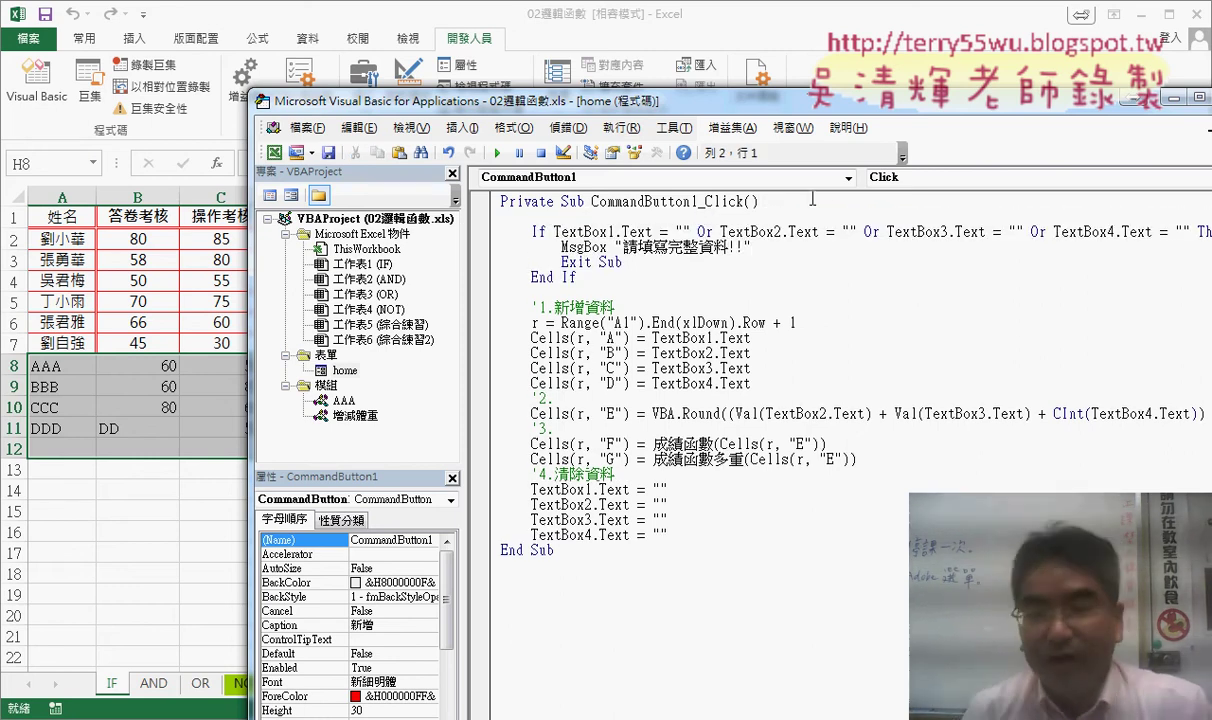
{"action": "type", "text": "'"}
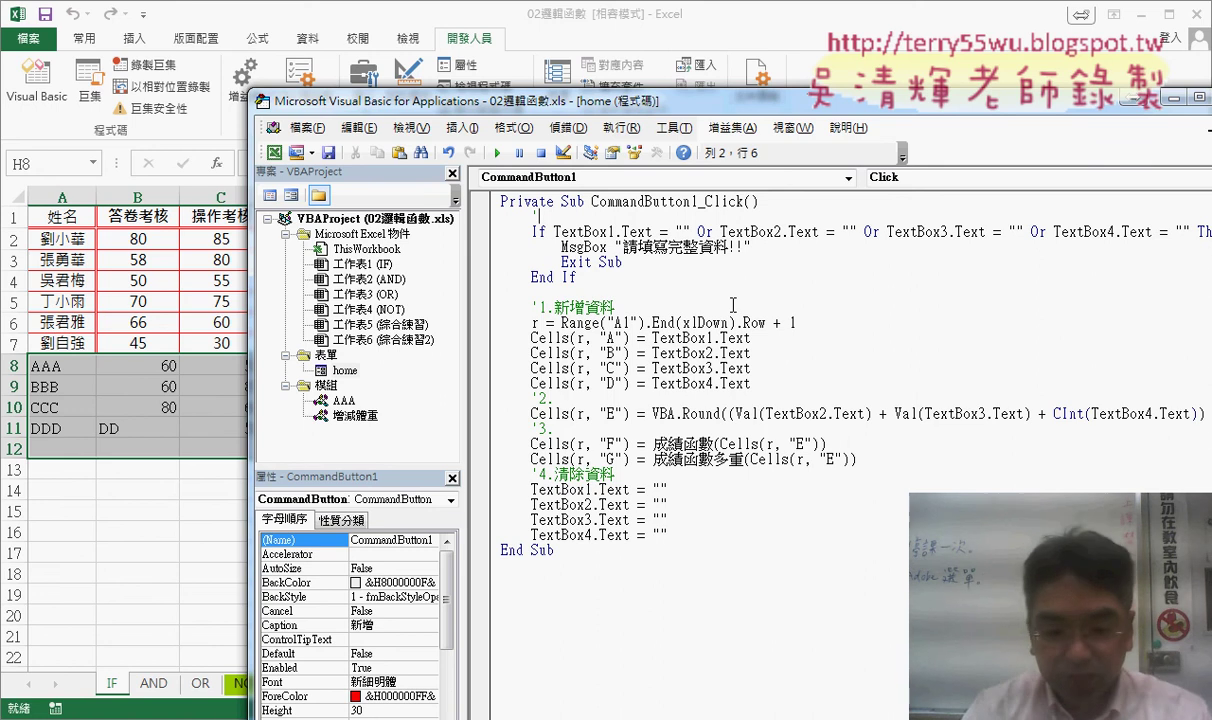
{"action": "key", "text": "ctrl+j"}
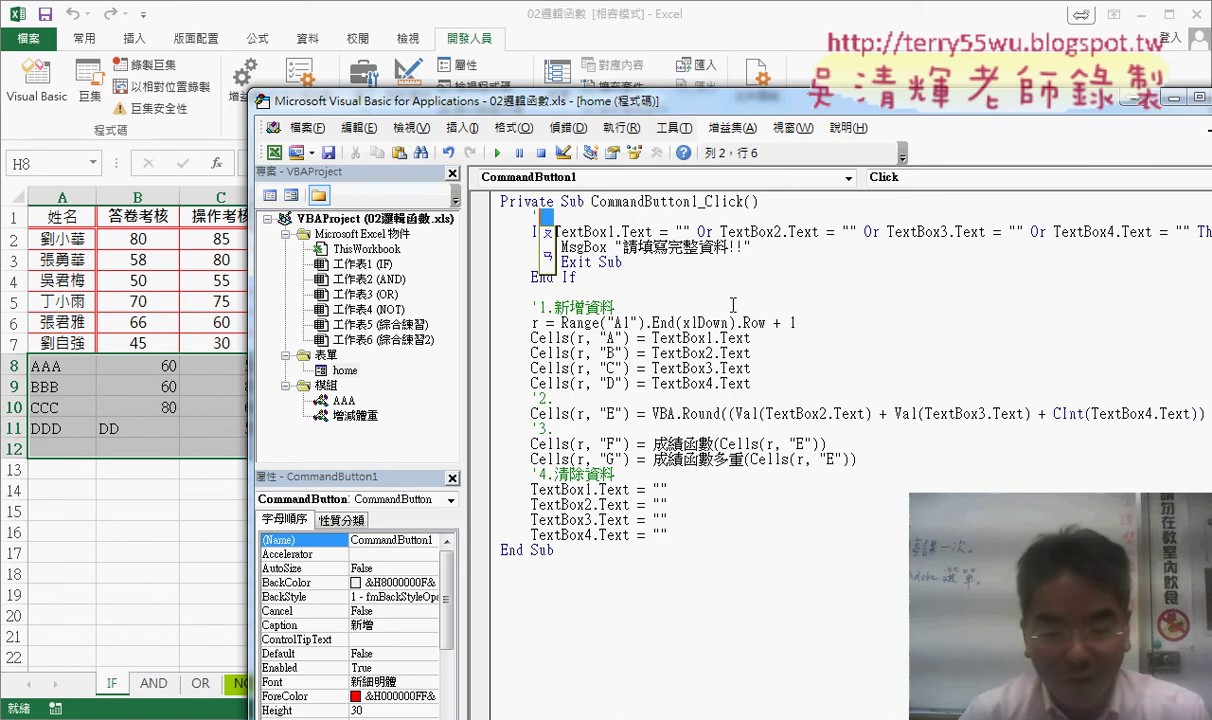
{"action": "type", "text": "判"}
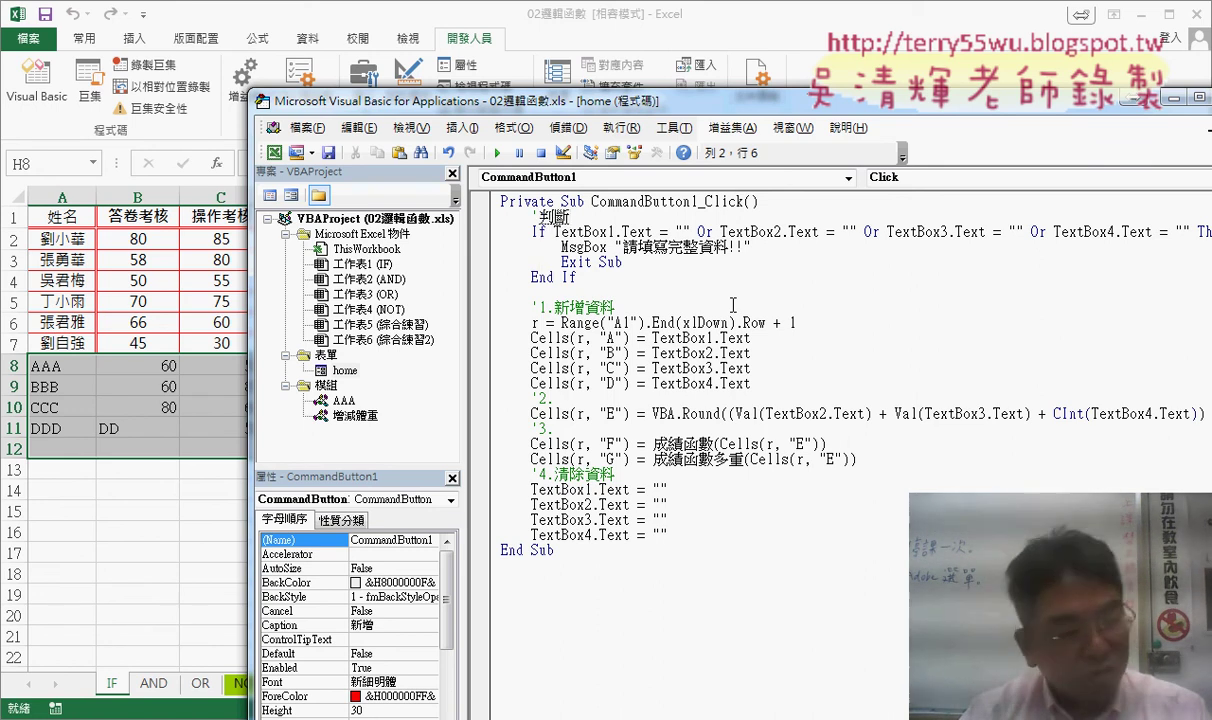
{"action": "type", "text": "斷"}
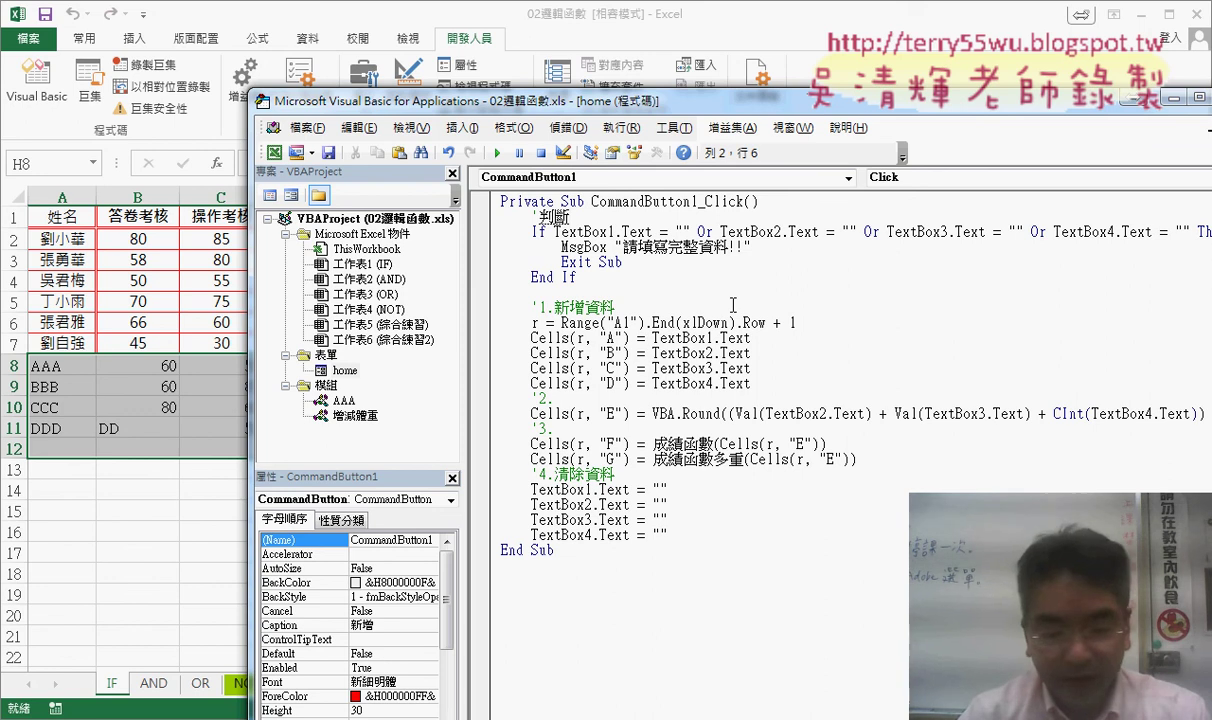
{"action": "type", "text": "空白滋"}
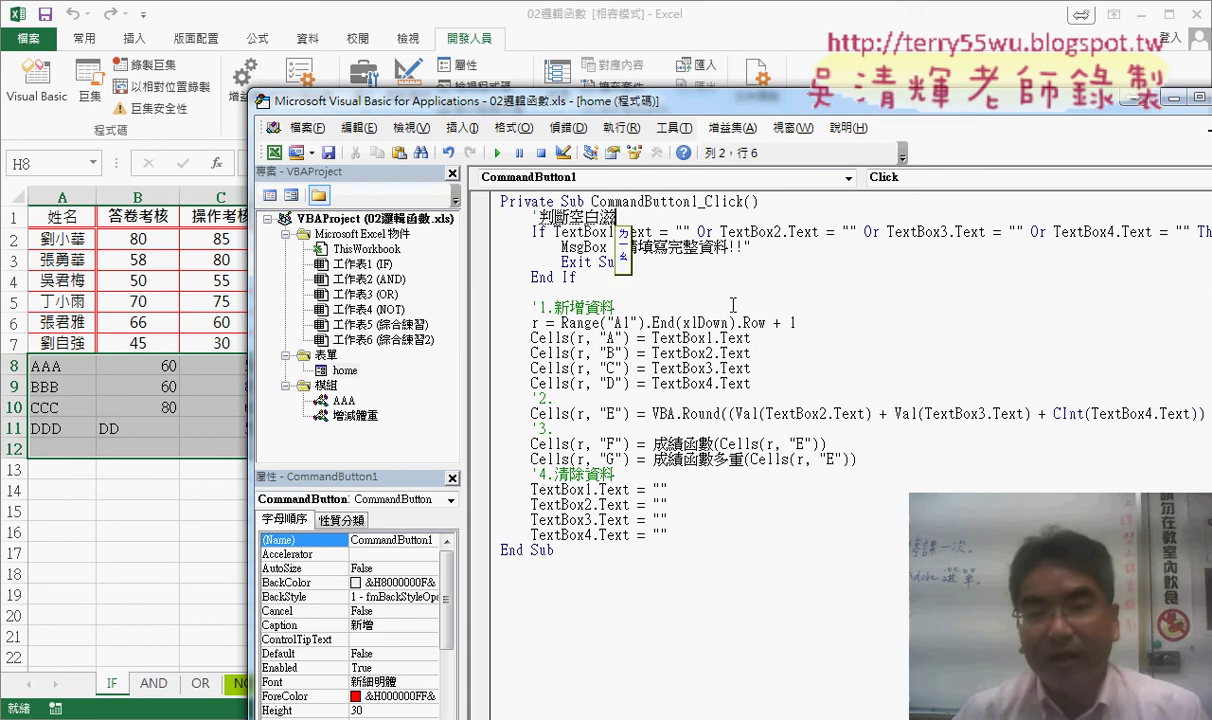
{"action": "type", "text": "資料"}
{"action": "key", "text": "Down"}
{"action": "key", "text": "Down"}
{"action": "key", "text": "Down"}
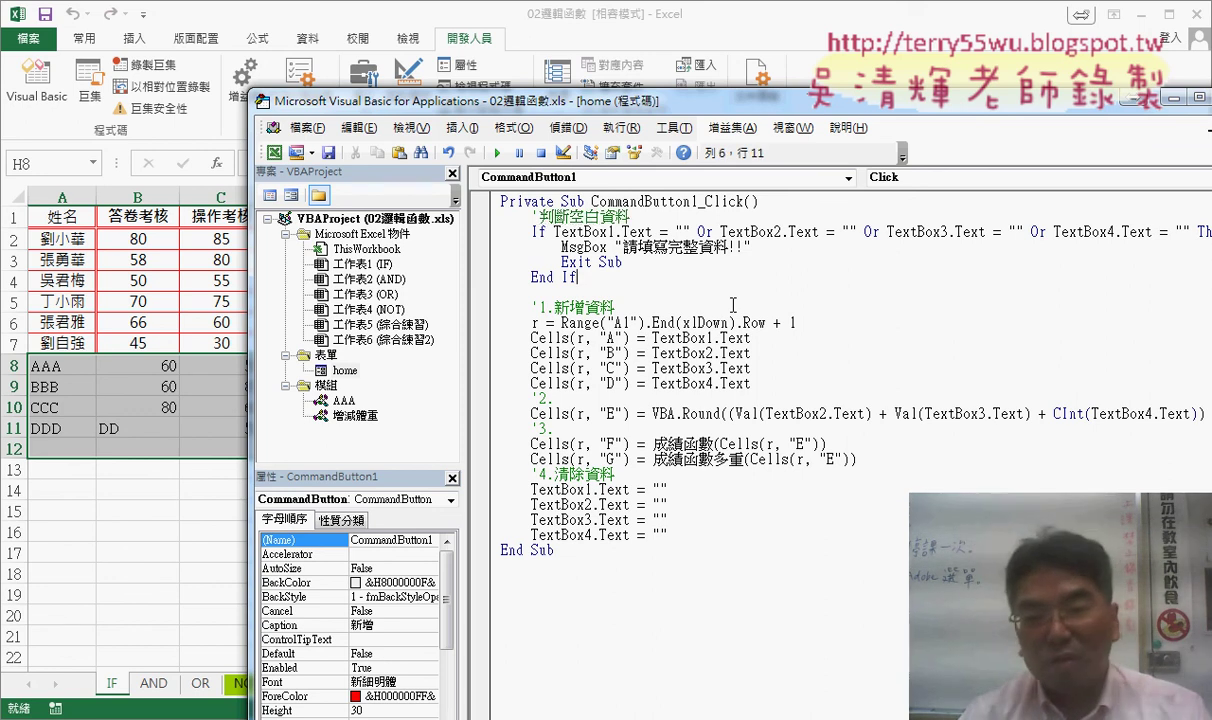
Step: Start a new indented ' comment line below End If
{"action": "key", "text": "Down"}
{"action": "key", "text": "Tab"}
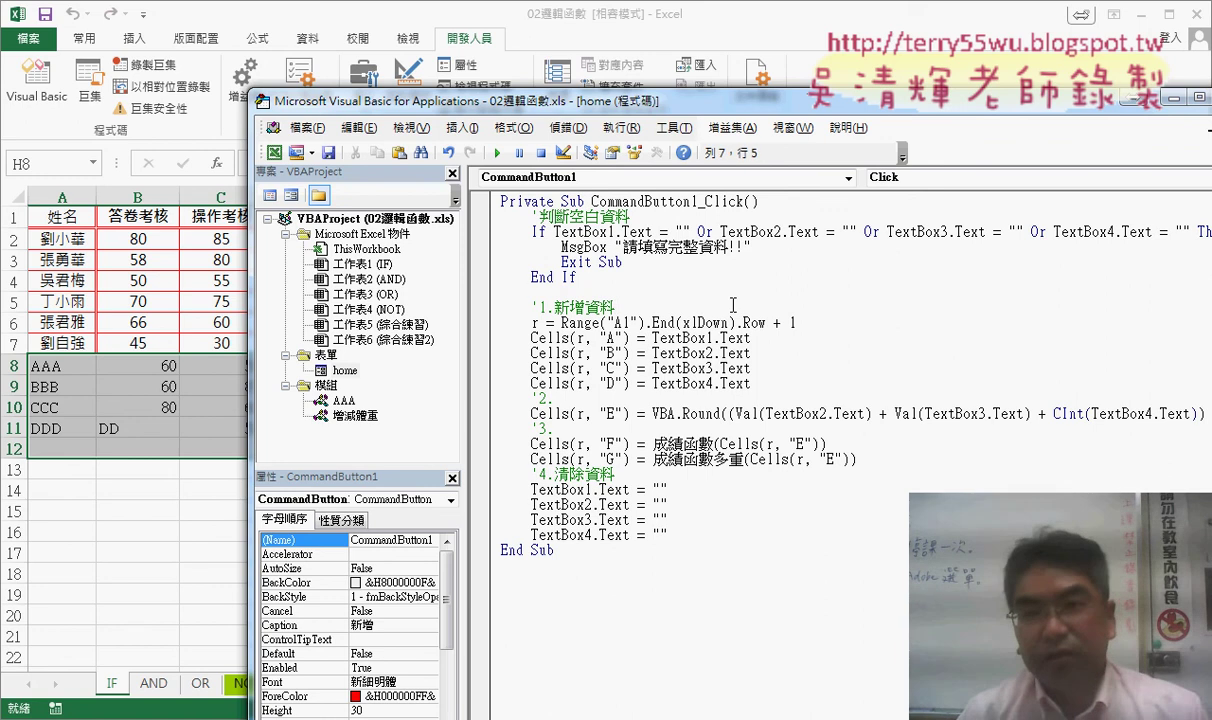
{"action": "type", "text": "'"}
{"action": "key", "text": "Return"}
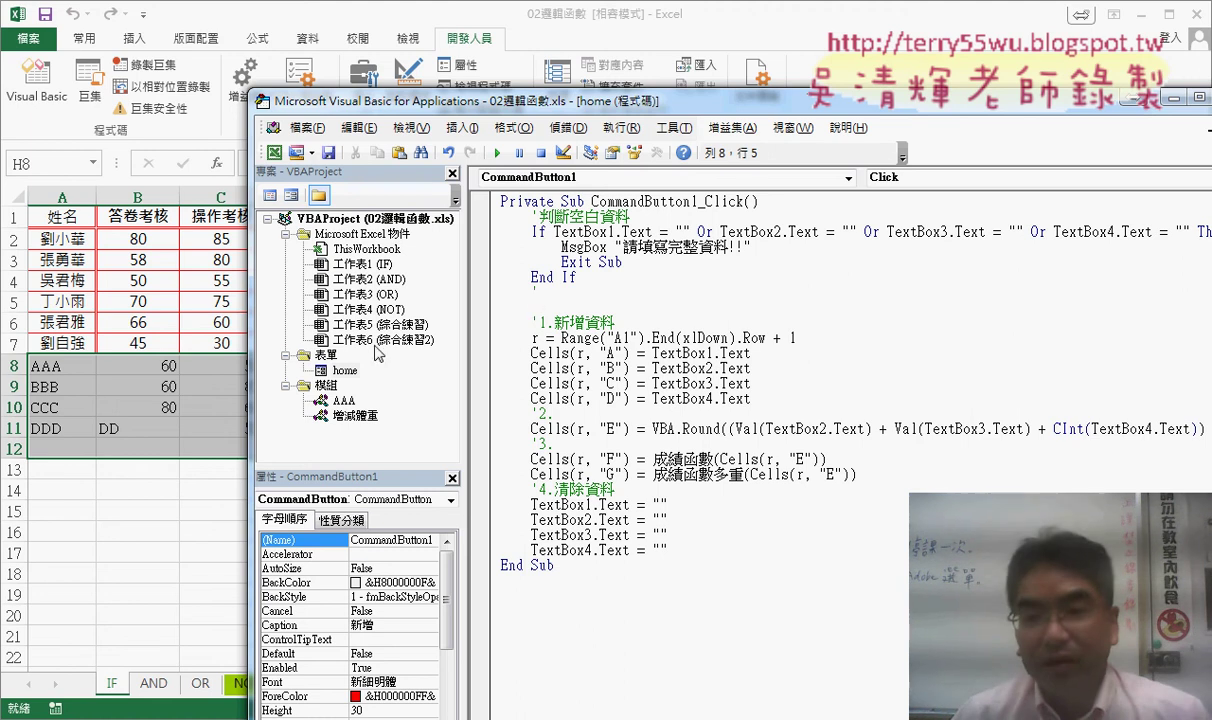
{"action": "double_click", "coordinate": [345, 370]}
{"action": "left_click", "coordinate": [665, 293]}
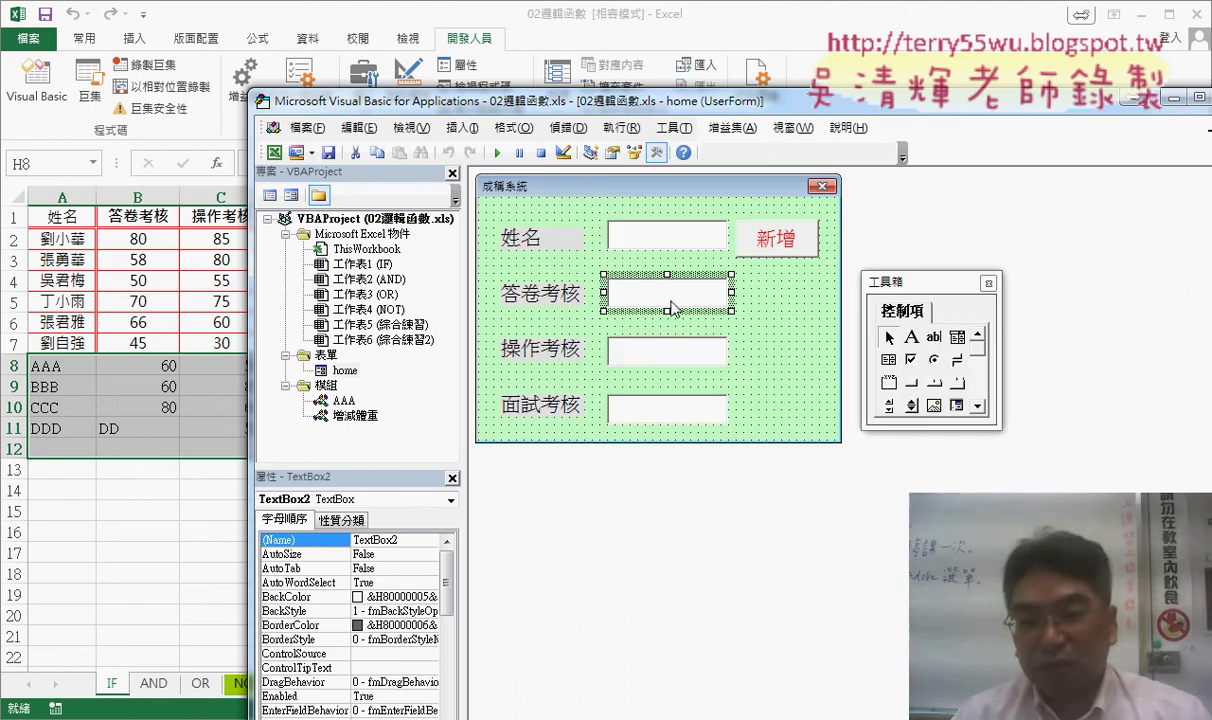
{"action": "left_click", "coordinate": [635, 350]}
{"action": "left_click", "coordinate": [668, 415]}
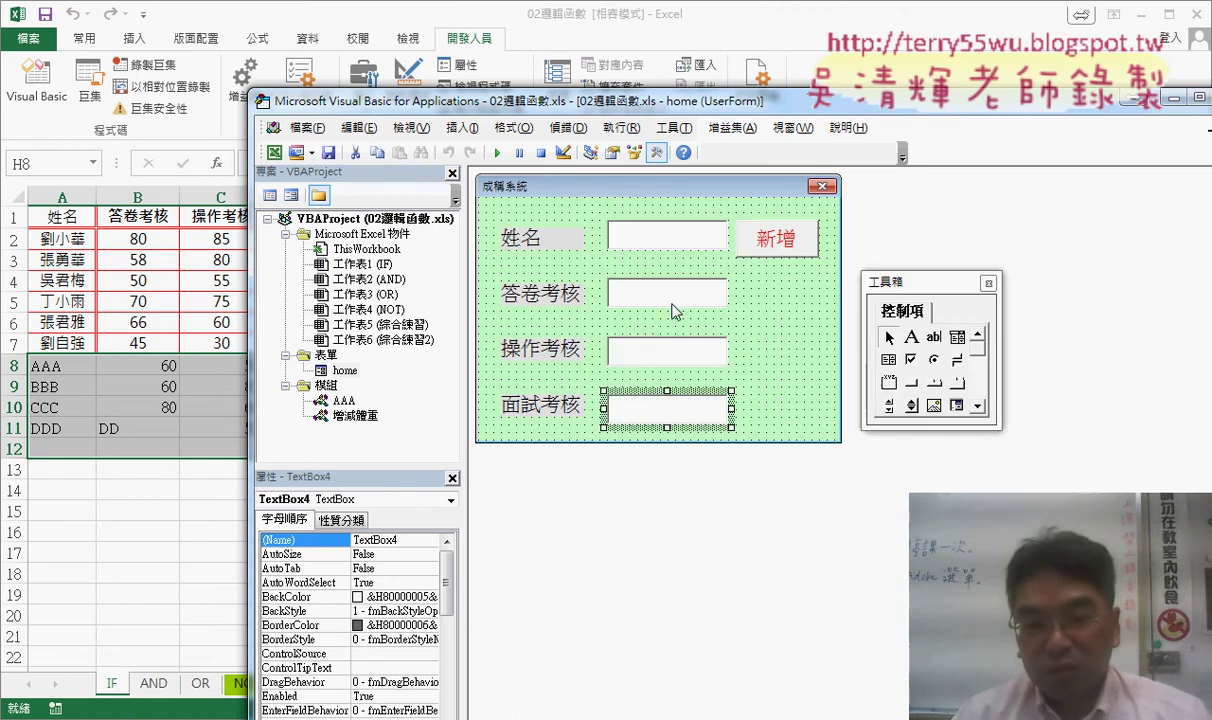
{"action": "left_click", "coordinate": [635, 296]}
{"action": "left_click", "coordinate": [409, 541]}
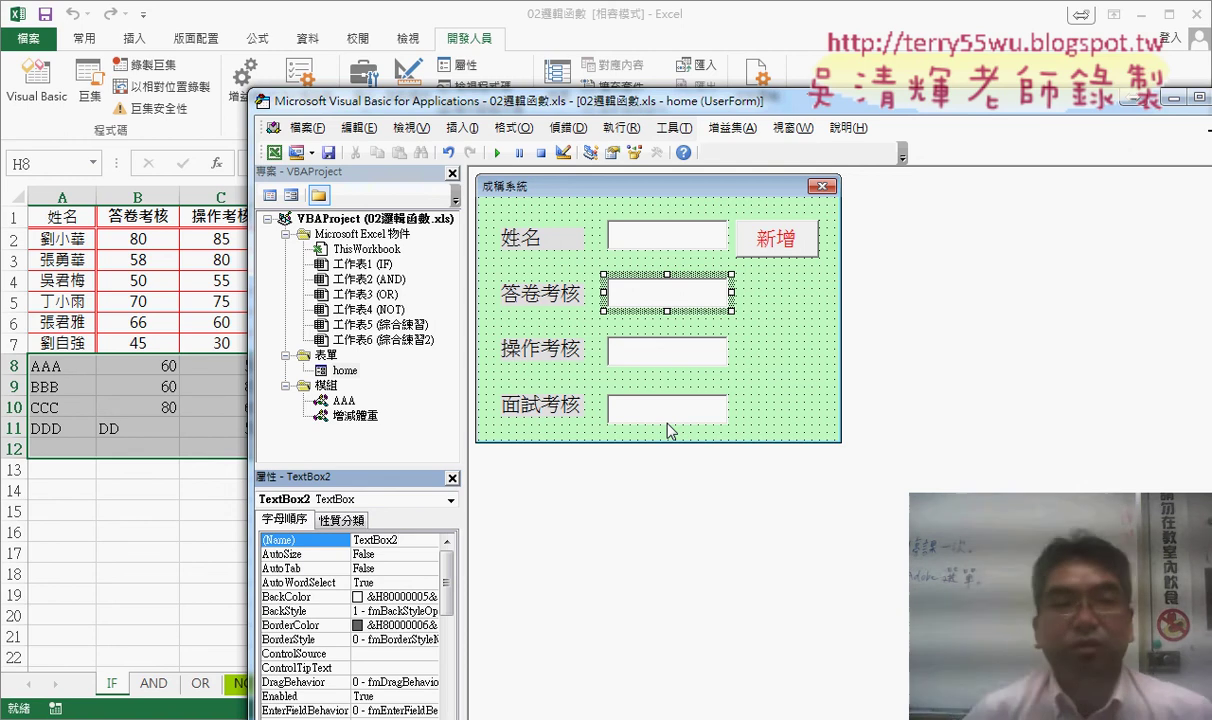
{"action": "key", "text": "F4"}
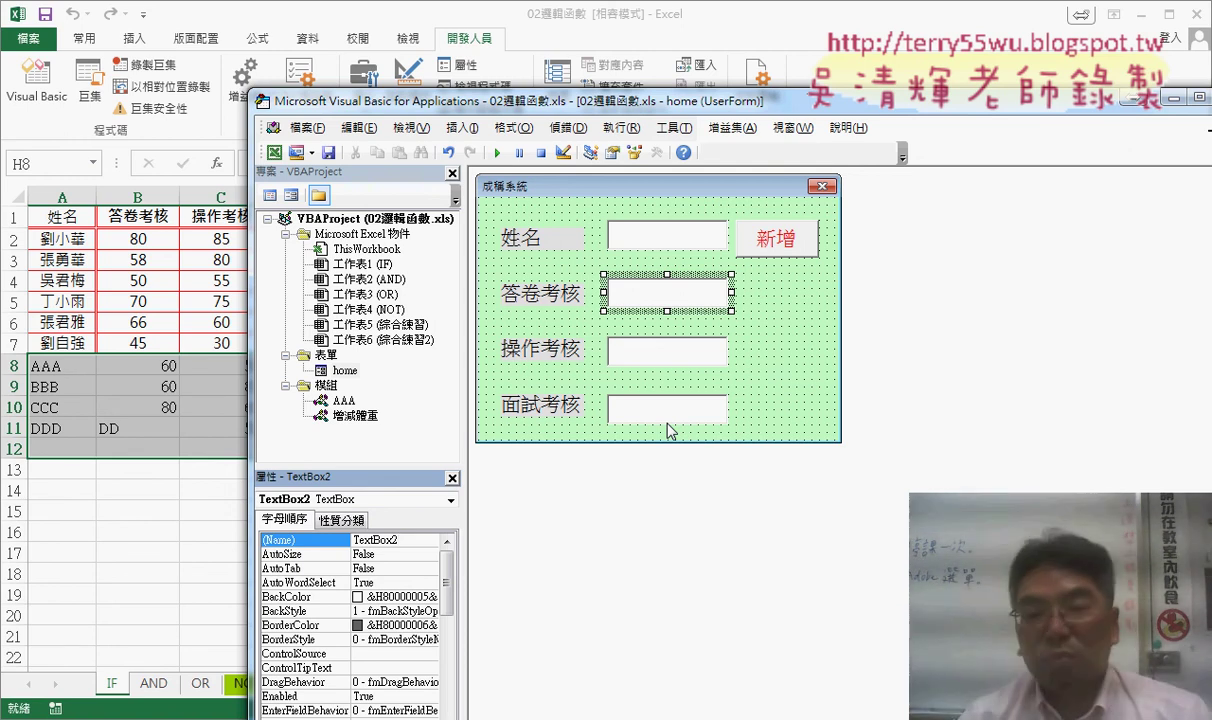
{"action": "double_click", "coordinate": [745, 245]}
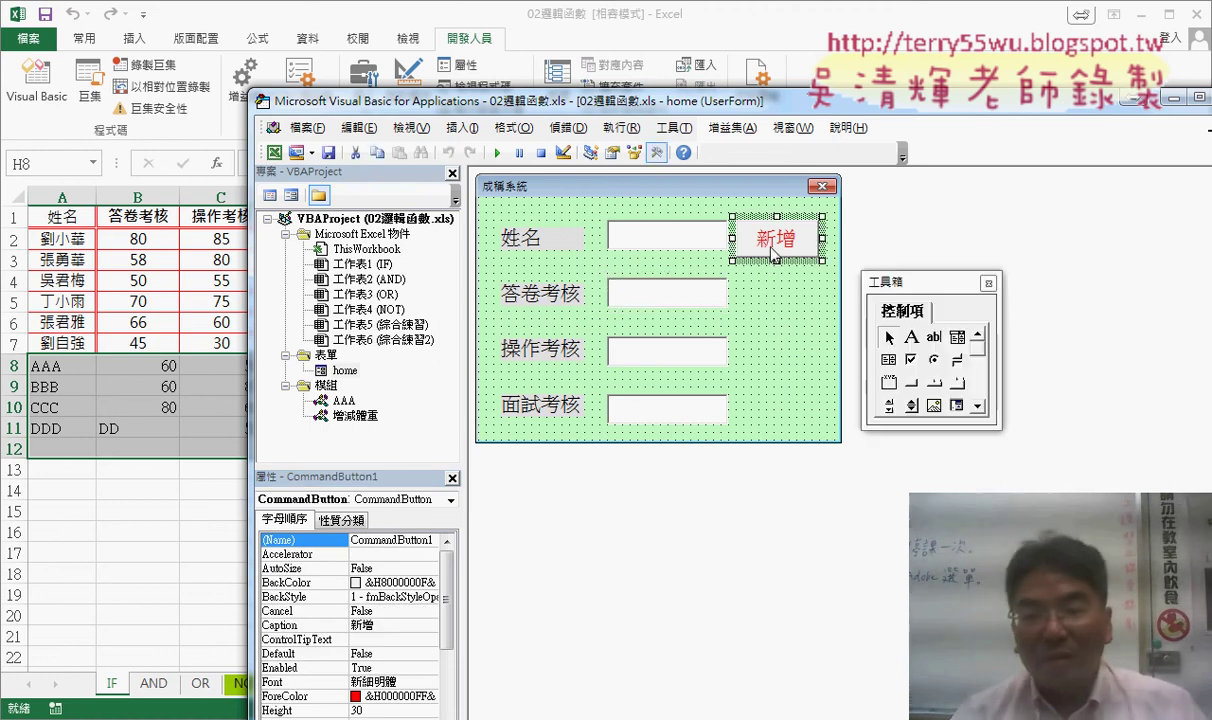
Step: Begin a new line with VBA.IsNumeric(TextBox2.Text) on the blank line after the empty check
{"action": "left_click", "coordinate": [649, 301]}
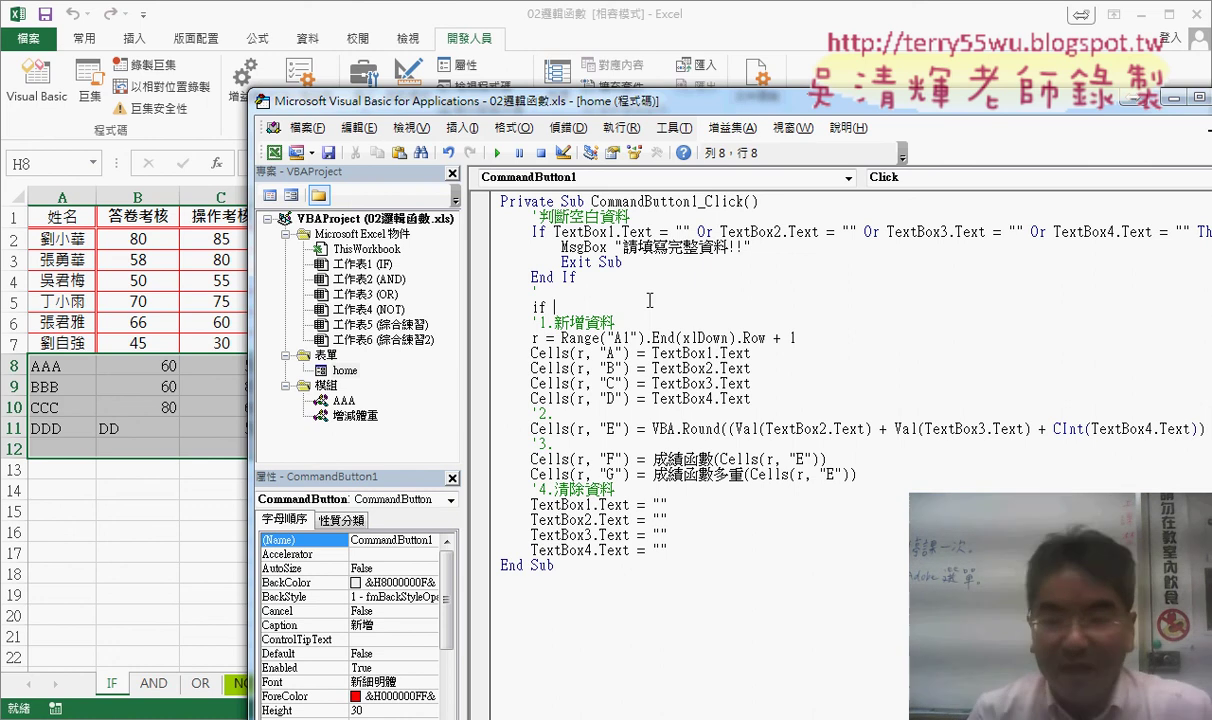
{"action": "type", "text": "vb"}
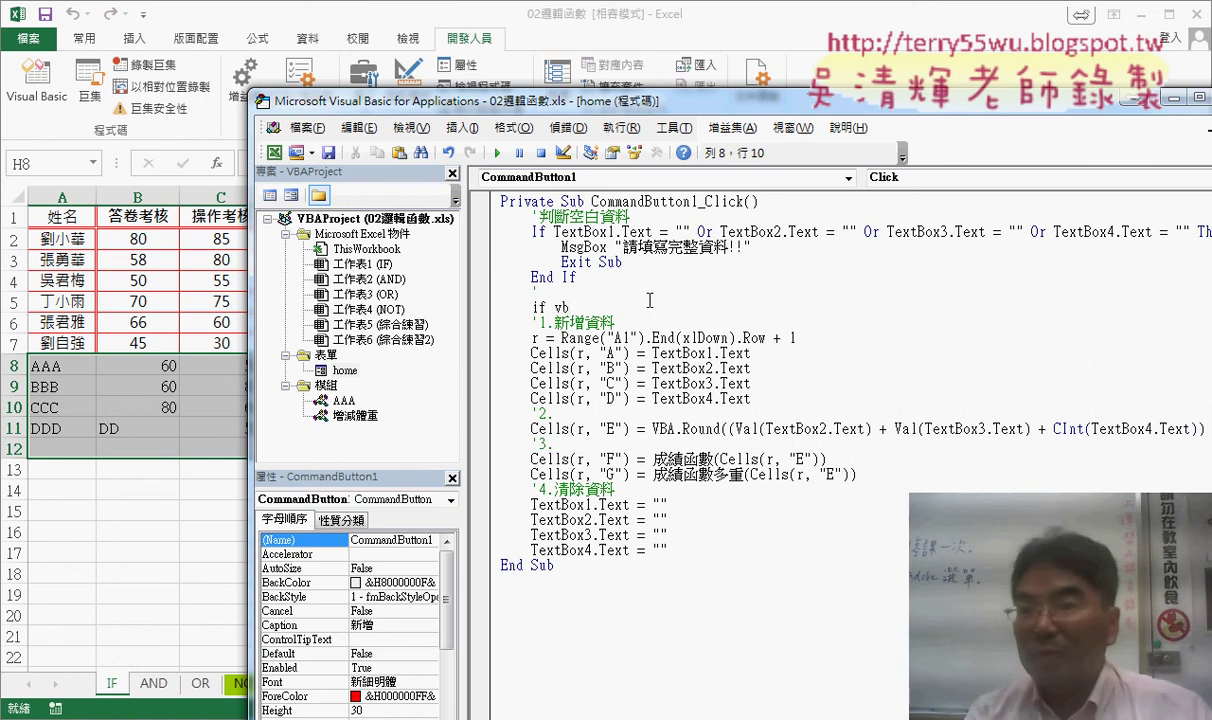
{"action": "type", "text": "a"}
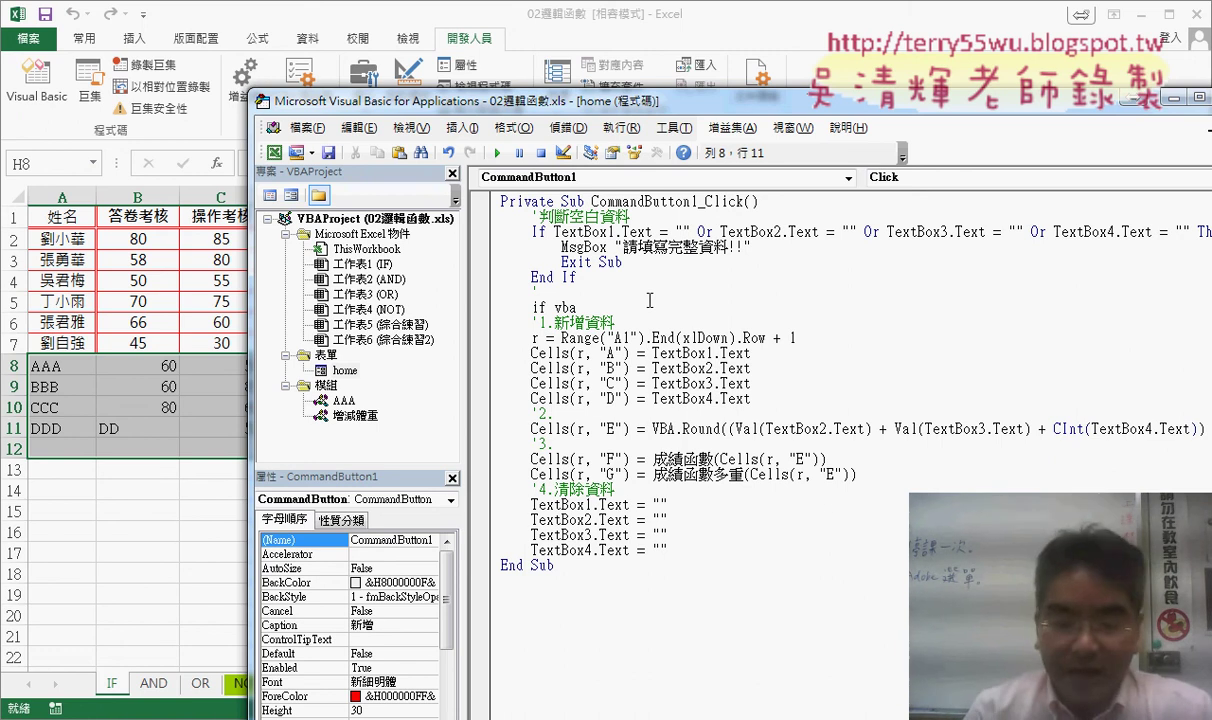
{"action": "type", "text": ".i"}
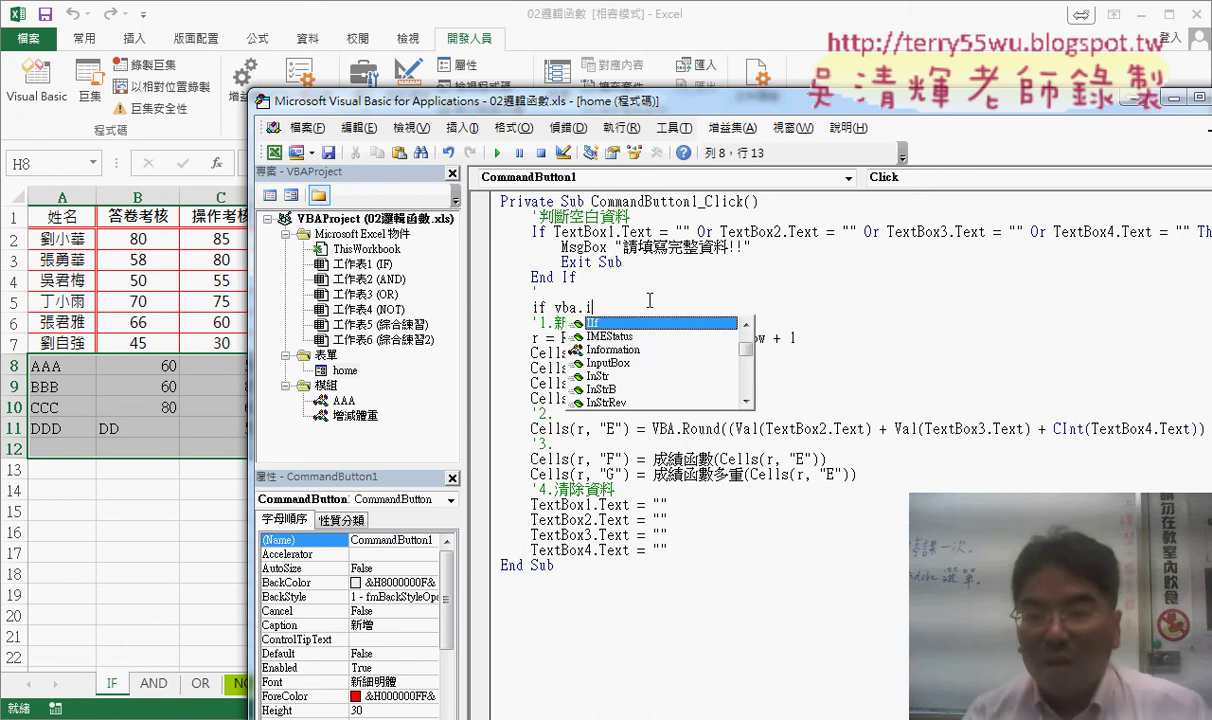
{"action": "type", "text": "s"}
{"action": "key", "text": "Down"}
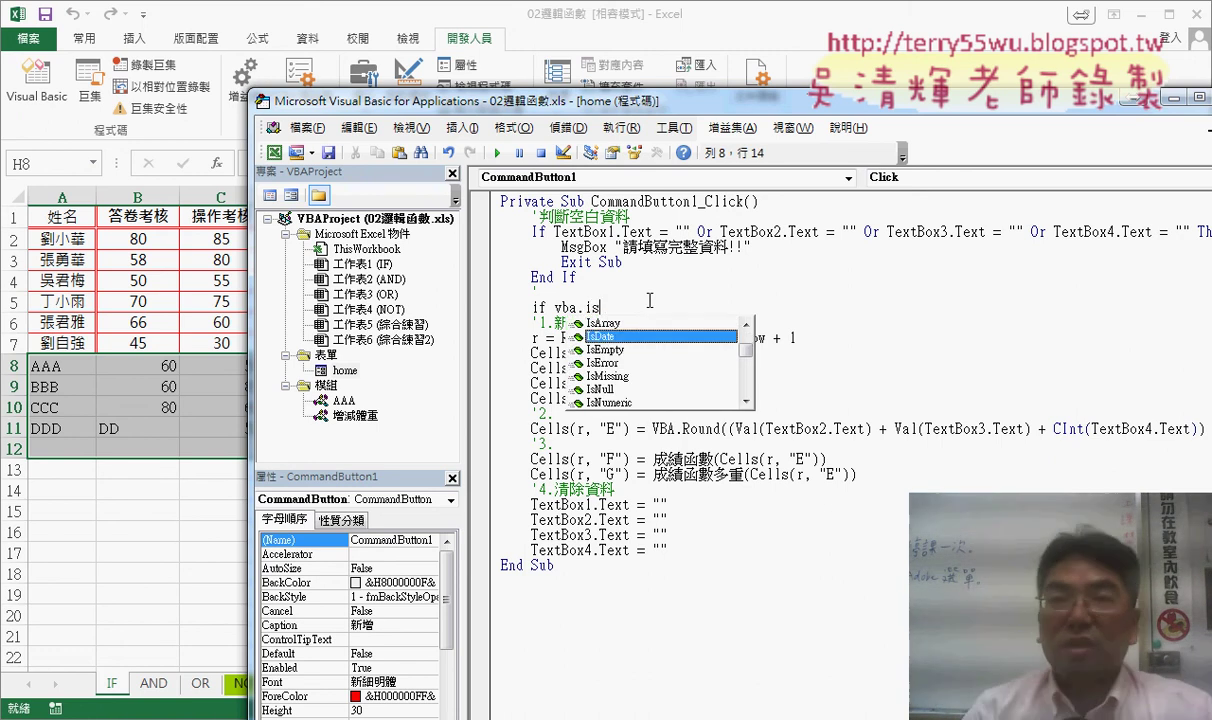
{"action": "key", "text": "Down"}
{"action": "key", "text": "Down"}
{"action": "key", "text": "Down"}
{"action": "key", "text": "Down"}
{"action": "key", "text": "Down"}
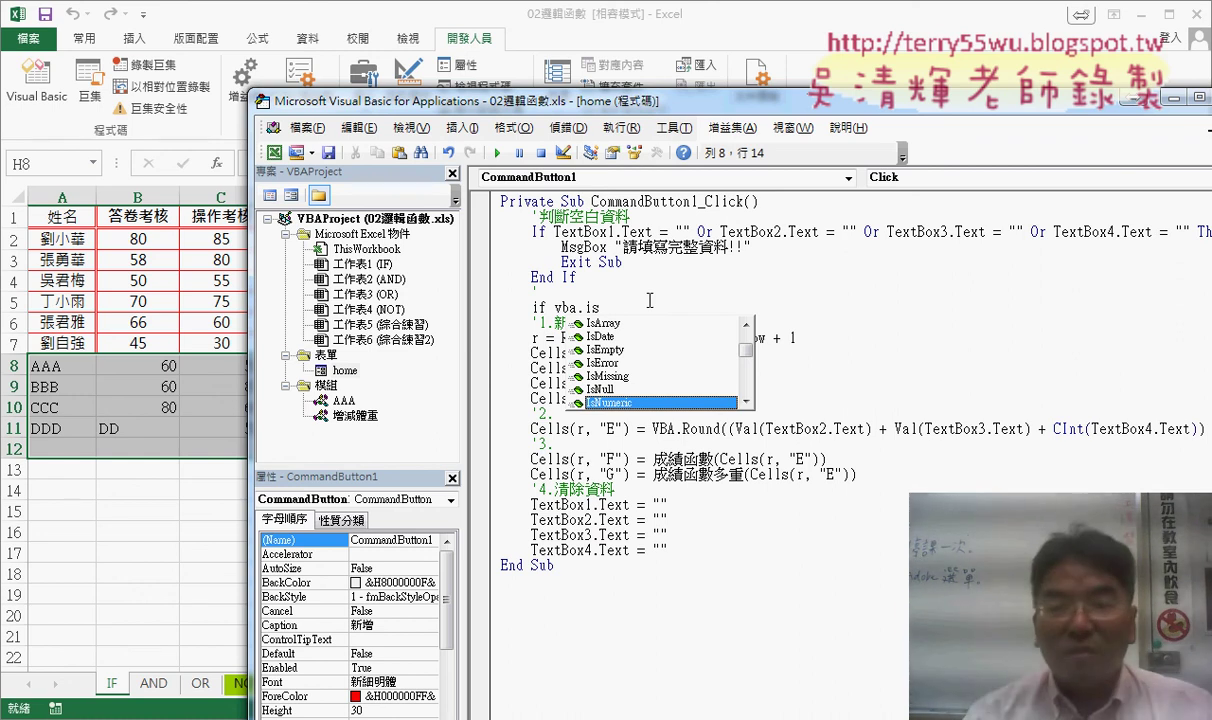
{"action": "key", "text": "space"}
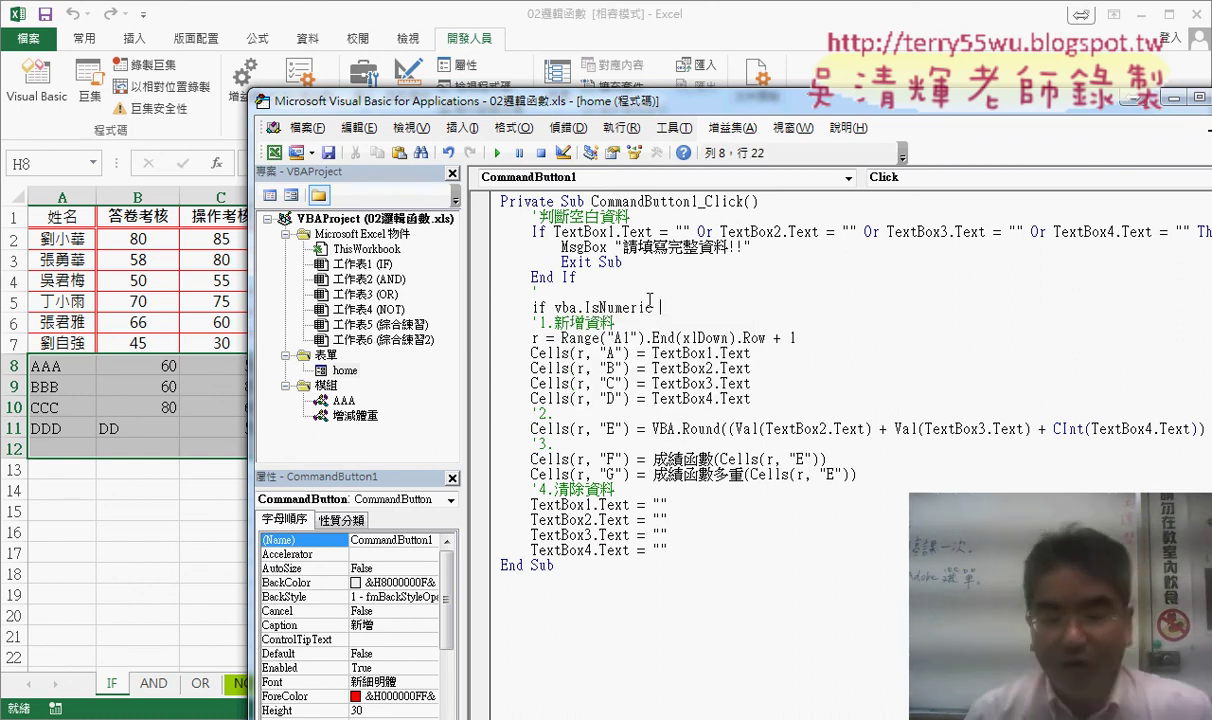
{"action": "type", "text": "("}
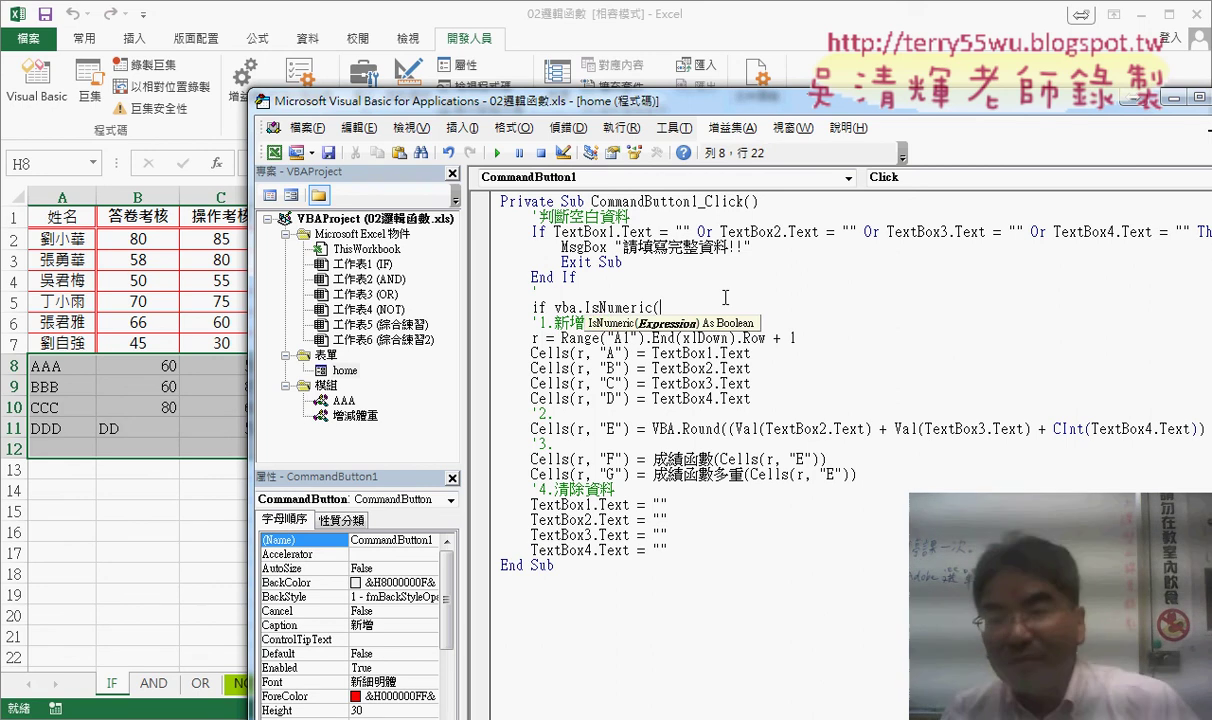
{"action": "left_click", "coordinate": [721, 232]}
{"action": "left_click", "coordinate": [550, 446]}
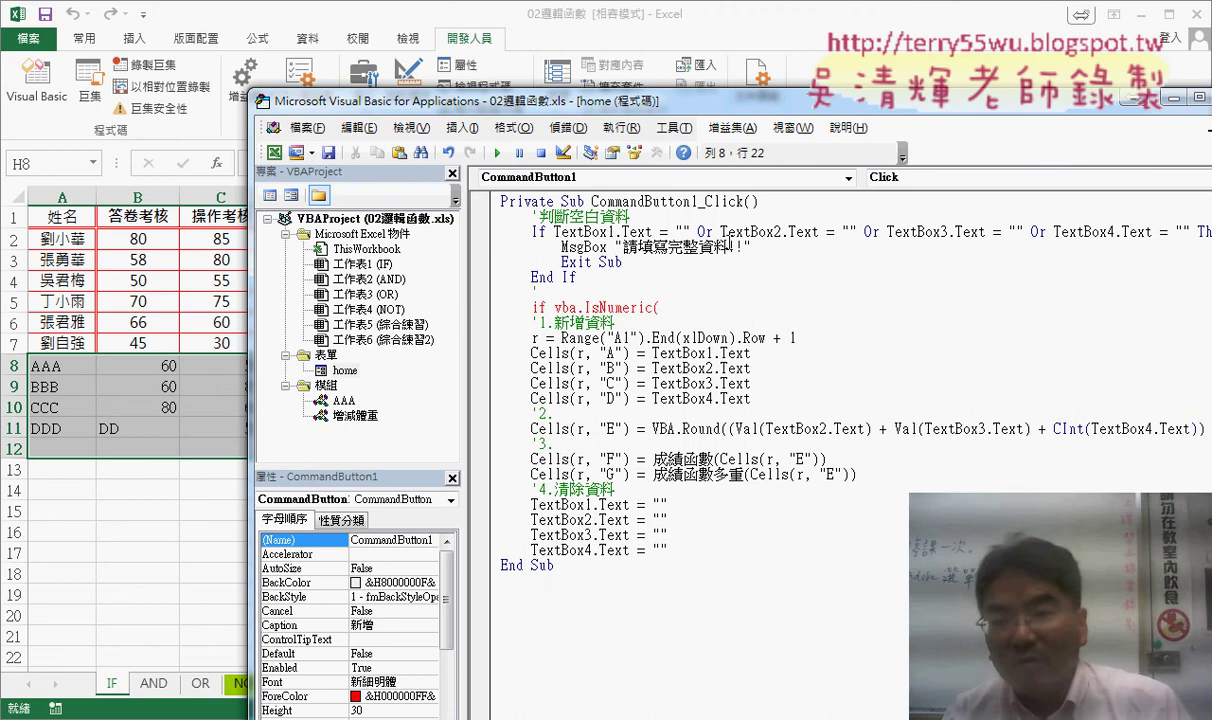
{"action": "left_click_drag", "start_coordinate": [720, 232], "coordinate": [818, 232]}
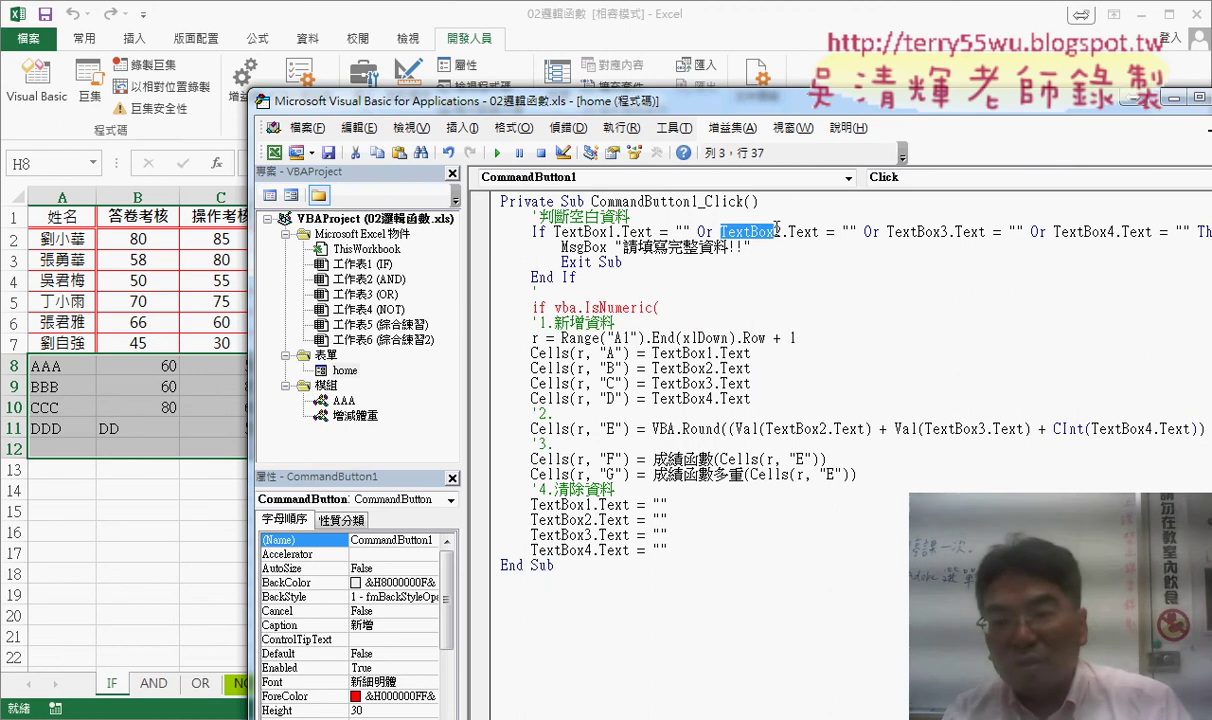
{"action": "key", "text": "ctrl+c"}
{"action": "left_click", "coordinate": [693, 311]}
{"action": "key", "text": "ctrl+v"}
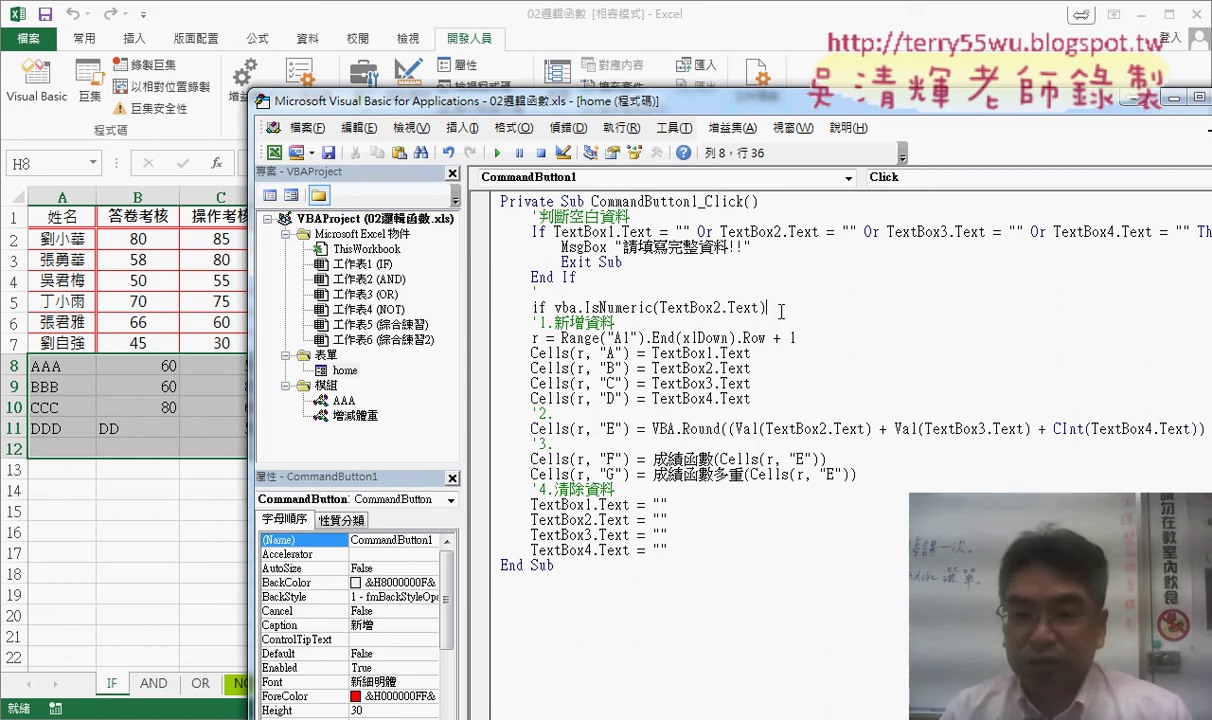
Step: Add Or-joined VBA.IsNumeric checks for TextBox3 and TextBox4
{"action": "left_click_drag", "start_coordinate": [770, 310], "coordinate": [554, 308]}
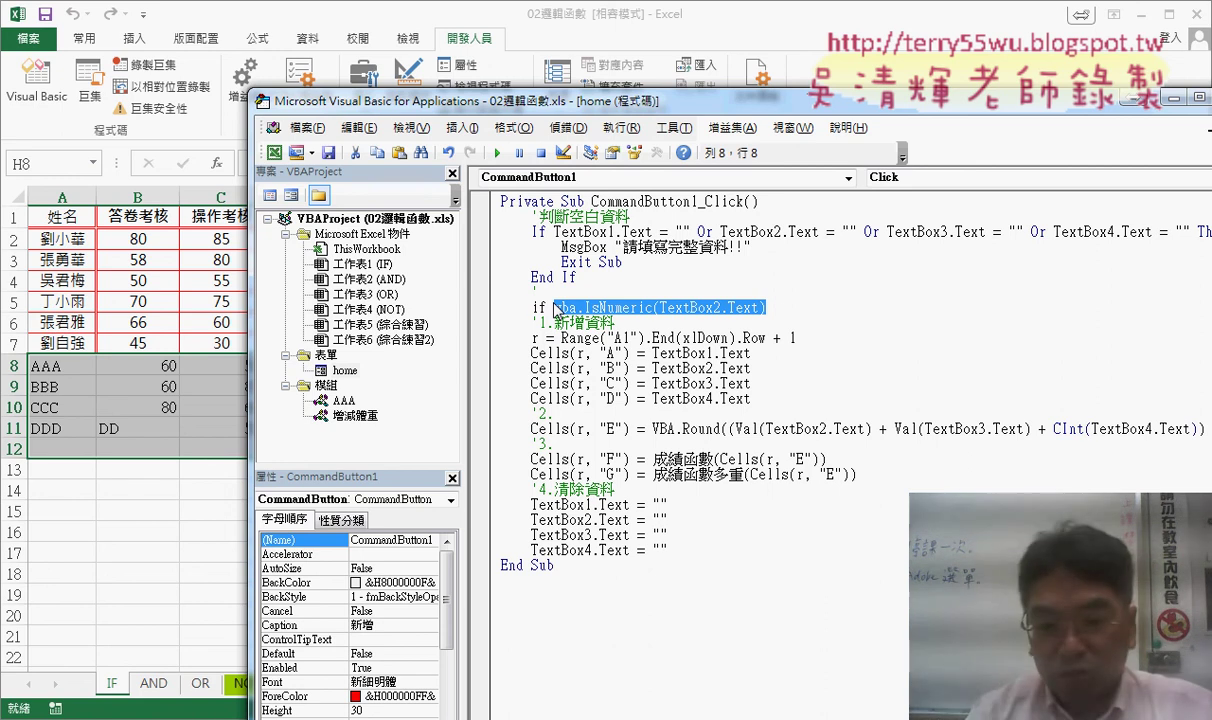
{"action": "left_click", "coordinate": [795, 314]}
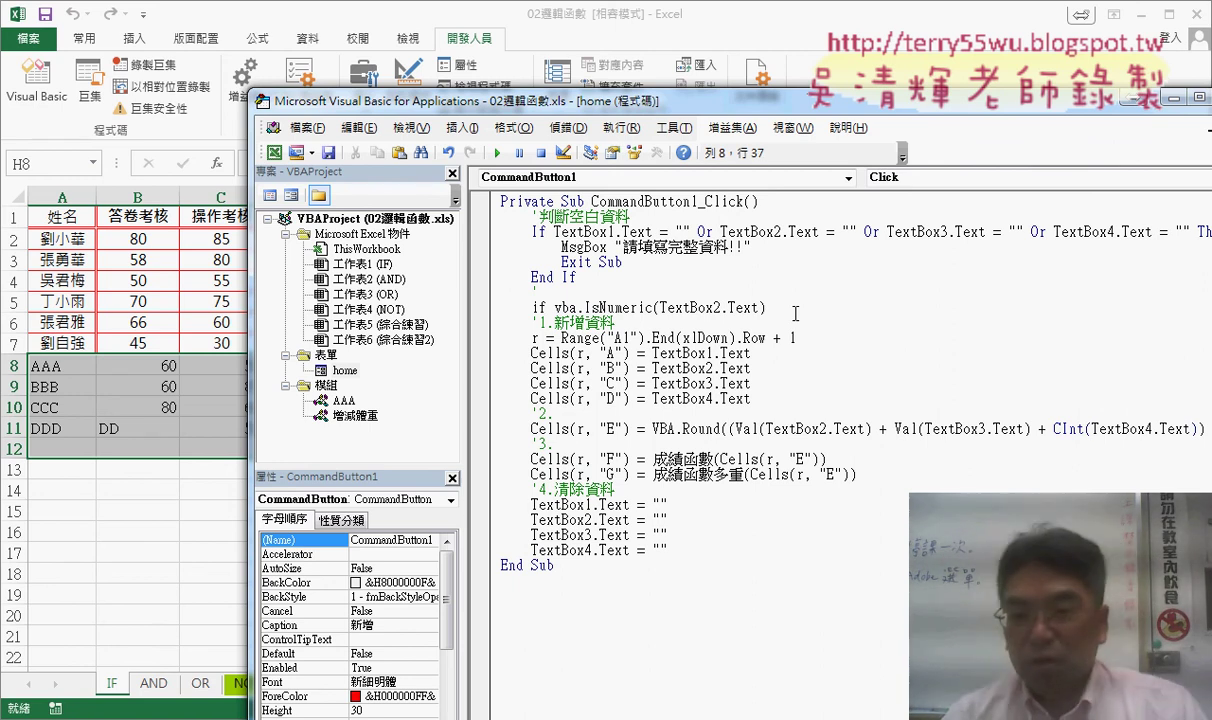
{"action": "type", "text": "or"}
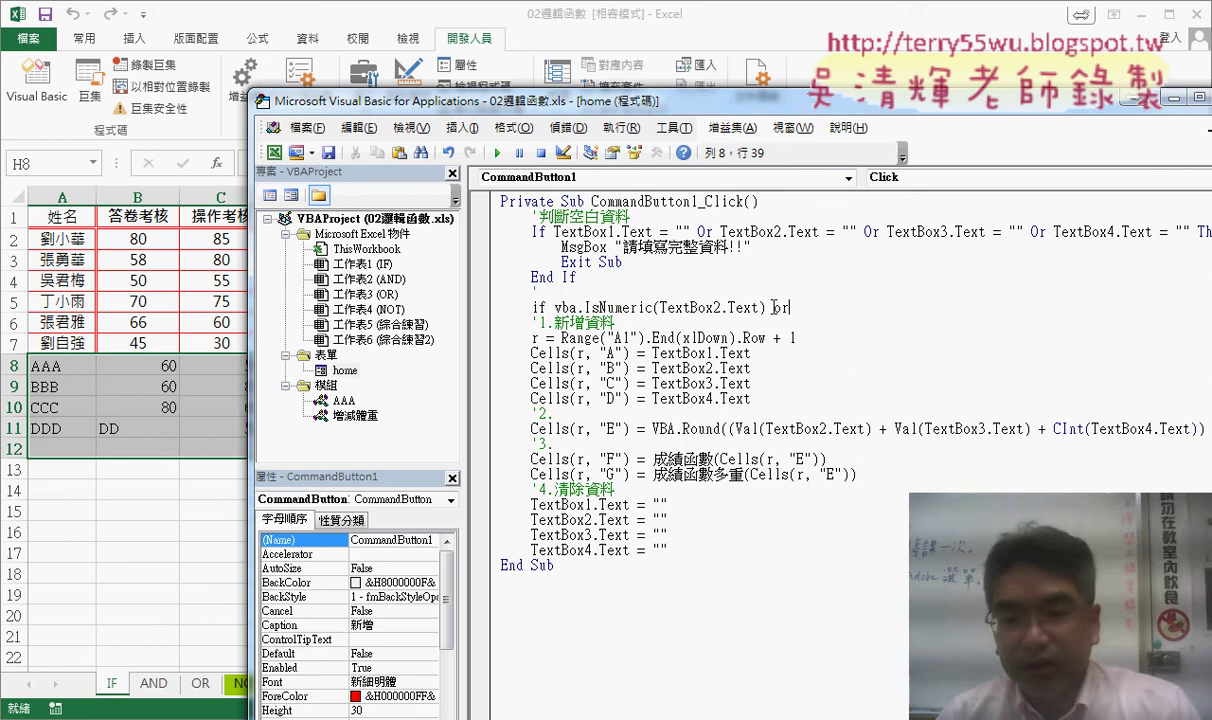
{"action": "left_click_drag", "start_coordinate": [773, 306], "coordinate": [554, 307]}
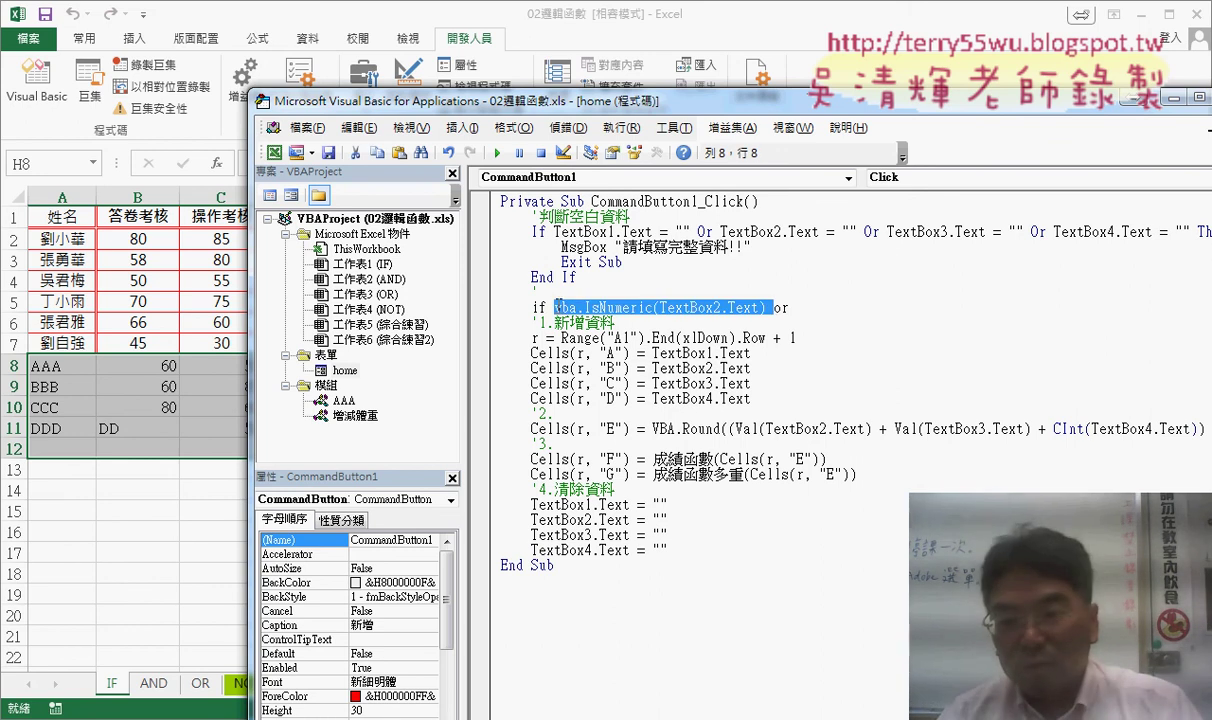
{"action": "left_click_drag", "start_coordinate": [666, 307], "coordinate": [818, 308]}
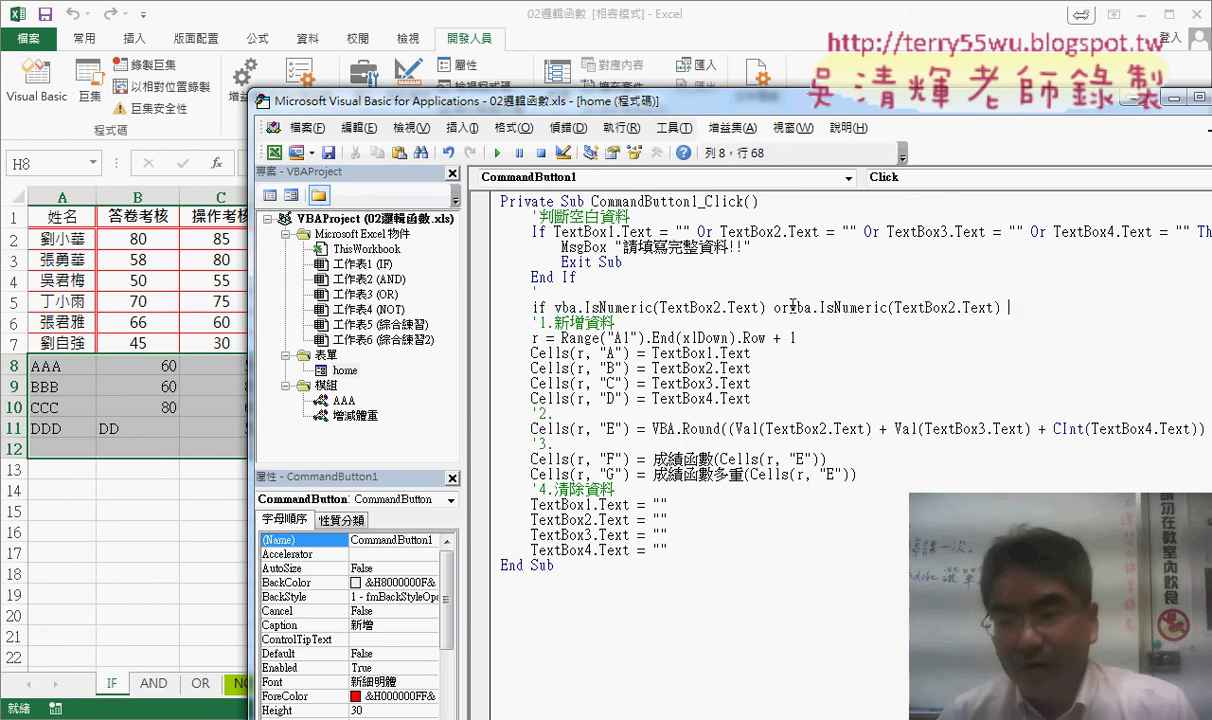
{"action": "left_click", "coordinate": [1034, 308]}
{"action": "type", "text": "o"}
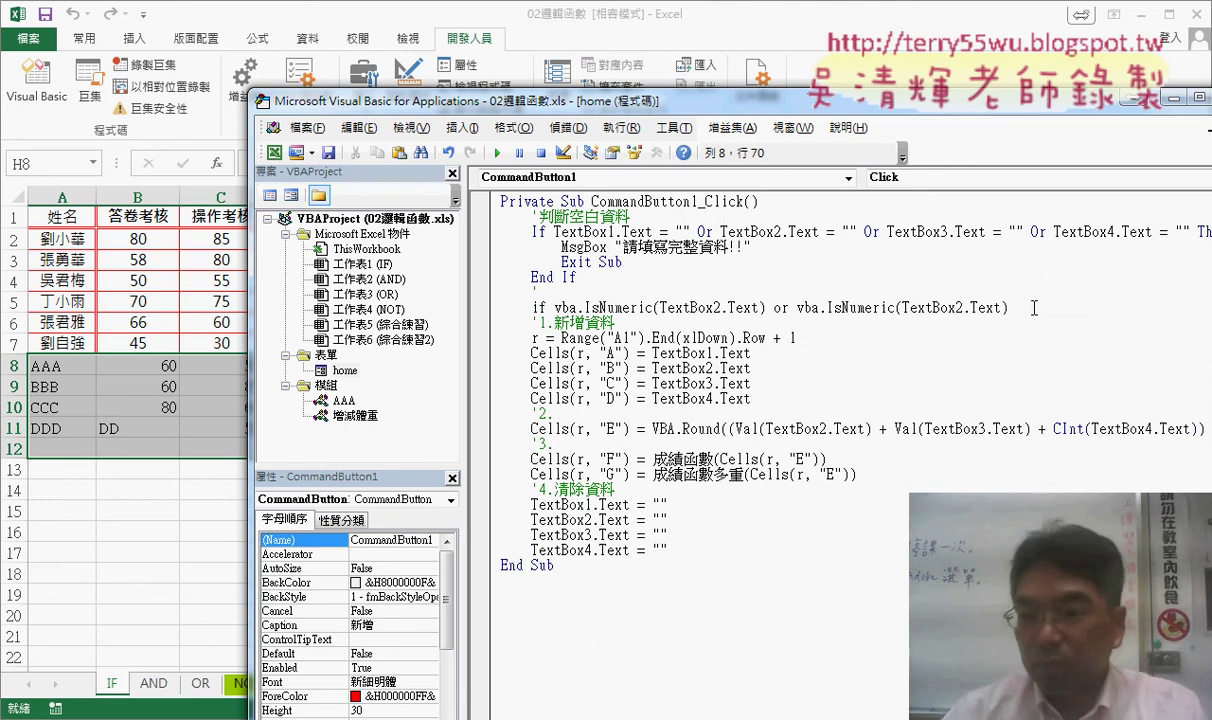
{"action": "type", "text": "r"}
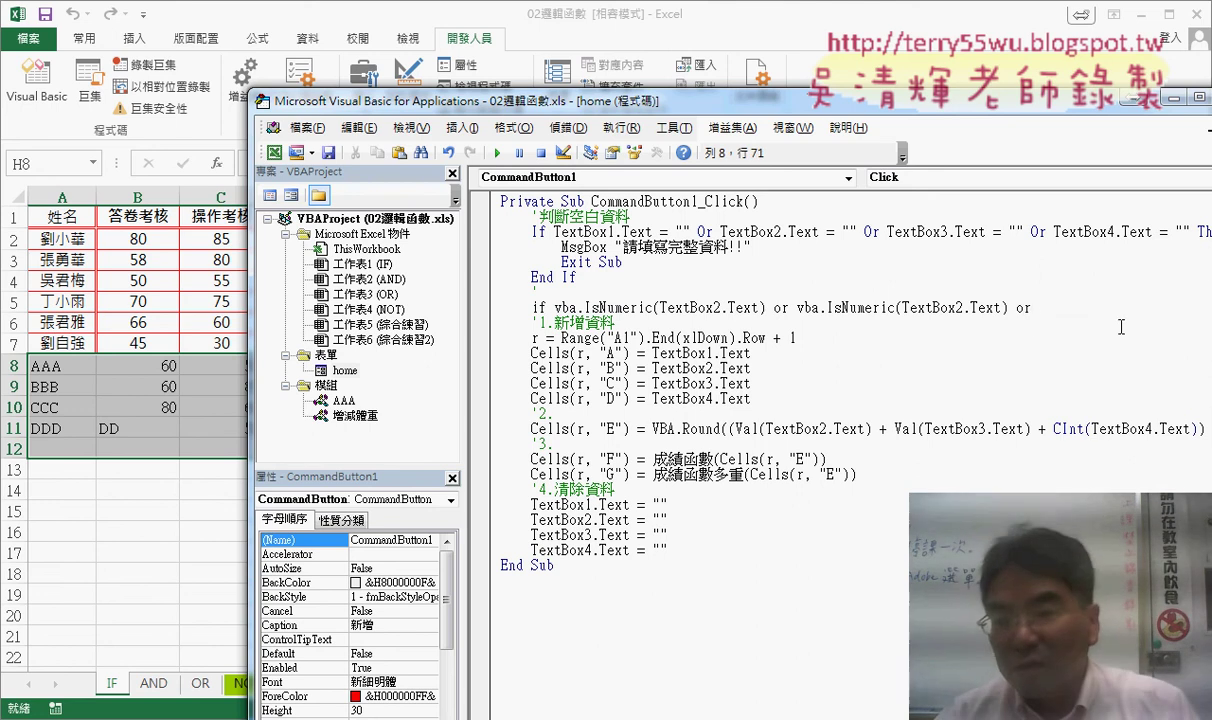
{"action": "mouse_move", "coordinate": [1015, 308]}
{"action": "left_mouse_down"}
{"action": "mouse_move", "coordinate": [797, 308]}
{"action": "mouse_move", "coordinate": [1032, 310]}
{"action": "left_mouse_up"}
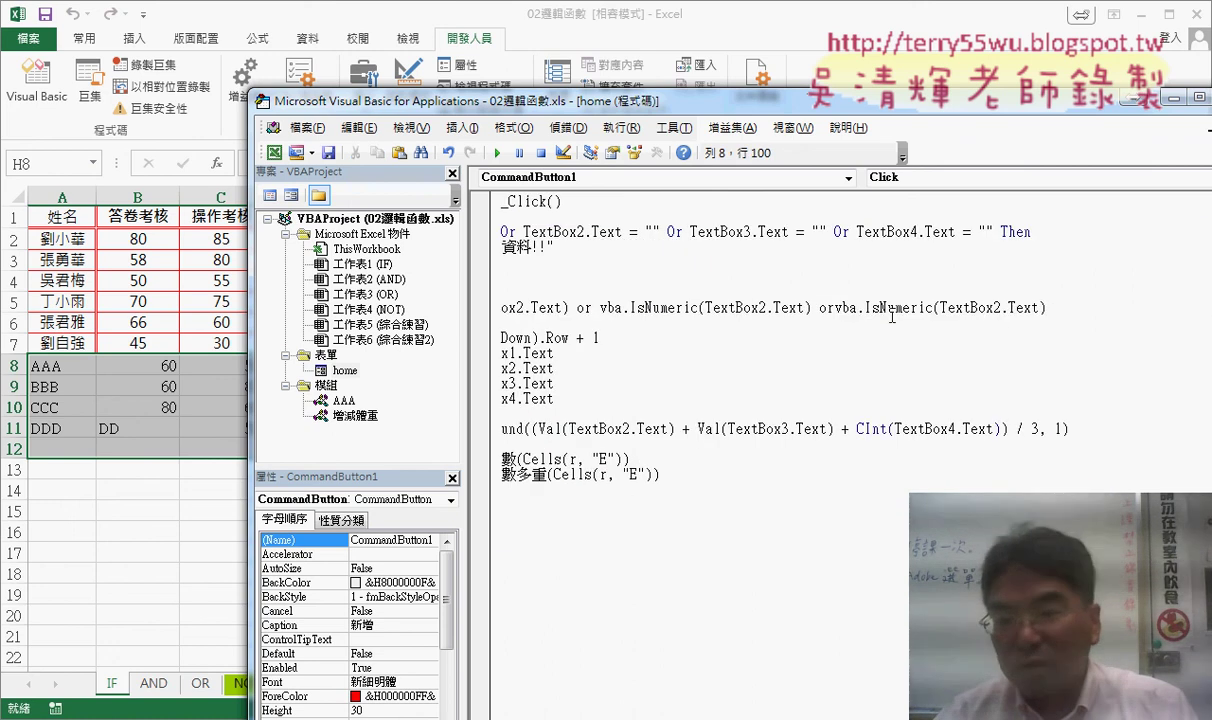
{"action": "left_click", "coordinate": [837, 308]}
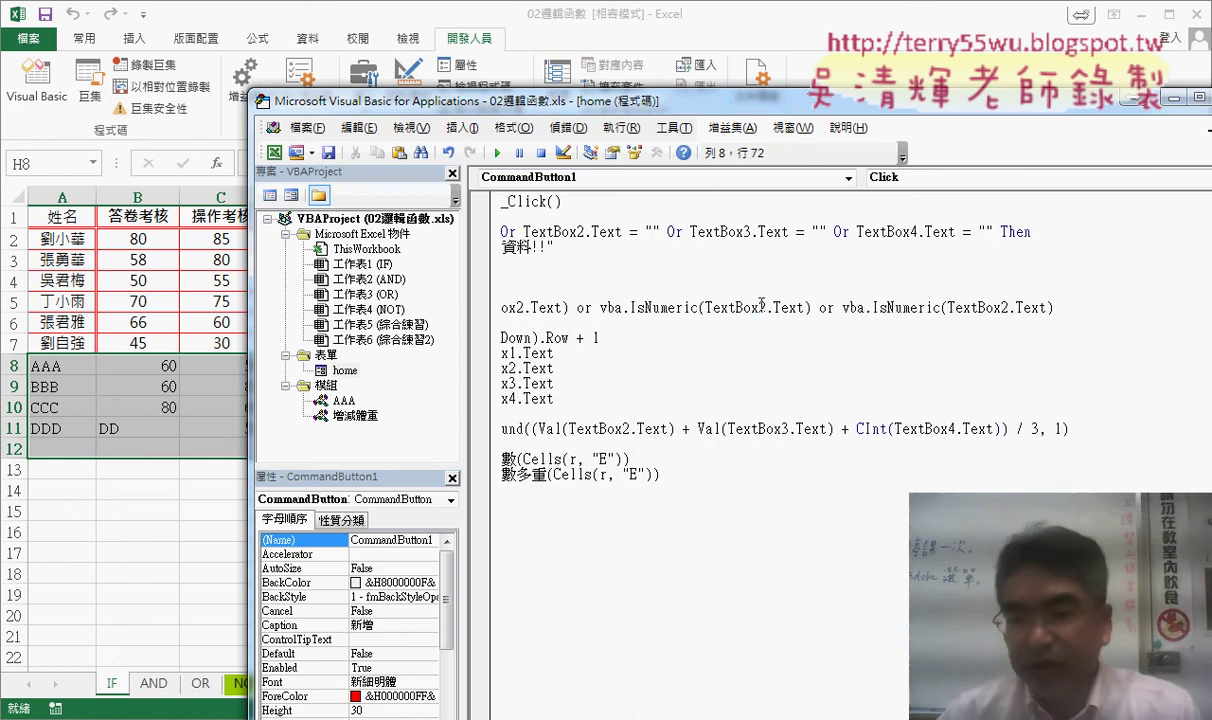
{"action": "left_click_drag", "start_coordinate": [757, 308], "coordinate": [769, 306]}
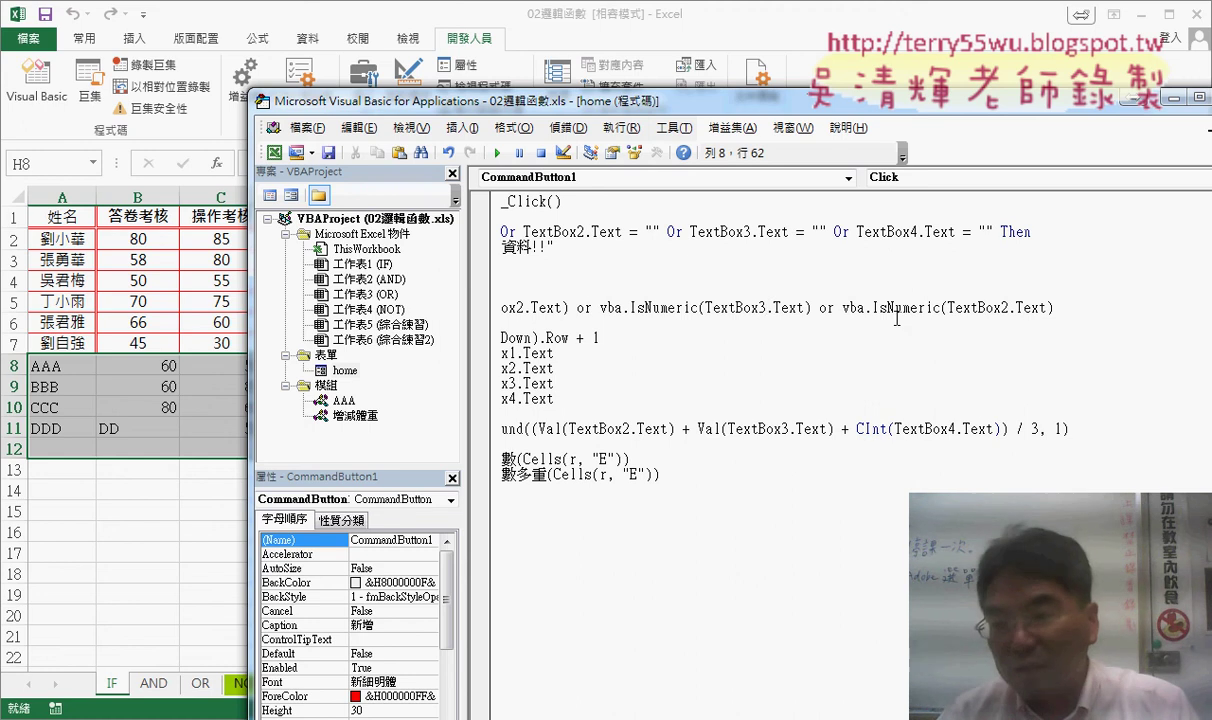
{"action": "left_click_drag", "start_coordinate": [1000, 308], "coordinate": [1008, 310]}
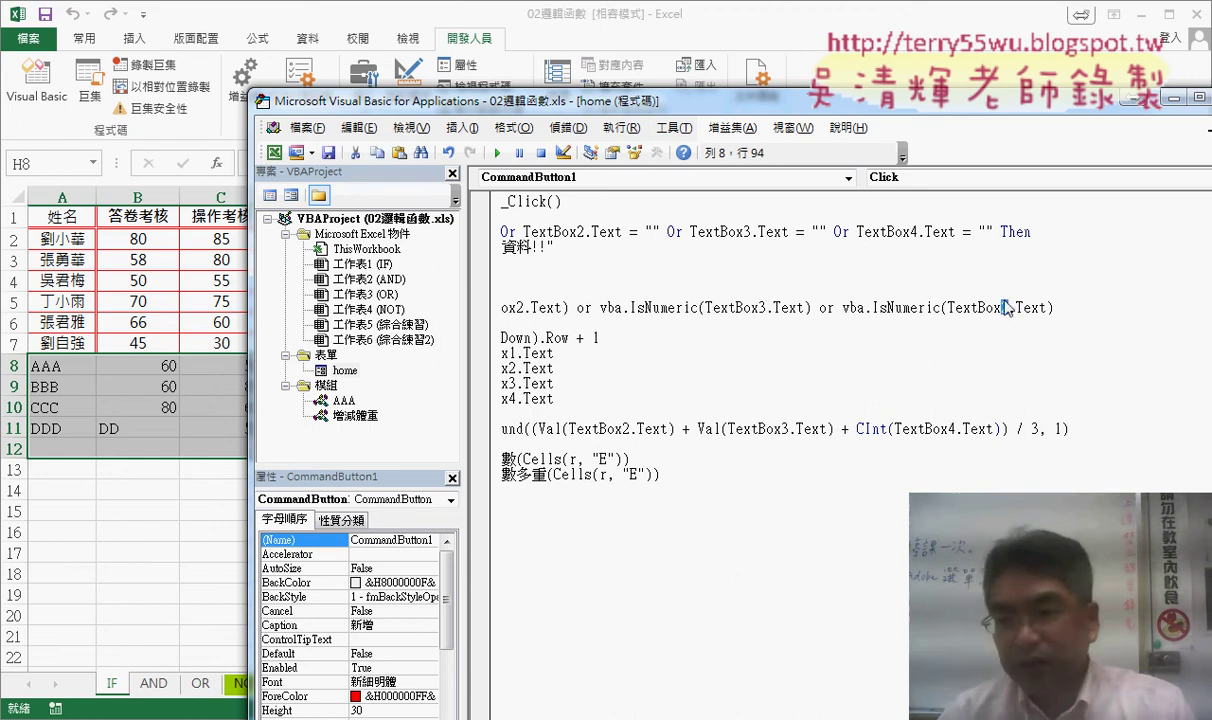
{"action": "type", "text": "4"}
Step: End the condition with Then and close the block with End If
{"action": "left_click", "coordinate": [1070, 307]}
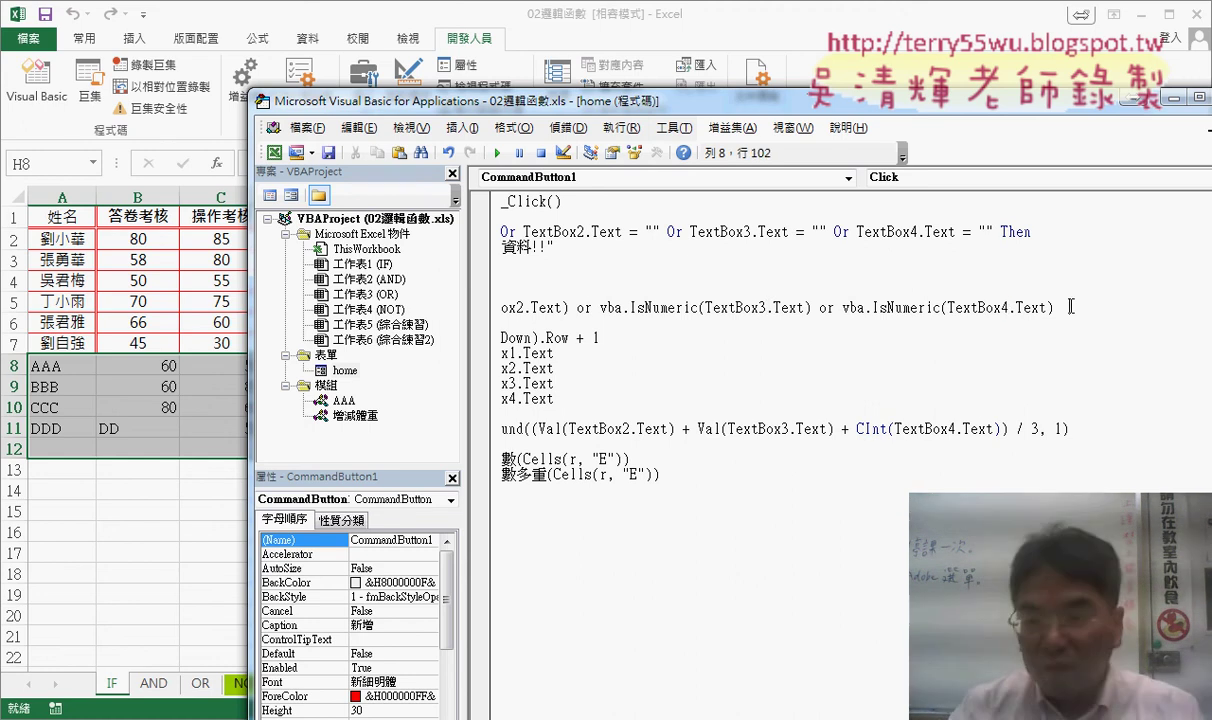
{"action": "type", "text": "Then"}
{"action": "key", "text": "Return"}
{"action": "key", "text": "Return"}
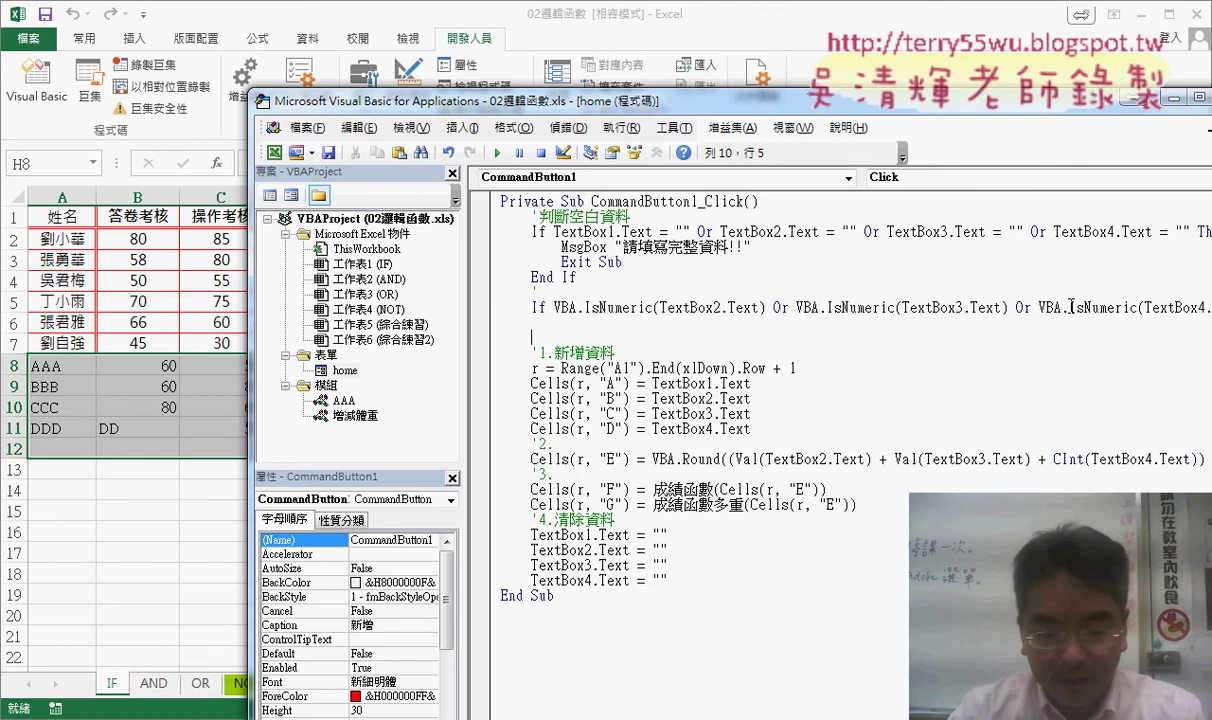
{"action": "type", "text": "nd i"}
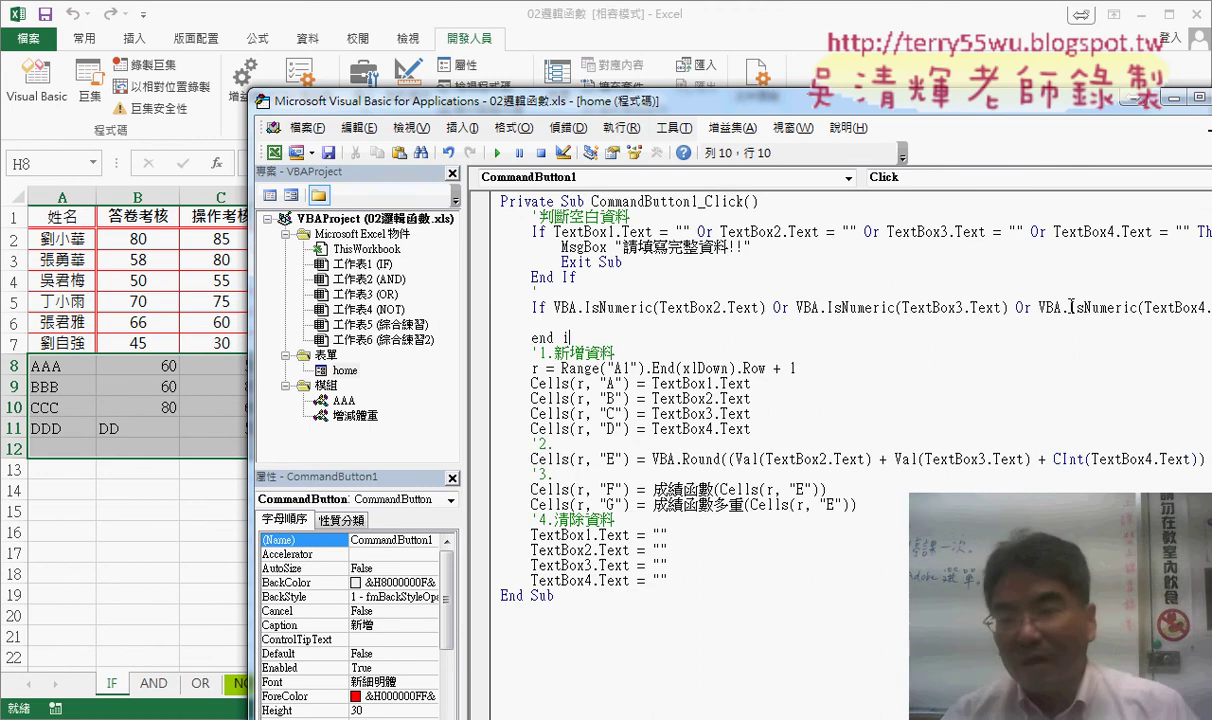
{"action": "type", "text": "f"}
{"action": "left_click", "coordinate": [790, 413]}
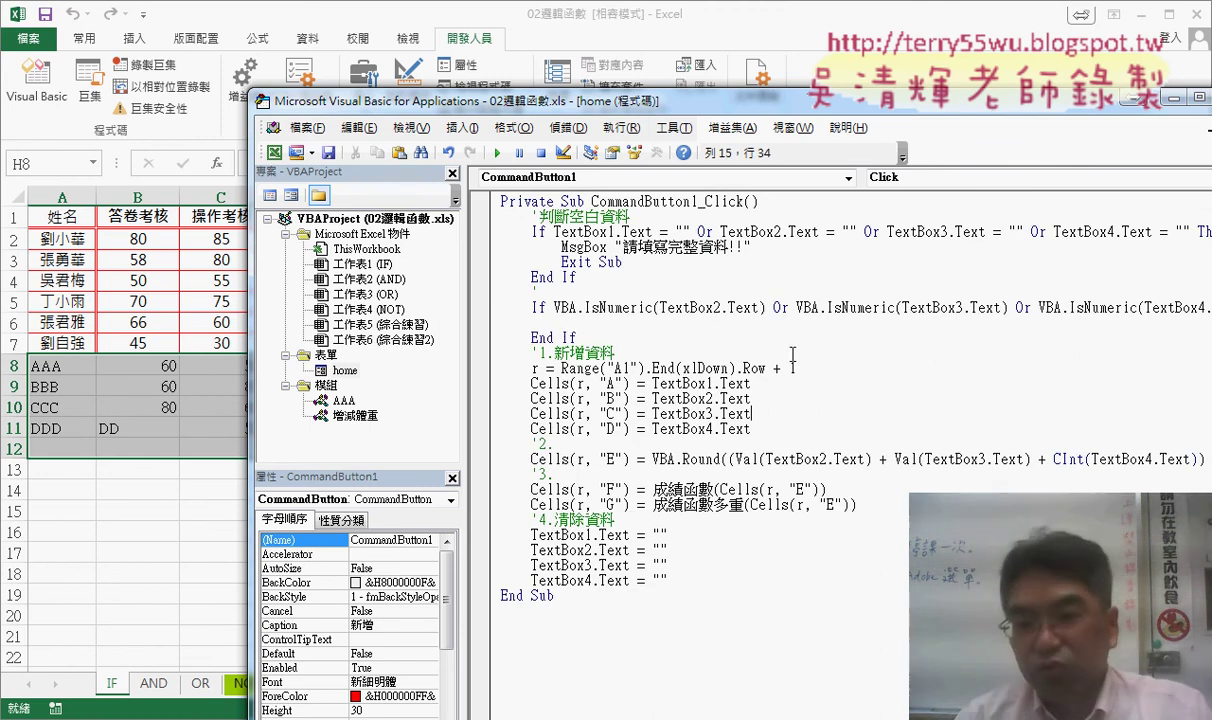
{"action": "left_click", "coordinate": [609, 310]}
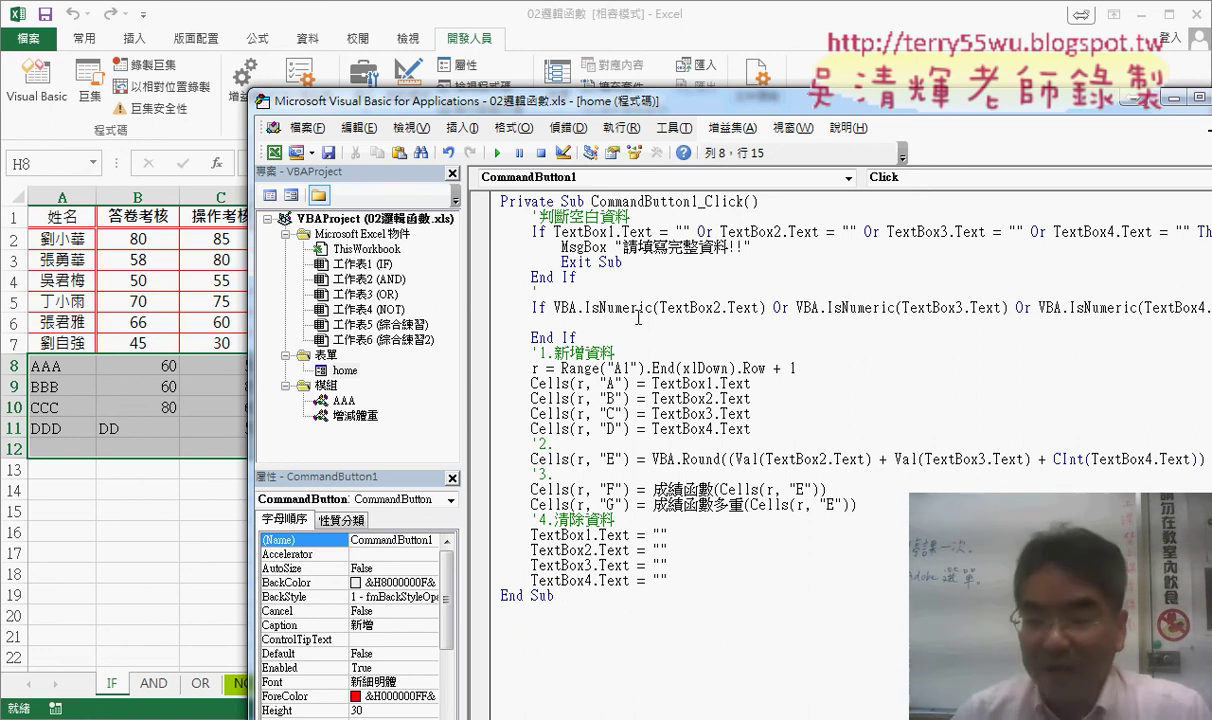
Step: Append =False to each IsNumeric check on TextBox2, TextBox3 and TextBox4
{"action": "left_click", "coordinate": [769, 307]}
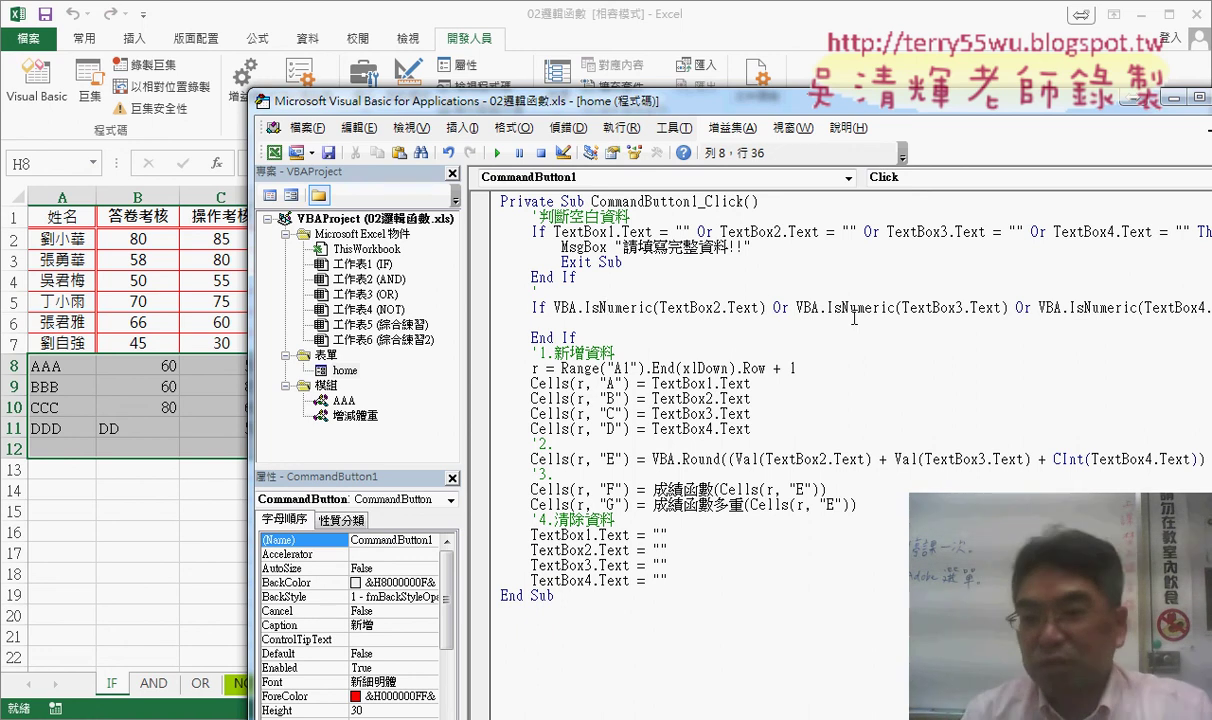
{"action": "type", "text": "="}
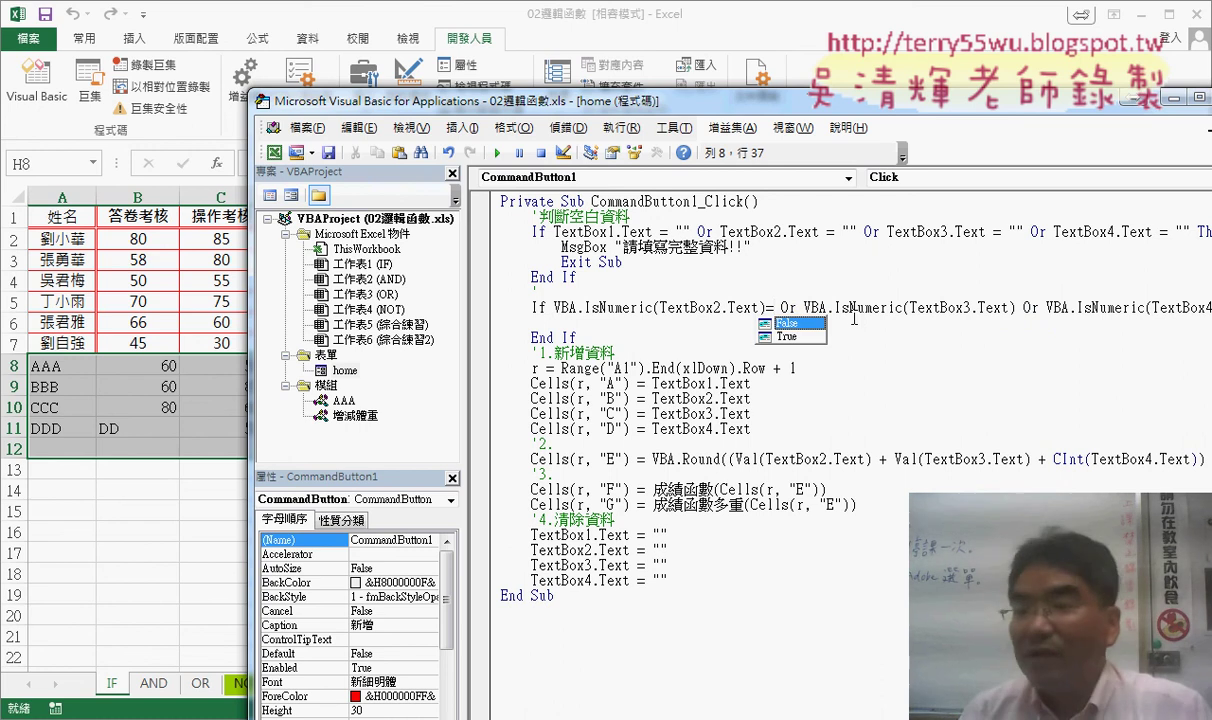
{"action": "key", "text": "space"}
{"action": "left_click_drag", "start_coordinate": [813, 308], "coordinate": [765, 308]}
{"action": "key", "text": "ctrl+c"}
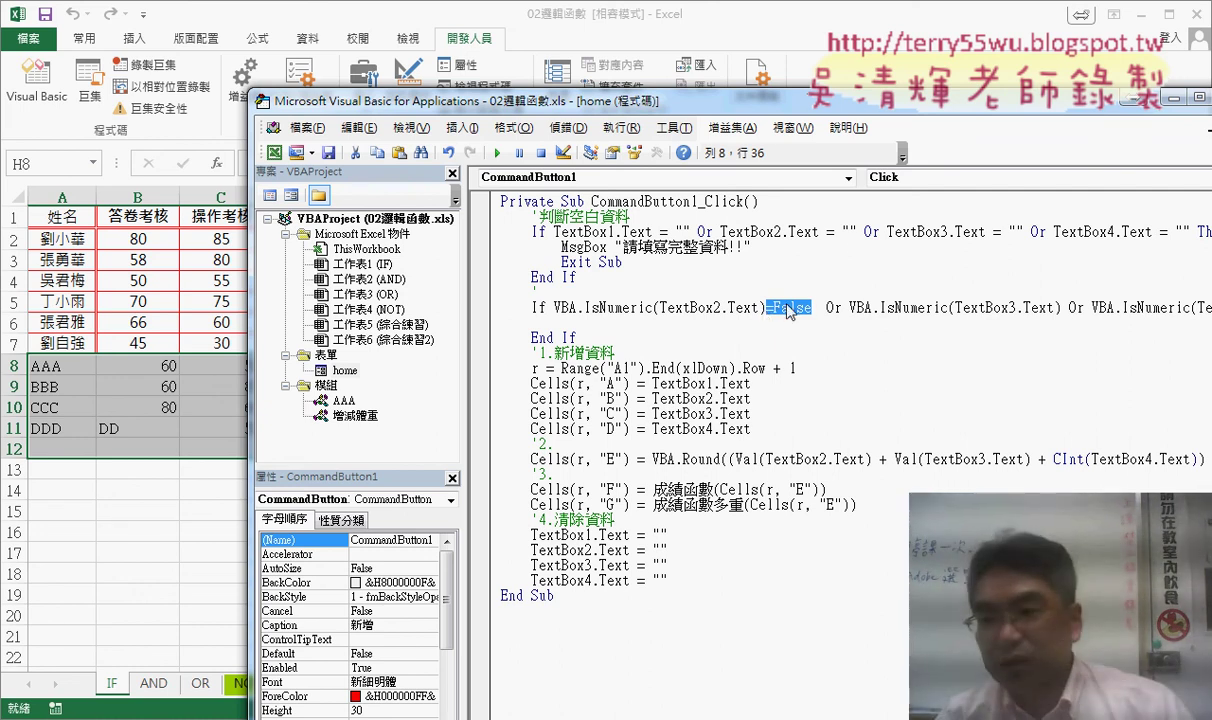
{"action": "left_click", "coordinate": [1061, 308]}
{"action": "key", "text": "ctrl+v"}
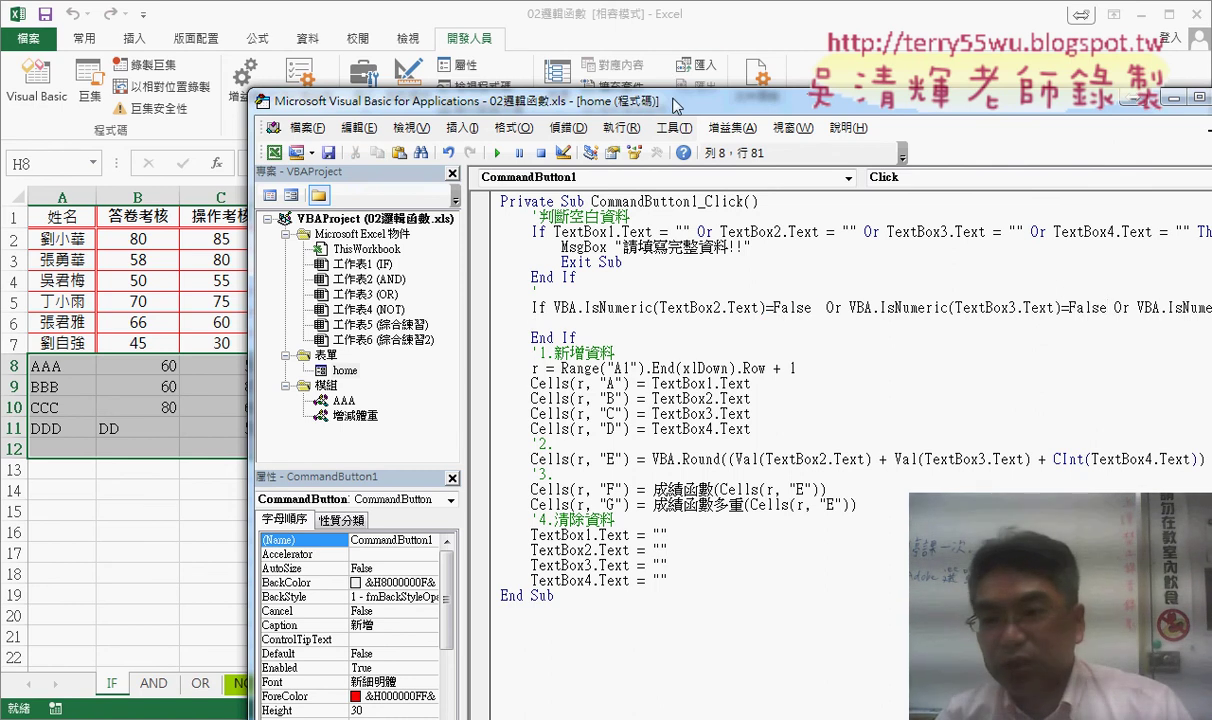
{"action": "left_click_drag", "start_coordinate": [675, 105], "coordinate": [437, 79]}
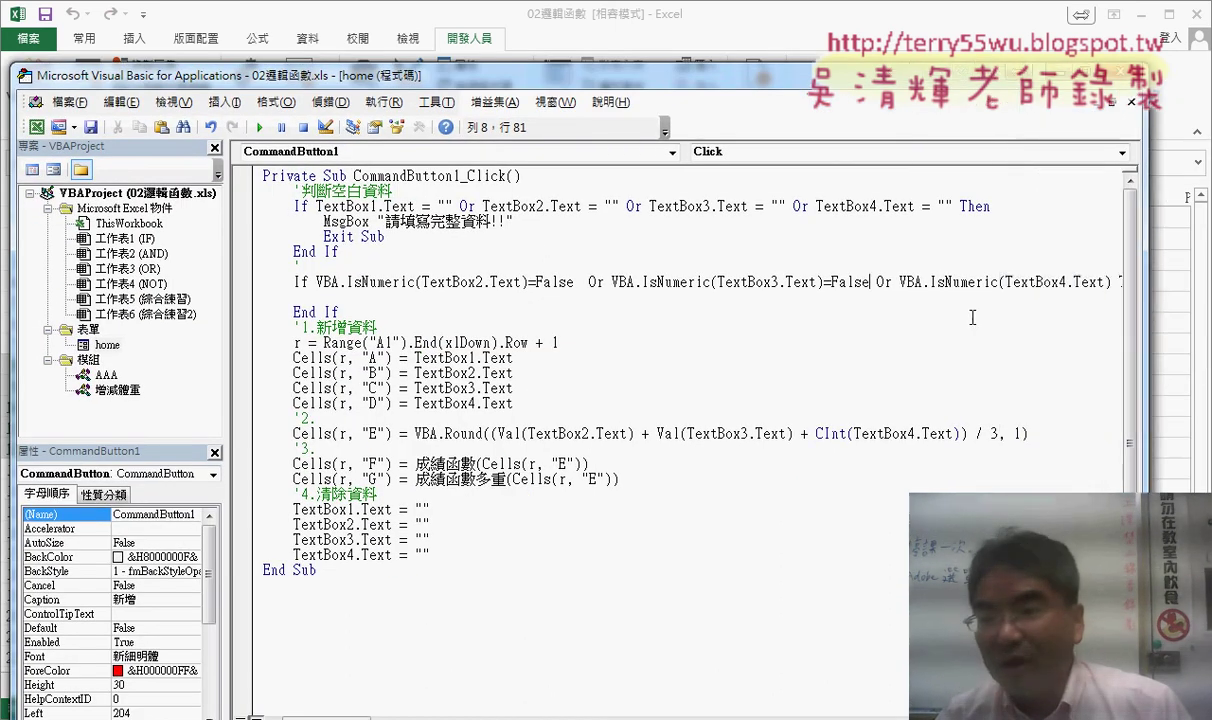
{"action": "left_click_drag", "start_coordinate": [1146, 298], "coordinate": [1200, 298]}
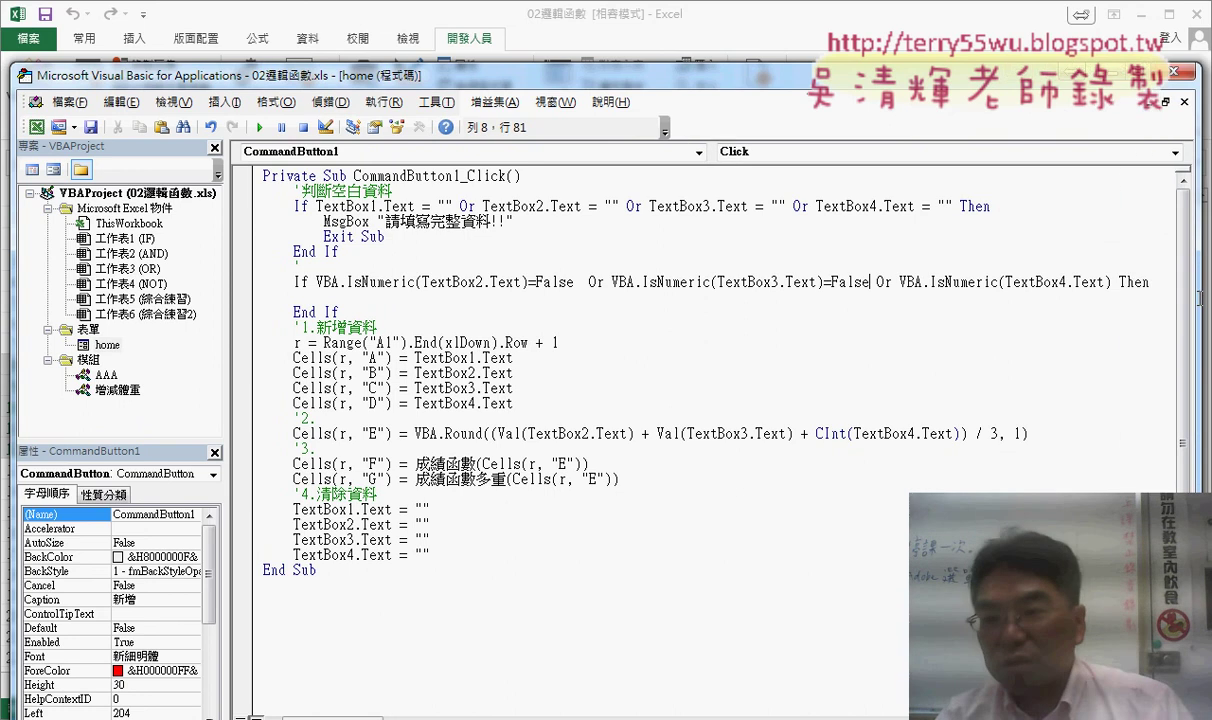
{"action": "left_click_drag", "start_coordinate": [824, 282], "coordinate": [869, 282]}
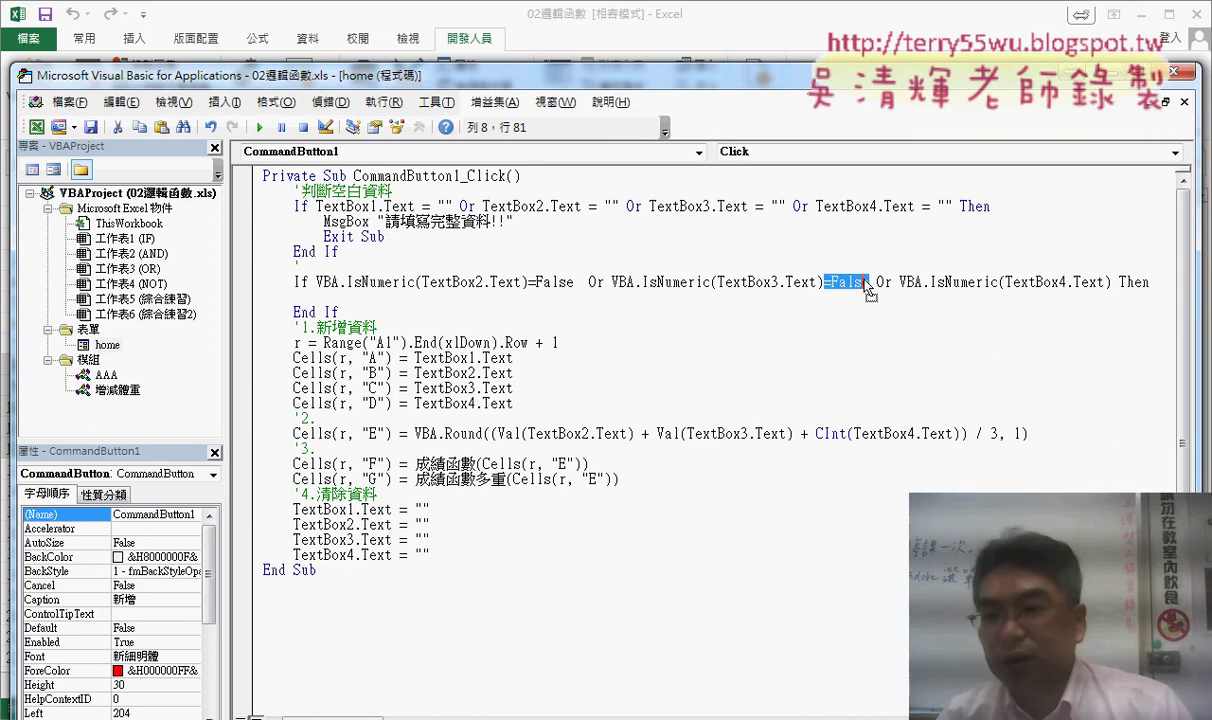
{"action": "key", "text": "ctrl+c"}
{"action": "left_click", "coordinate": [1109, 282]}
{"action": "key", "text": "ctrl+v"}
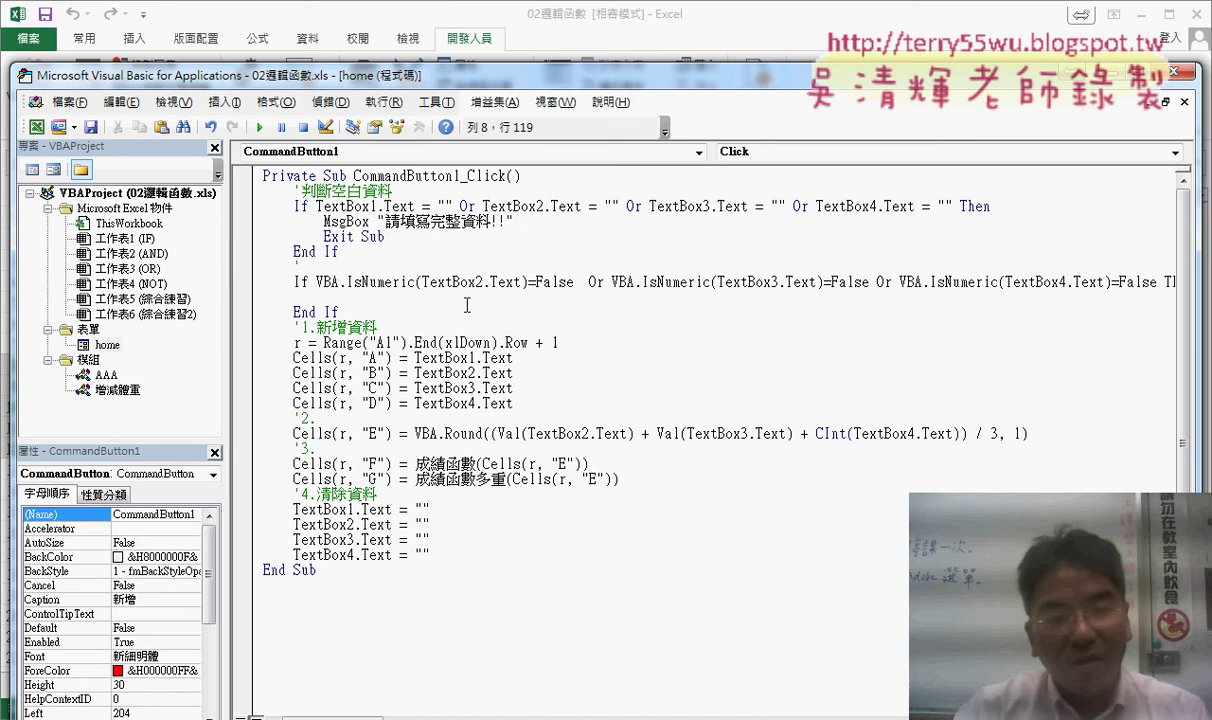
Step: Add MsgBox "請輸入正確數字!!" inside the IsNumeric If block
{"action": "left_click", "coordinate": [466, 303]}
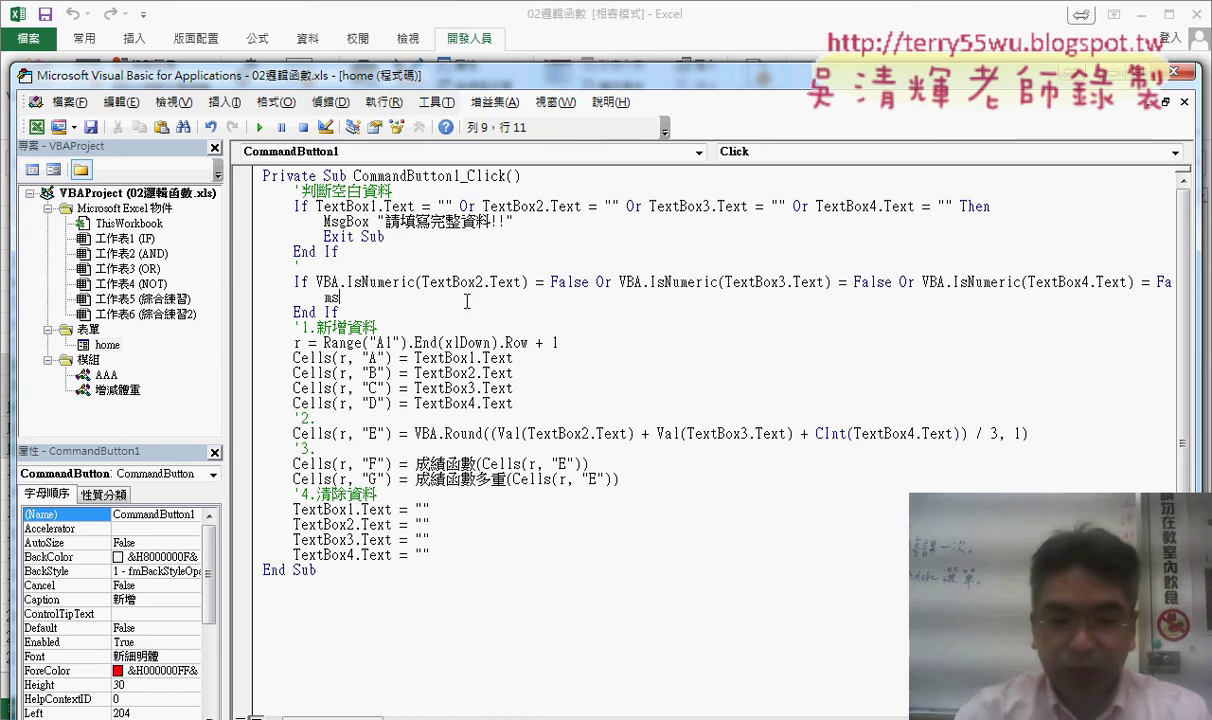
{"action": "type", "text": "msgbox"}
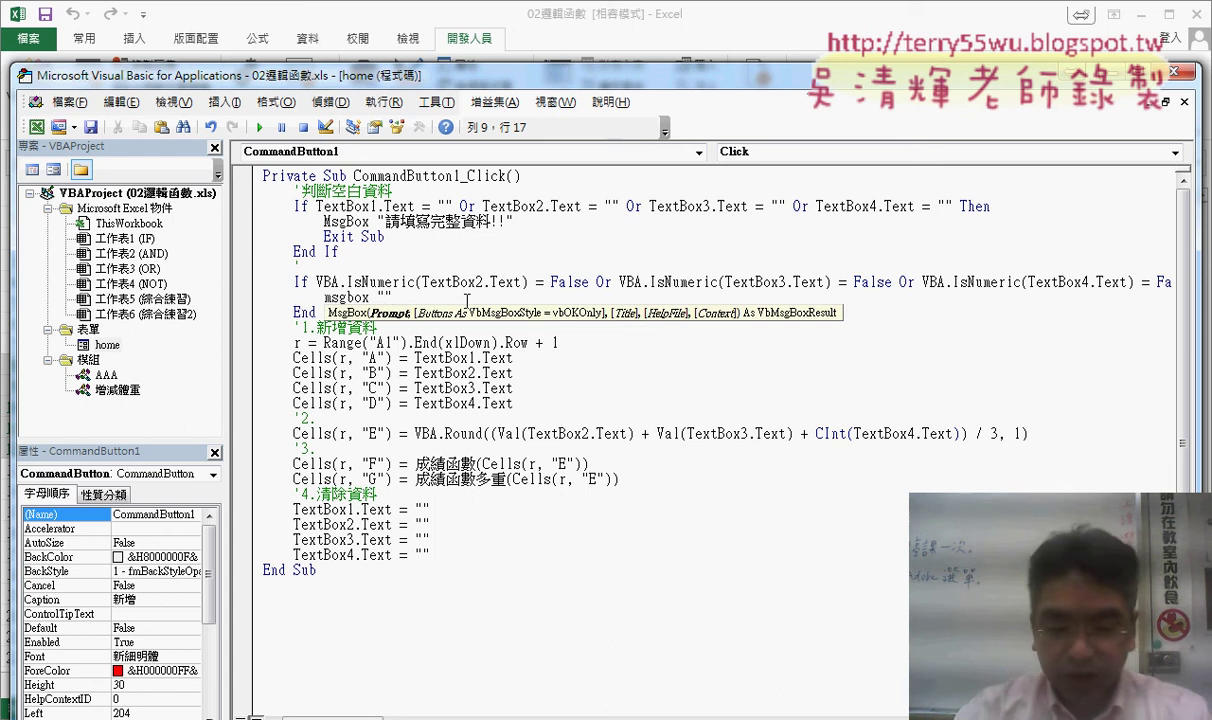
{"action": "key", "text": "Left"}
{"action": "type", "text": "請書"}
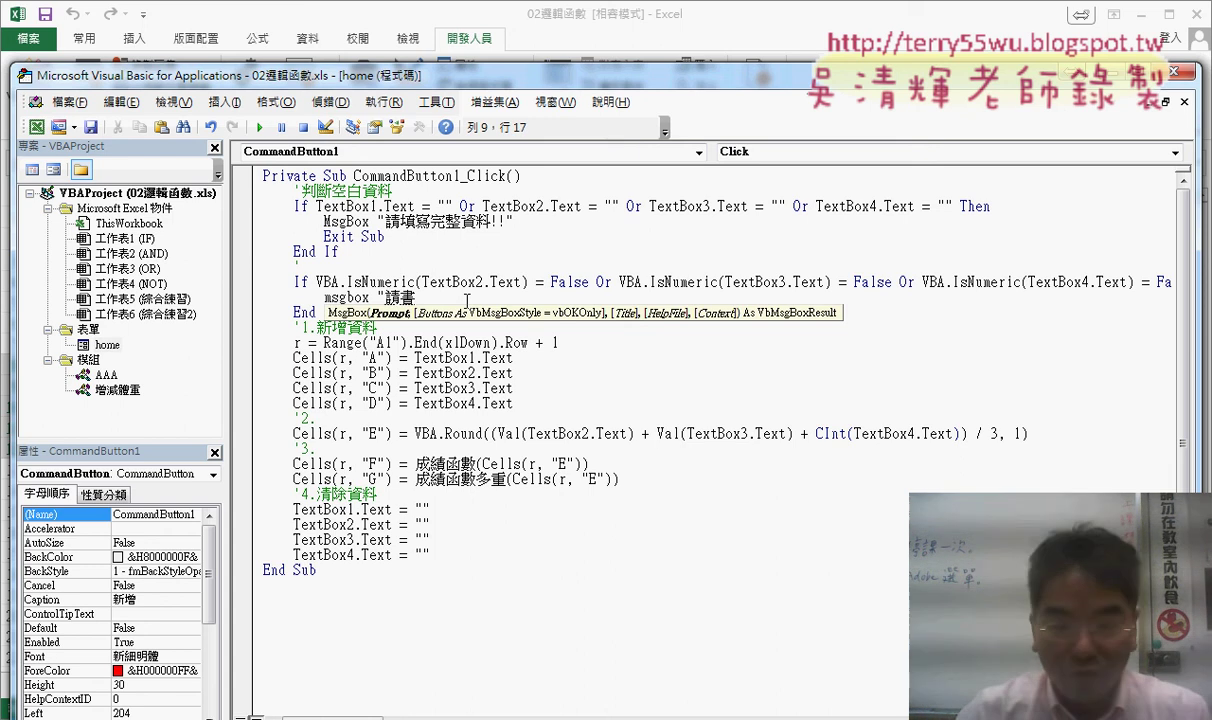
{"action": "type", "text": "入"}
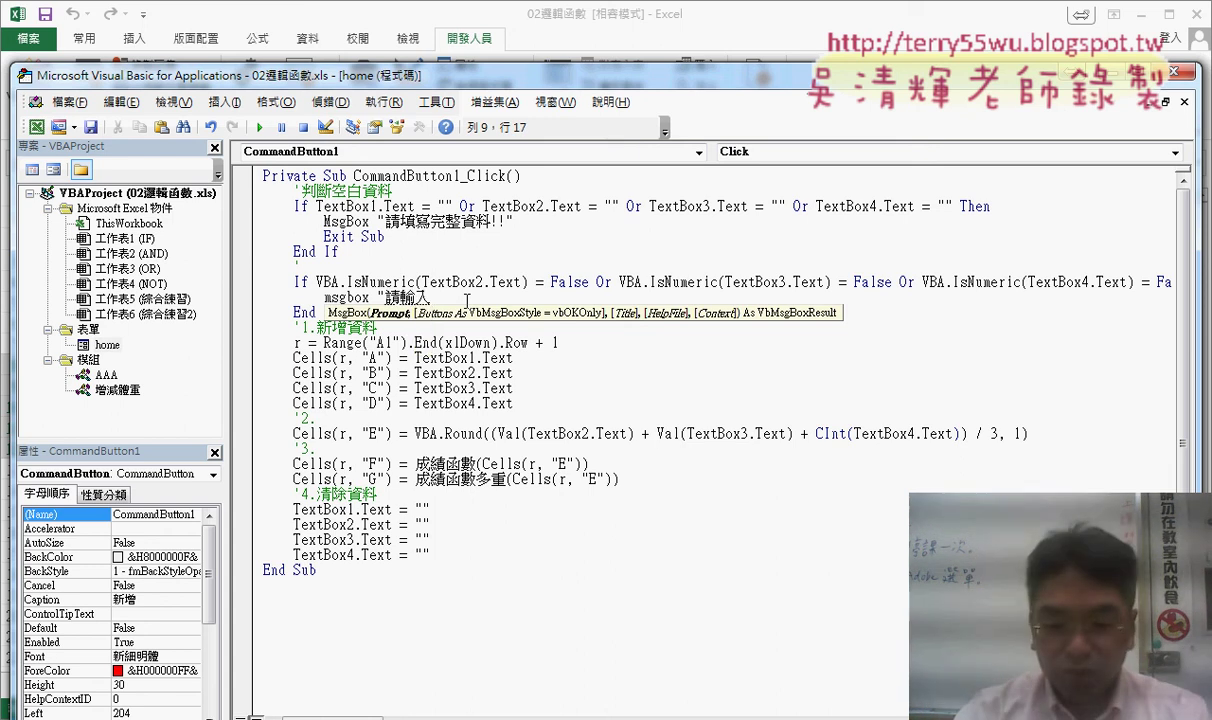
{"action": "type", "text": "數"}
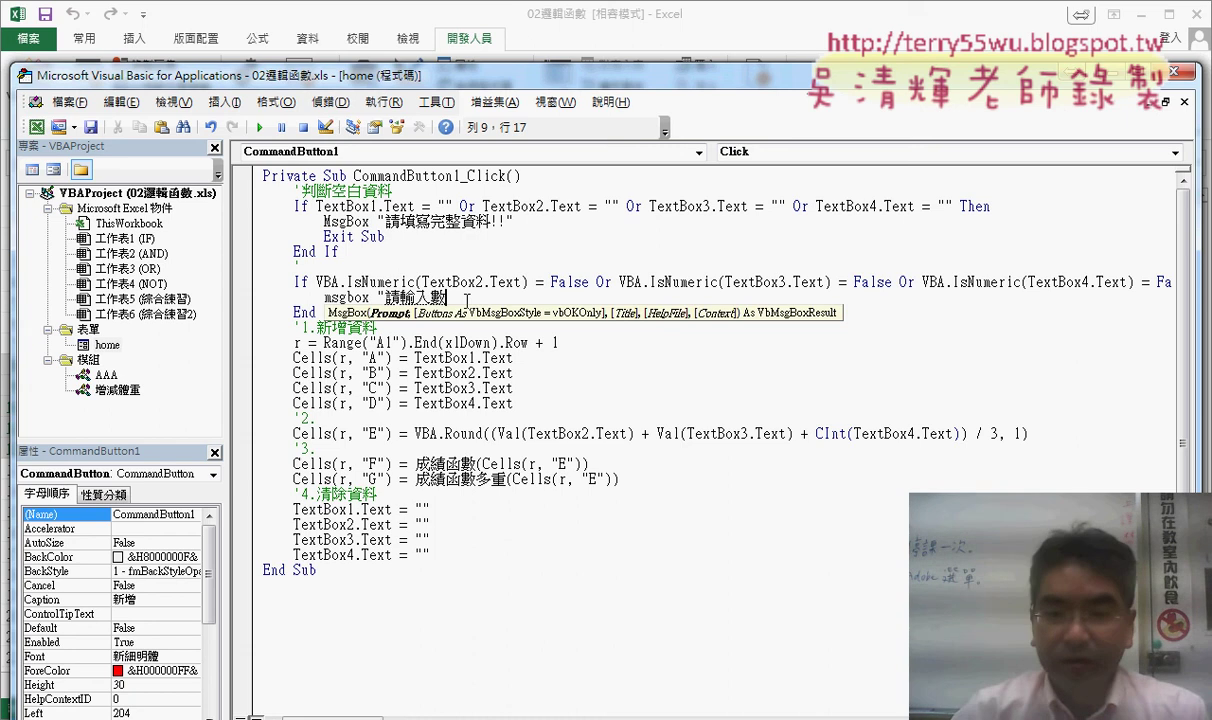
{"action": "type", "text": "字\""}
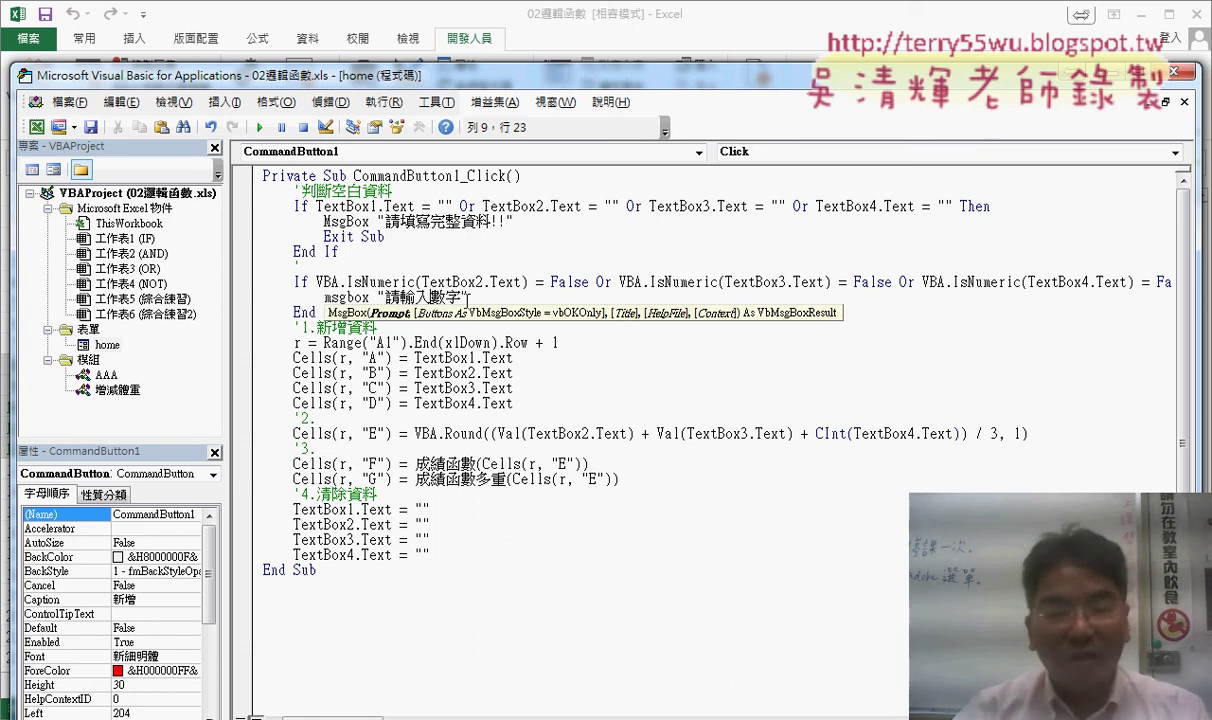
{"action": "key", "text": "Left"}
{"action": "key", "text": "Left"}
{"action": "key", "text": "End"}
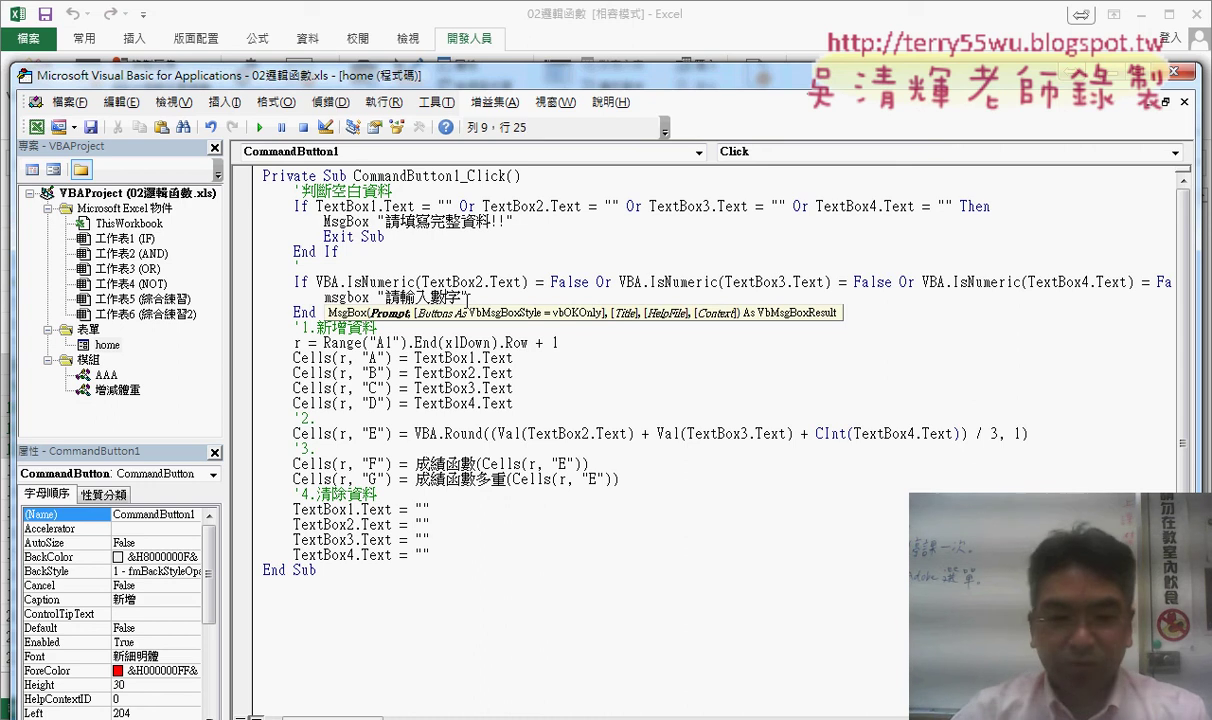
{"action": "key", "text": "Left"}
{"action": "key", "text": "Left"}
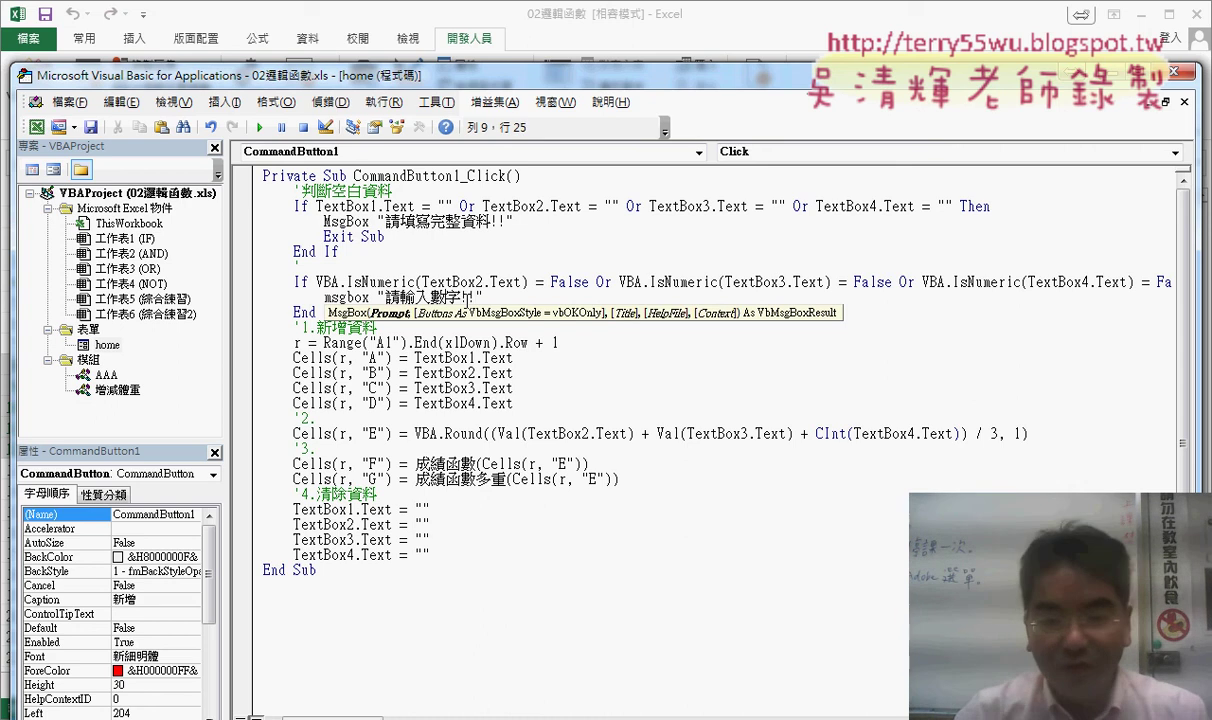
{"action": "key", "text": "Down"}
{"action": "key", "text": "Return"}
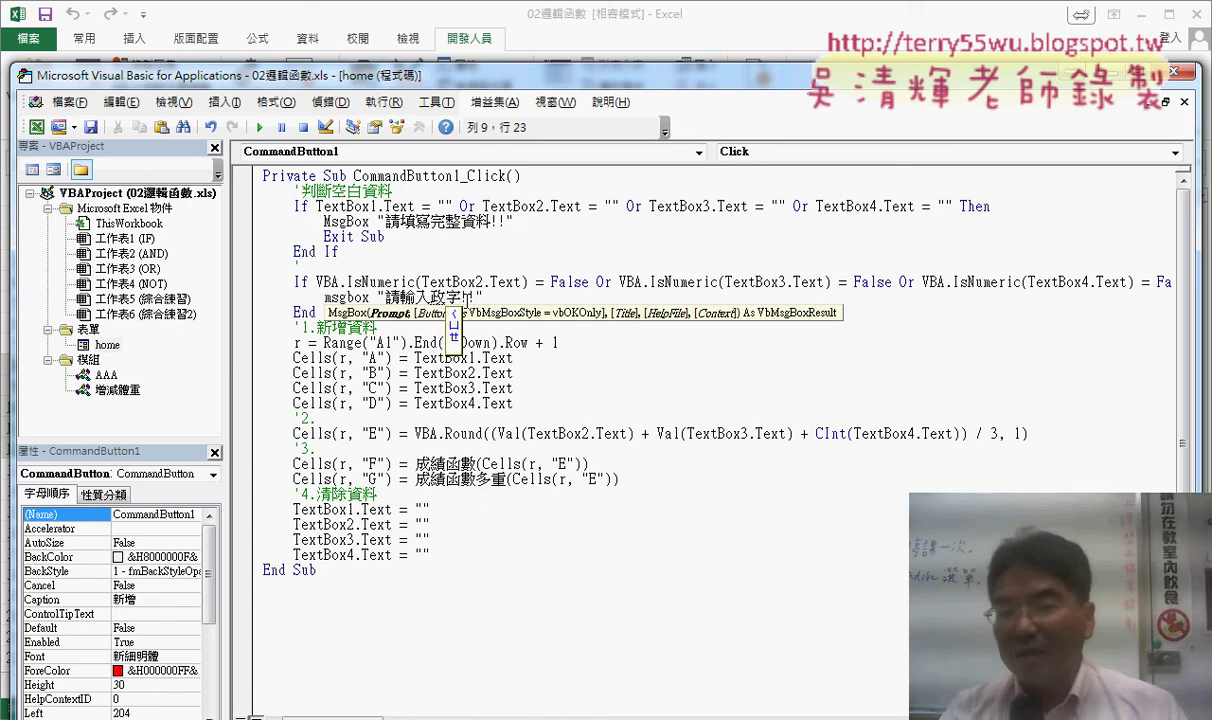
{"action": "type", "text": "正確數"}
{"action": "key", "text": "Return"}
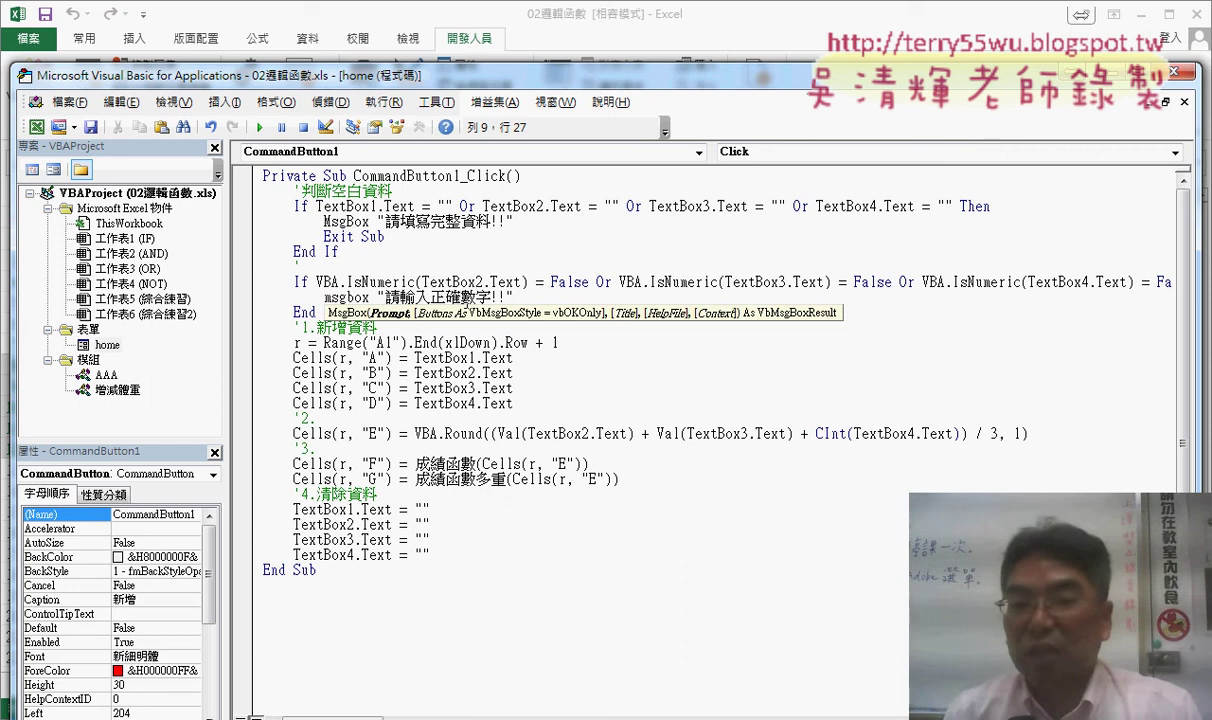
Step: Open a new line below the message and select the existing Exit Sub to reuse
{"action": "left_click", "coordinate": [507, 297]}
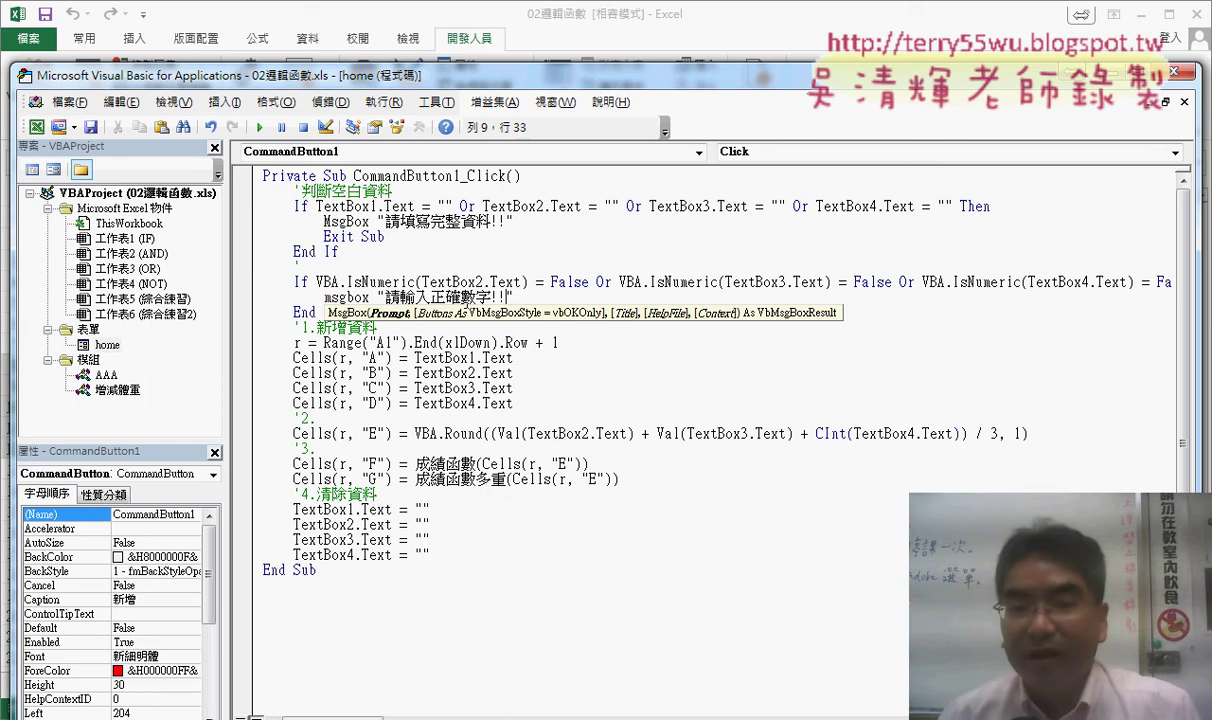
{"action": "key", "text": "Return"}
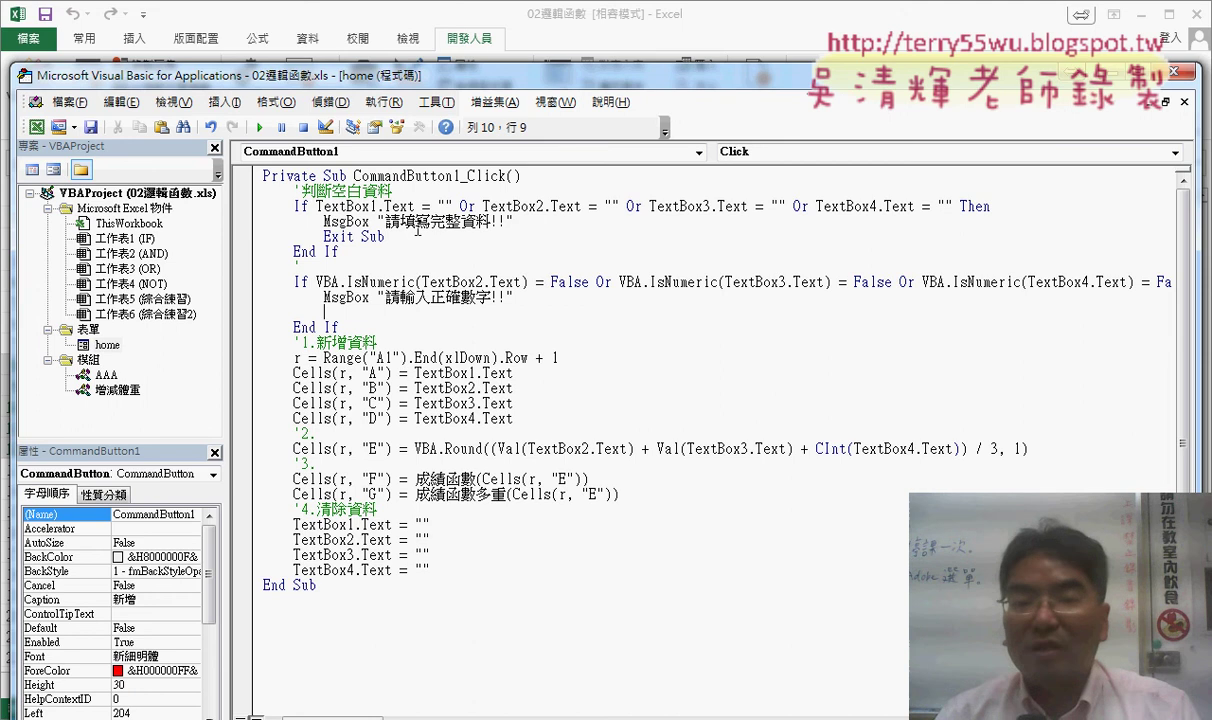
{"action": "mouse_move", "coordinate": [418, 229]}
{"action": "left_mouse_down"}
{"action": "mouse_move", "coordinate": [322, 236]}
{"action": "mouse_move", "coordinate": [340, 318]}
{"action": "left_mouse_up"}
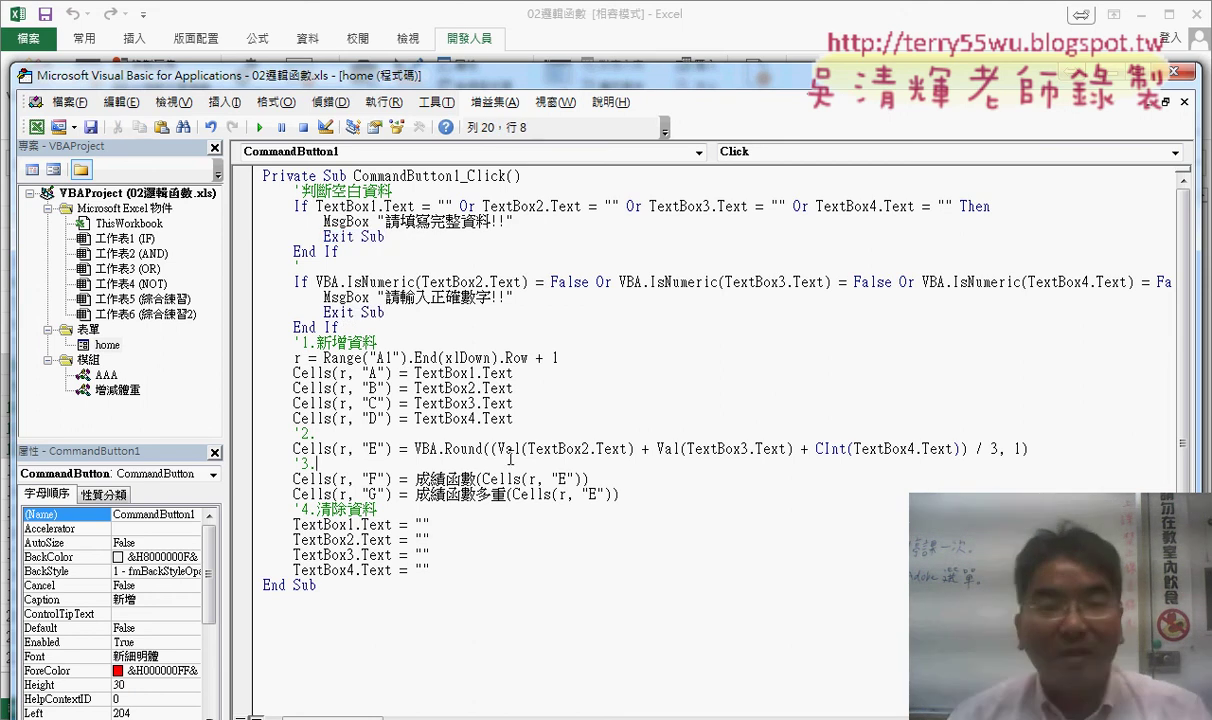
Step: Run the grade form, enter EEE with non-numeric scores AA, SS, EE, and submit it
{"action": "left_click", "coordinate": [257, 127]}
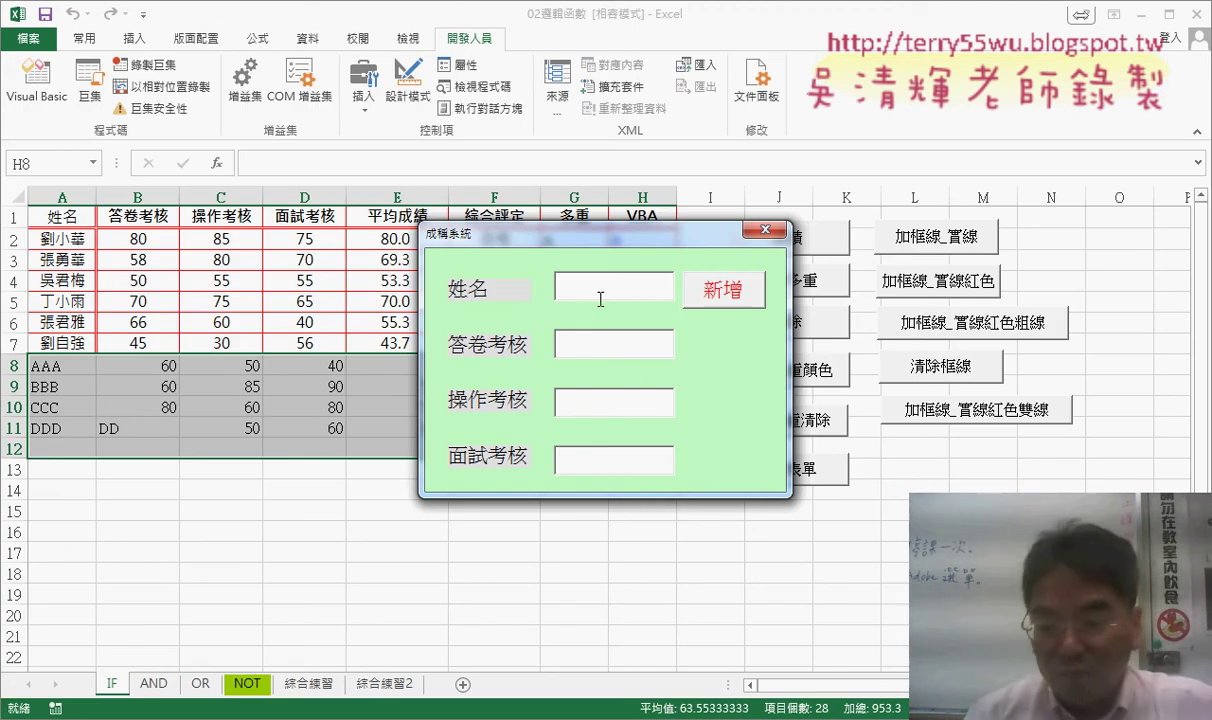
{"action": "type", "text": "EEE"}
{"action": "key", "text": "Tab"}
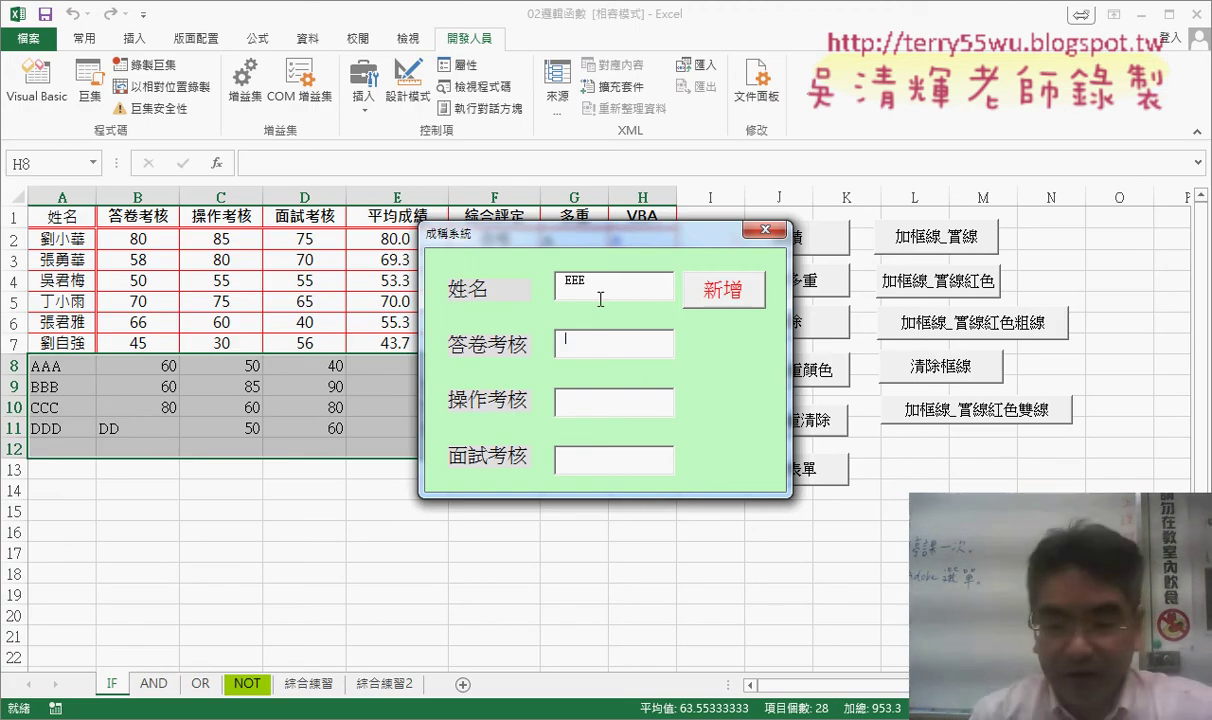
{"action": "type", "text": "AA"}
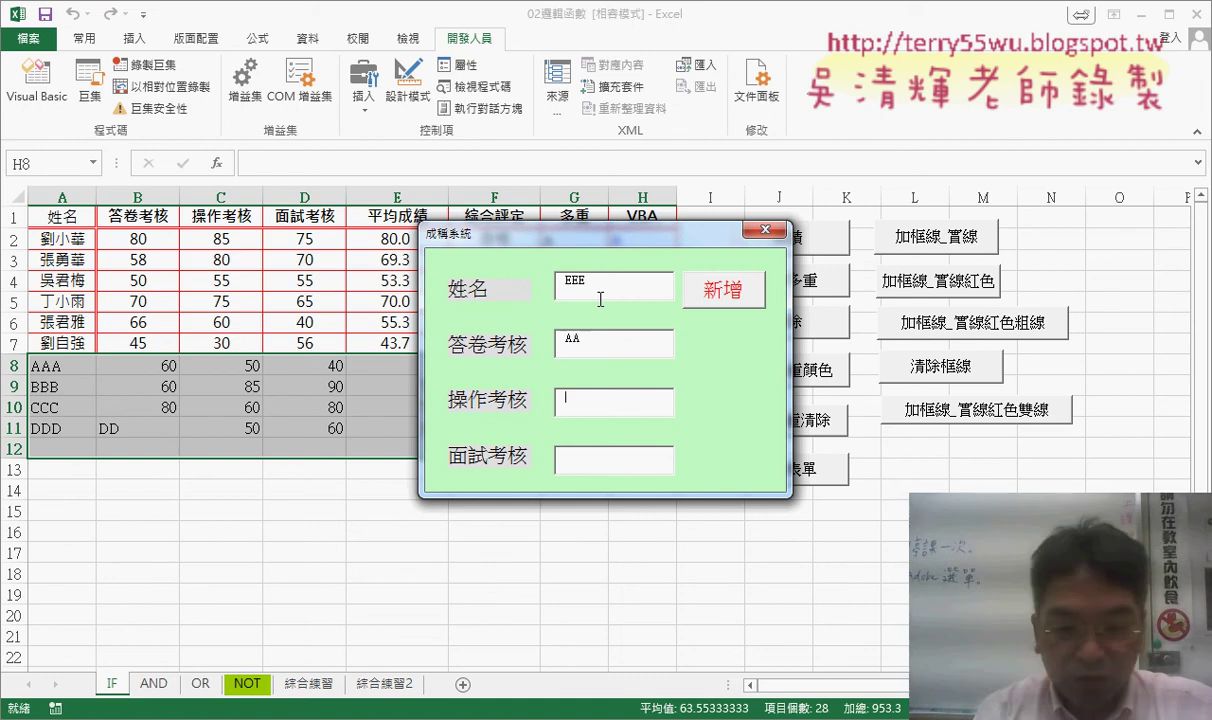
{"action": "type", "text": "SS"}
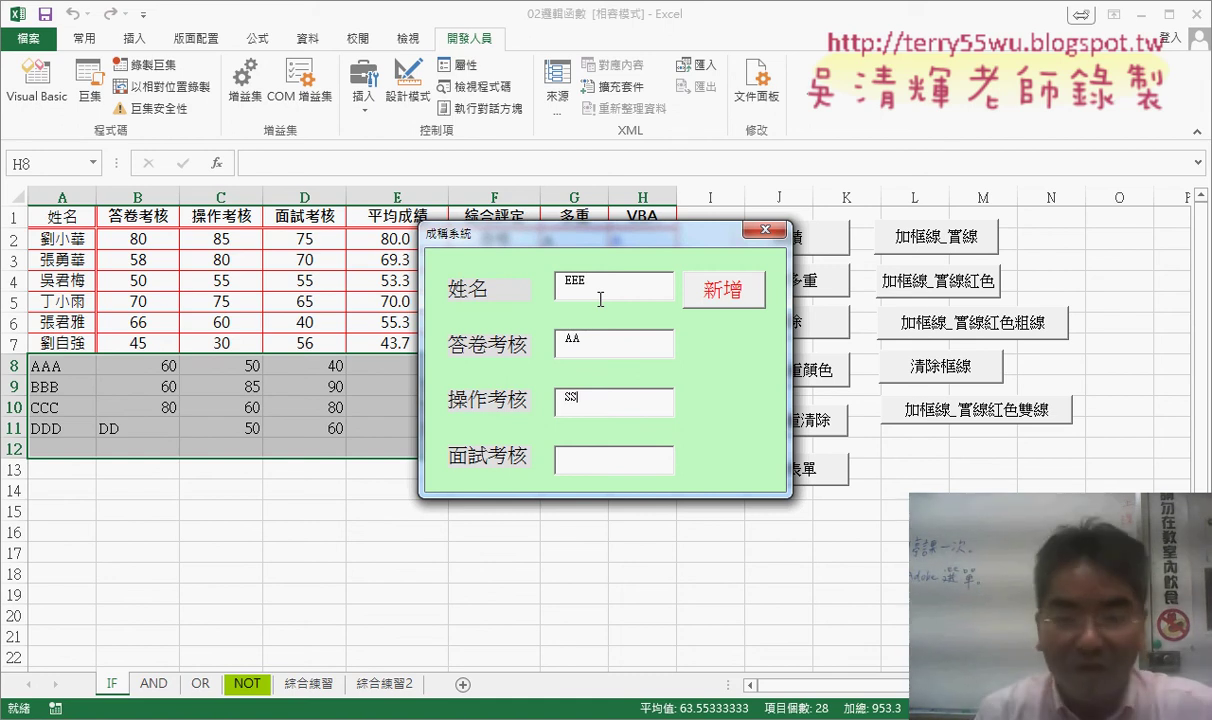
{"action": "key", "text": "Tab"}
{"action": "type", "text": "E"}
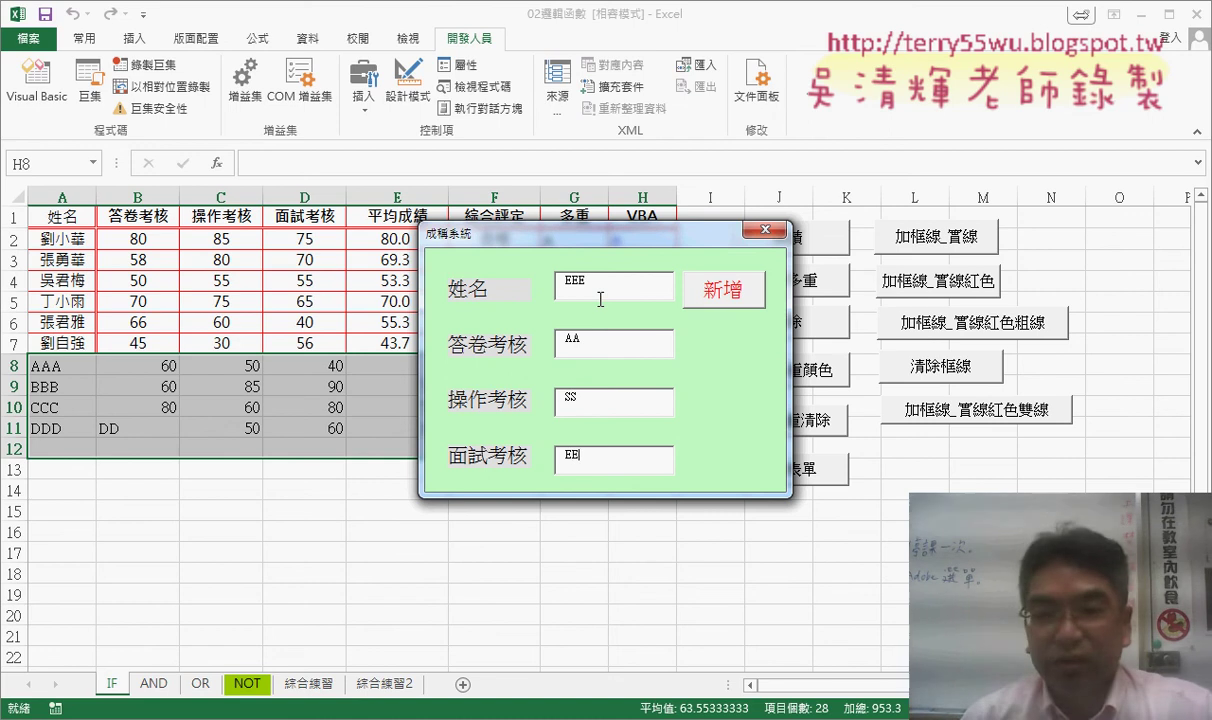
{"action": "left_click_drag", "start_coordinate": [672, 236], "coordinate": [852, 141]}
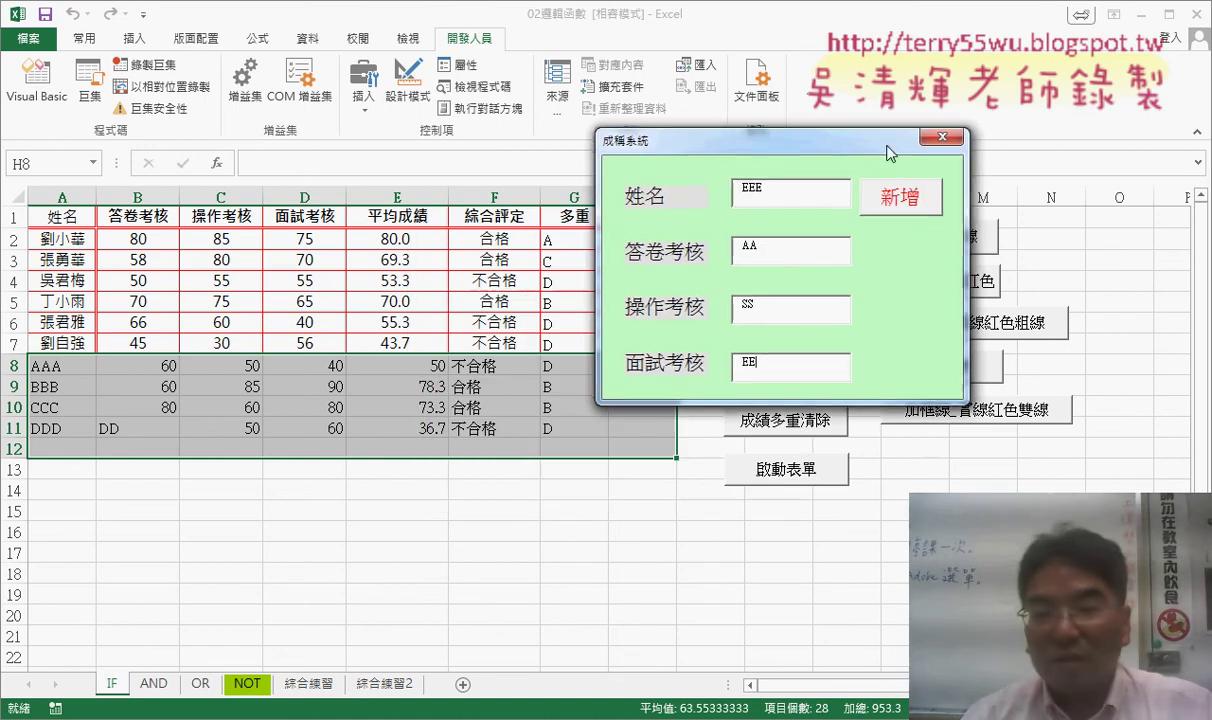
{"action": "left_click", "coordinate": [911, 204]}
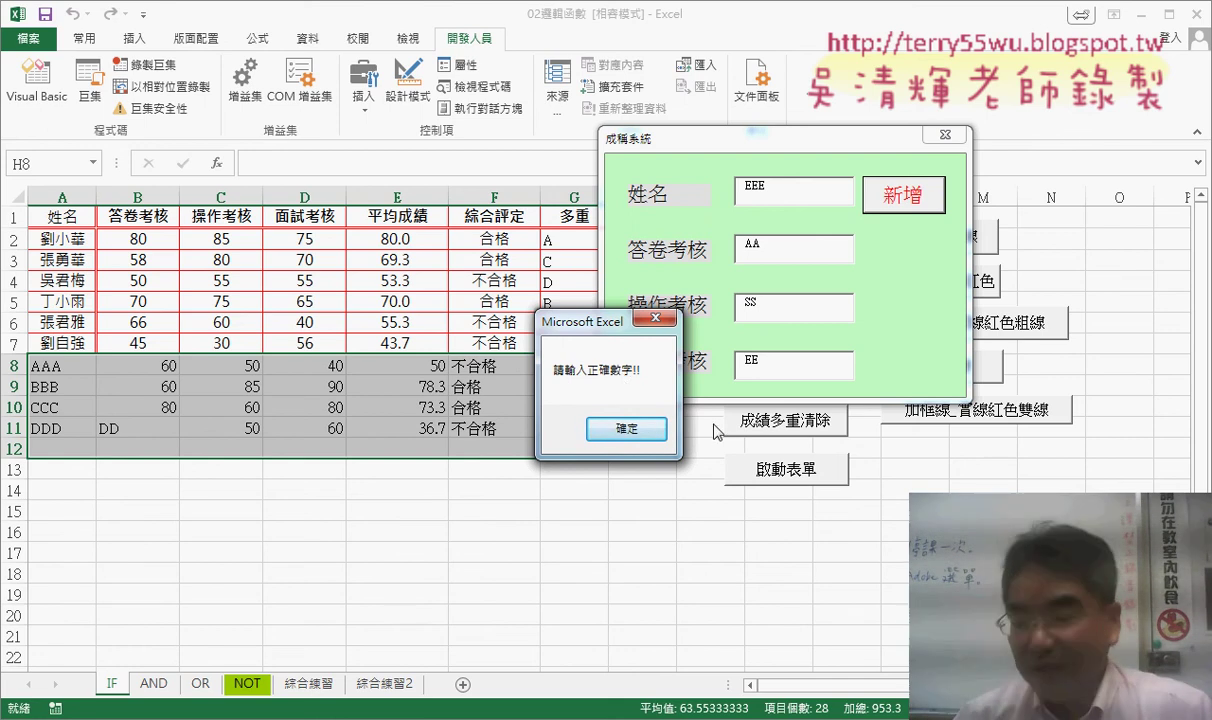
Step: Dismiss the number warnings and replace the invalid scores with 80, 80 and 60
{"action": "left_click", "coordinate": [629, 430]}
{"action": "double_click", "coordinate": [737, 253]}
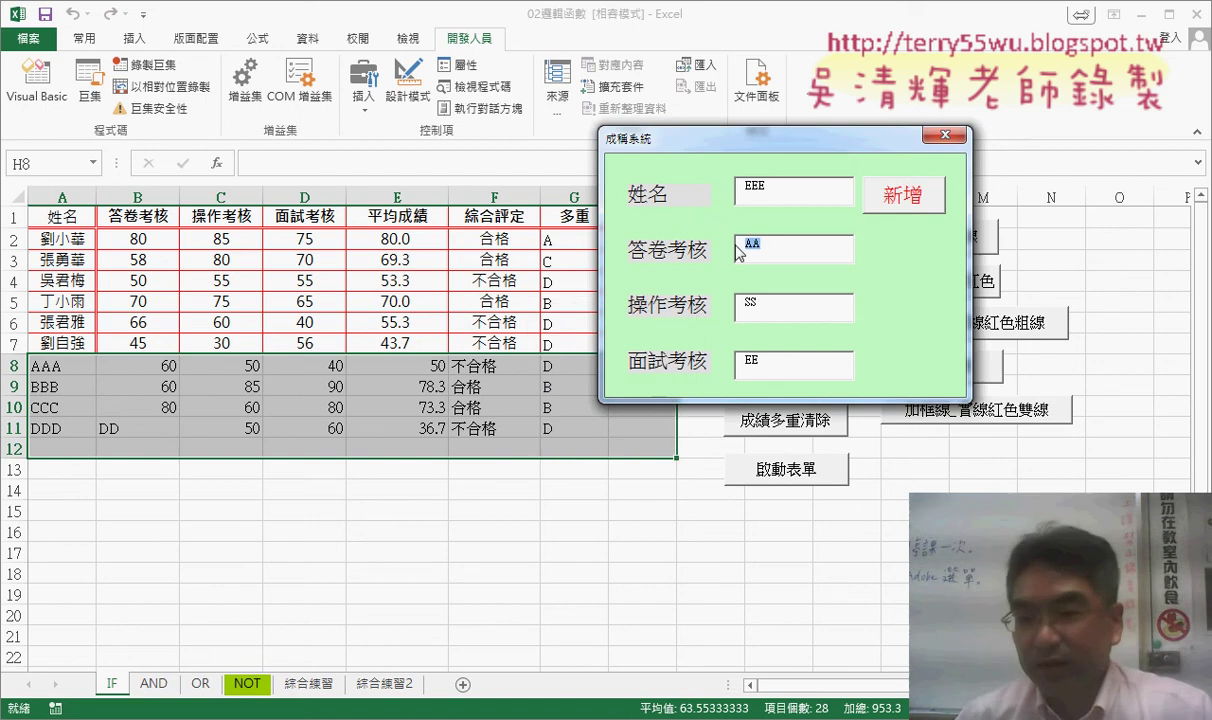
{"action": "type", "text": "80"}
{"action": "double_click", "coordinate": [738, 305]}
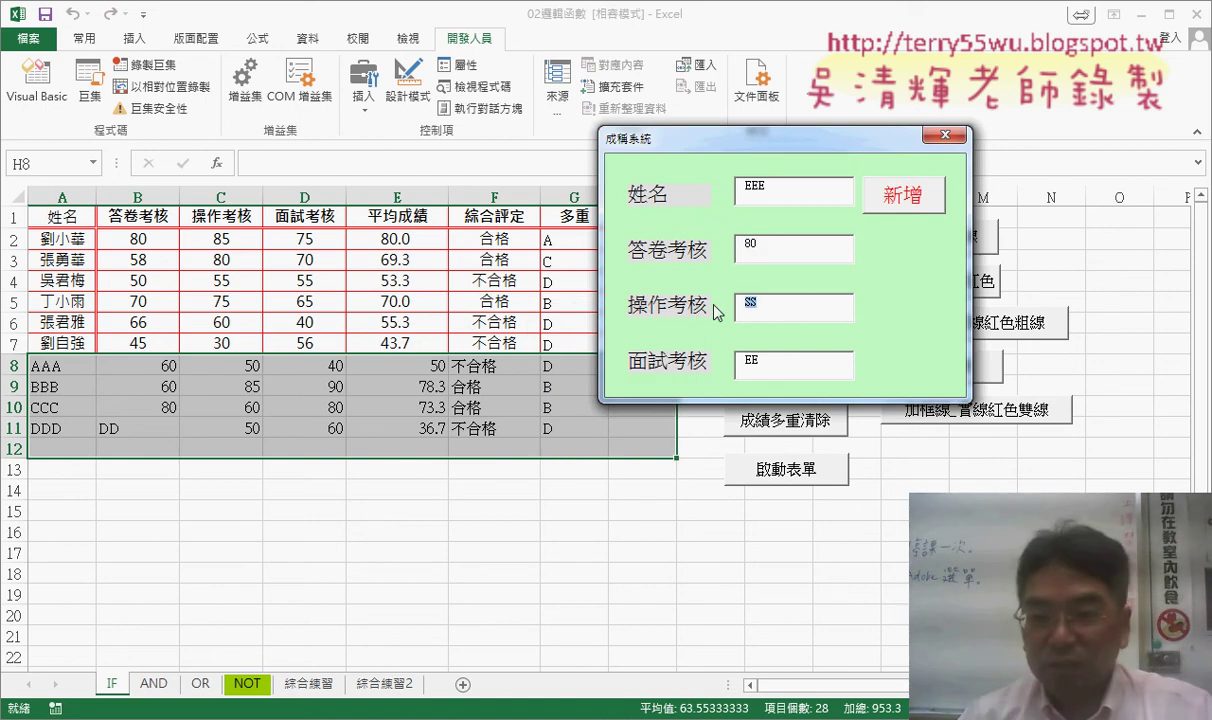
{"action": "type", "text": "80"}
{"action": "left_click", "coordinate": [897, 198]}
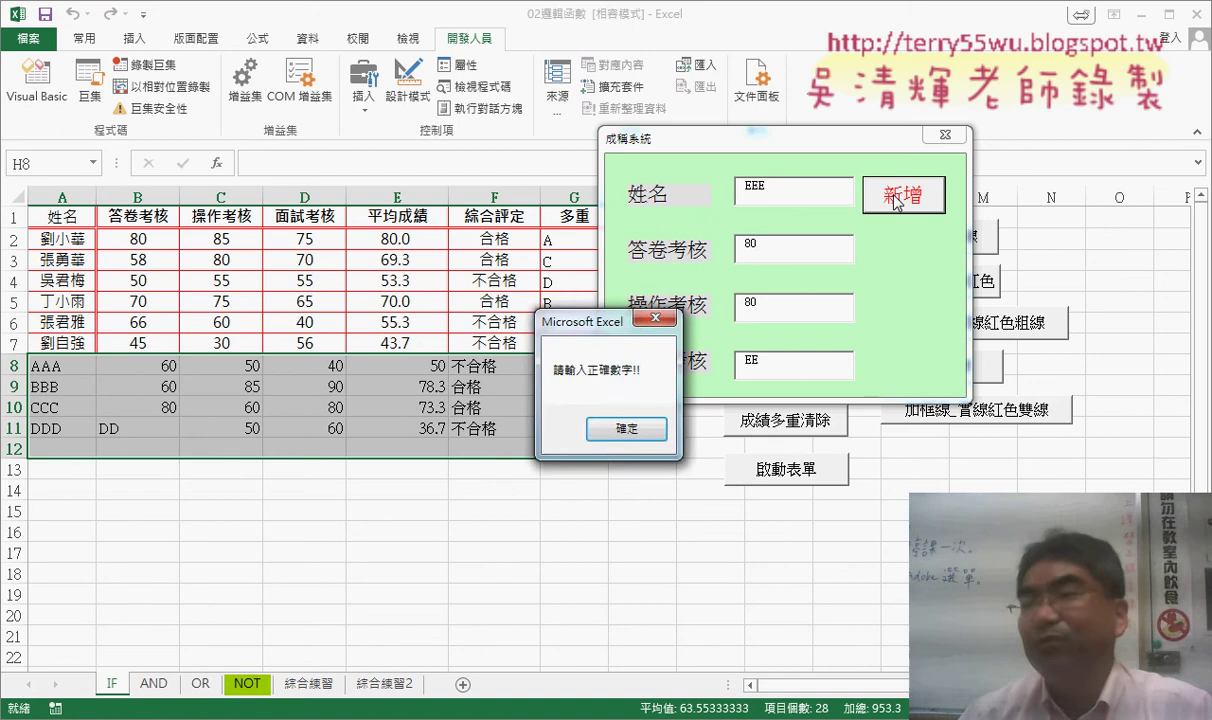
{"action": "left_click", "coordinate": [626, 428]}
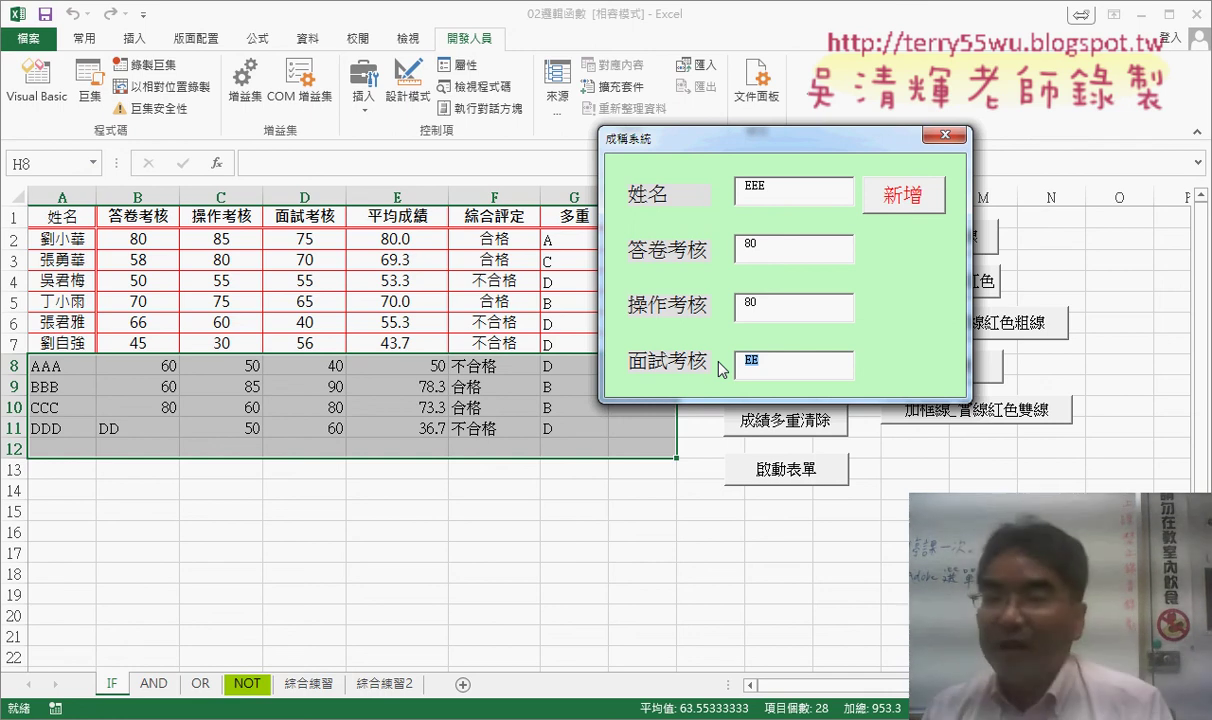
{"action": "type", "text": "60"}
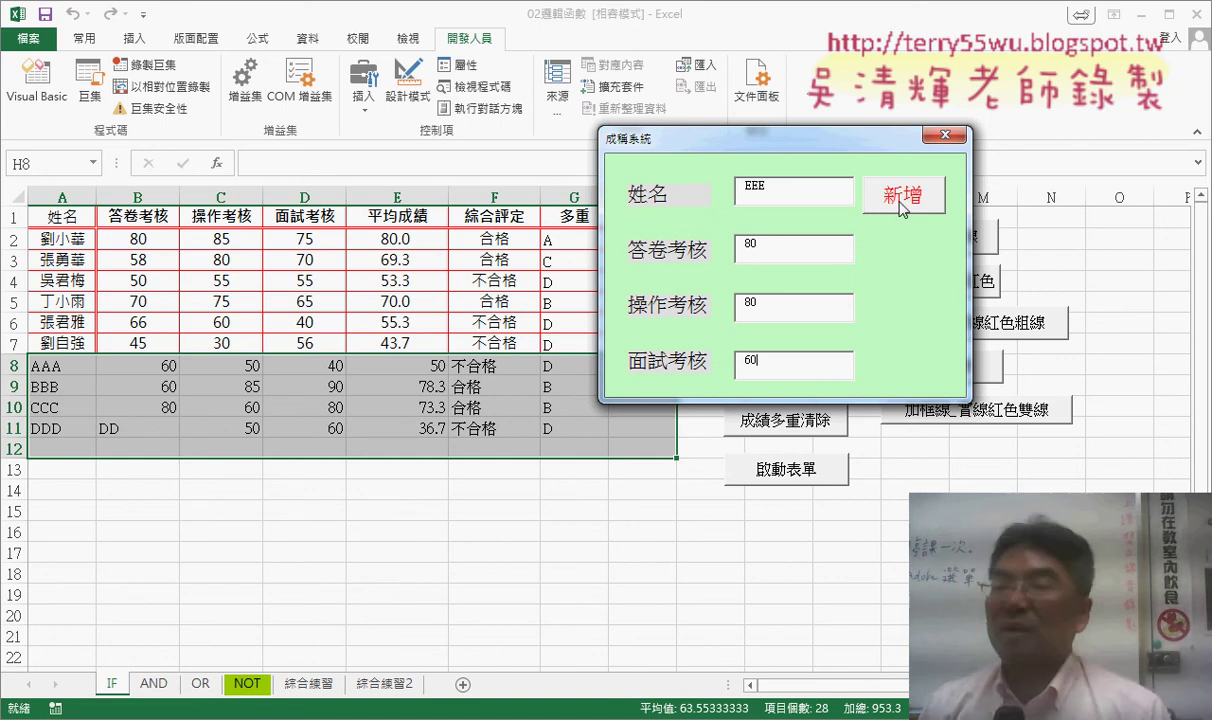
Step: Add EEE's record as row 12 (average 73.3, 合格, B), then focus the 答卷考核 box
{"action": "left_click", "coordinate": [908, 203]}
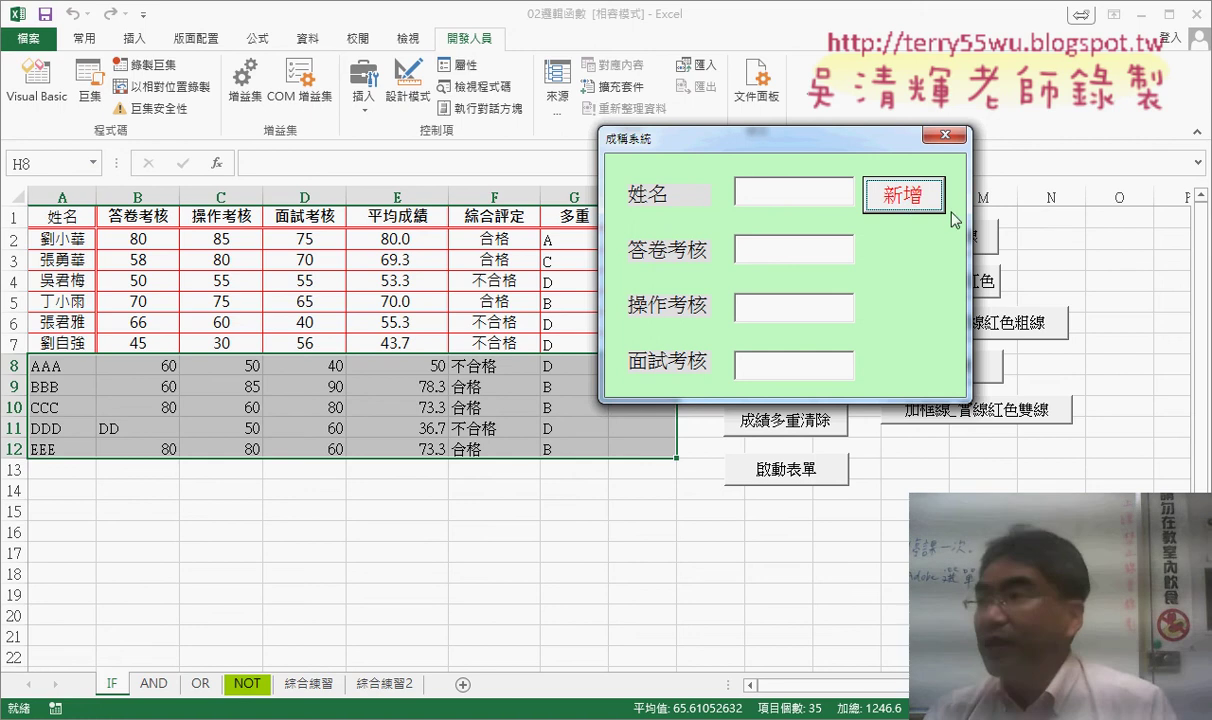
{"action": "left_click", "coordinate": [763, 252]}
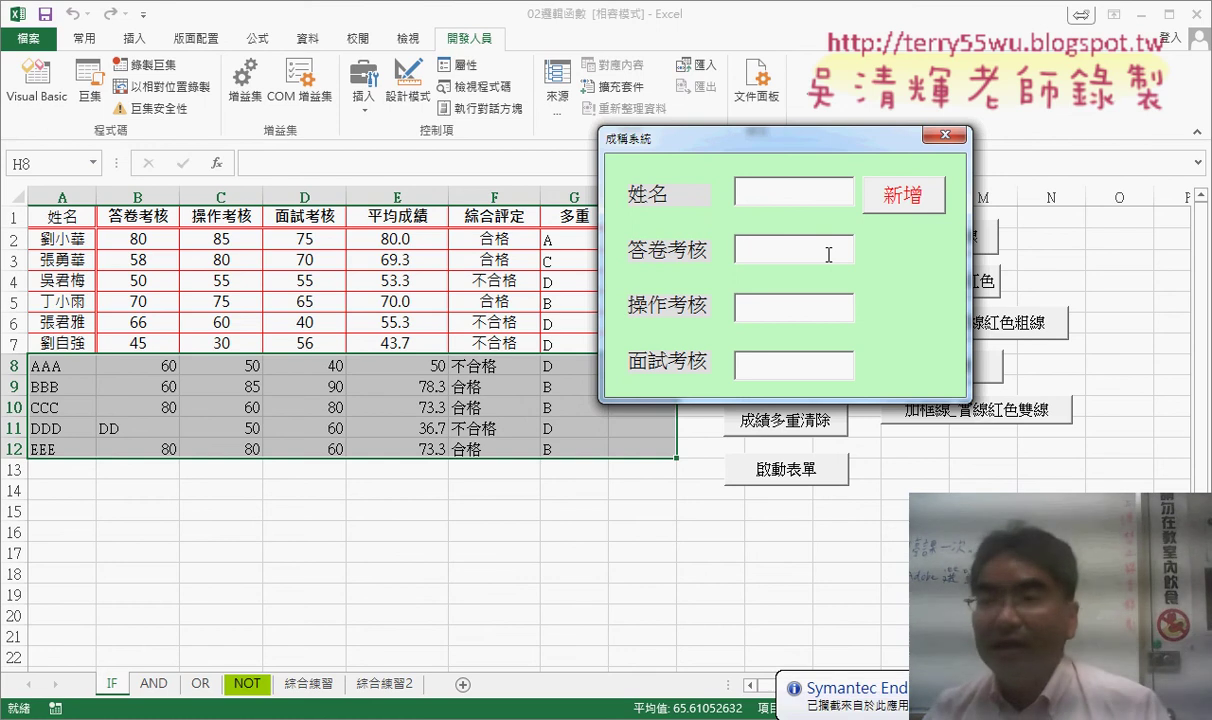
Step: Stop the form, open the 新增 button's click code, and select both validation If blocks
{"action": "left_click", "coordinate": [944, 134]}
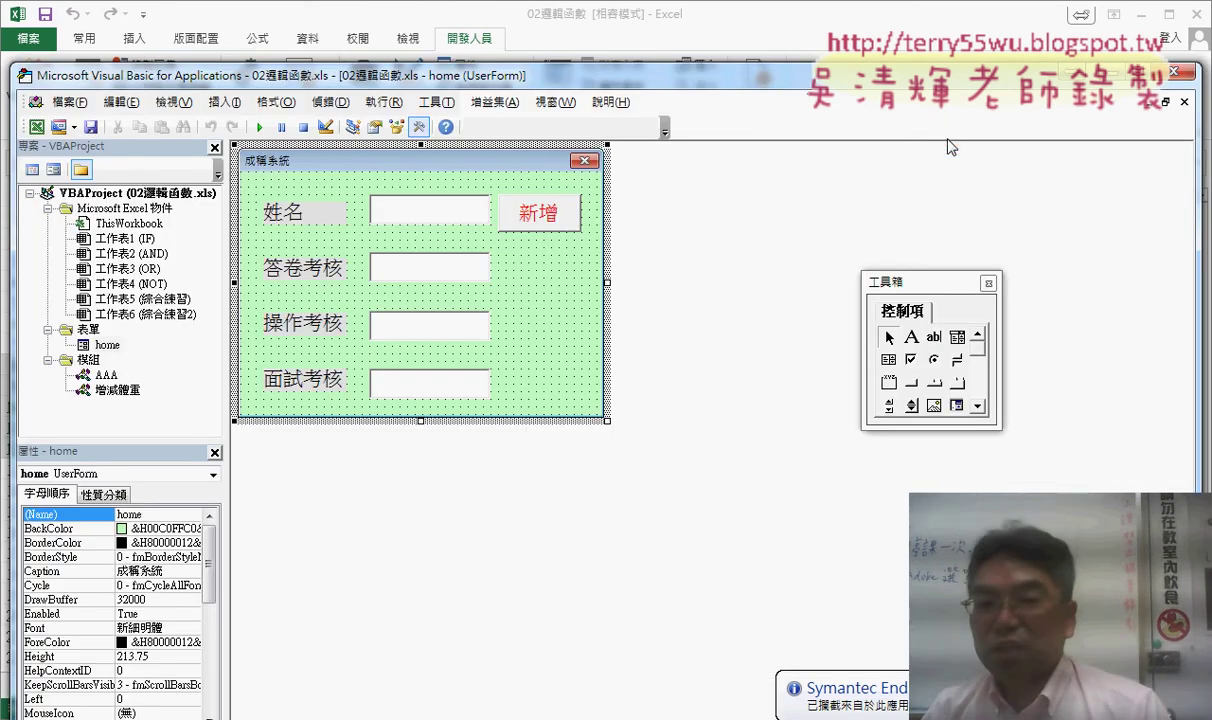
{"action": "left_click", "coordinate": [556, 230]}
{"action": "double_click", "coordinate": [556, 230]}
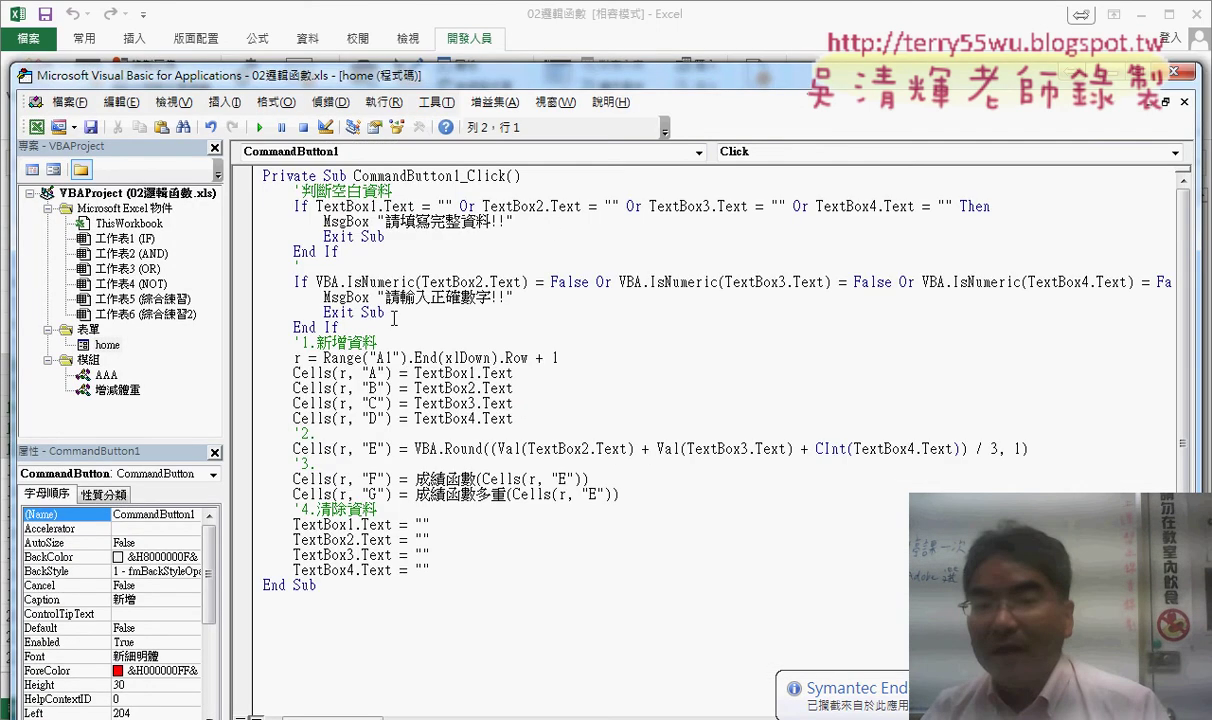
{"action": "left_click_drag", "start_coordinate": [340, 328], "coordinate": [236, 190]}
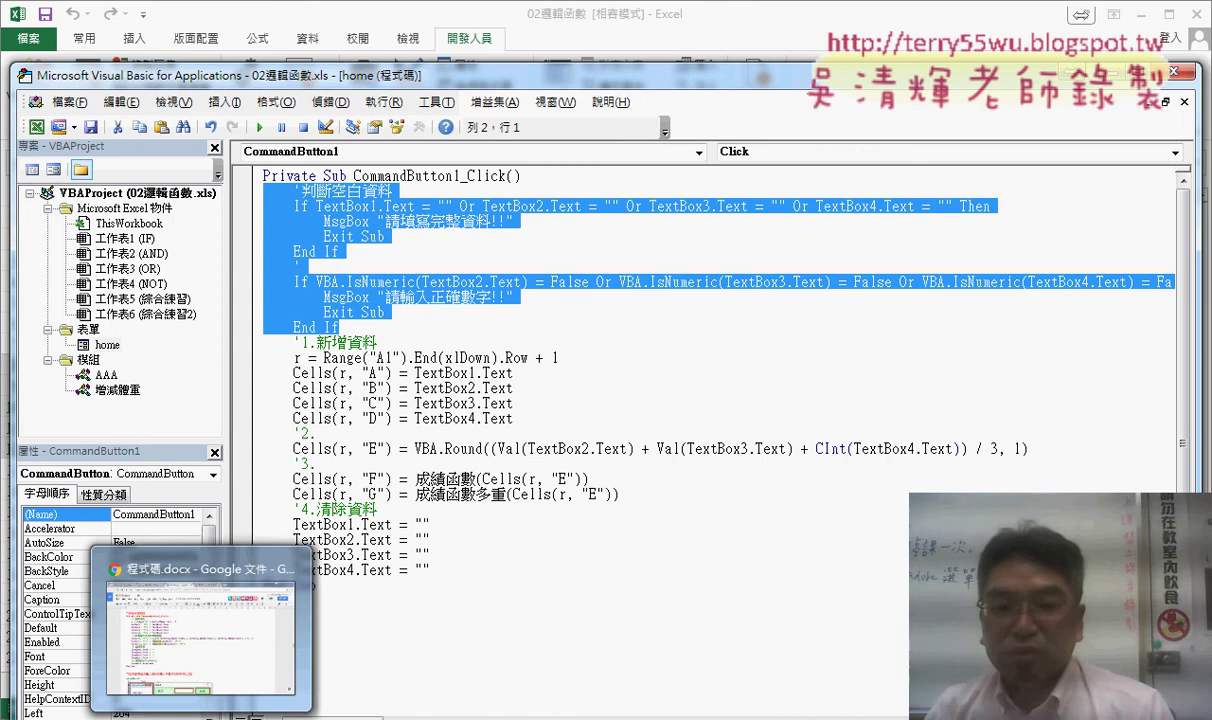
Step: Switch to the 程式碼.docx notes and select the whole add-button procedure
{"action": "left_click", "coordinate": [190, 600]}
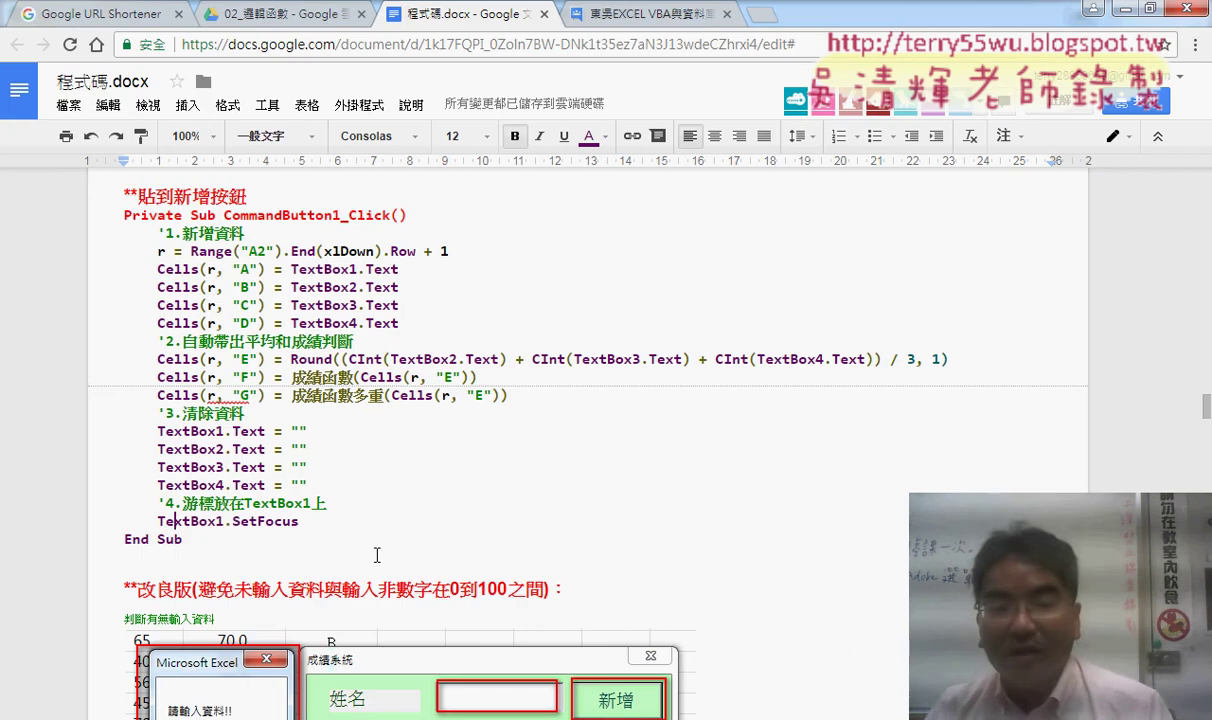
{"action": "scroll", "coordinate": [377, 555], "scroll_direction": "down", "scroll_amount": 1}
{"action": "scroll", "coordinate": [180, 485], "scroll_direction": "up", "scroll_amount": 1}
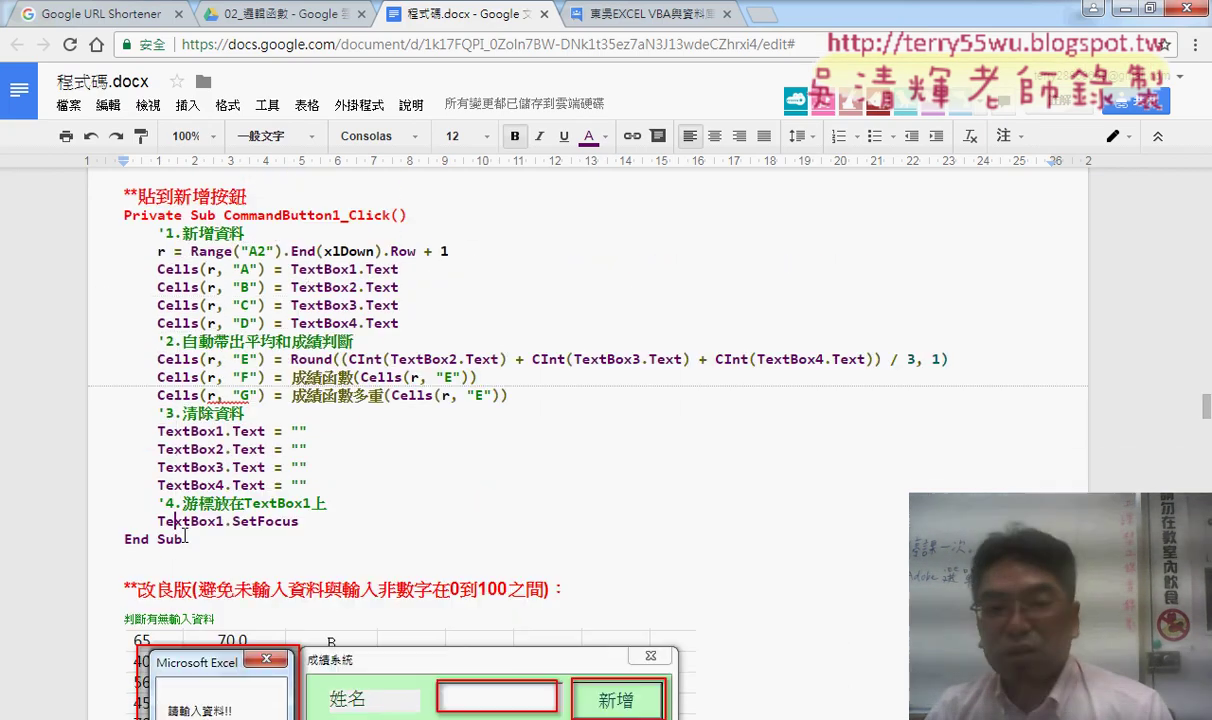
{"action": "left_click_drag", "start_coordinate": [184, 539], "coordinate": [124, 214]}
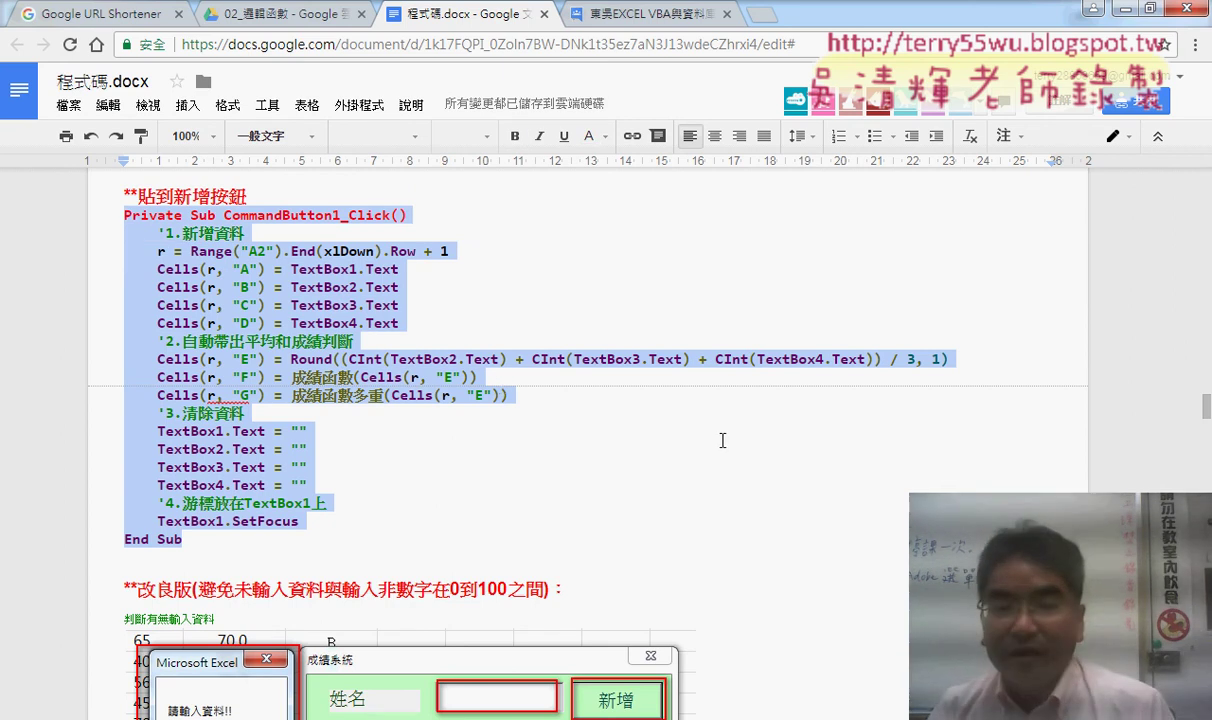
Step: Scroll to the improved code and highlight the combined four-field empty check
{"action": "scroll", "coordinate": [760, 450], "scroll_direction": "down", "scroll_amount": 1}
{"action": "scroll", "coordinate": [768, 452], "scroll_direction": "down", "scroll_amount": 1}
{"action": "scroll", "coordinate": [785, 446], "scroll_direction": "down", "scroll_amount": 1}
{"action": "scroll", "coordinate": [796, 445], "scroll_direction": "down", "scroll_amount": 1}
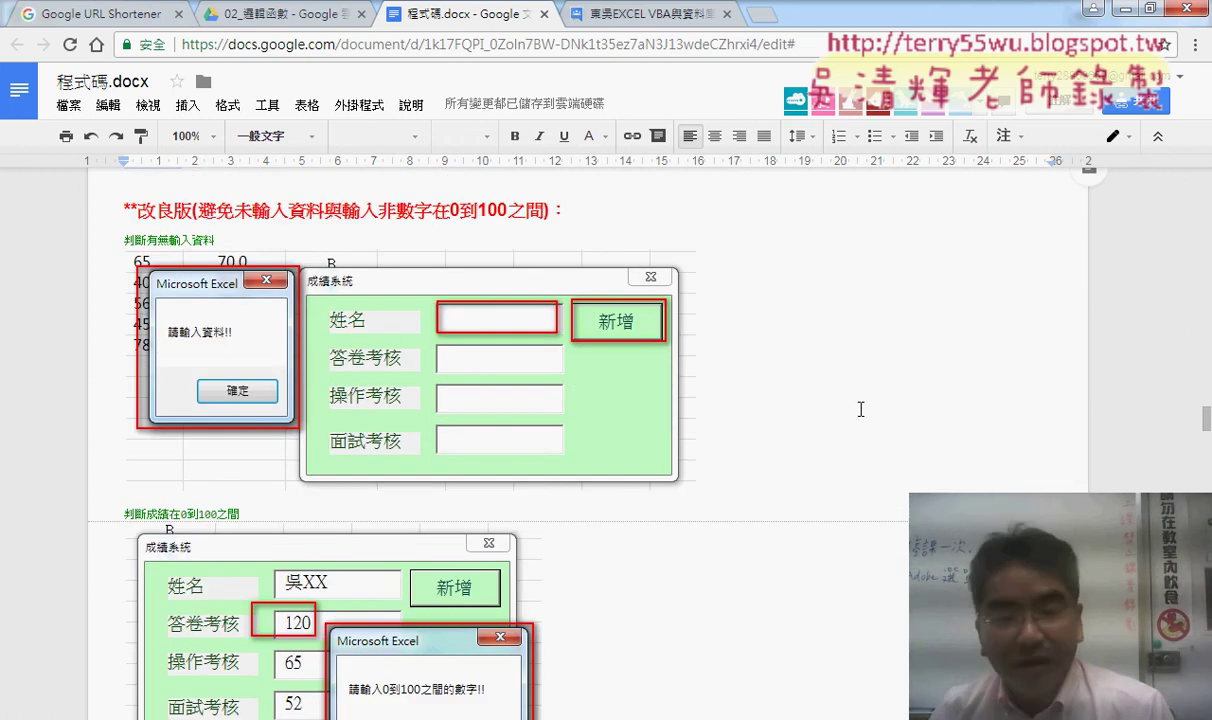
{"action": "scroll", "coordinate": [860, 409], "scroll_direction": "down", "scroll_amount": 3}
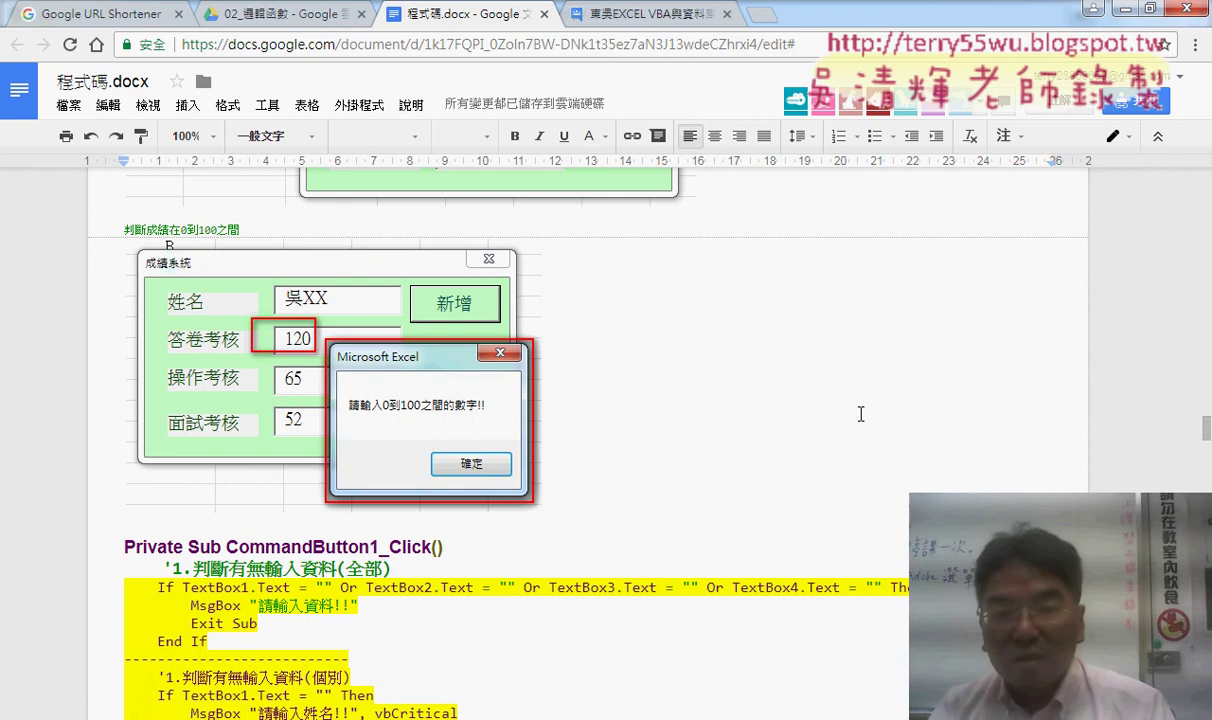
{"action": "scroll", "coordinate": [860, 411], "scroll_direction": "down", "scroll_amount": 1}
{"action": "scroll", "coordinate": [860, 413], "scroll_direction": "down", "scroll_amount": 2}
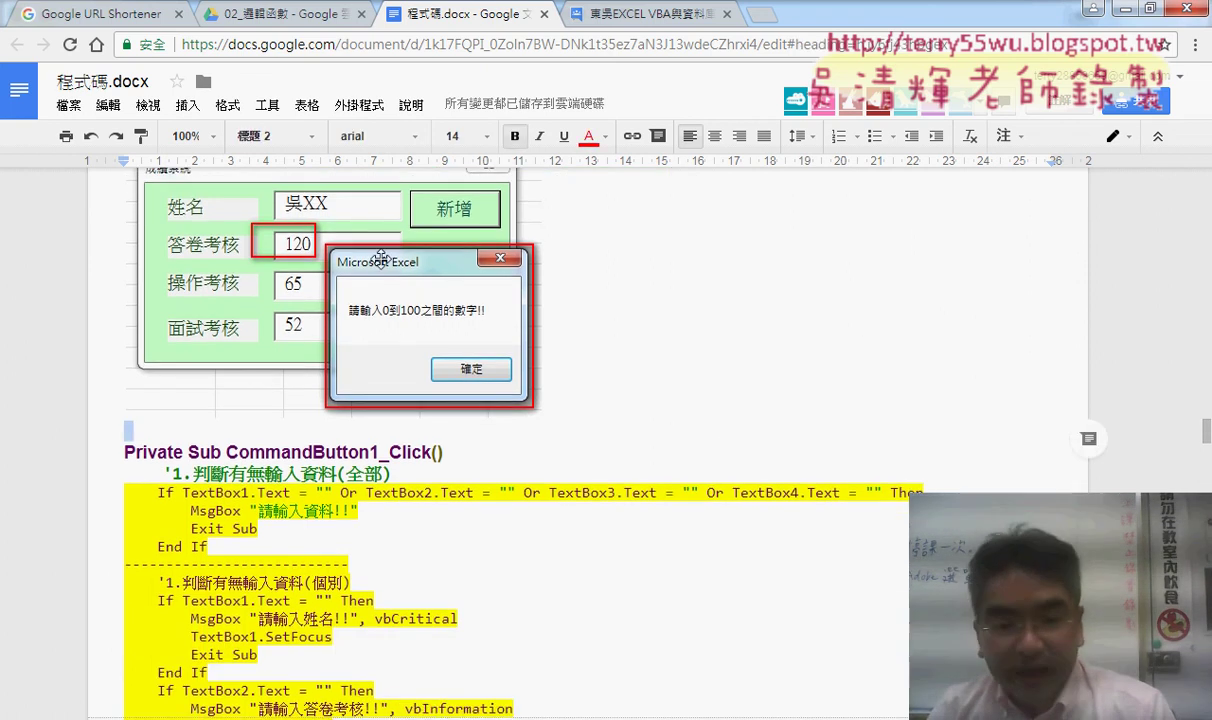
{"action": "left_click", "coordinate": [330, 389]}
{"action": "scroll", "coordinate": [300, 400], "scroll_direction": "down", "scroll_amount": 1}
{"action": "left_click", "coordinate": [230, 455]}
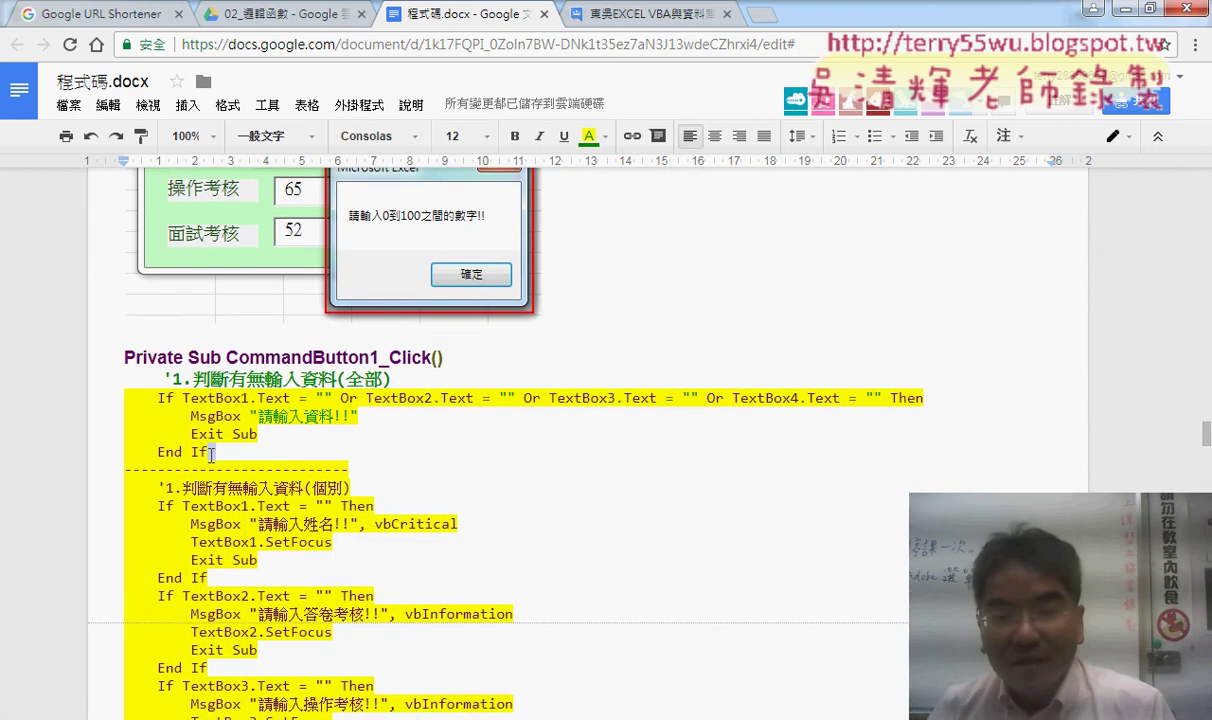
{"action": "left_click_drag", "start_coordinate": [121, 452], "coordinate": [121, 406]}
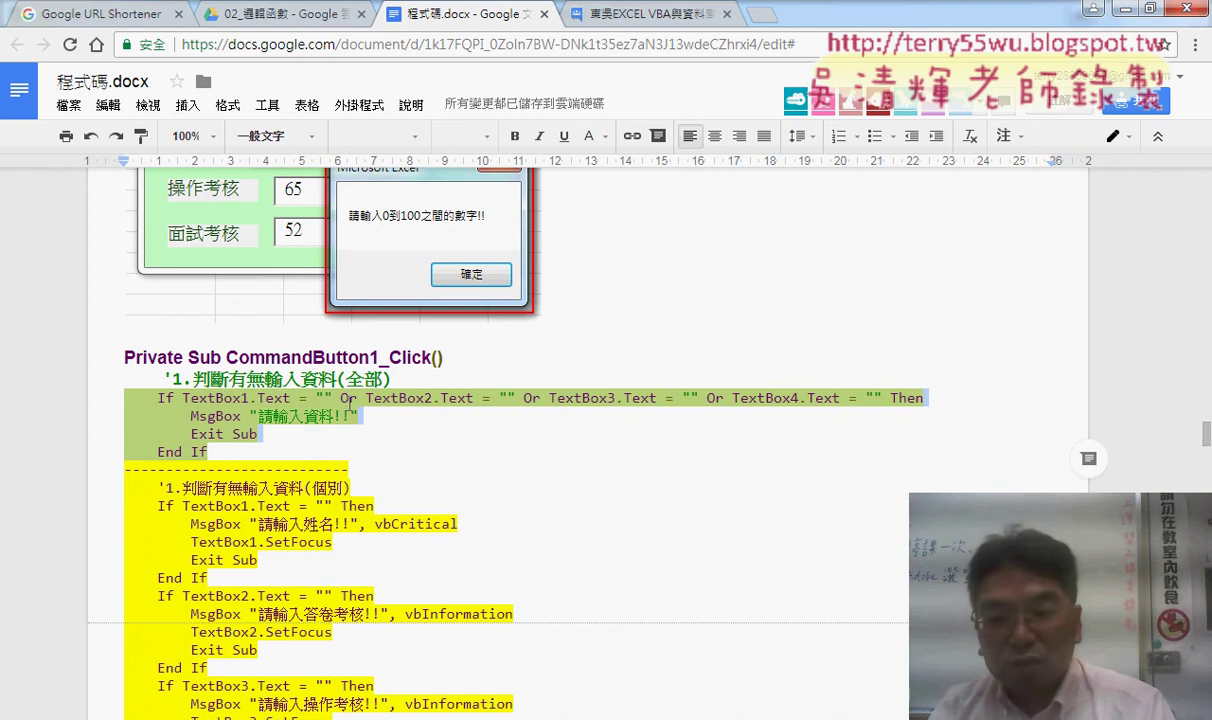
{"action": "left_click", "coordinate": [345, 400]}
{"action": "left_click_drag", "start_coordinate": [184, 398], "coordinate": [884, 400]}
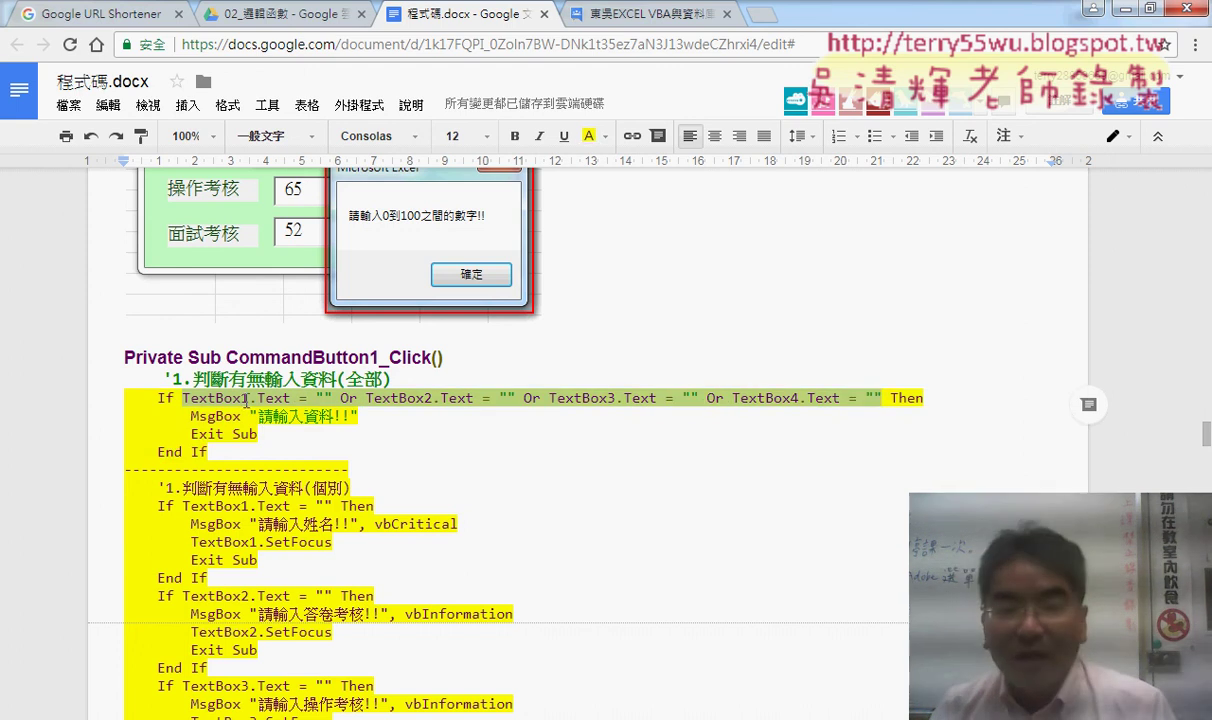
Step: Highlight each TextBox's empty check, message and SetFocus line, then copy the whole per-field block
{"action": "scroll", "coordinate": [784, 415], "scroll_direction": "down", "scroll_amount": 1}
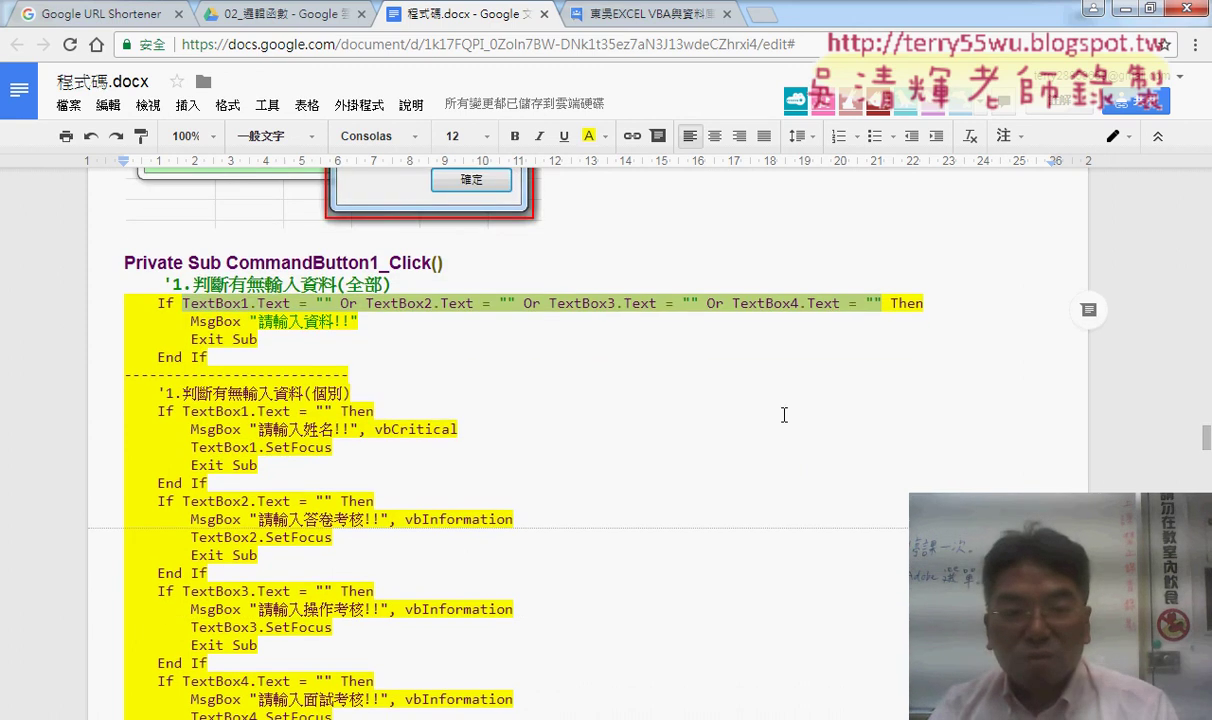
{"action": "scroll", "coordinate": [784, 415], "scroll_direction": "down", "scroll_amount": 1}
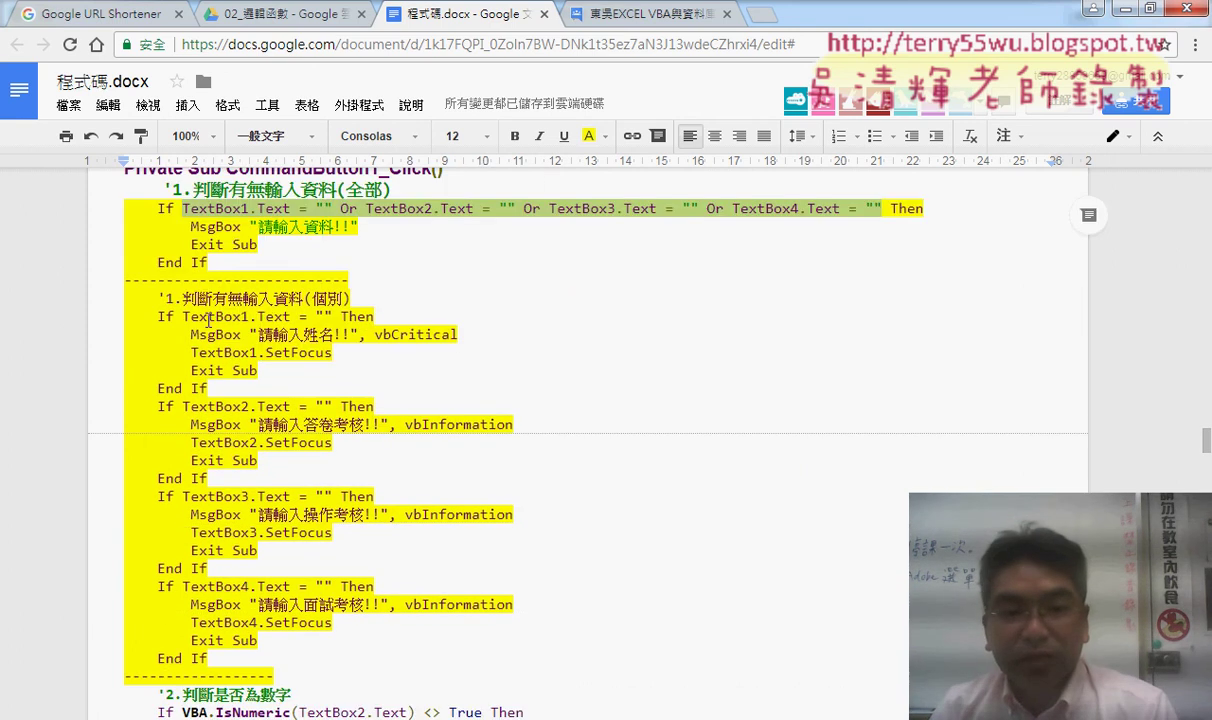
{"action": "left_click_drag", "start_coordinate": [182, 317], "coordinate": [334, 318]}
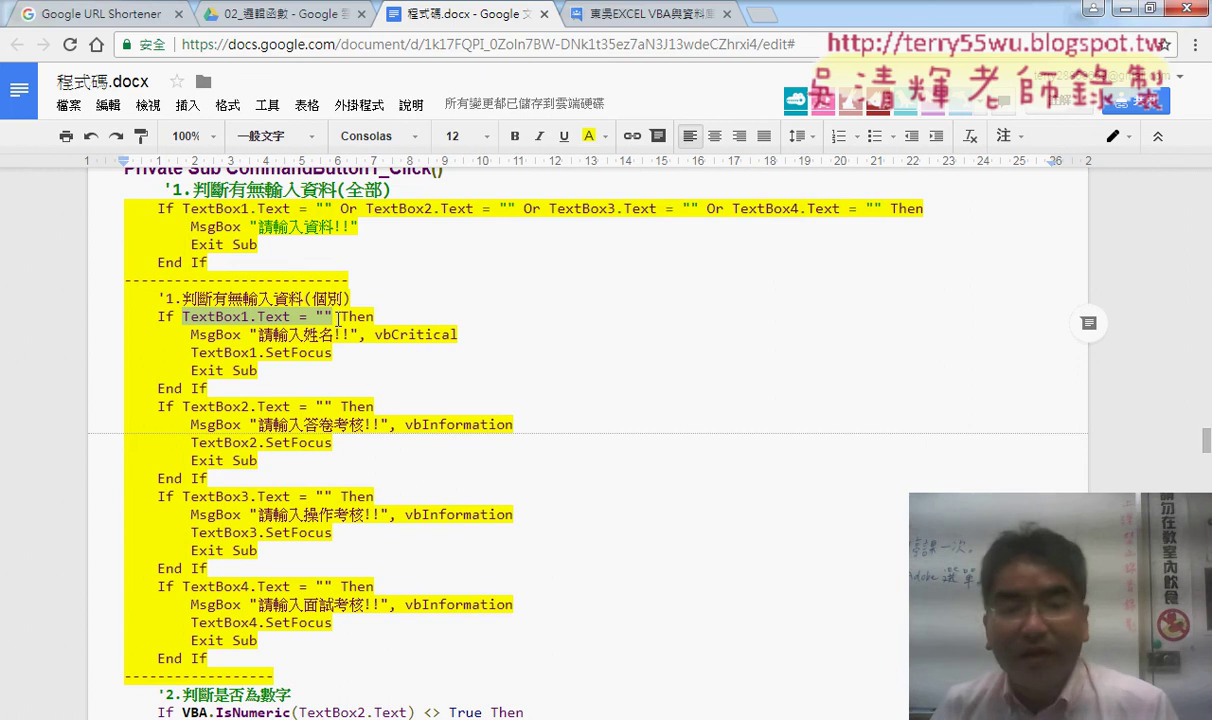
{"action": "left_click_drag", "start_coordinate": [182, 407], "coordinate": [331, 408]}
{"action": "scroll", "coordinate": [178, 400], "scroll_direction": "down", "scroll_amount": 1}
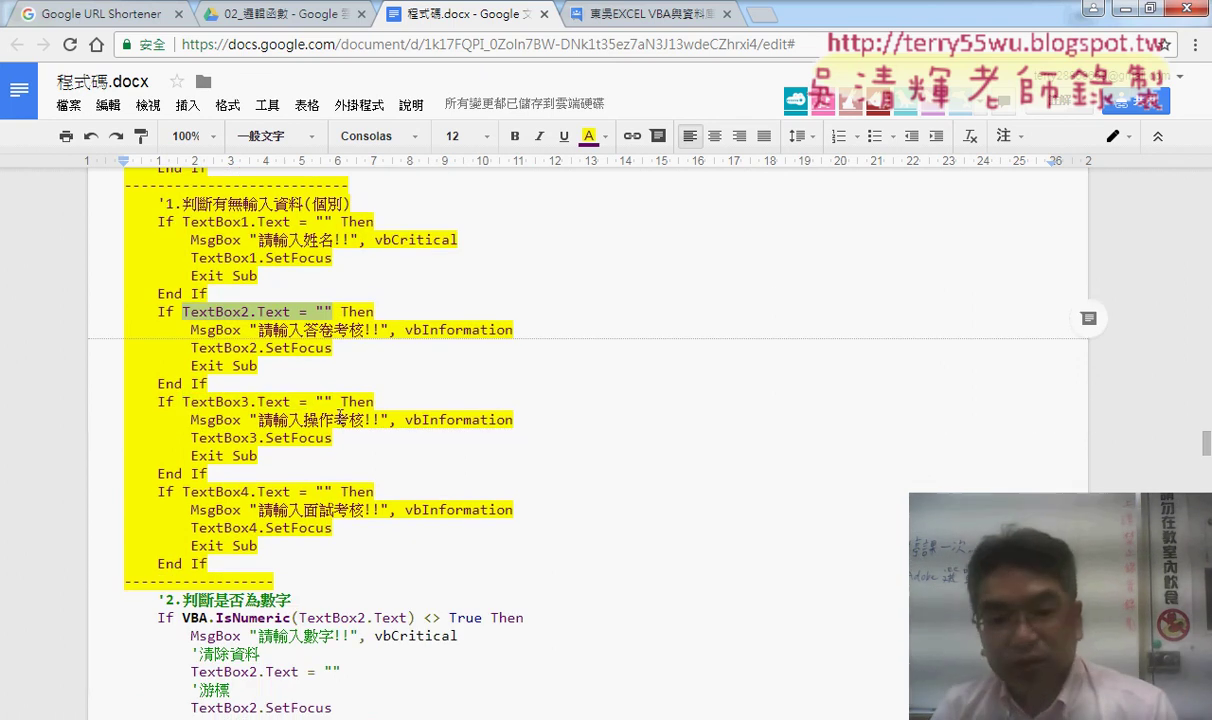
{"action": "left_click", "coordinate": [182, 403]}
{"action": "left_click", "coordinate": [235, 491]}
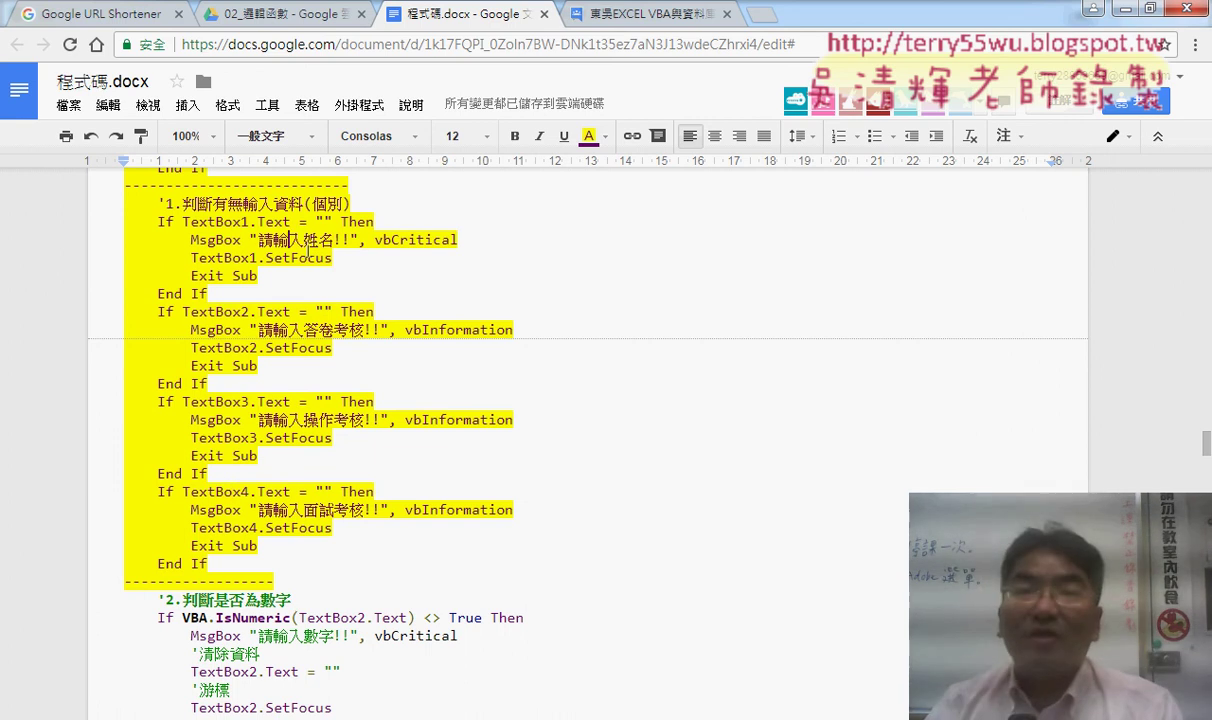
{"action": "left_click_drag", "start_coordinate": [250, 240], "coordinate": [337, 245]}
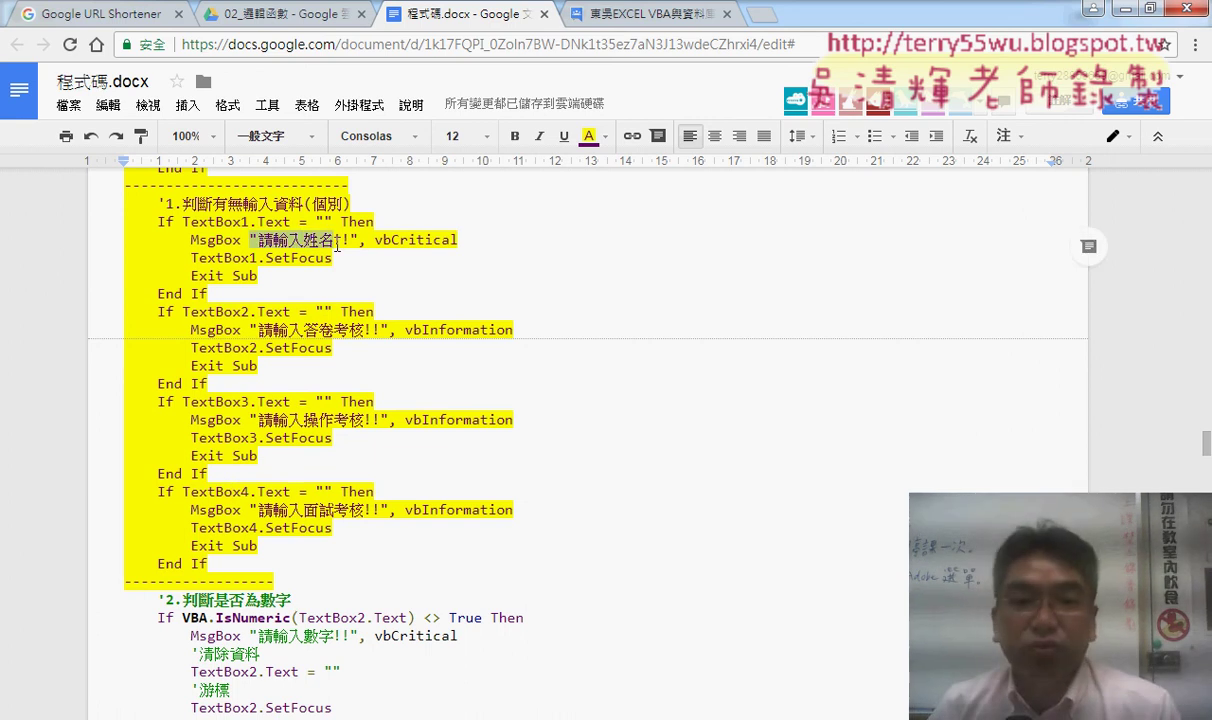
{"action": "left_click_drag", "start_coordinate": [257, 329], "coordinate": [367, 329]}
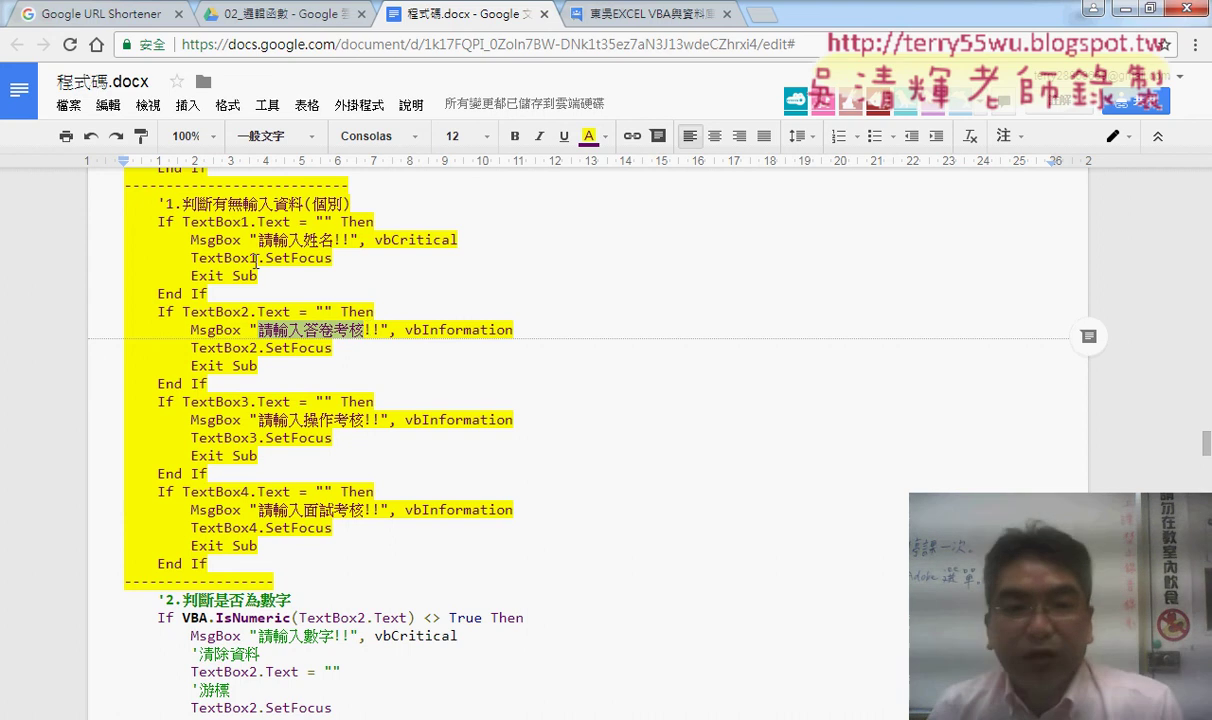
{"action": "left_click_drag", "start_coordinate": [192, 252], "coordinate": [258, 250]}
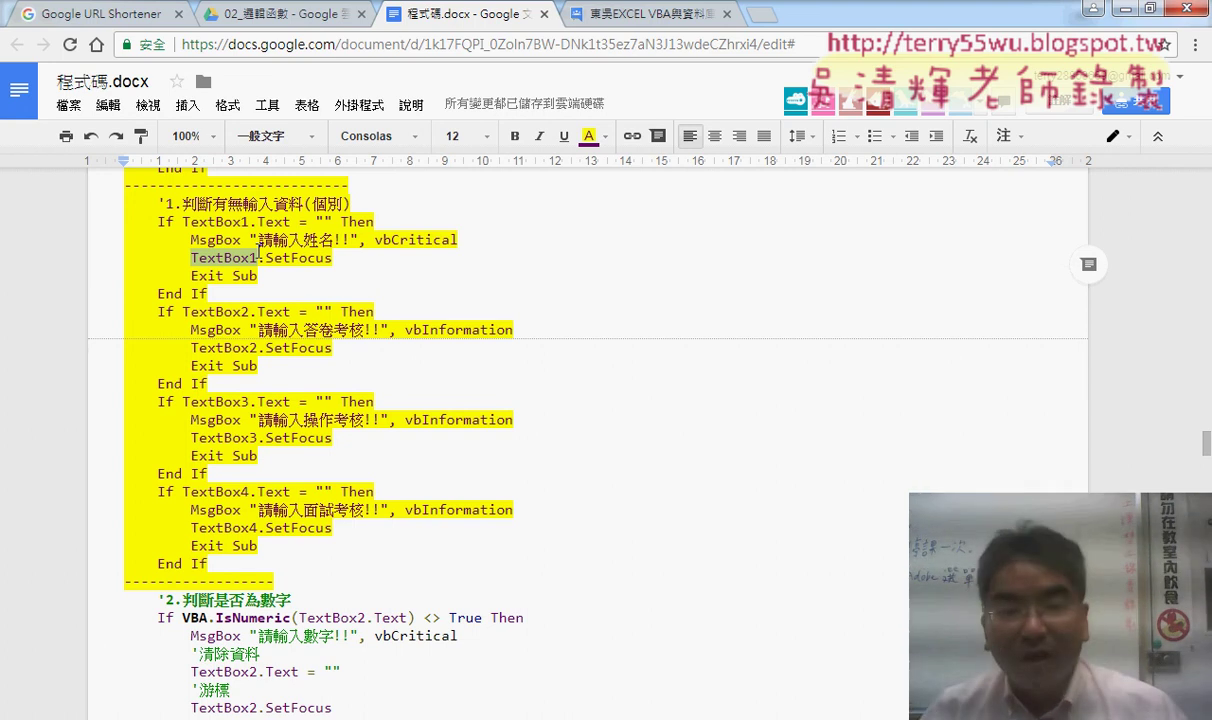
{"action": "left_click_drag", "start_coordinate": [231, 562], "coordinate": [123, 203]}
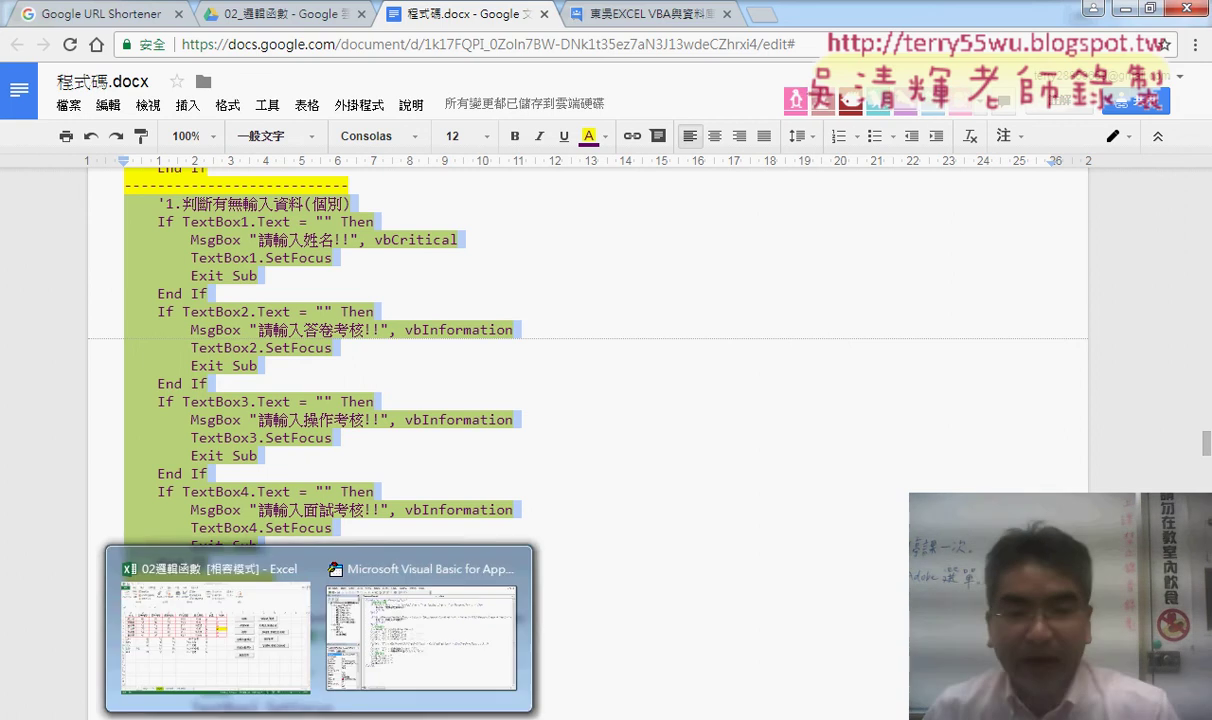
Step: Comment out the combined empty-field If block with the Edit toolbar's Comment Block
{"action": "left_click", "coordinate": [399, 598]}
{"action": "left_click", "coordinate": [340, 251]}
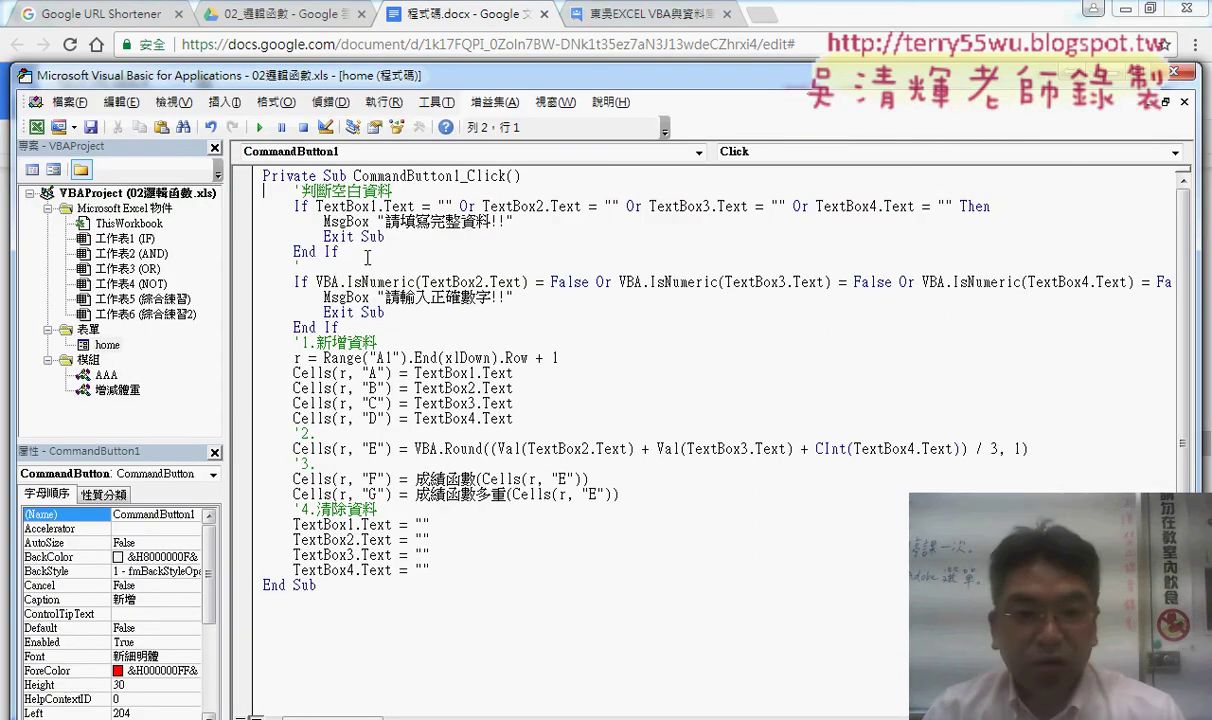
{"action": "left_click_drag", "start_coordinate": [340, 251], "coordinate": [254, 205]}
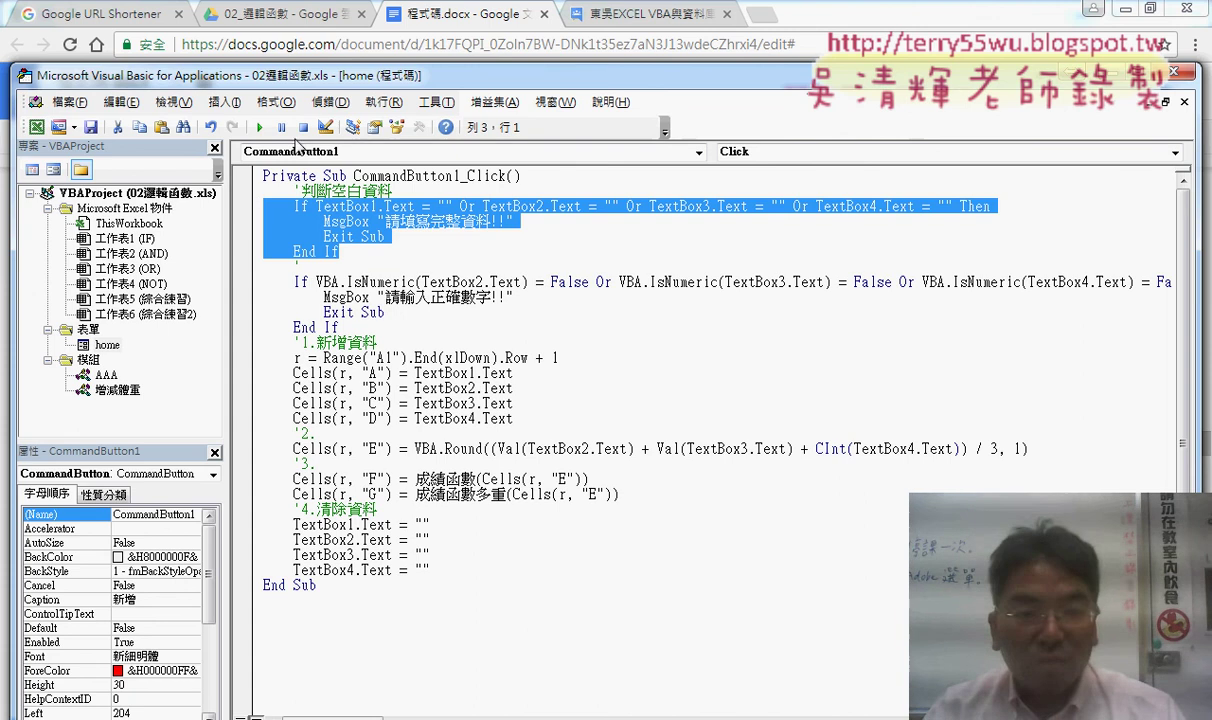
{"action": "right_click", "coordinate": [304, 125]}
{"action": "left_click", "coordinate": [347, 200]}
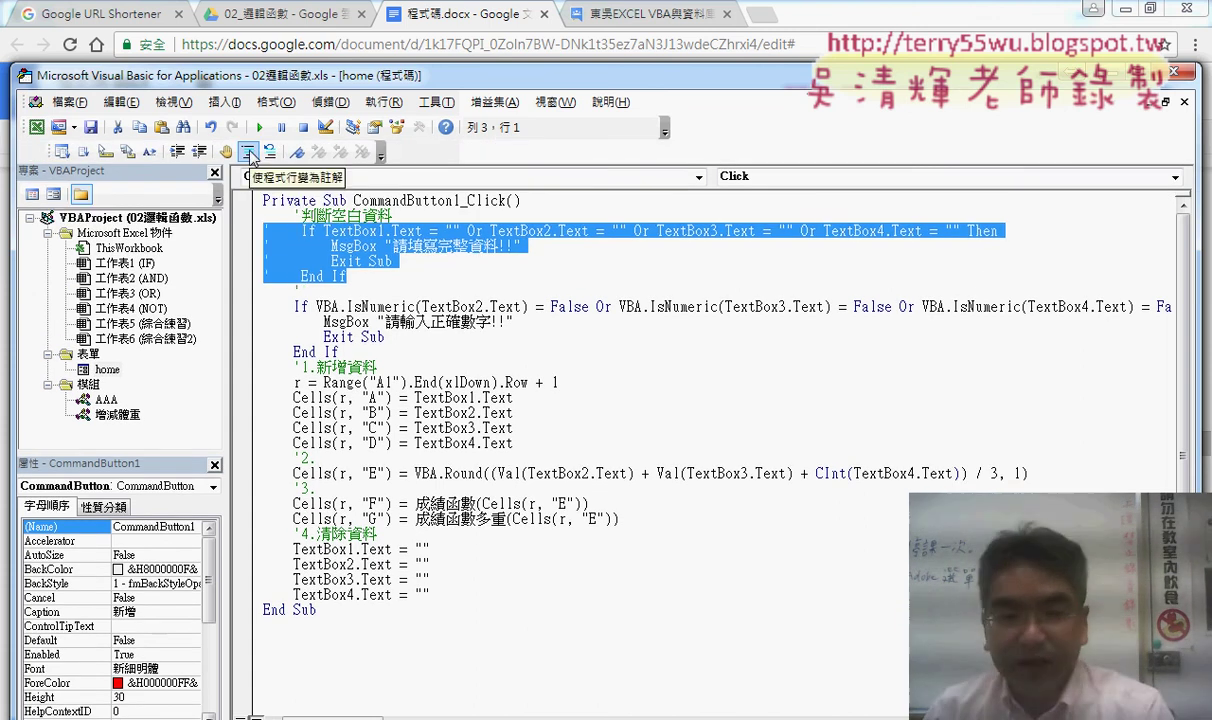
{"action": "left_click", "coordinate": [248, 152]}
{"action": "left_click", "coordinate": [361, 279]}
Step: Paste the separate per-field empty checks below the commented block and review the TextBox conditions
{"action": "key", "text": "Return"}
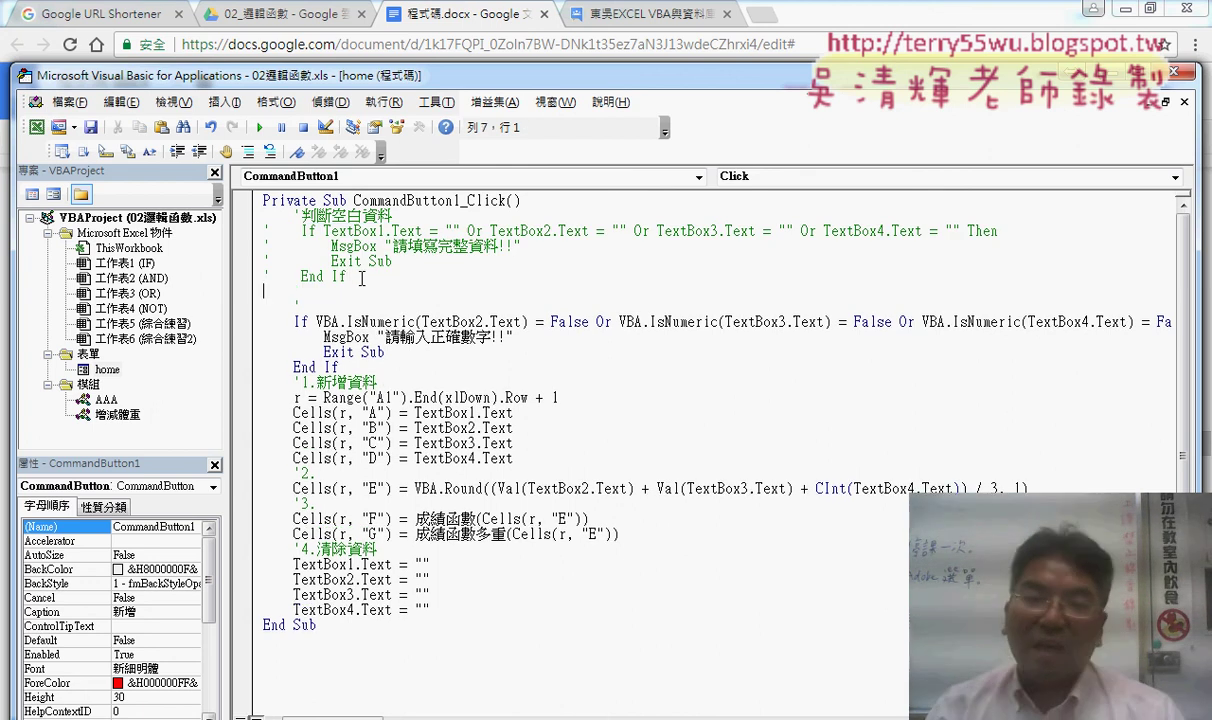
{"action": "type", "text": "'1.判斷有無輸入資料(個別)     If TextBox1.Text = \"\" Then         MsgBox \"請輸入姓名!!\", vbCritical         TextBox1.SetFocus         Exit Sub     End If     If TextBox2.Text = \"\" Then         MsgBox \"請輸入答卷考核!!\", vbInformation         TextBox2.SetFocus         Exit Sub     End If     If TextBox3.Text = \"\" Then         MsgBox \"請輸入操作考核!!\", vbInformation         TextBox3.SetFocus         Exit Sub     End If     If TextBox4.Text = \"\" Then         MsgBox \"請輸入面試考核!!\", vbInformation         TextBox4.SetFocus         Exit Sub     End If"}
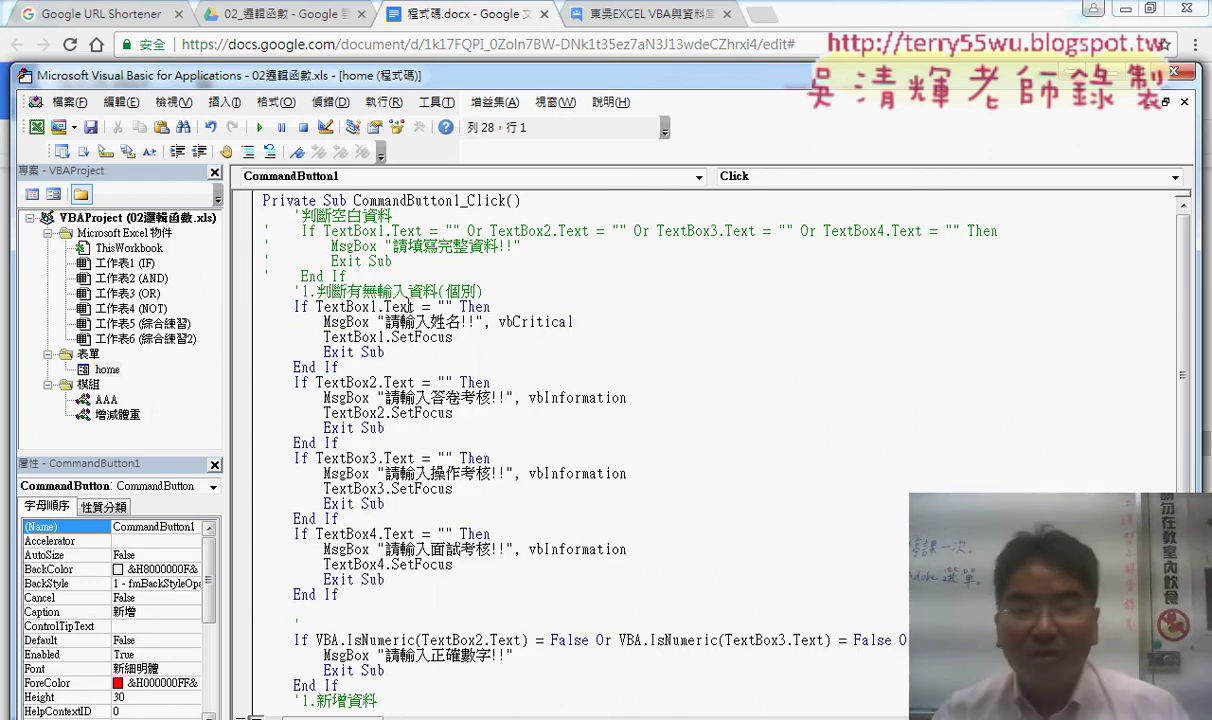
{"action": "scroll", "coordinate": [417, 290], "scroll_direction": "down", "scroll_amount": 1}
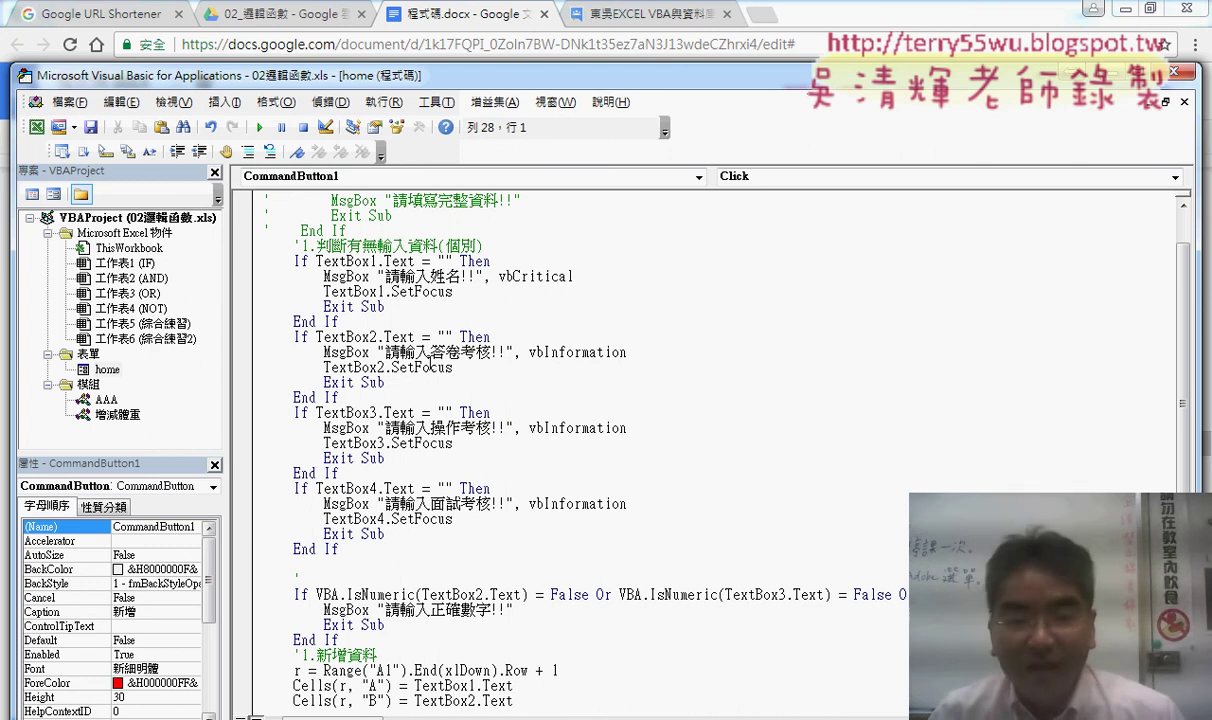
{"action": "left_click", "coordinate": [437, 262]}
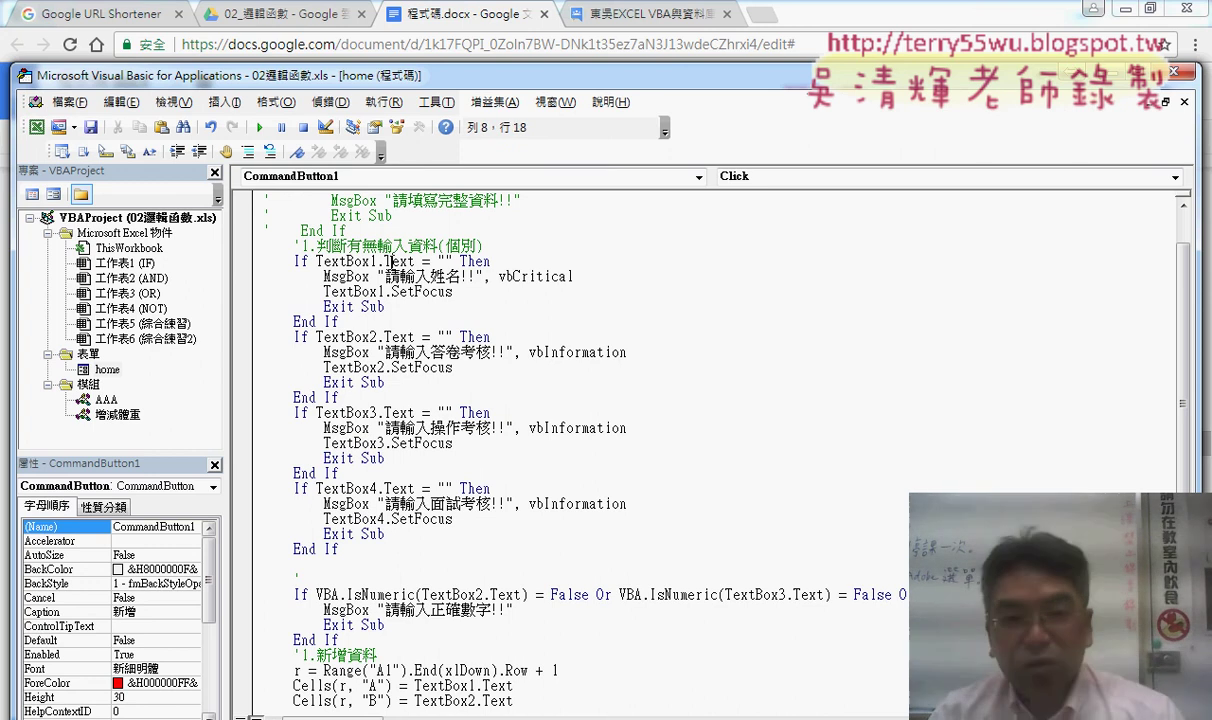
{"action": "left_click_drag", "start_coordinate": [452, 262], "coordinate": [323, 262]}
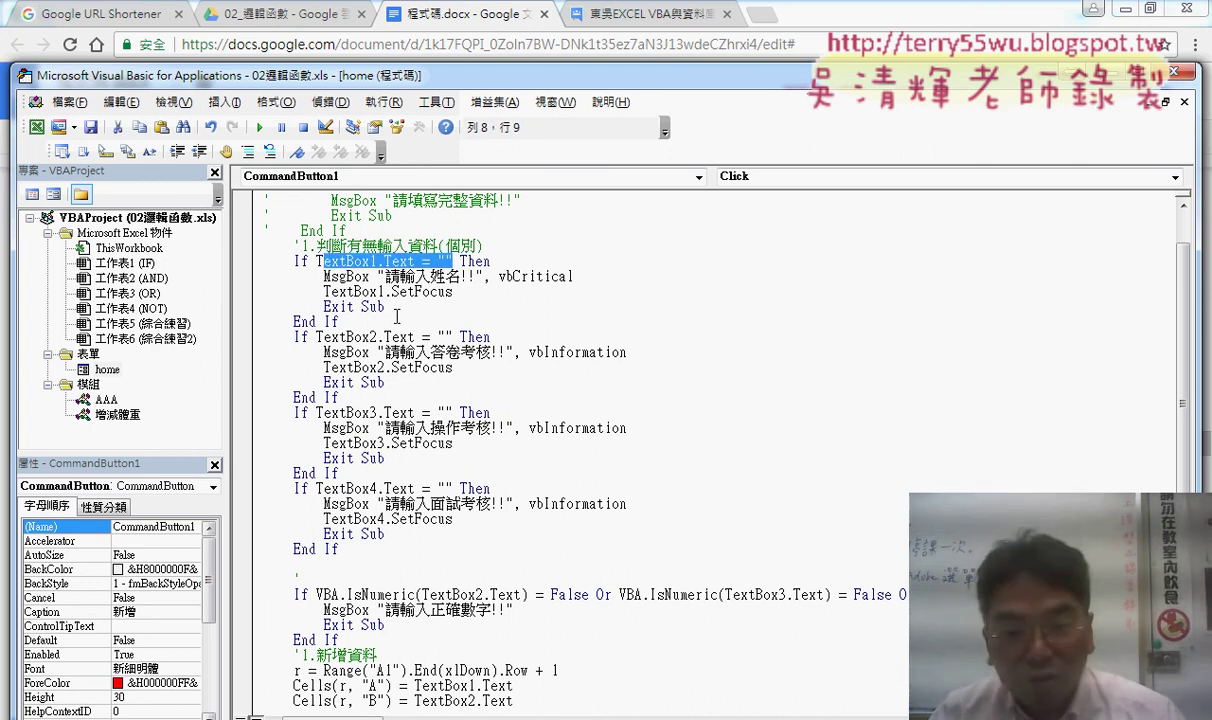
{"action": "left_click_drag", "start_coordinate": [452, 337], "coordinate": [322, 337]}
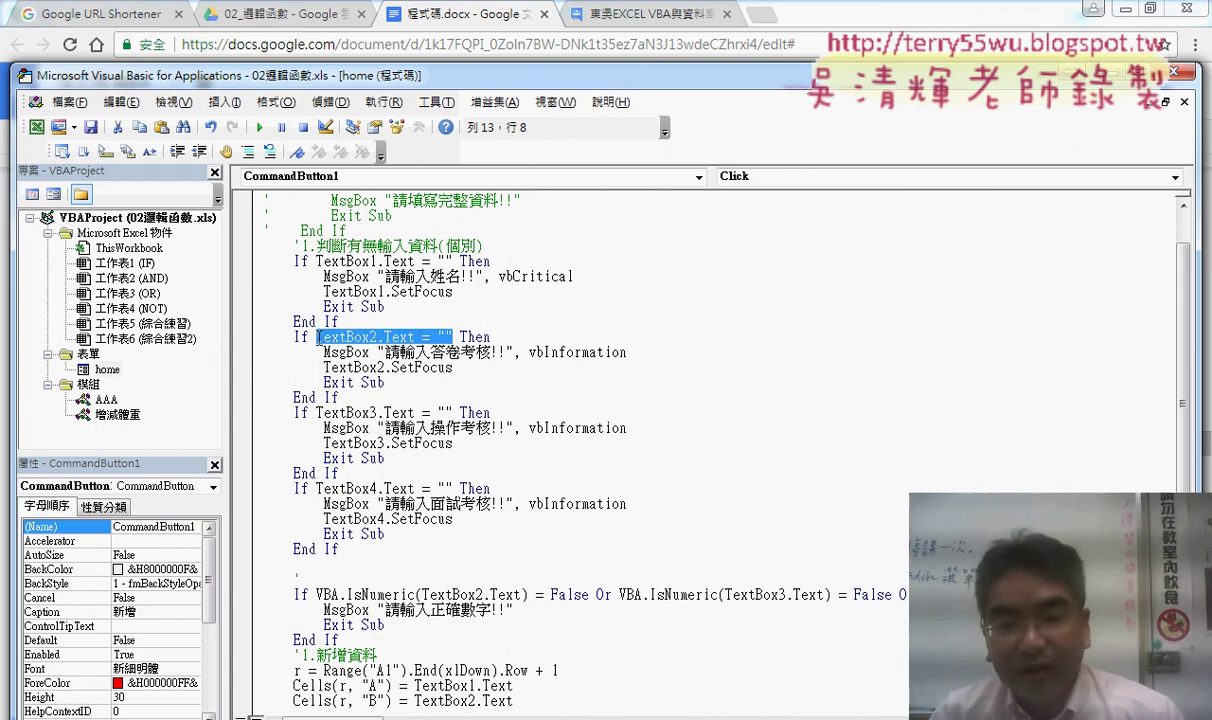
Step: Retype TextBox2's SetFocus using IntelliSense completion and run the form
{"action": "left_click_drag", "start_coordinate": [452, 367], "coordinate": [385, 367]}
{"action": "type", "text": "."}
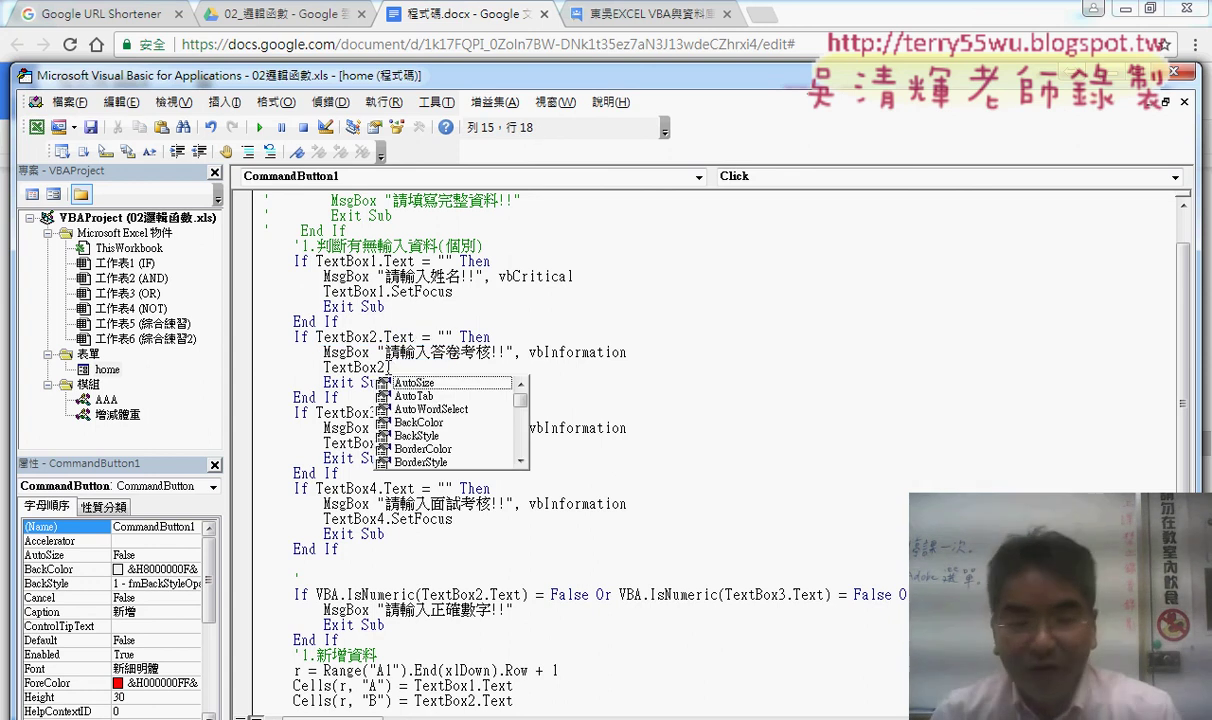
{"action": "type", "text": "se"}
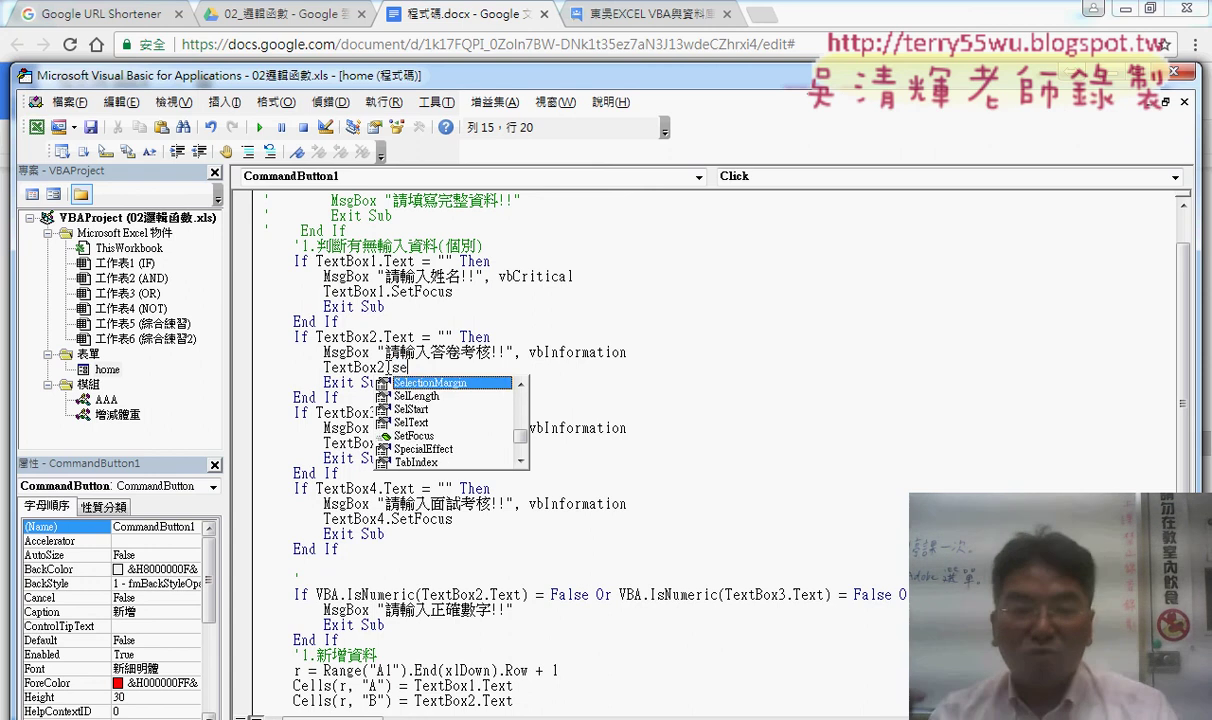
{"action": "type", "text": "tf"}
{"action": "key", "text": "space"}
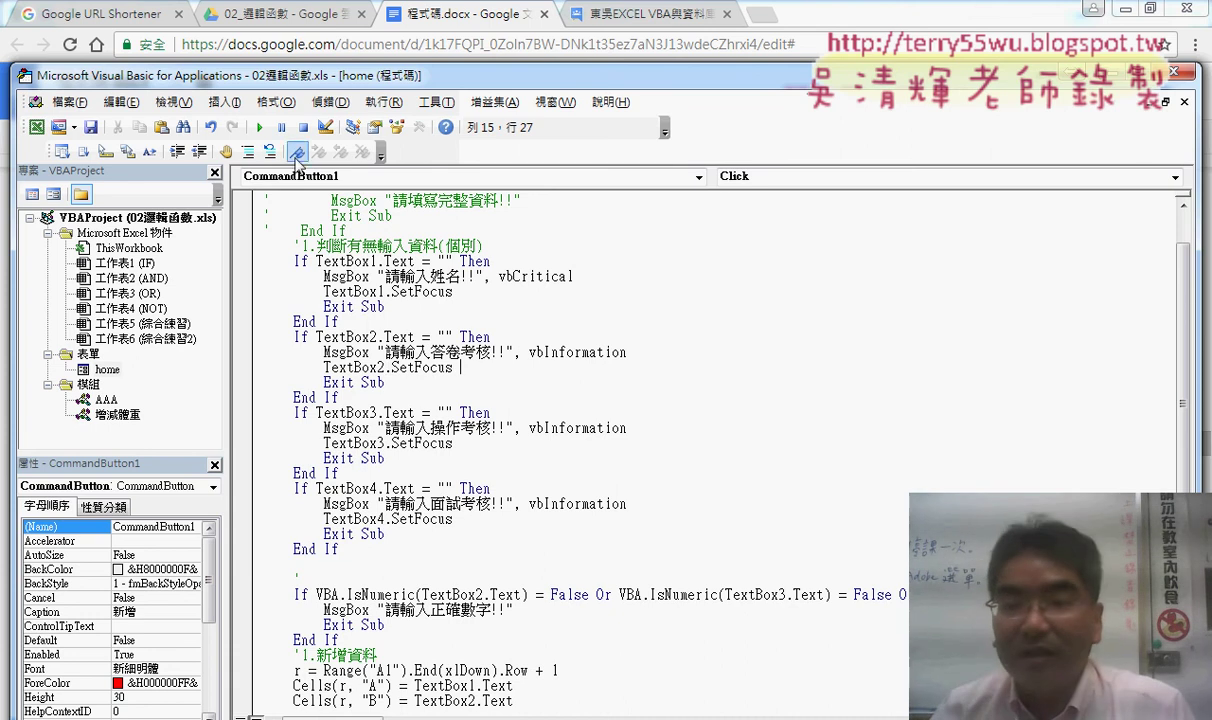
{"action": "left_click", "coordinate": [258, 127]}
Step: Submit the form empty, then with only the name FFF, dismissing each field's warning
{"action": "left_click", "coordinate": [716, 286]}
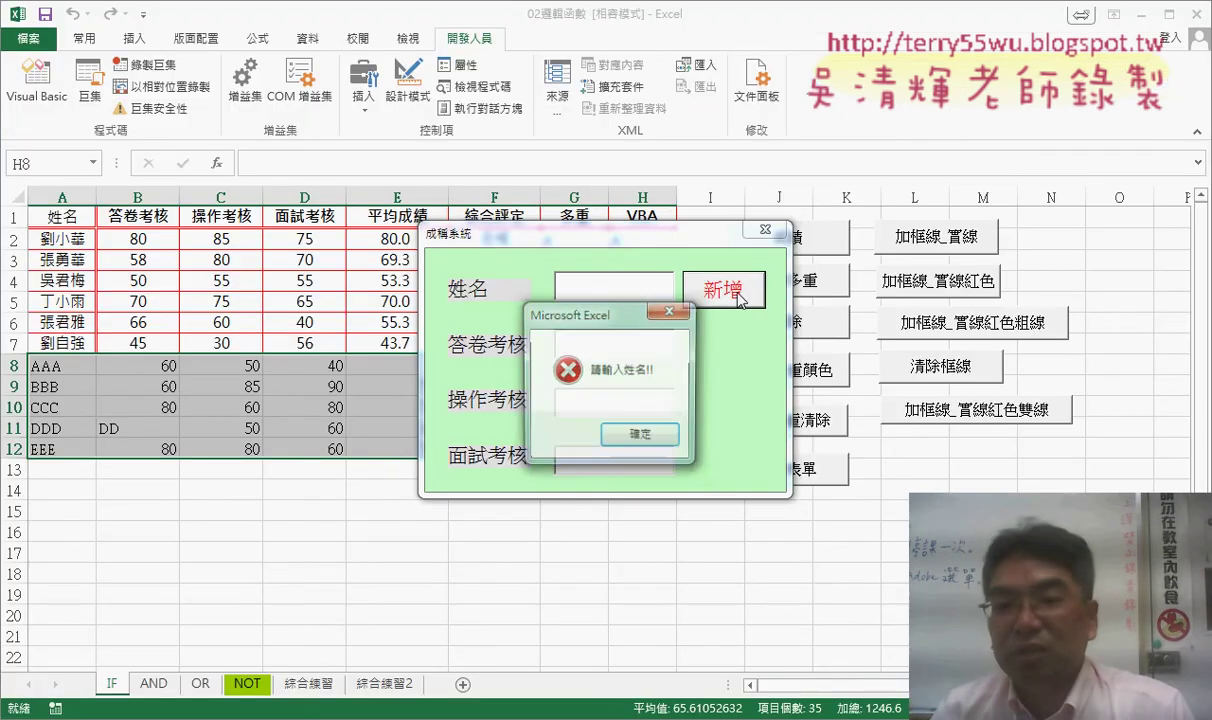
{"action": "left_click_drag", "start_coordinate": [600, 312], "coordinate": [900, 247]}
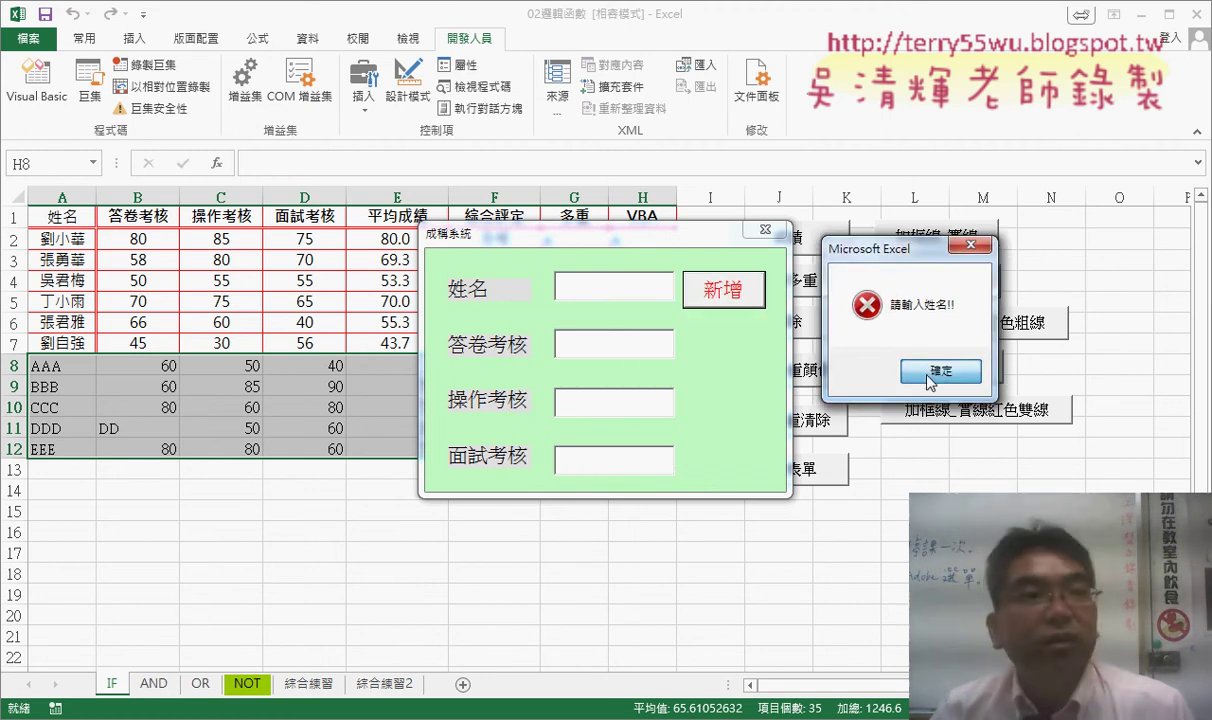
{"action": "left_click", "coordinate": [941, 370]}
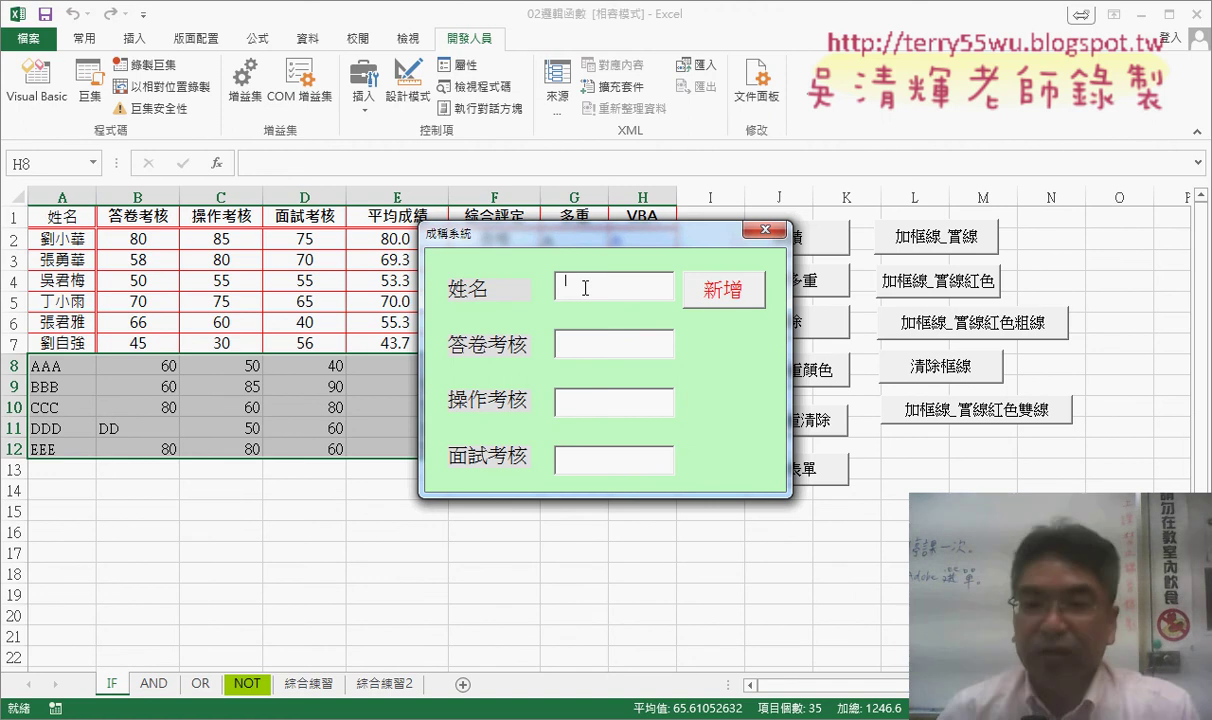
{"action": "type", "text": "ㄏ"}
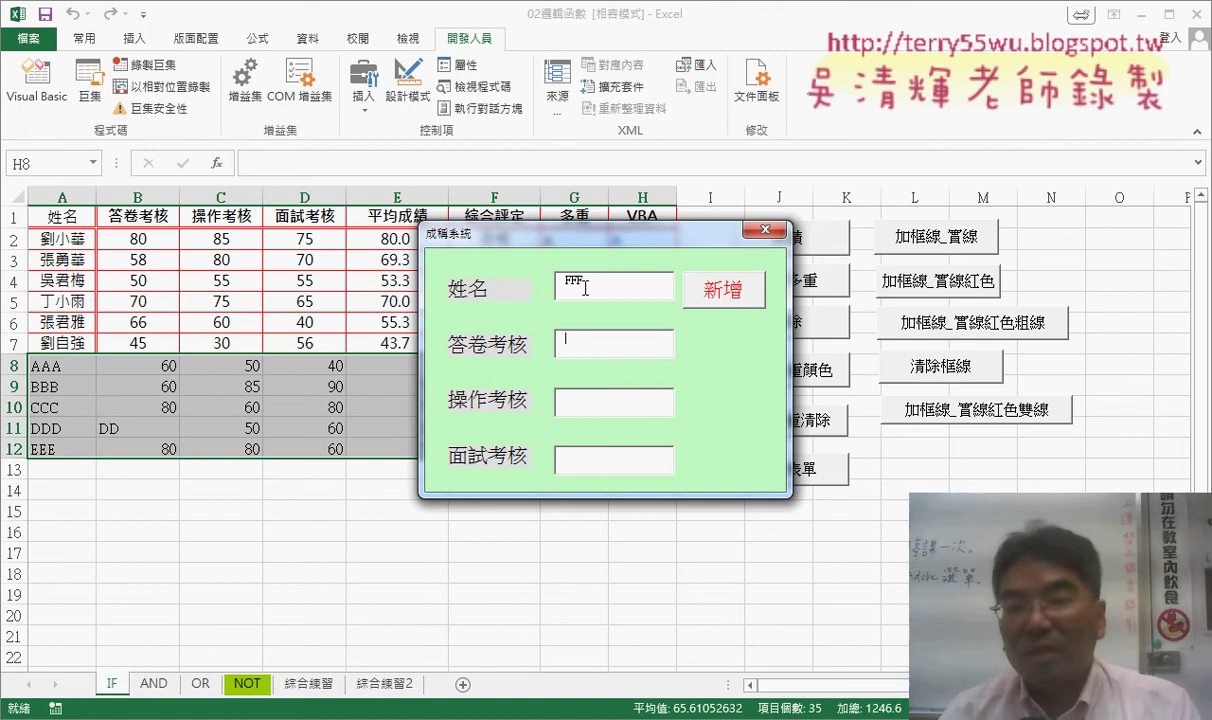
{"action": "left_click", "coordinate": [692, 289]}
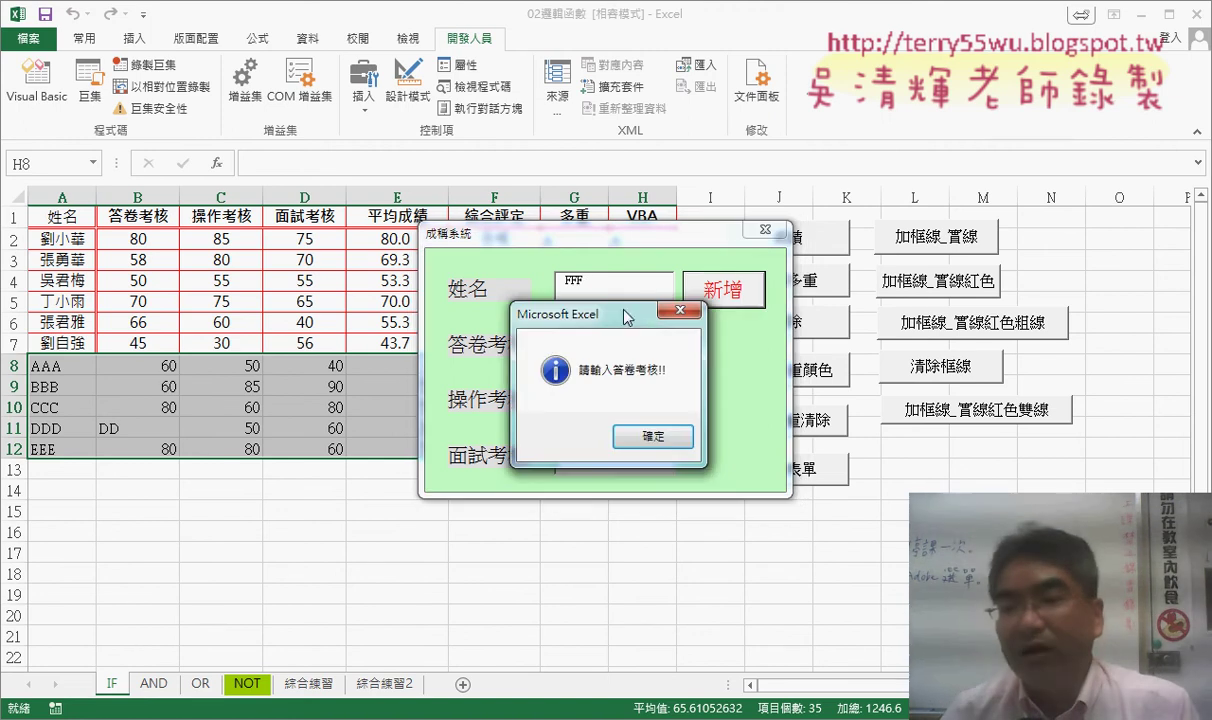
{"action": "left_click_drag", "start_coordinate": [625, 316], "coordinate": [868, 280]}
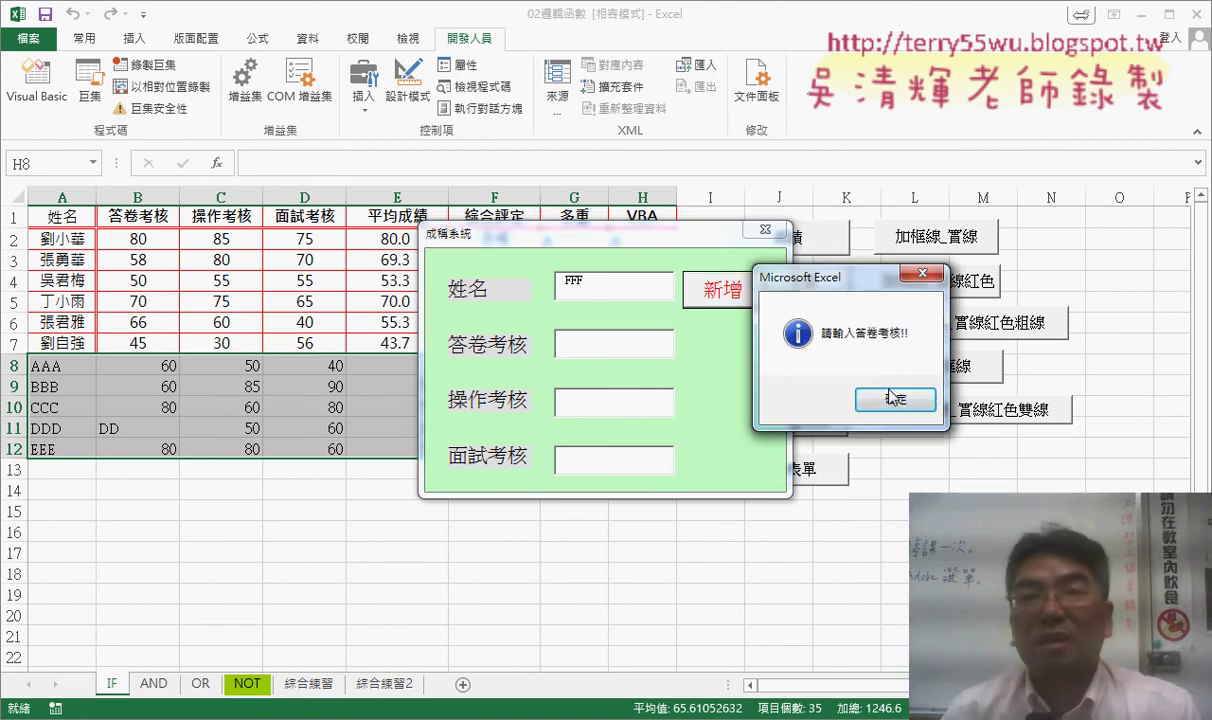
{"action": "left_click", "coordinate": [891, 397]}
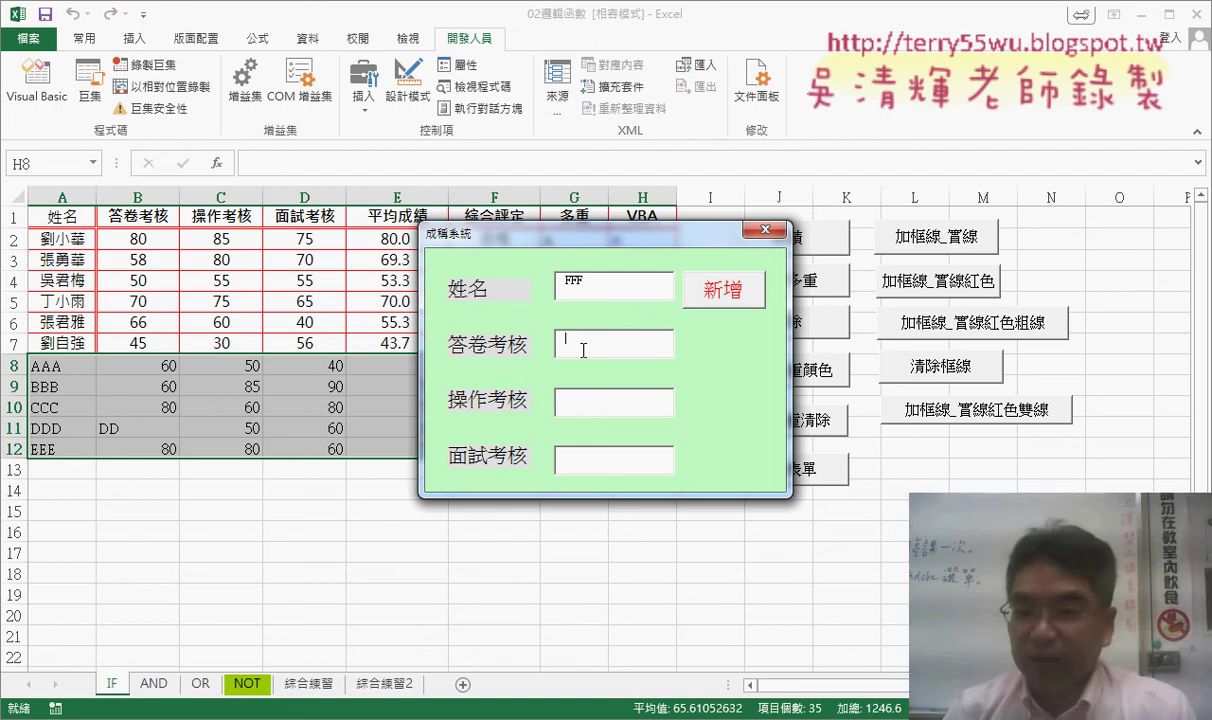
Step: Enter scores 82, 60 and 50 and add FFF's record as row 13
{"action": "type", "text": "82"}
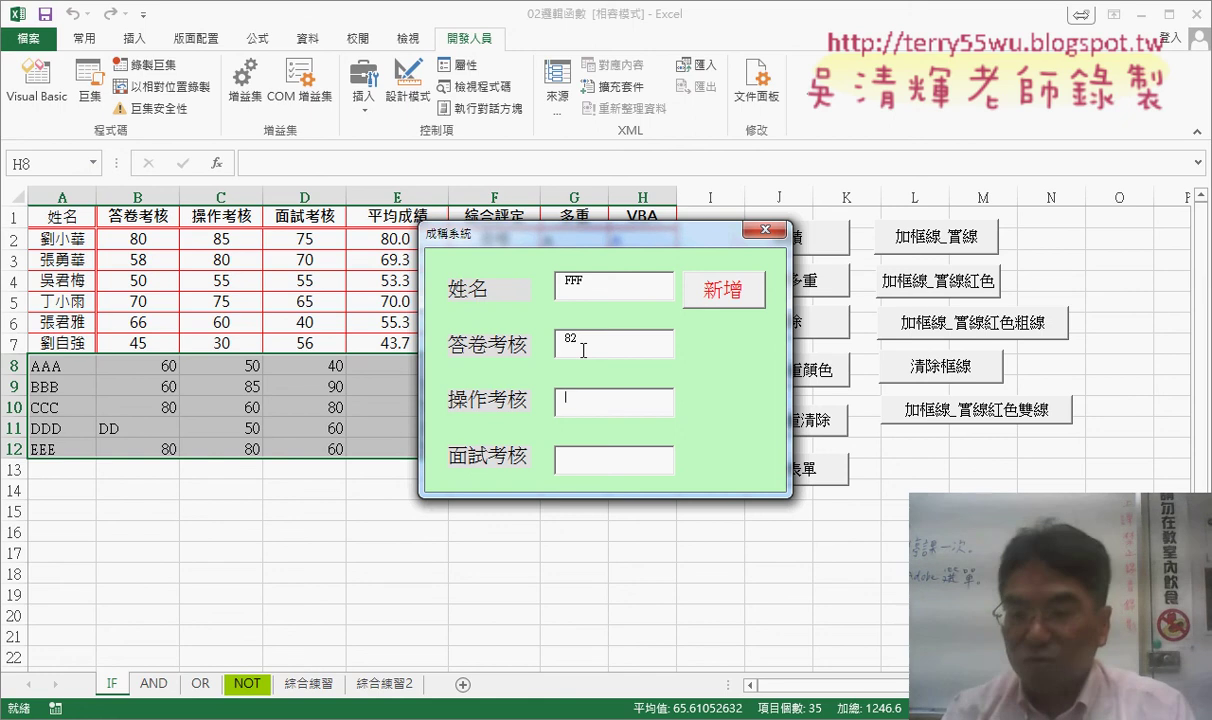
{"action": "key", "text": "Tab"}
{"action": "type", "text": "60"}
{"action": "key", "text": "Tab"}
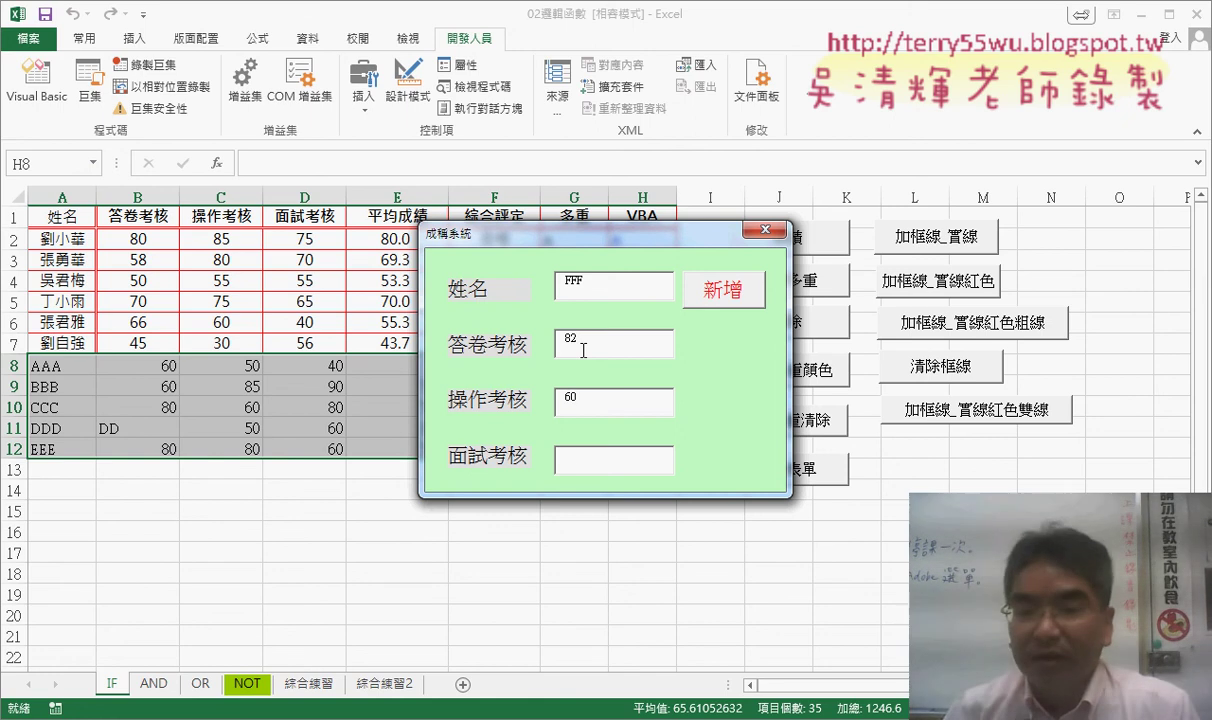
{"action": "type", "text": "50"}
{"action": "left_click", "coordinate": [723, 289]}
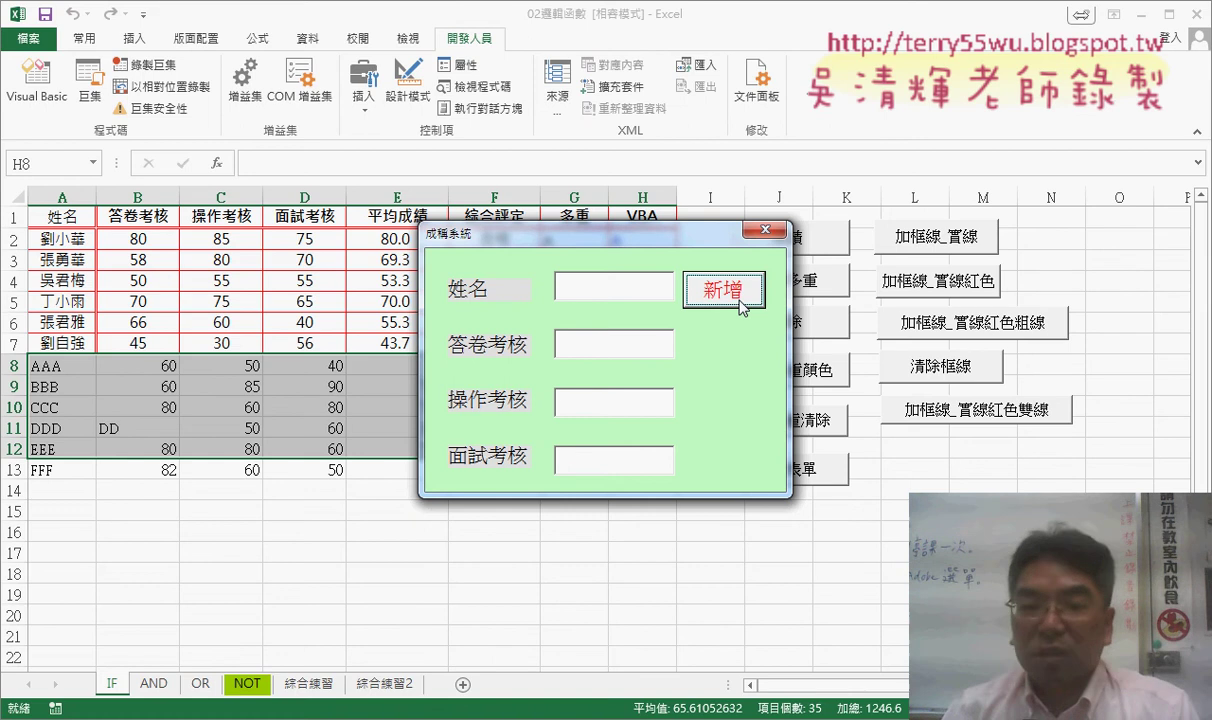
{"action": "left_click_drag", "start_coordinate": [668, 243], "coordinate": [860, 173]}
Step: Stop the form, select the four per-field checks in CommandButton1_Click, and return to the Docs notes
{"action": "left_click", "coordinate": [956, 160]}
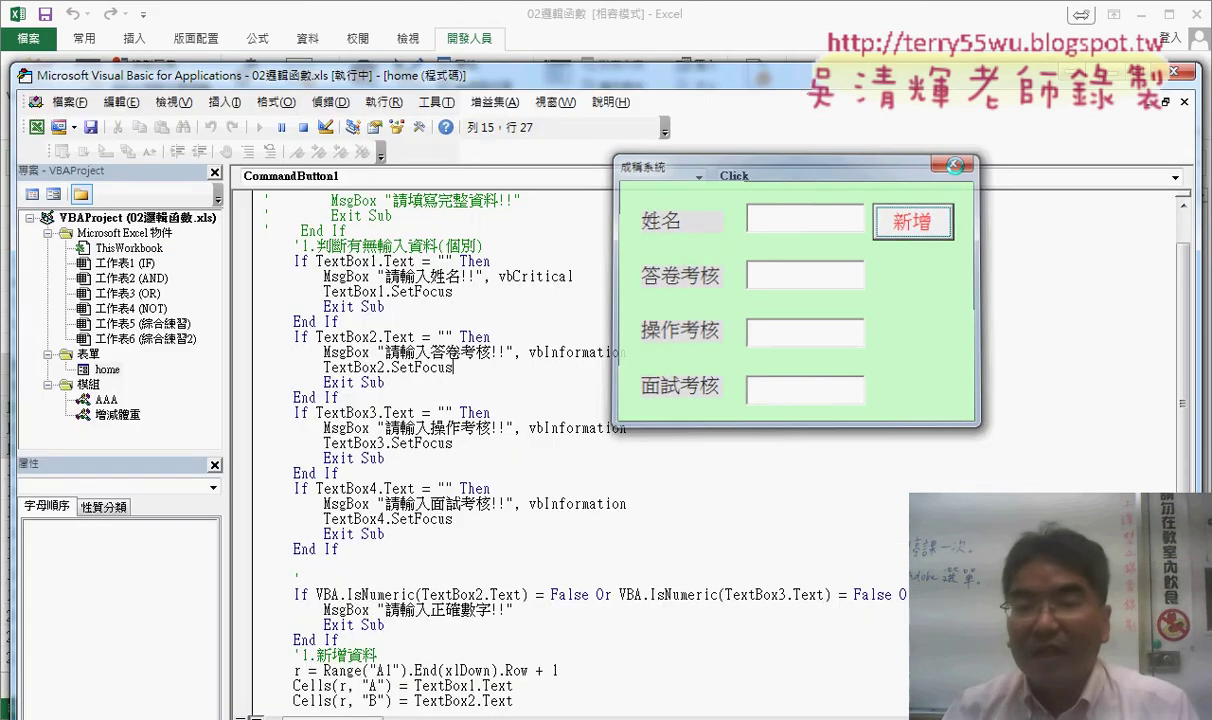
{"action": "double_click", "coordinate": [524, 250]}
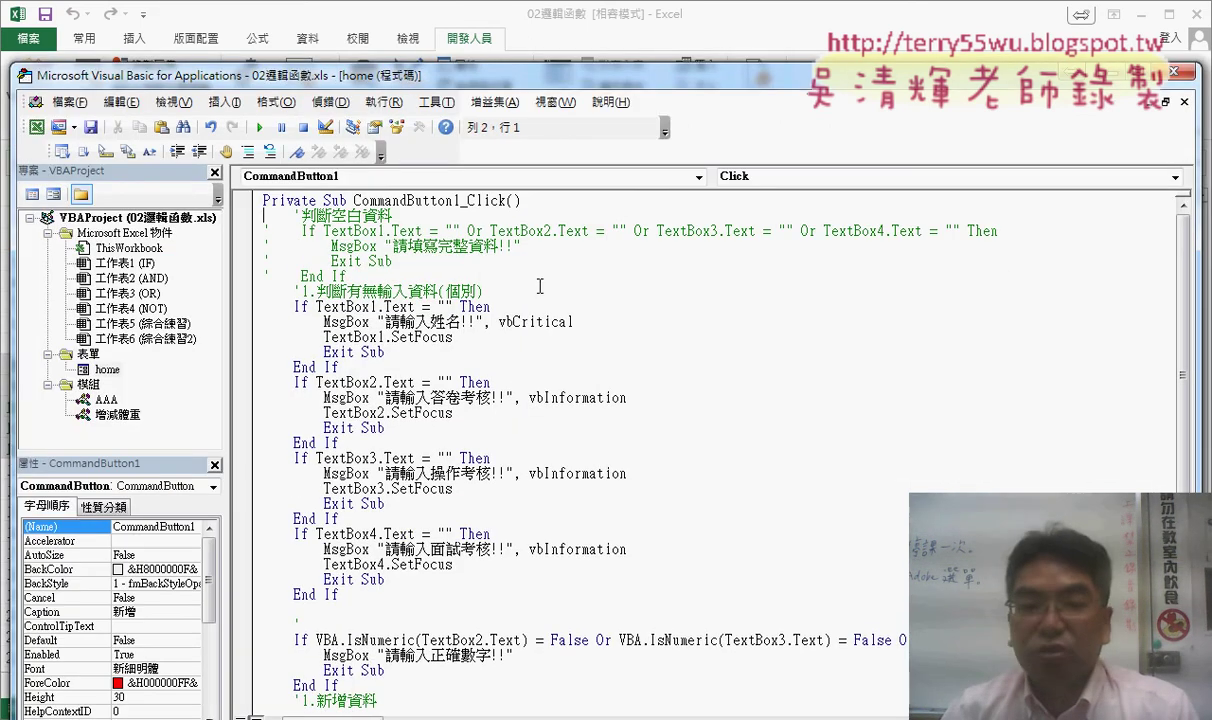
{"action": "left_click", "coordinate": [393, 337]}
{"action": "left_click_drag", "start_coordinate": [361, 593], "coordinate": [300, 308]}
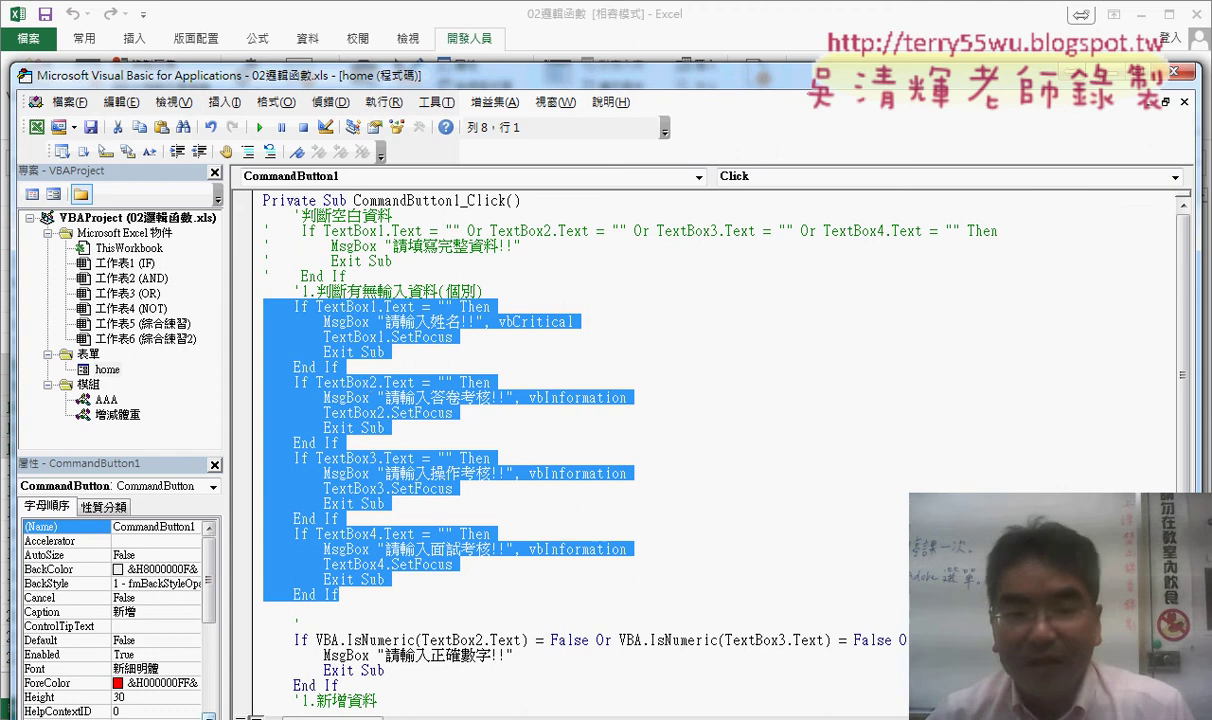
{"action": "key", "text": "alt+Tab"}
{"action": "scroll", "coordinate": [268, 352], "scroll_direction": "up", "scroll_amount": 2}
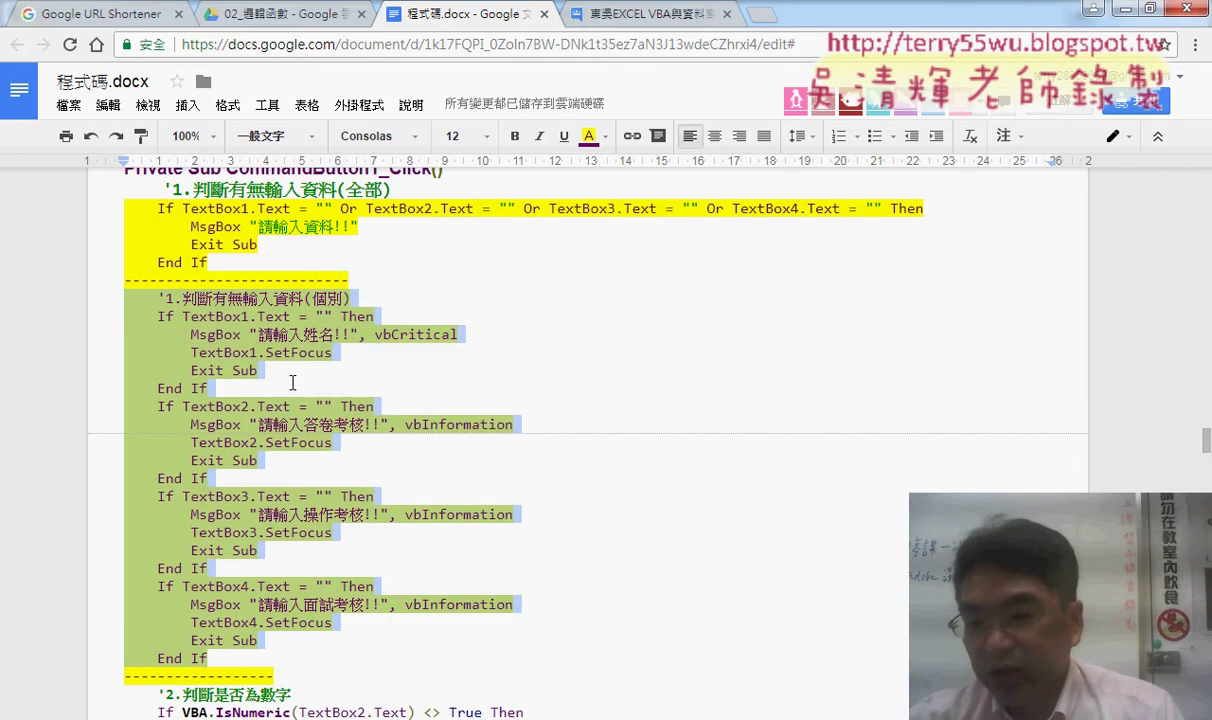